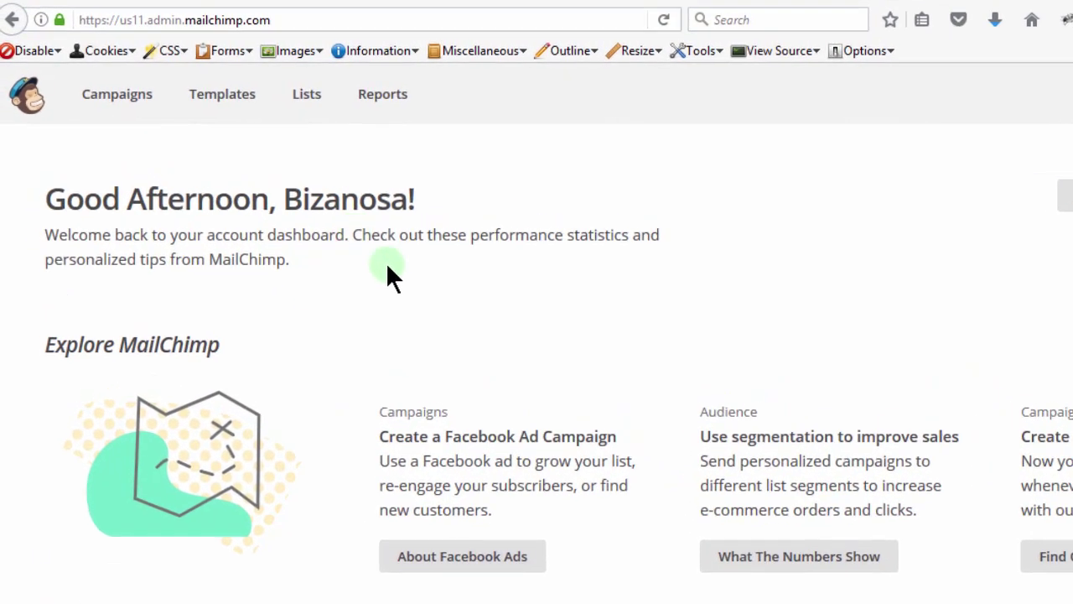
Step: Open the campaigns overview and look through the recent, ongoing, draft and completed campaigns
left_click(109, 99)
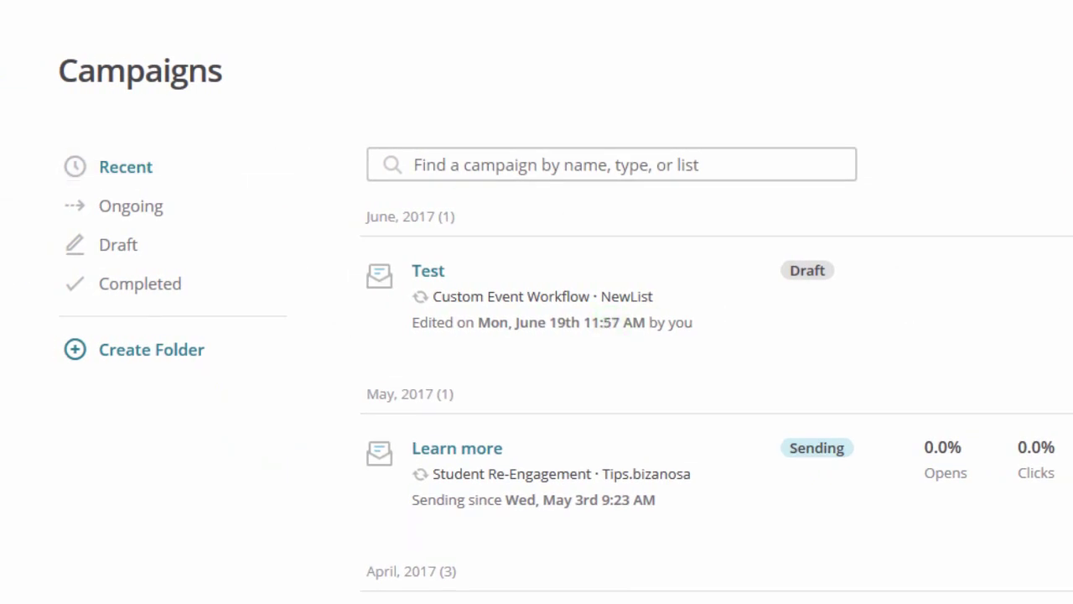
scroll(717, 377, "down", 5)
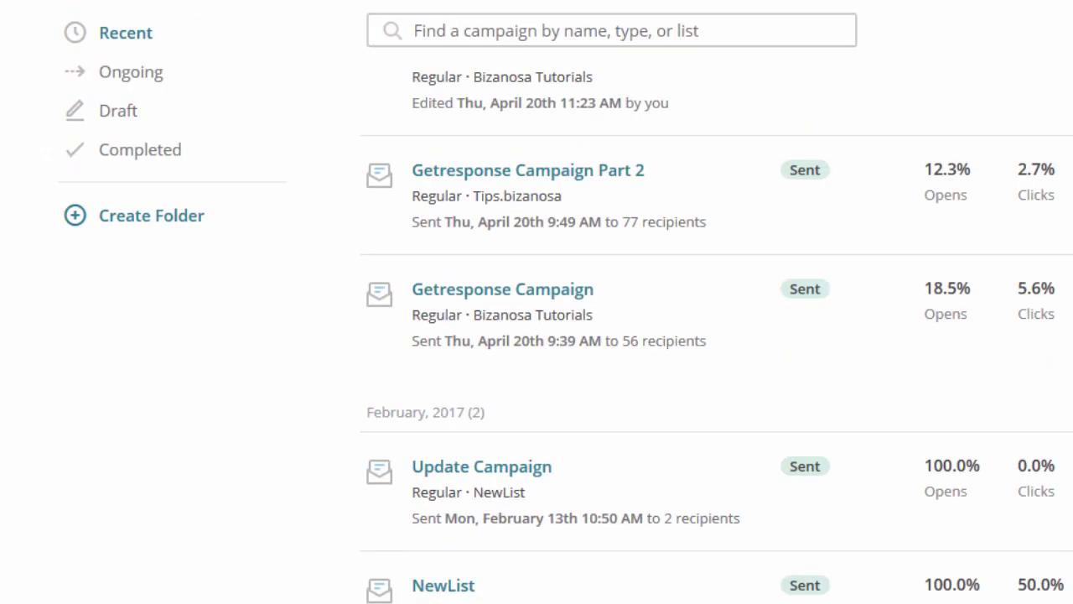
scroll(959, 121, "up", 5)
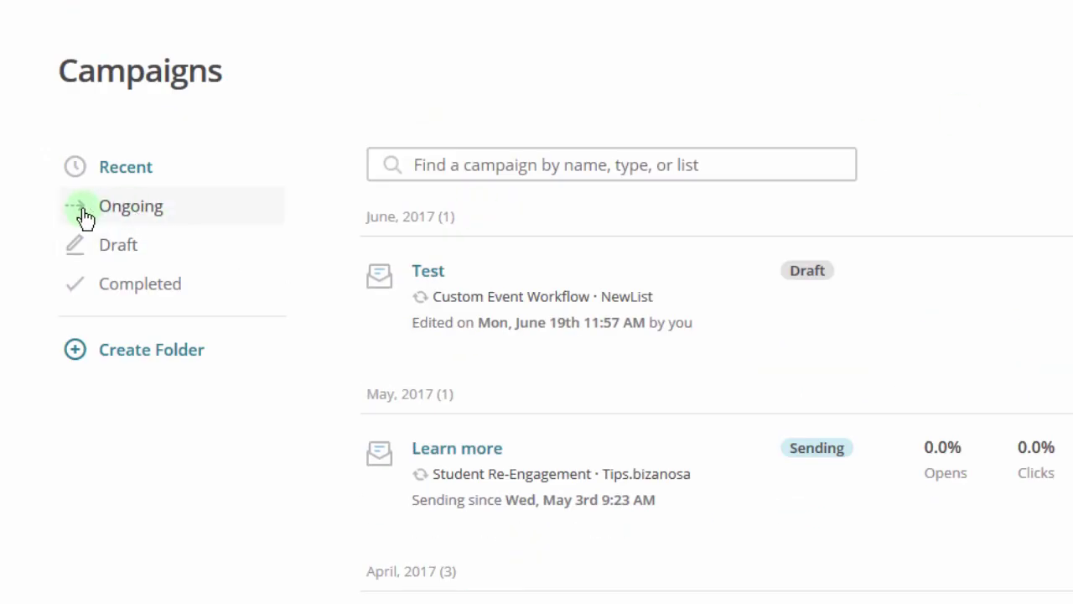
left_click(126, 213)
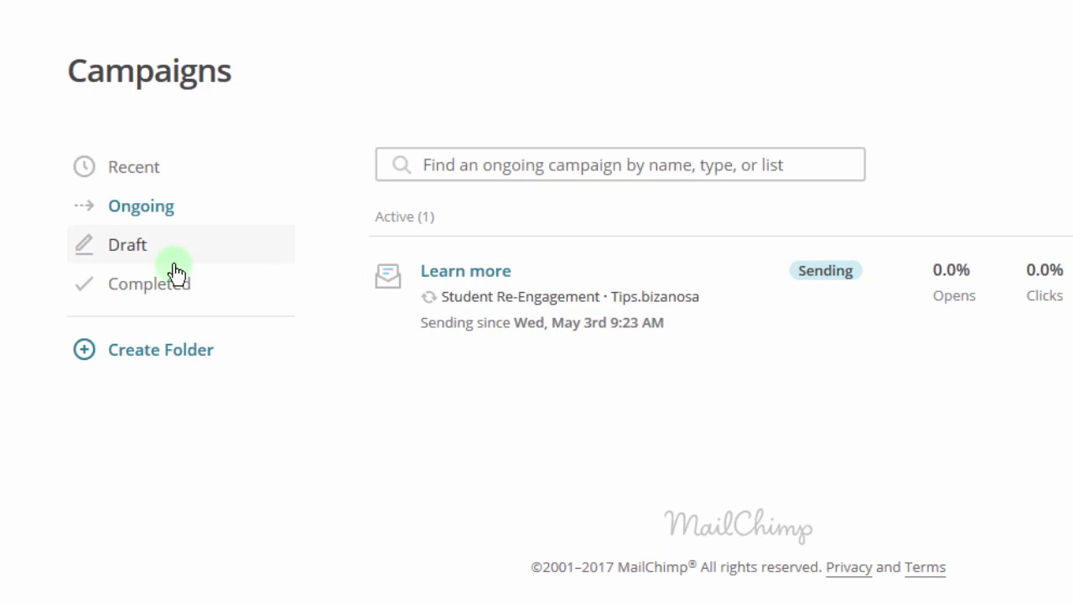
left_click(126, 260)
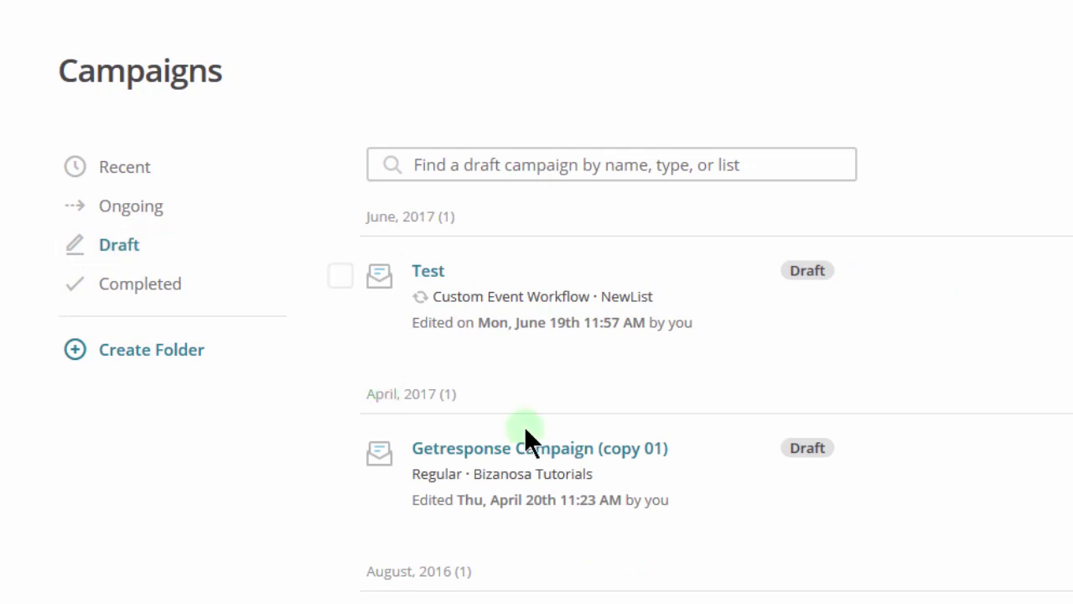
left_click(160, 289)
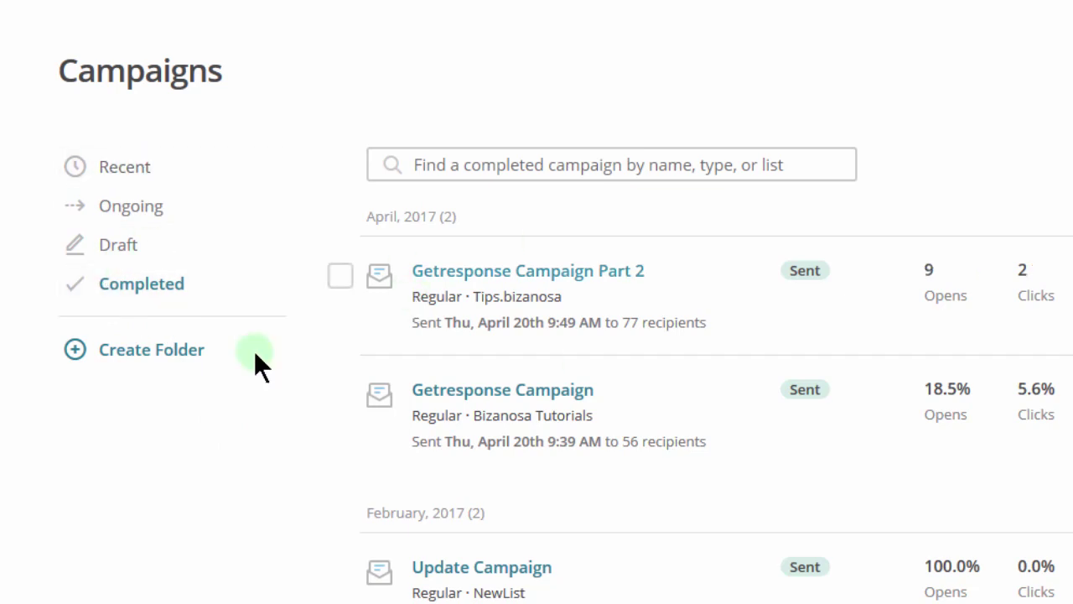
Step: Create a campaign folder named "students marketing"
left_click(140, 352)
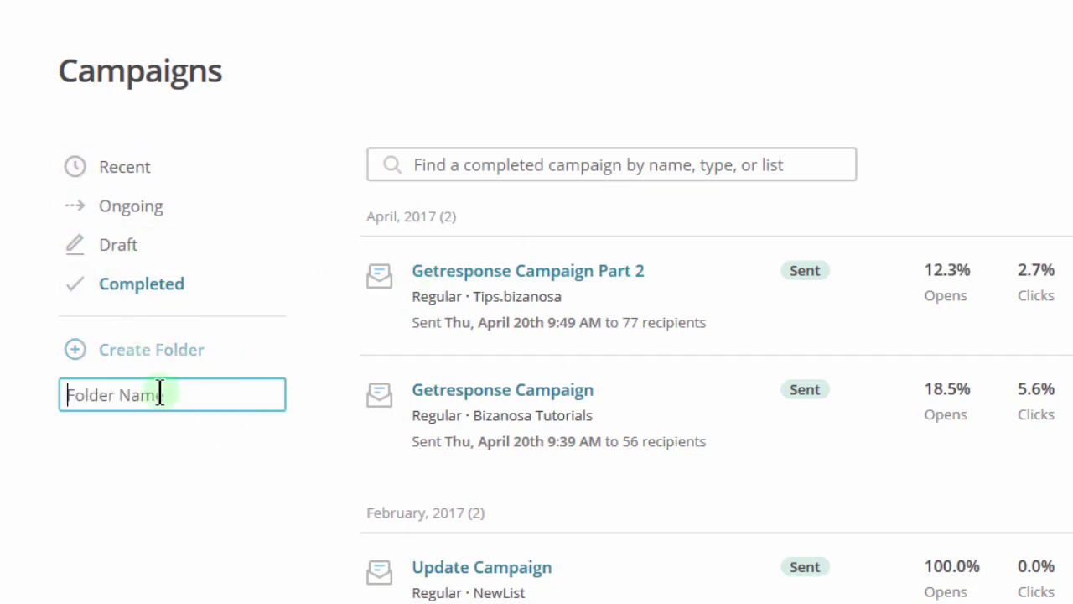
left_click(152, 391)
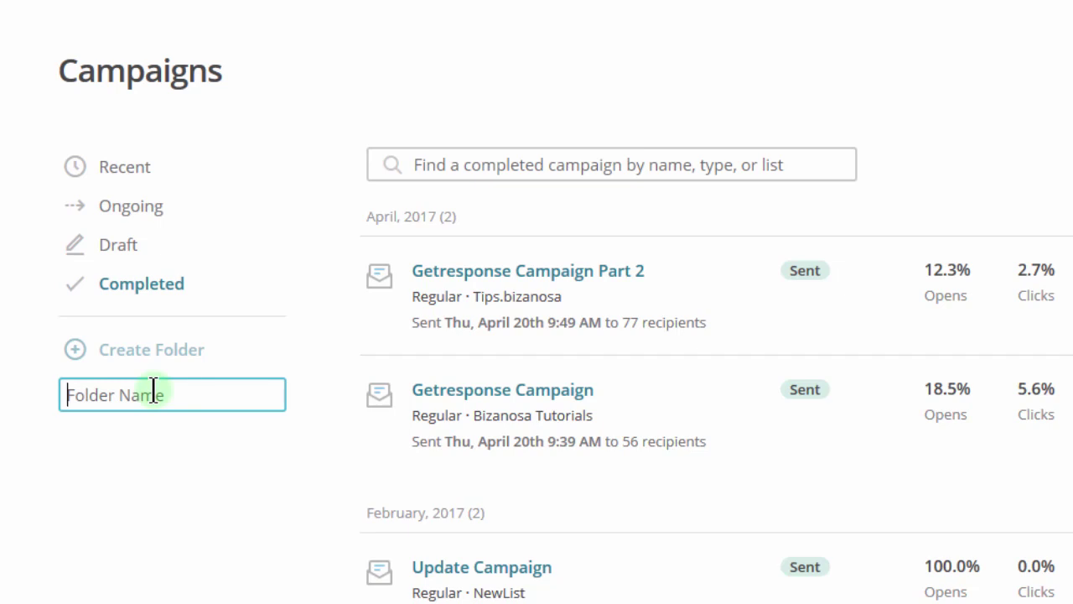
type("studen")
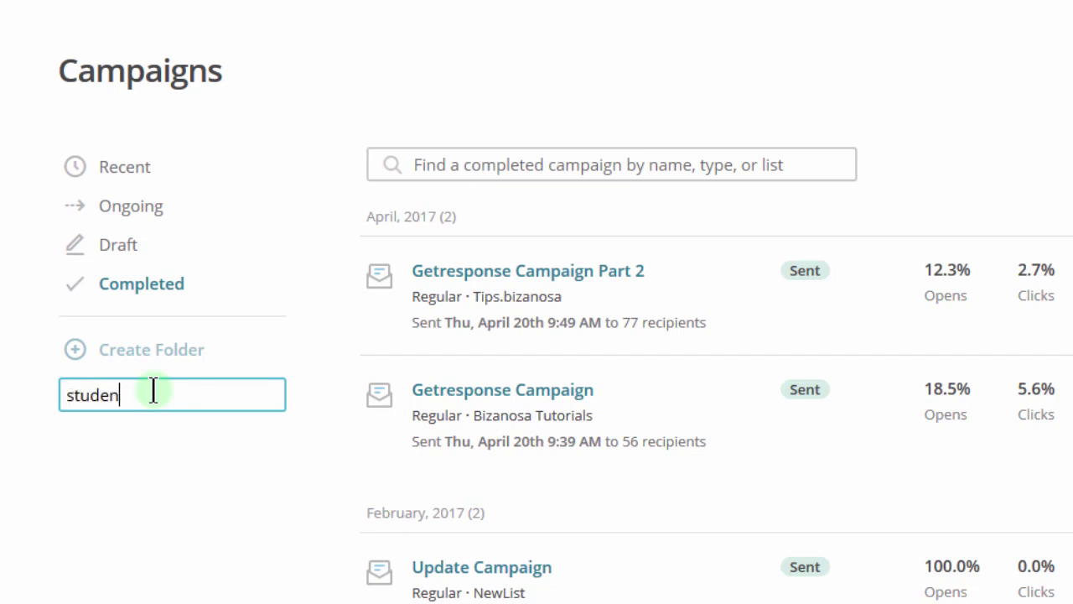
type("ts marketing")
key("Return")
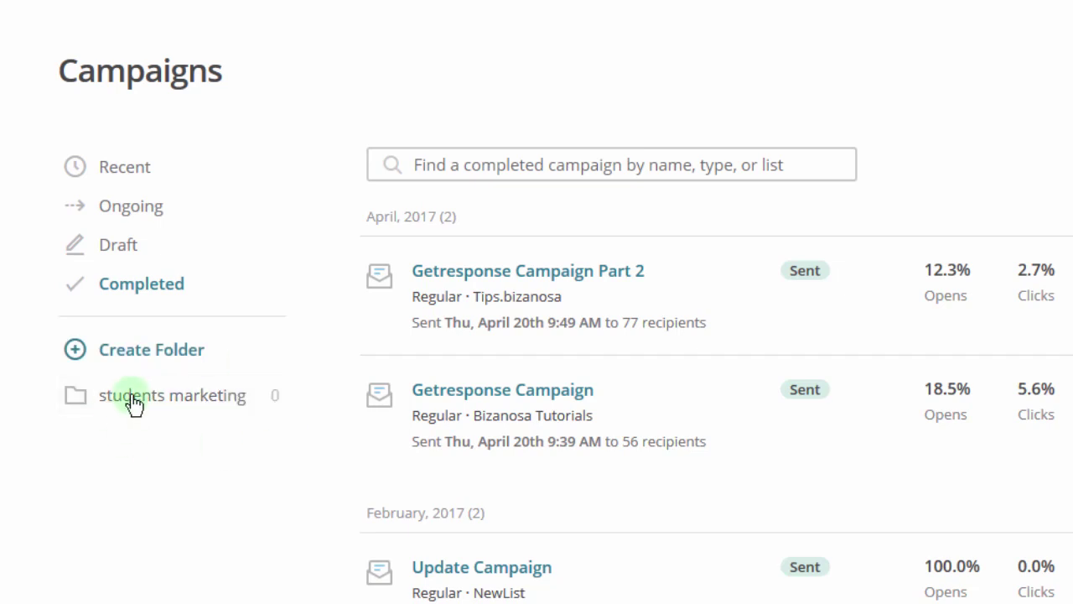
Step: In the students marketing folder, create a plain-text email campaign named "Test"
left_click(142, 401)
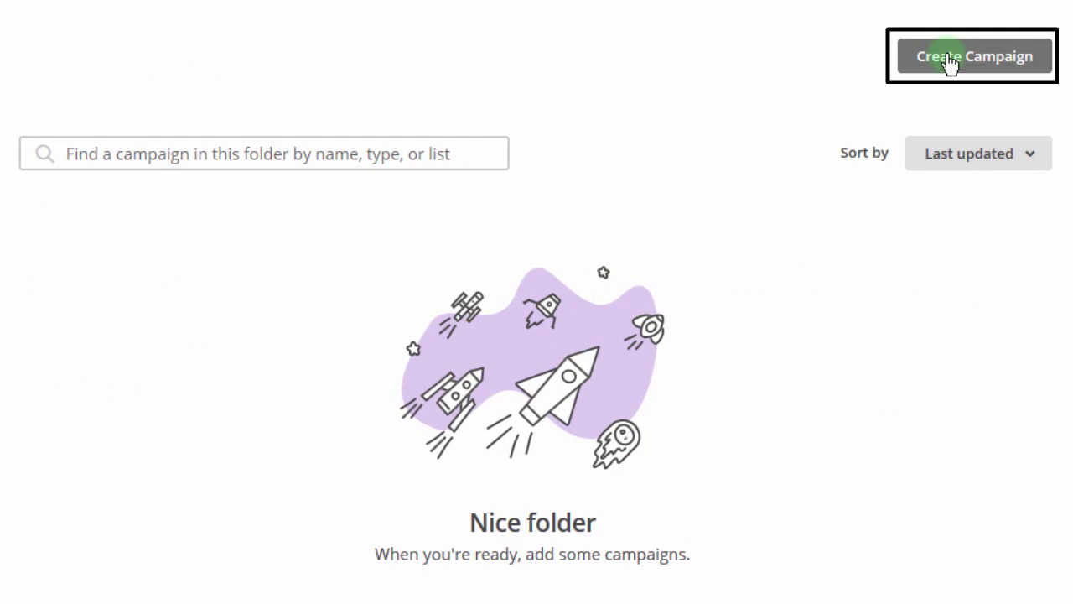
left_click(985, 60)
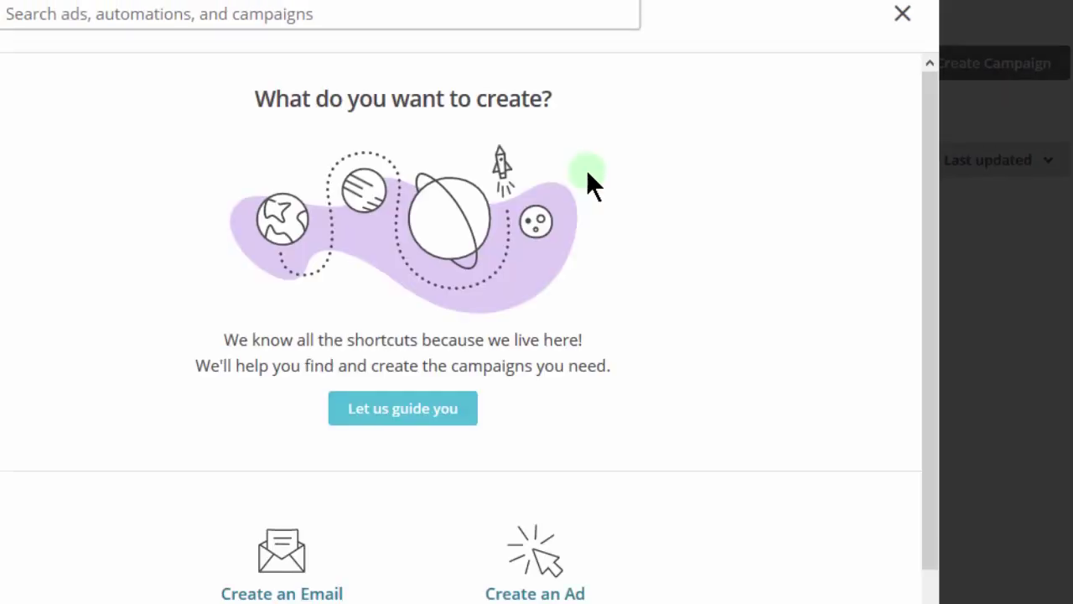
scroll(953, 295, "down", 1)
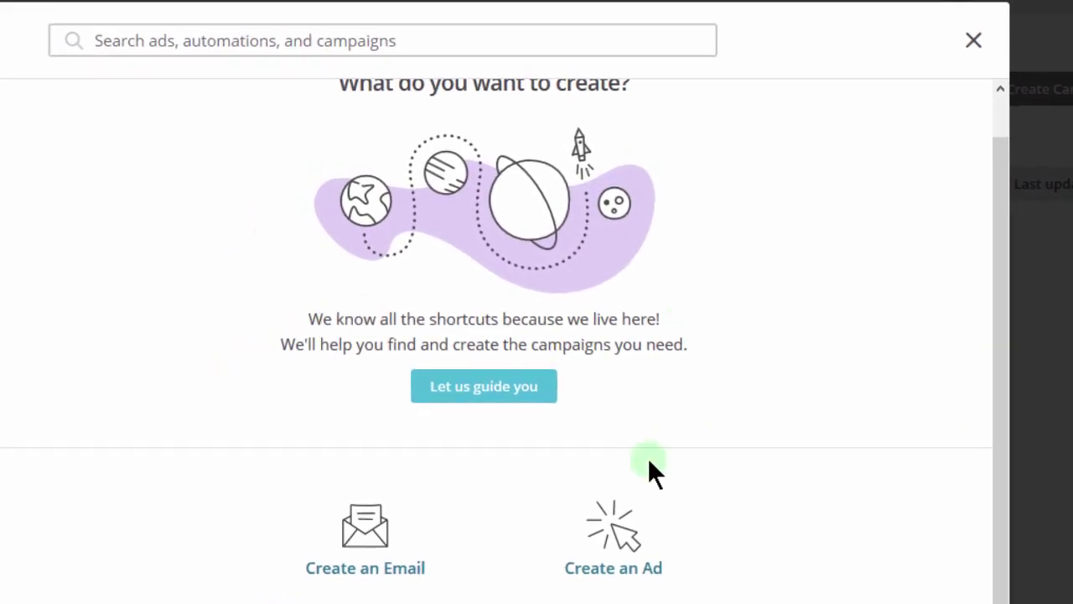
left_click(383, 576)
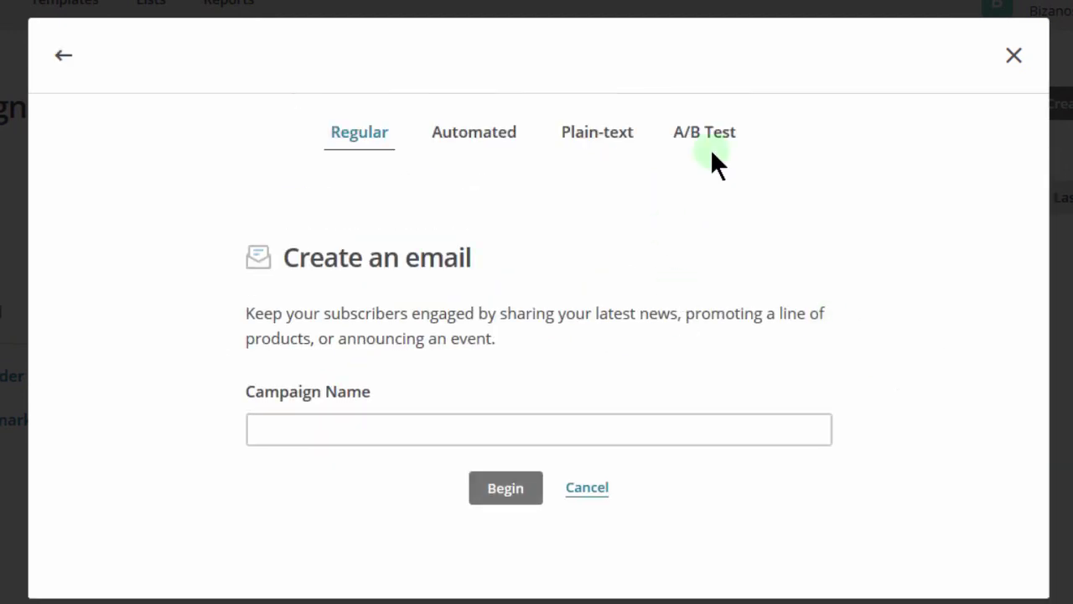
left_click(595, 134)
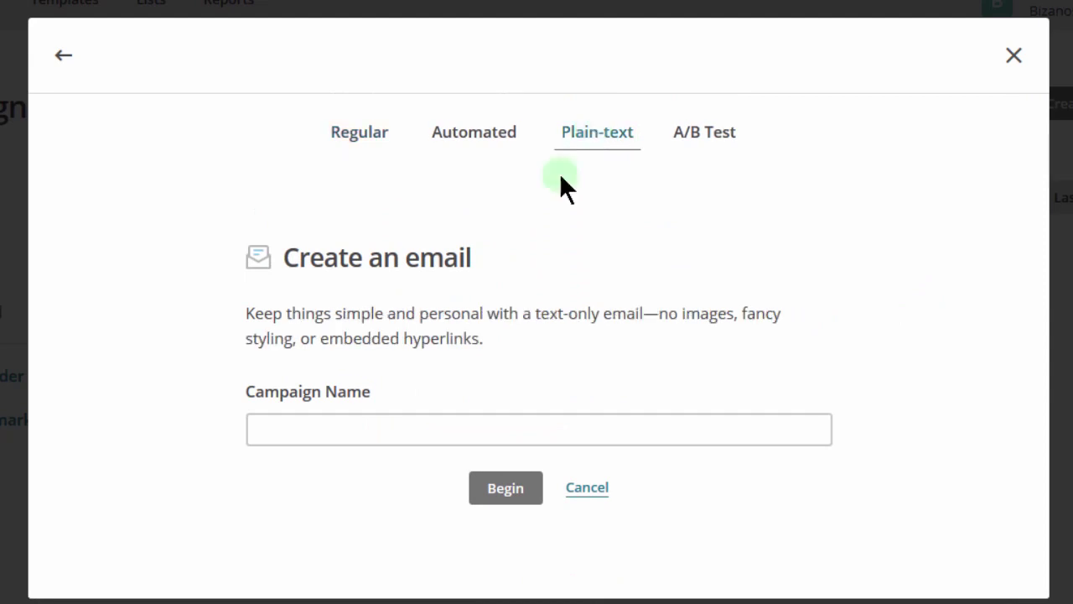
left_click(298, 429)
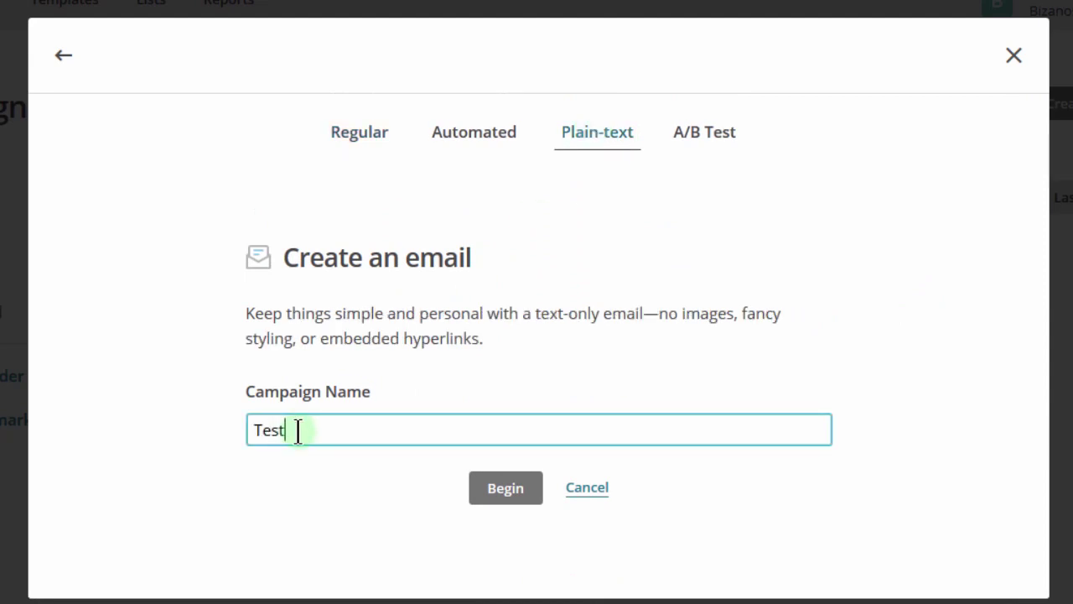
type("Test")
left_click(507, 490)
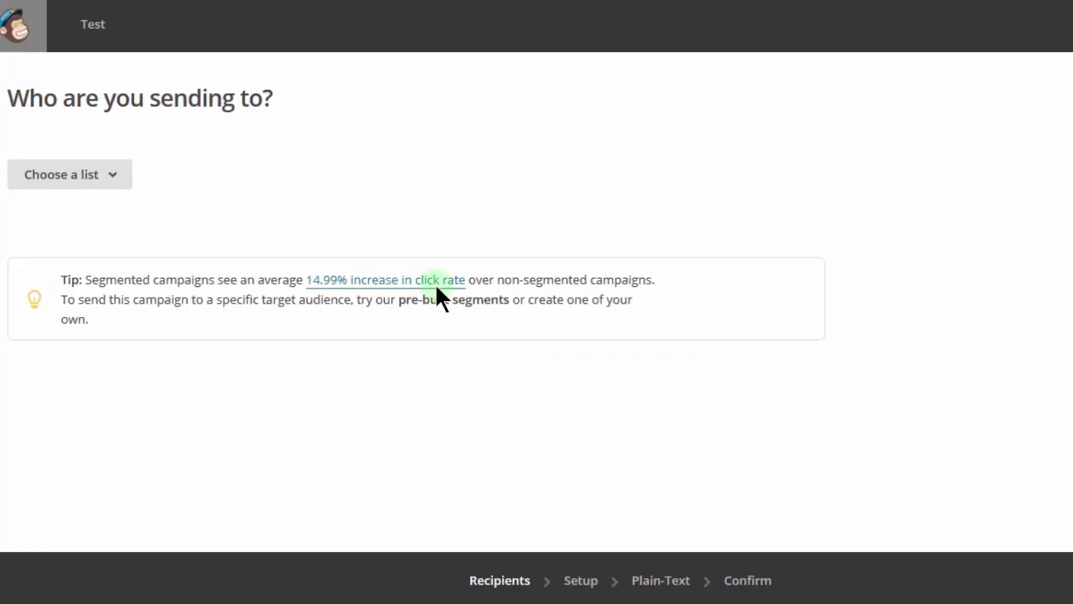
Step: Choose NewList as the campaign's recipient list and continue to the campaign setup
left_click(134, 180)
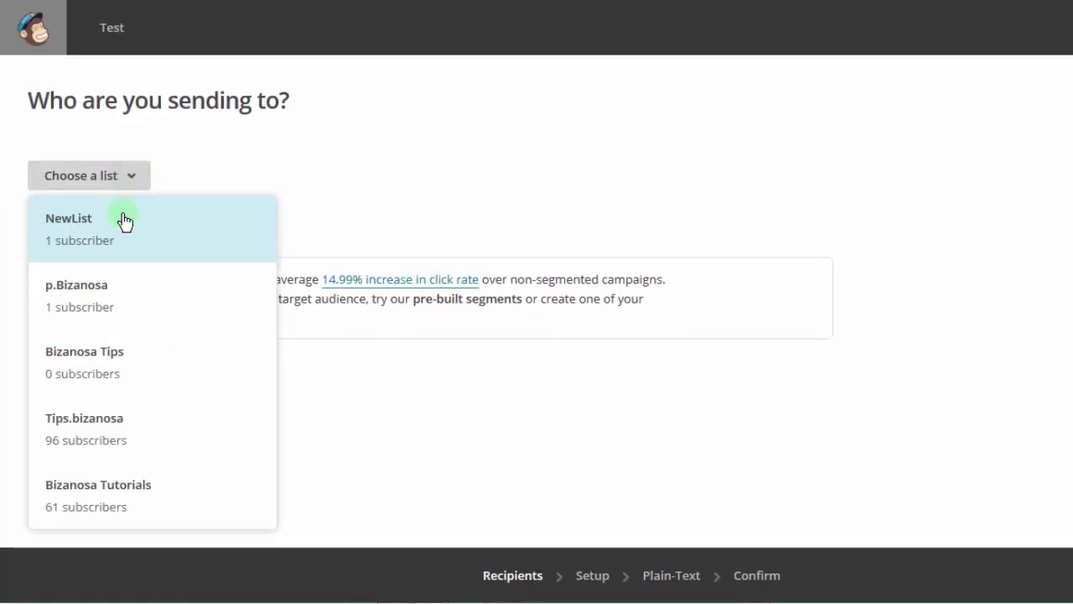
left_click(90, 242)
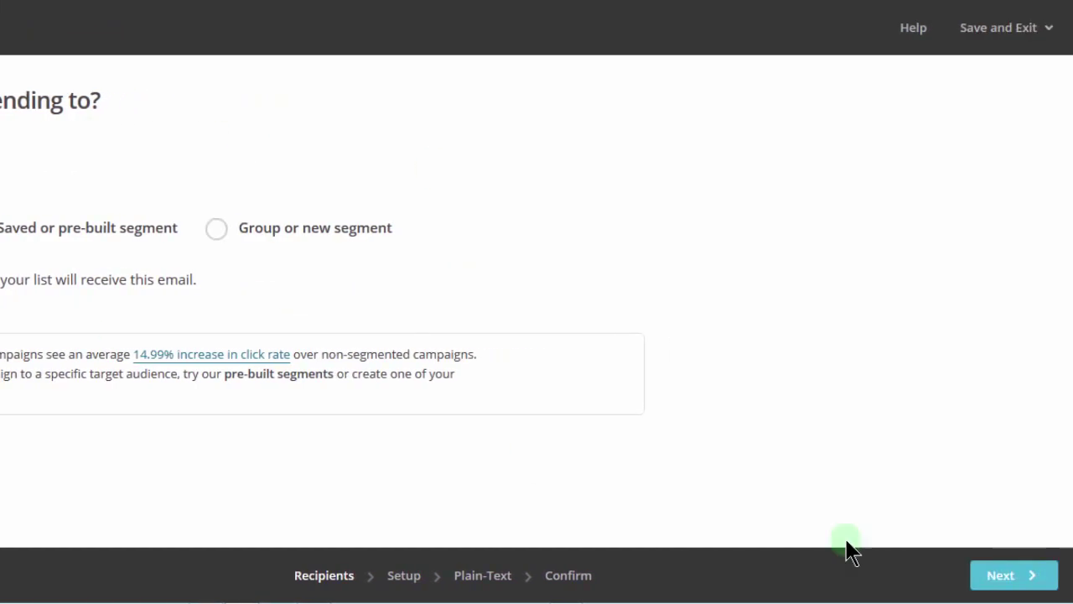
left_click(1006, 578)
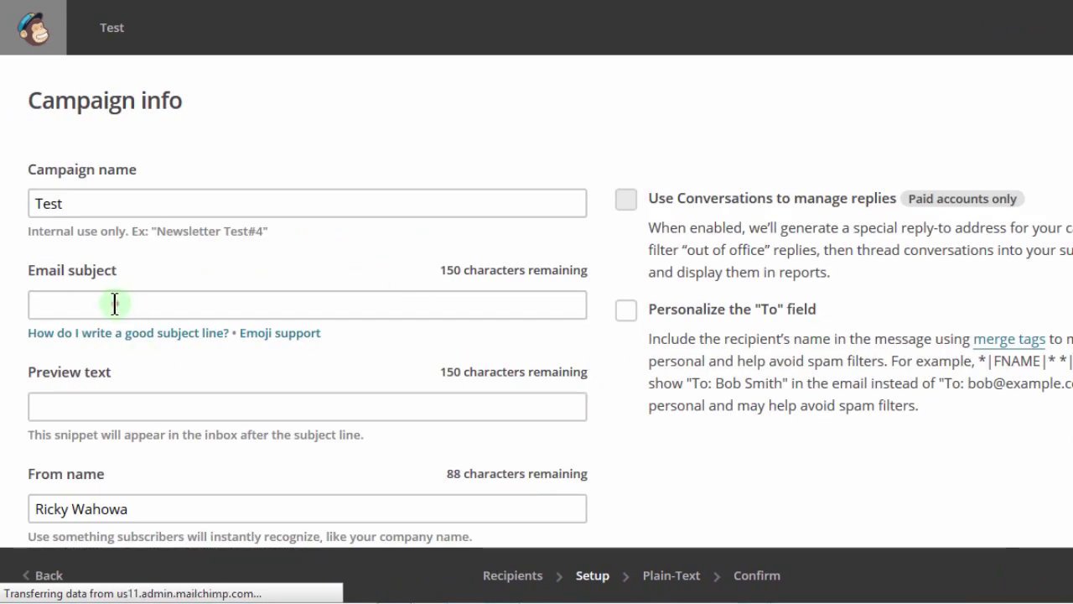
Step: Set the email subject to "Test" and continue to the plain-text content
left_click(114, 303)
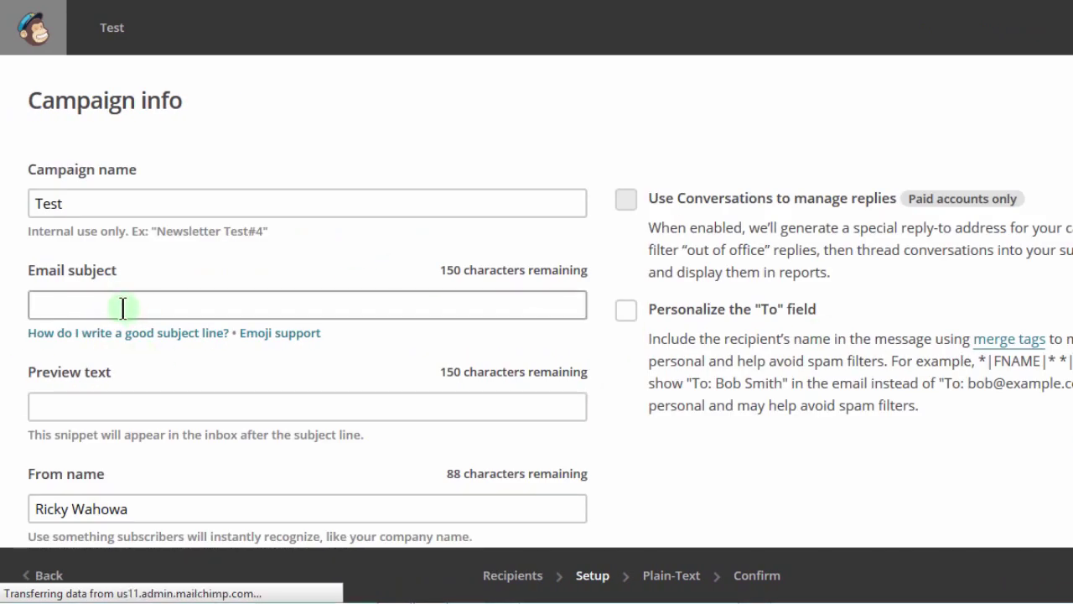
left_click(122, 308)
type("Test")
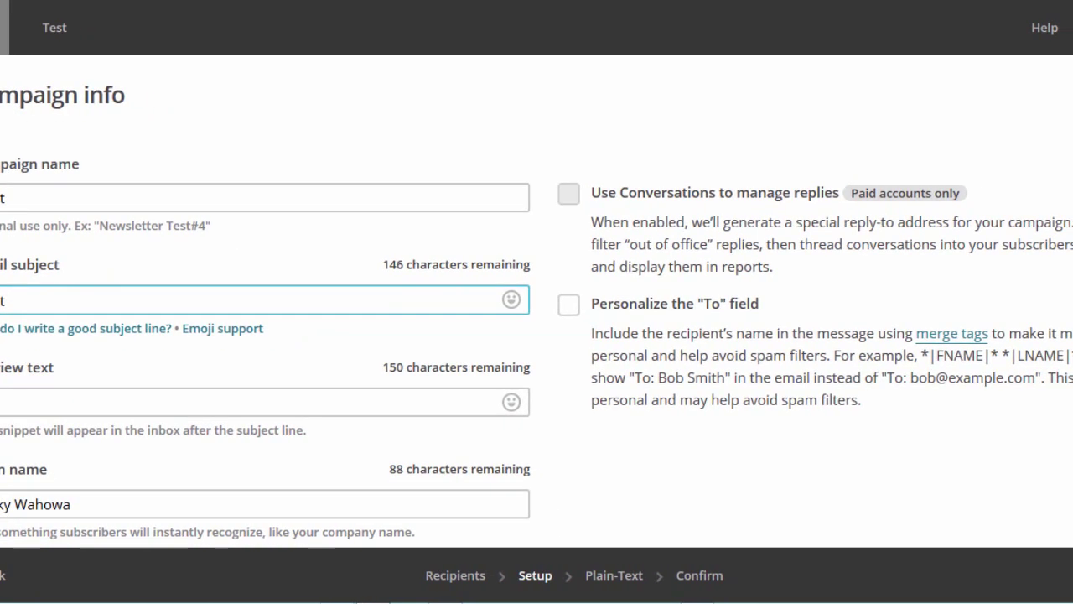
scroll(537, 301, "down", 6)
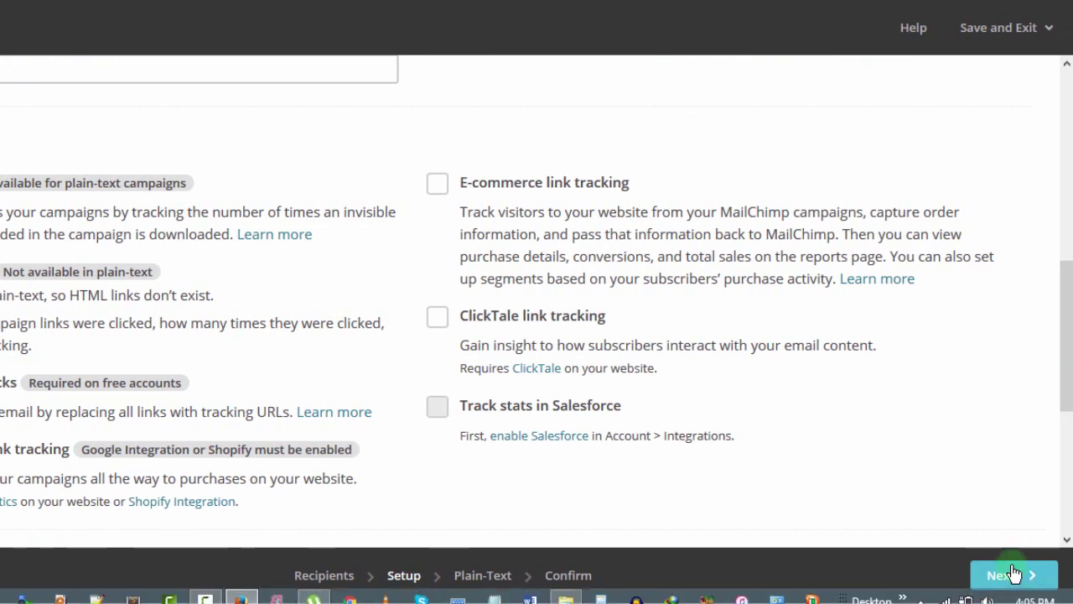
left_click(1002, 575)
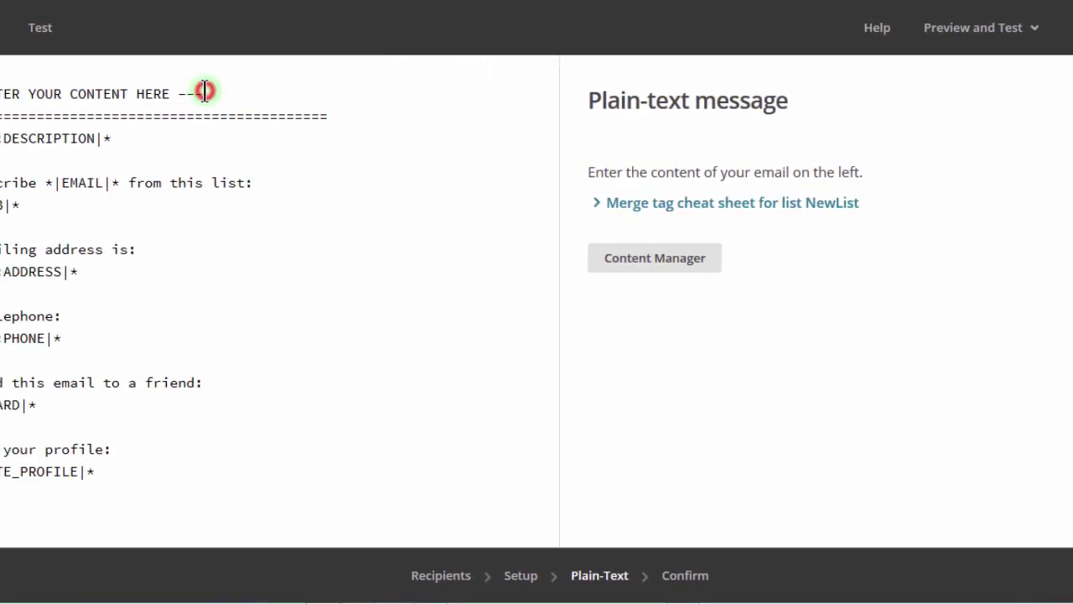
Step: Replace the content placeholder line with "Hey Test." and continue to the campaign confirmation
left_click_drag(173, 93, 2, 86)
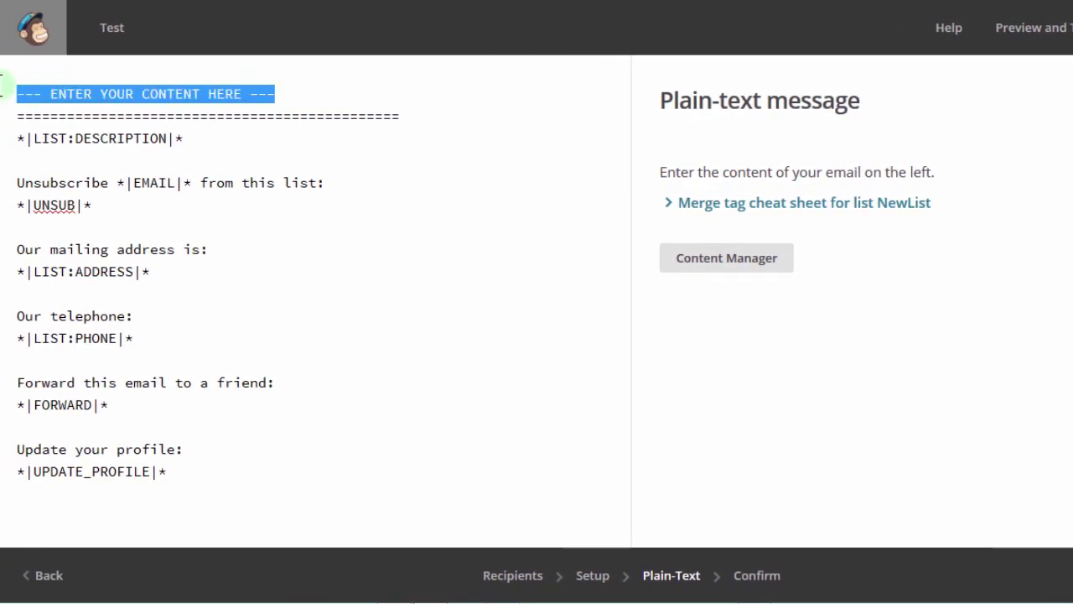
type("He")
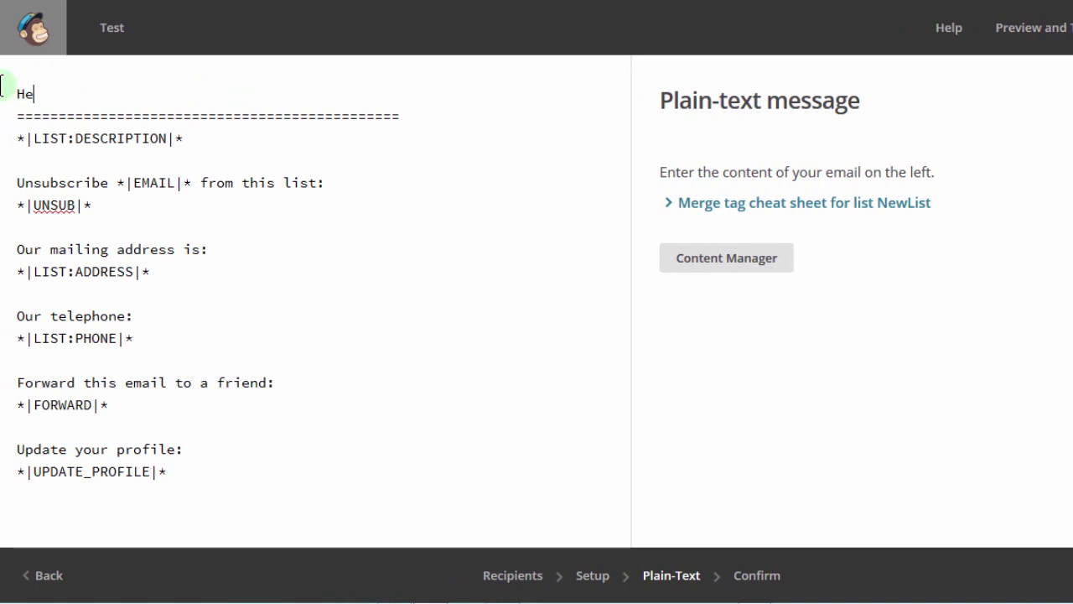
type("y Tes")
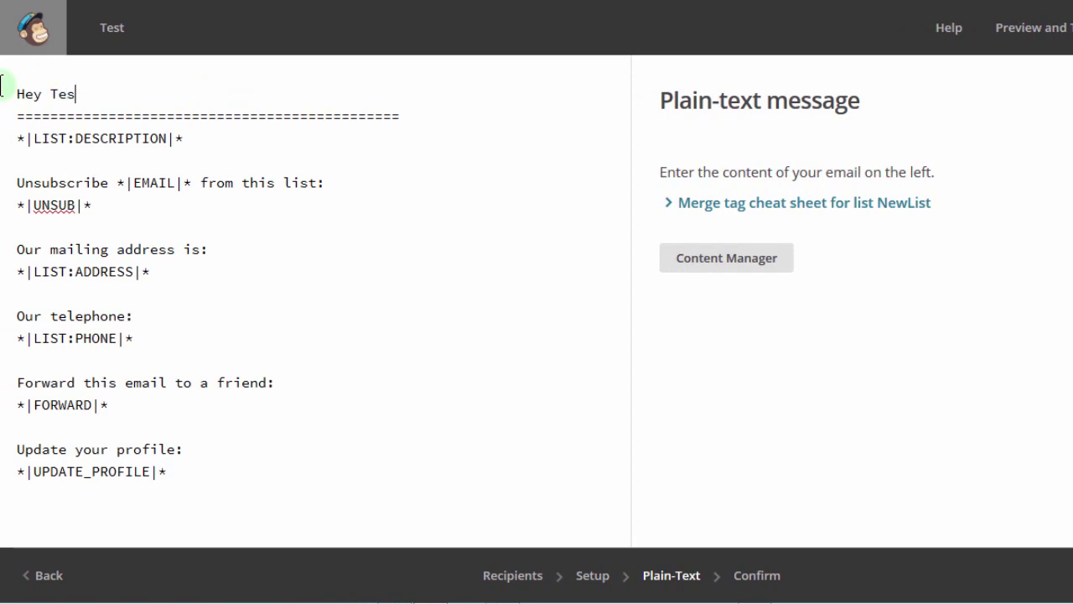
type("t.")
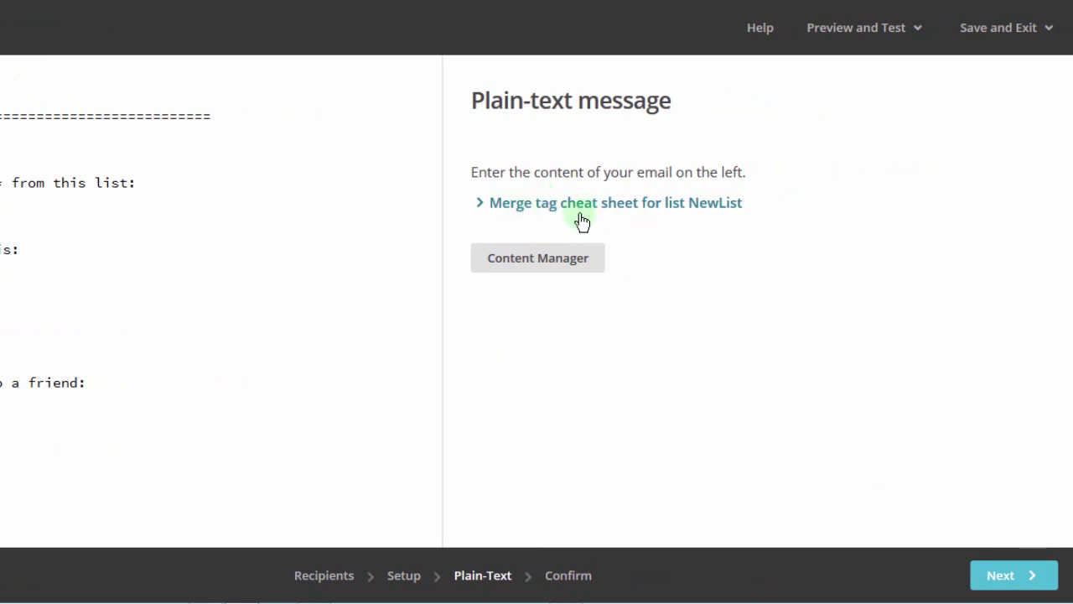
left_click(1012, 583)
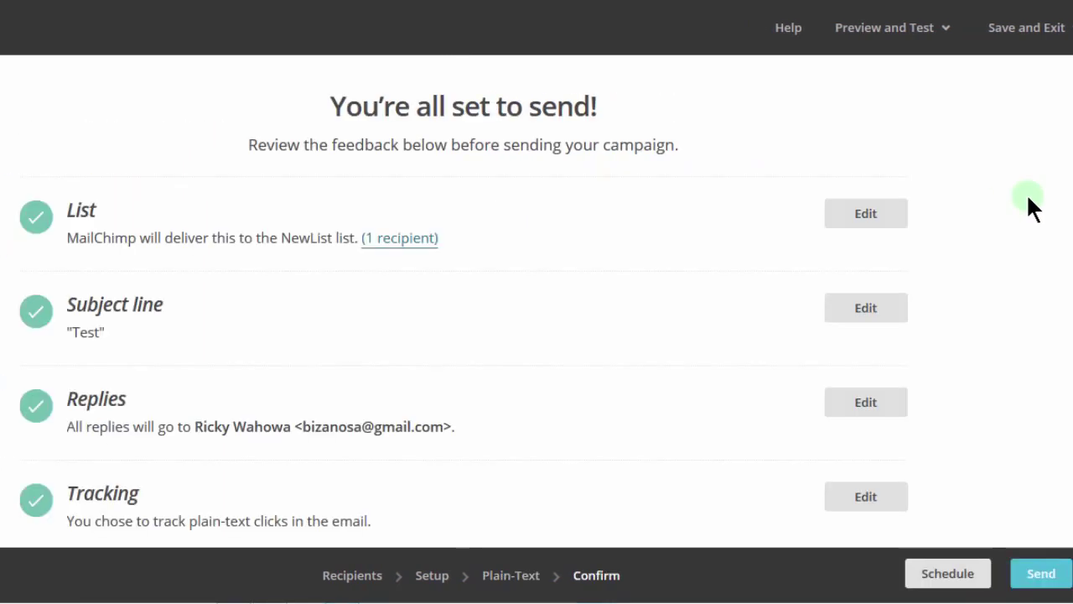
Step: Review the campaign summary, choose to schedule the campaign and set the delivery hour to 7
scroll(537, 302, "down", 2)
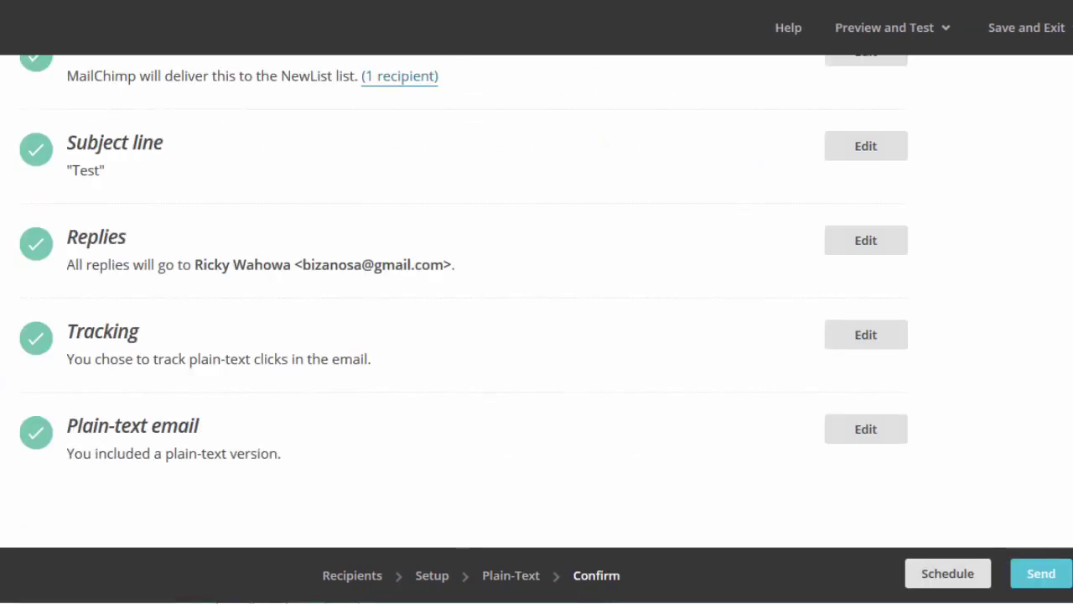
scroll(536, 302, "up", 2)
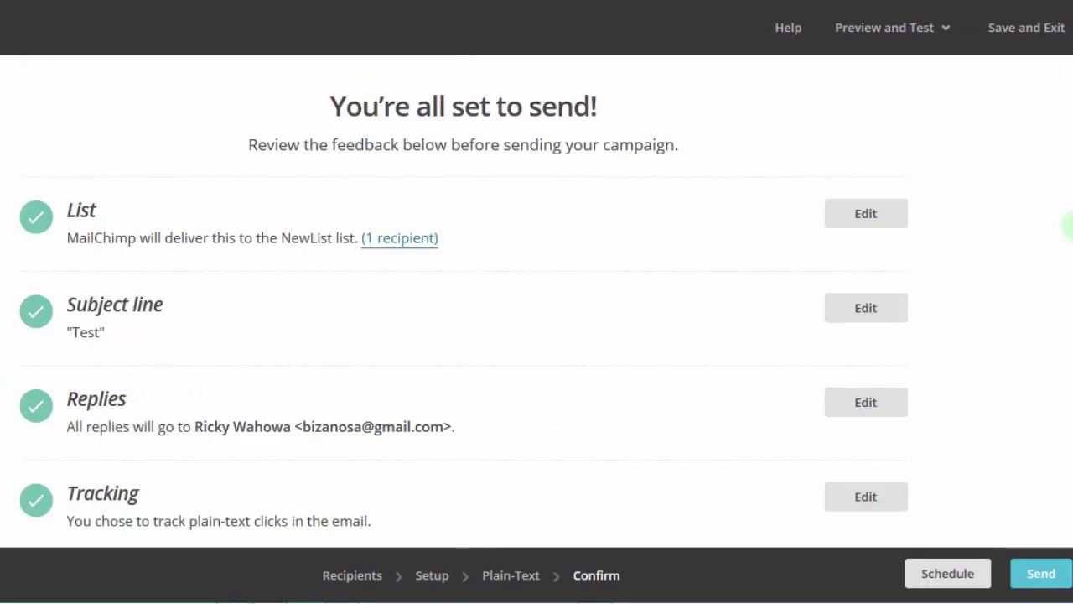
scroll(1065, 252, "down", 2)
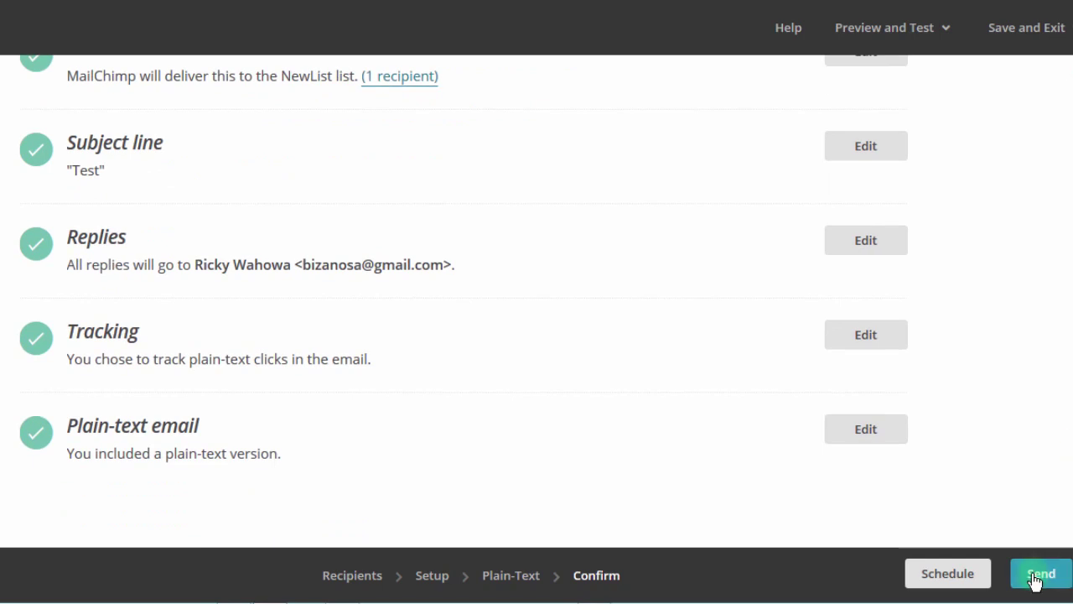
left_click(947, 575)
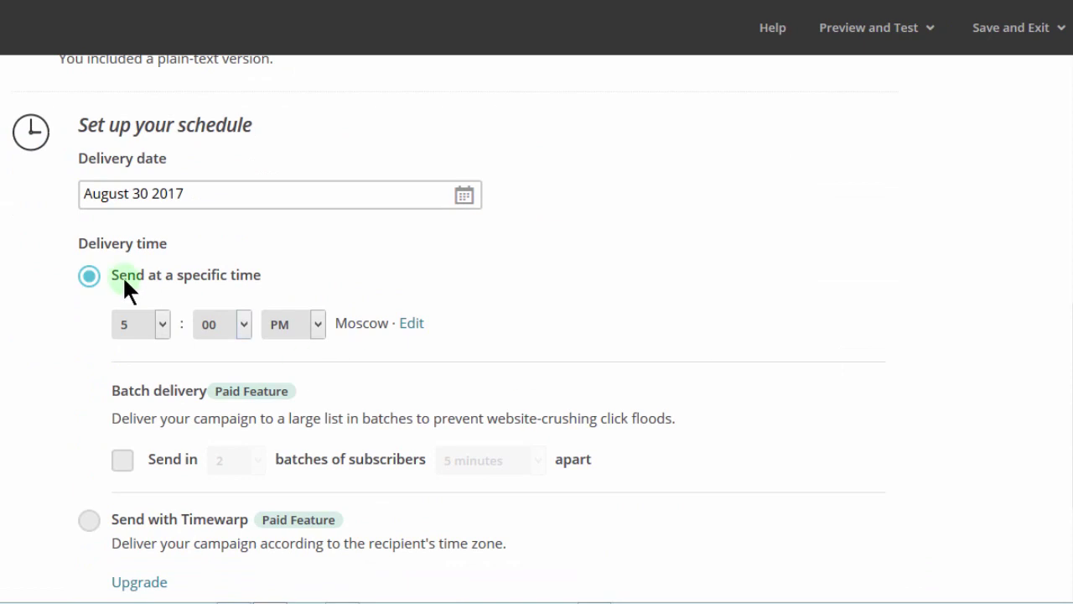
left_click(162, 326)
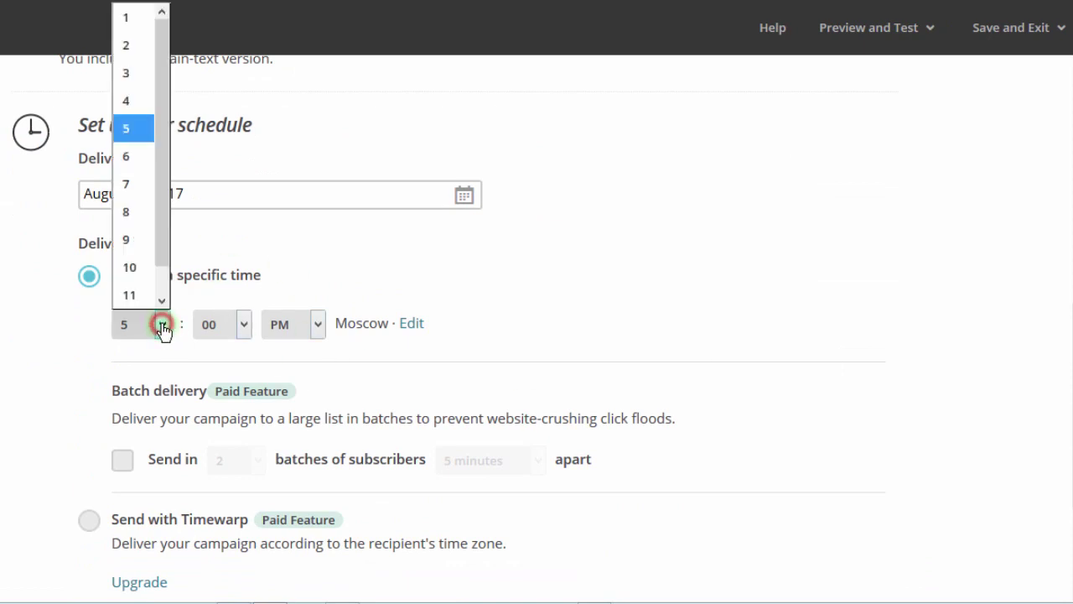
left_click(138, 188)
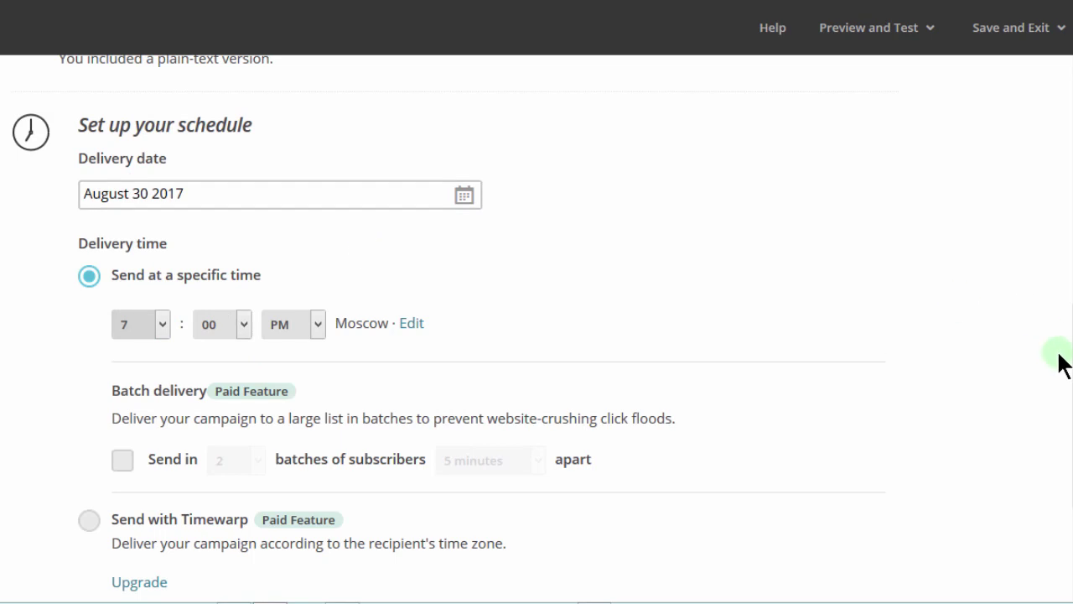
Step: Schedule the Test campaign for delivery on August 30 2017 at 7:00 PM and review the scheduling confirmation
left_click_drag(1071, 371, 1066, 489)
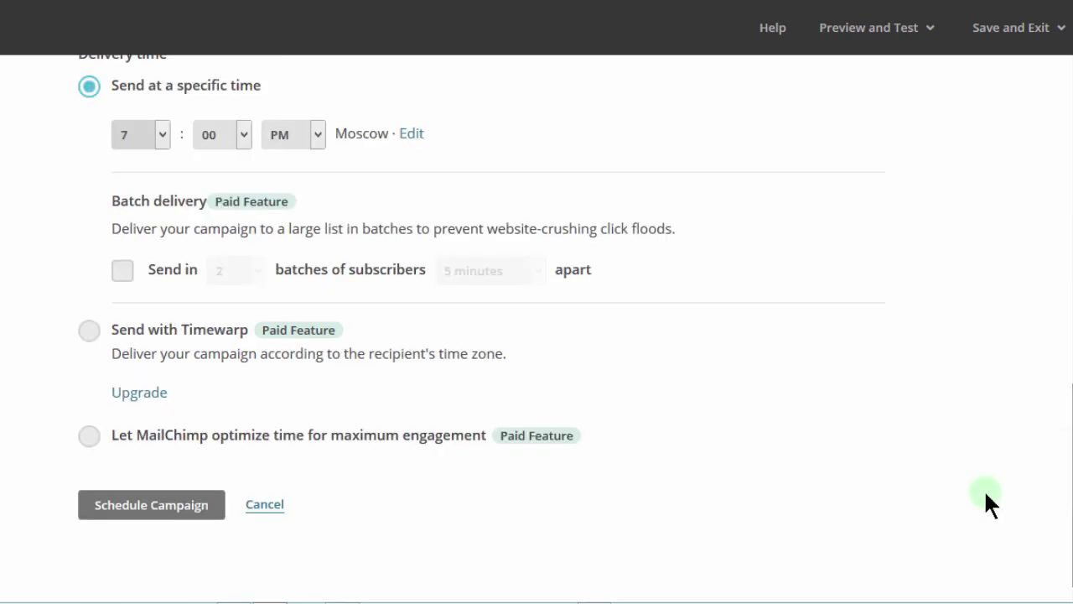
left_click(126, 507)
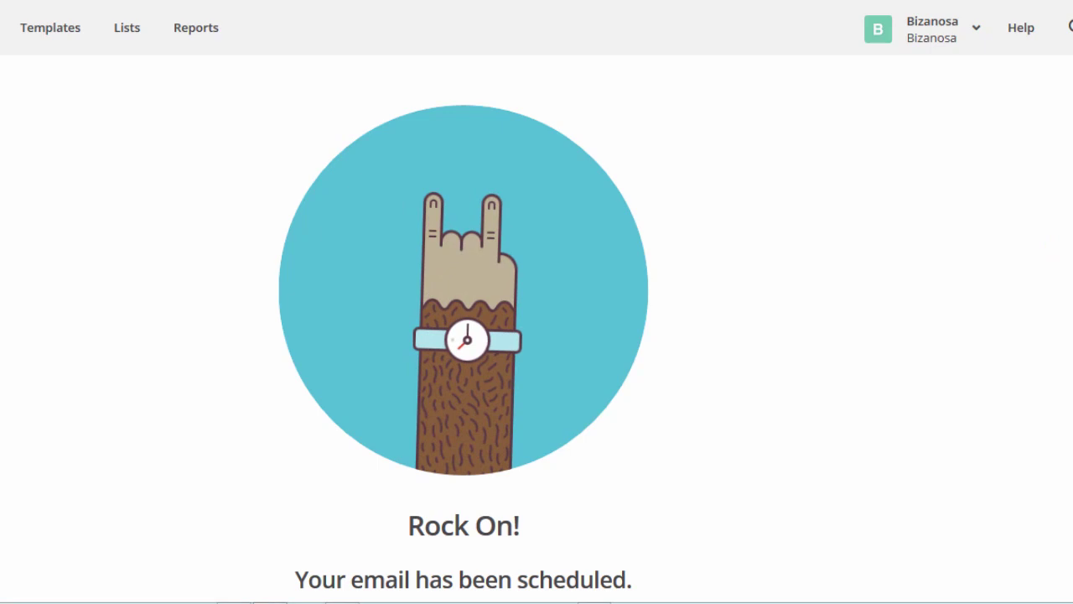
scroll(537, 328, "down", 4)
scroll(537, 335, "down", 2)
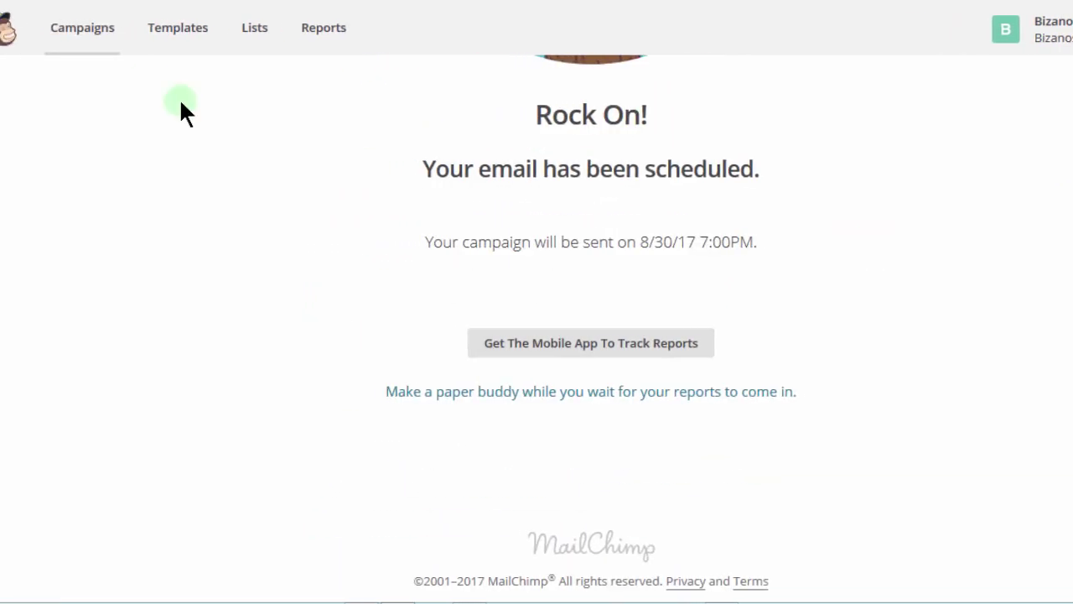
Step: Move the scheduled plain-text Test campaign from the recent campaigns into the students marketing folder
left_click(65, 34)
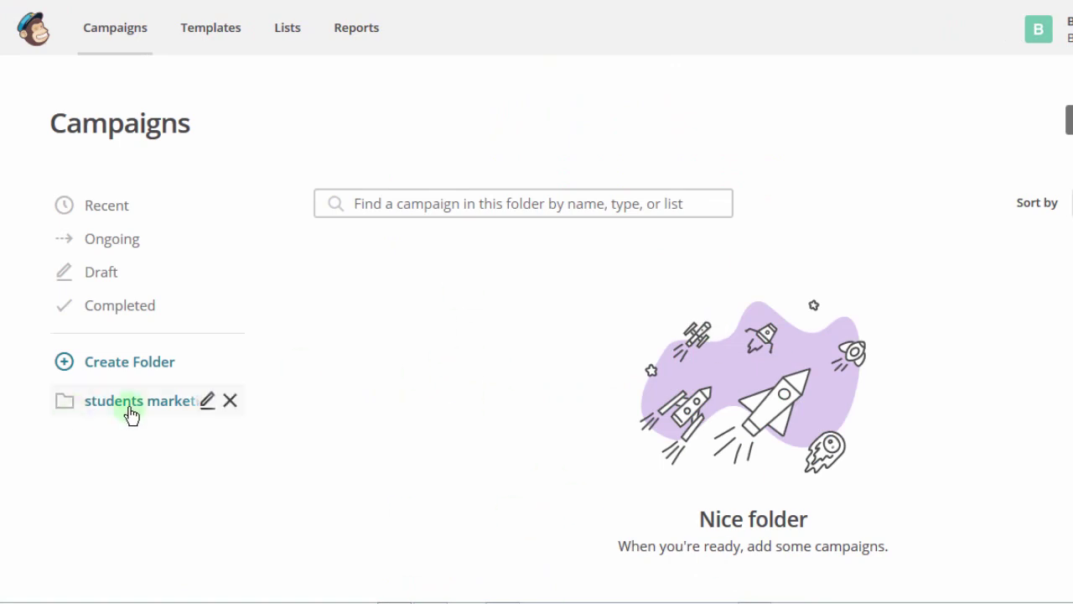
left_click(103, 209)
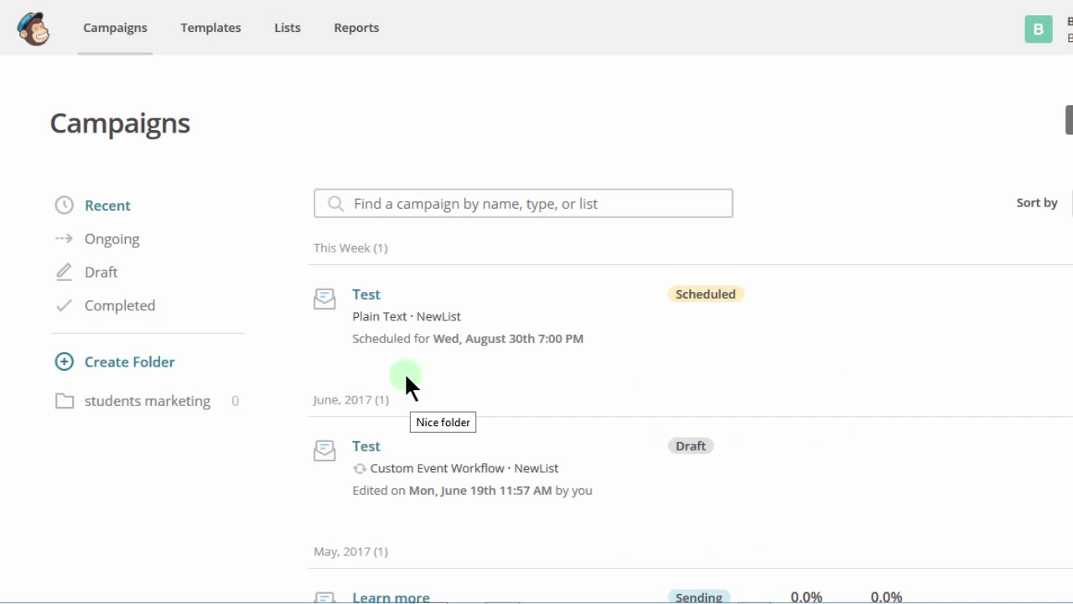
mouse_move(322, 296)
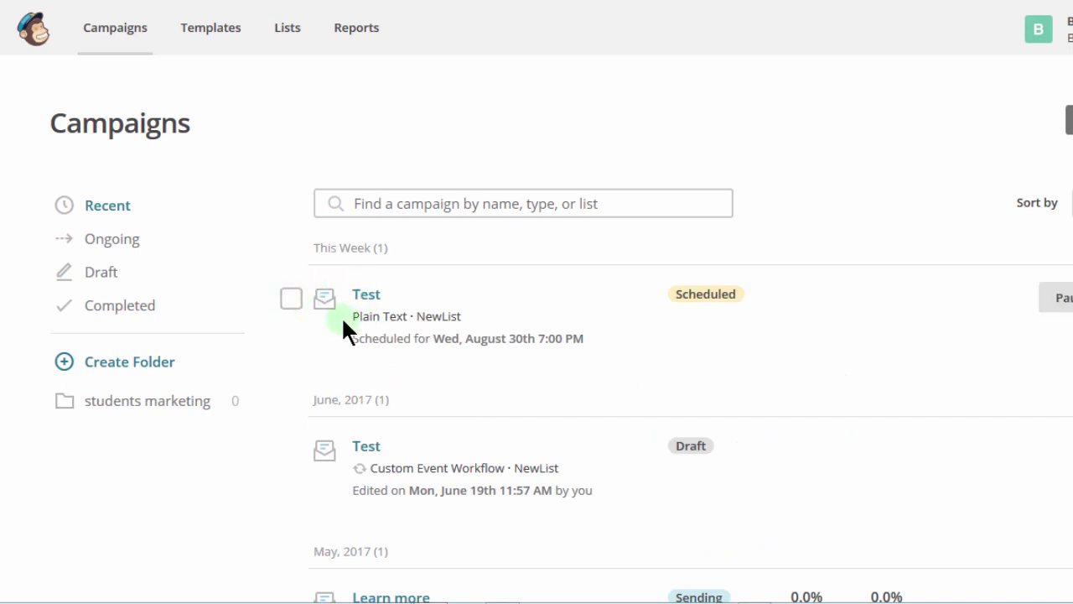
left_click(291, 300)
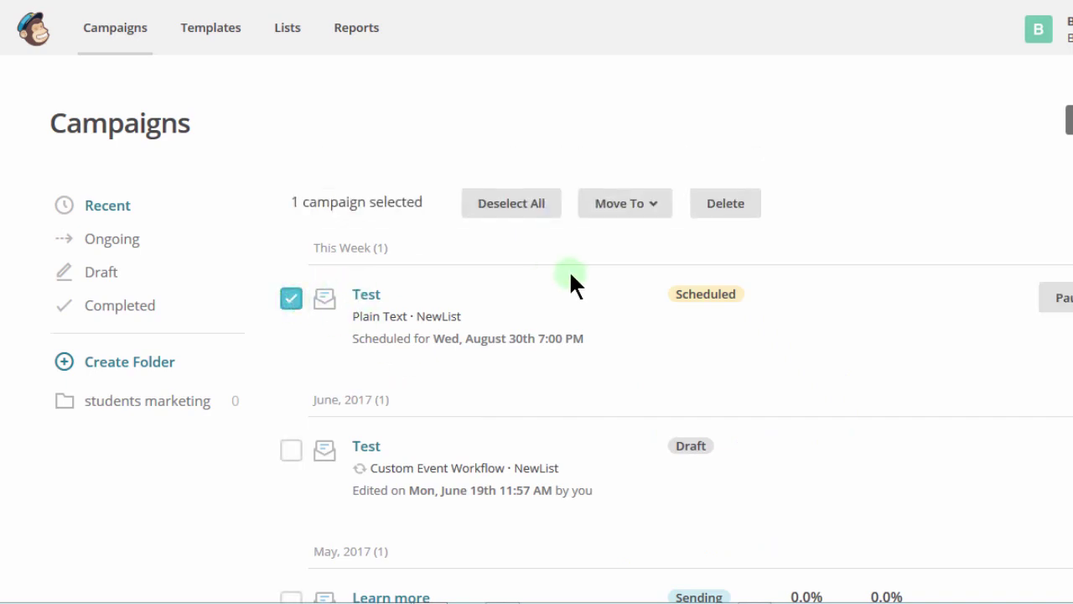
left_click(649, 209)
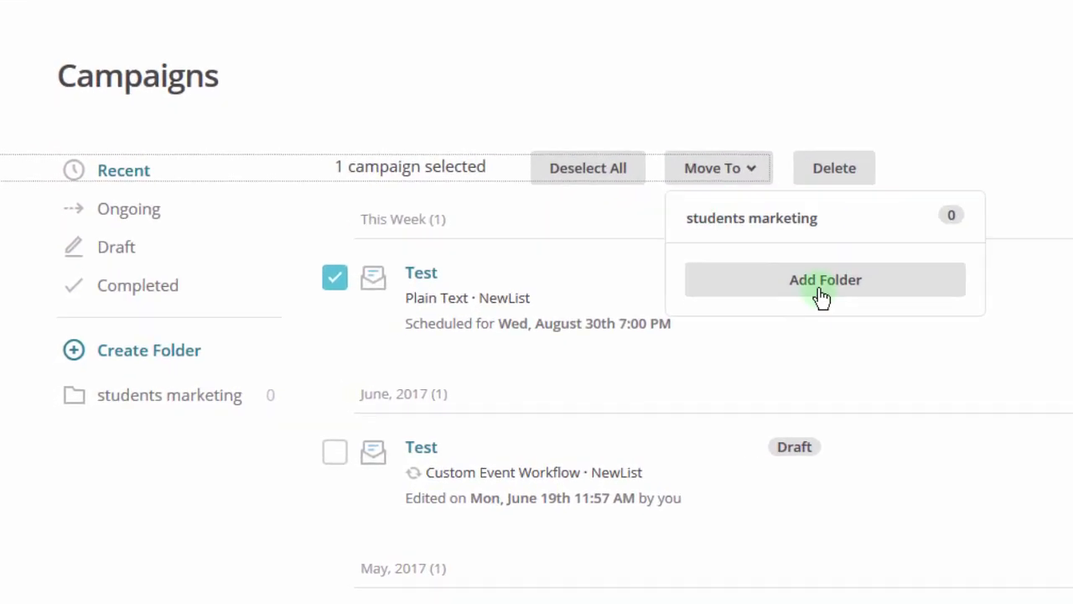
left_click(782, 212)
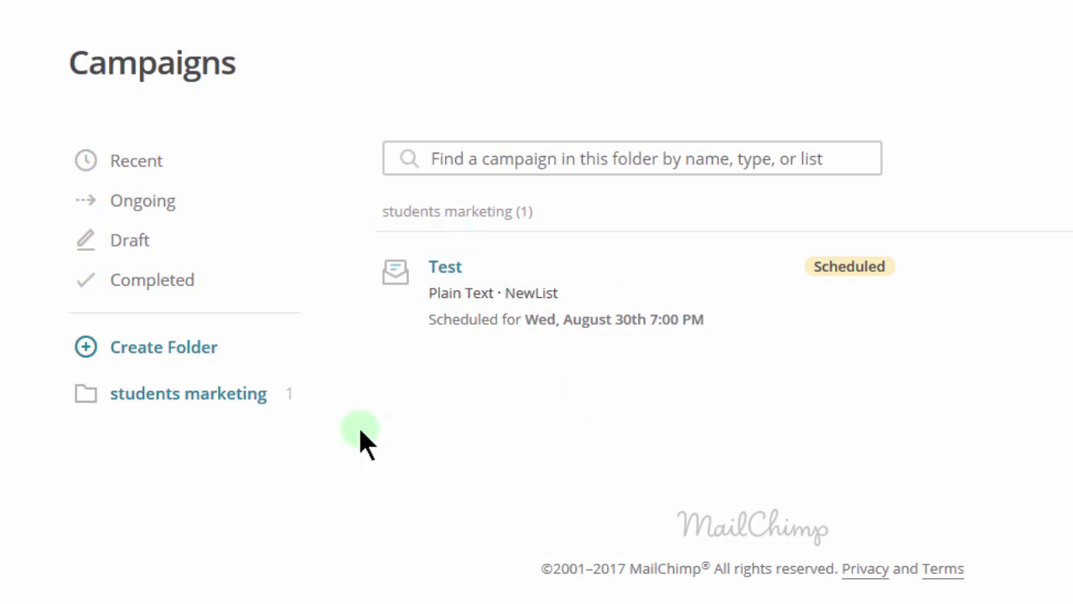
Step: Show the ongoing campaigns and start creating a new email campaign
left_click(141, 201)
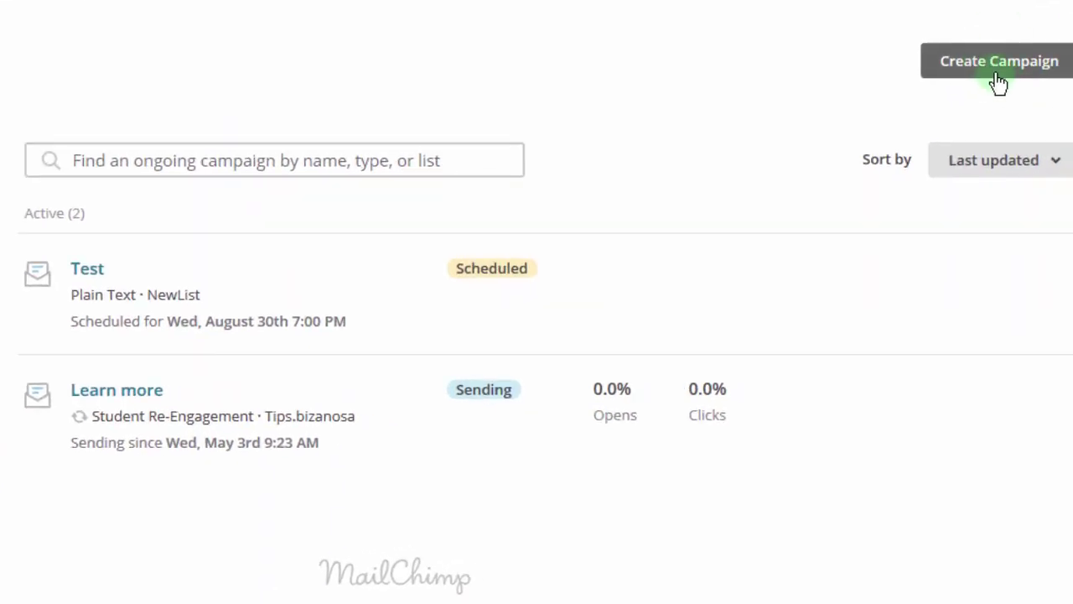
left_click(987, 67)
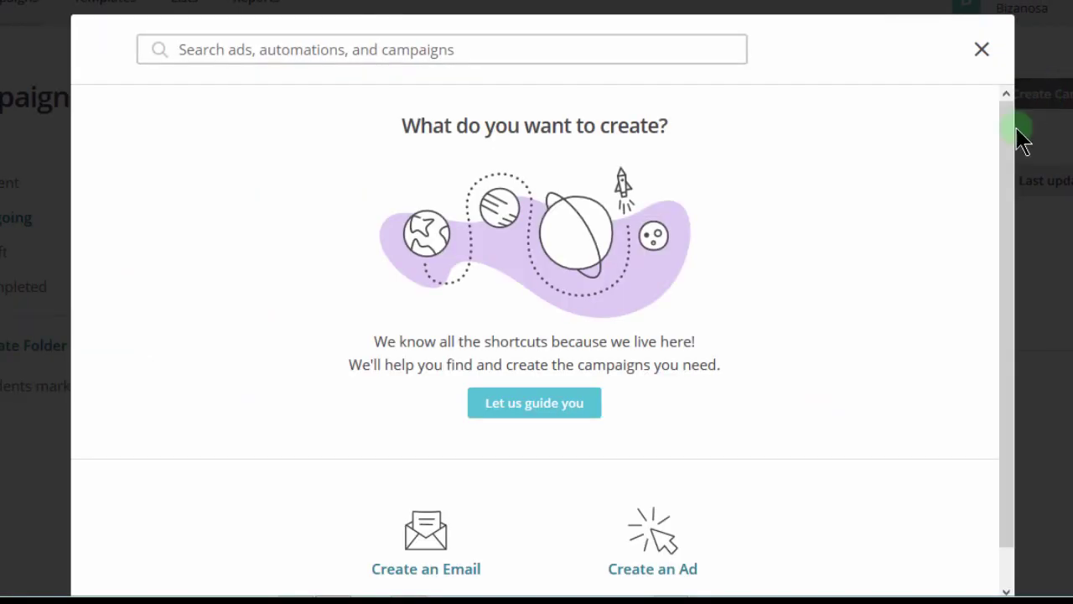
left_click_drag(1006, 140, 997, 320)
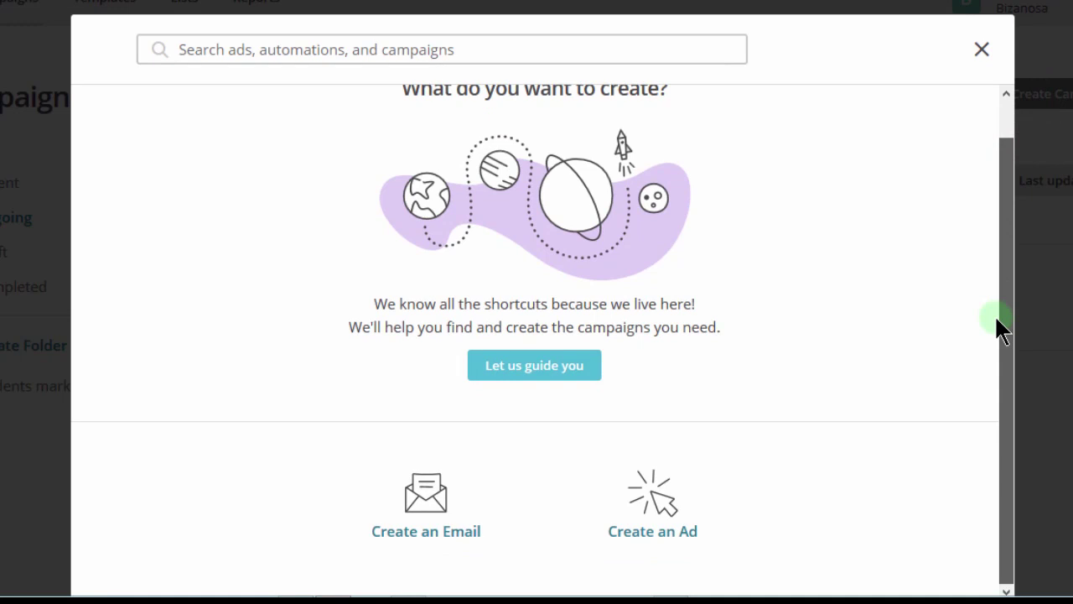
left_click(425, 516)
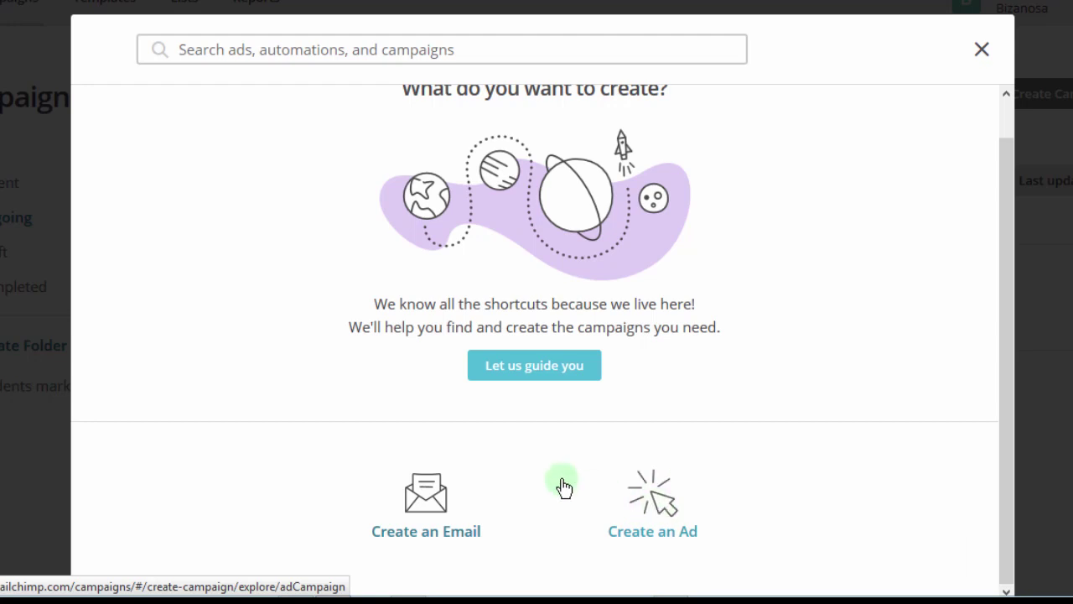
left_click(428, 537)
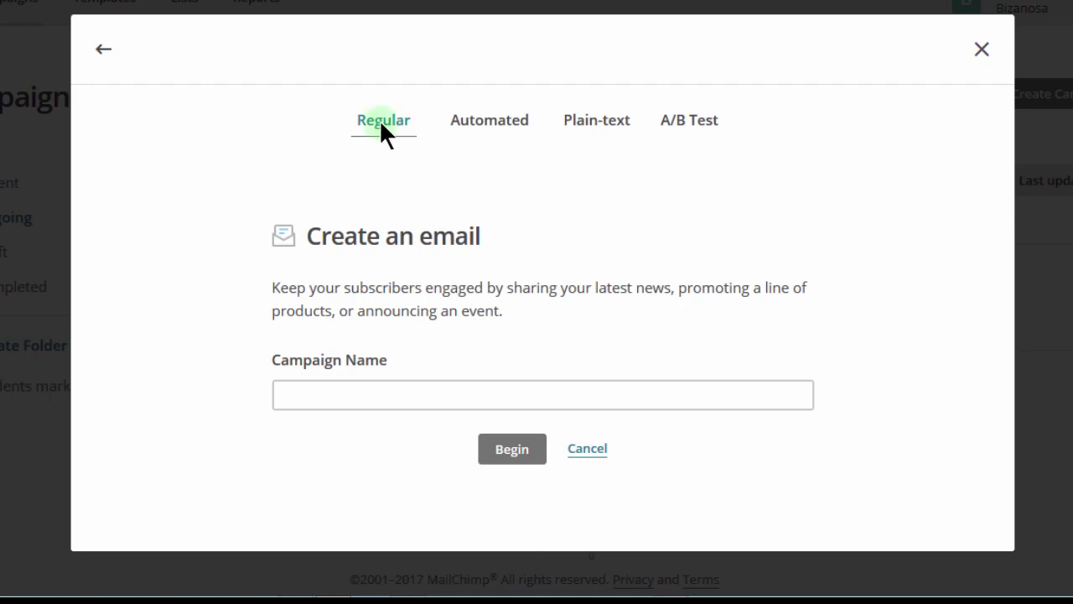
left_click(355, 394)
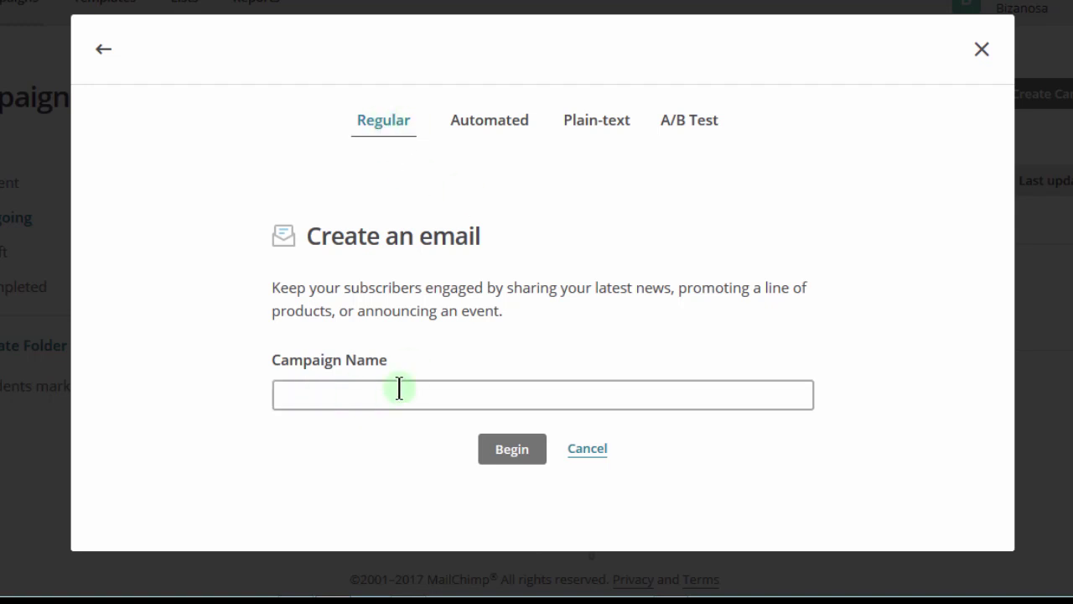
left_click(510, 460)
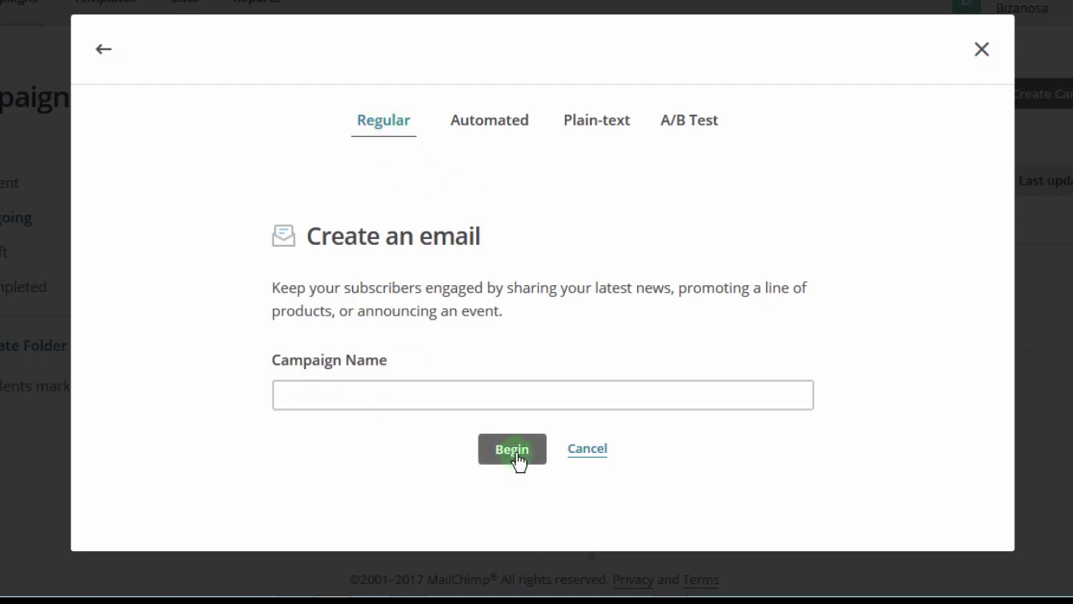
left_click(505, 454)
left_click(499, 445)
Step: Switch to automated emails and examine the Featured, Subscriber Activity, Date Based and API automation types
left_click(489, 123)
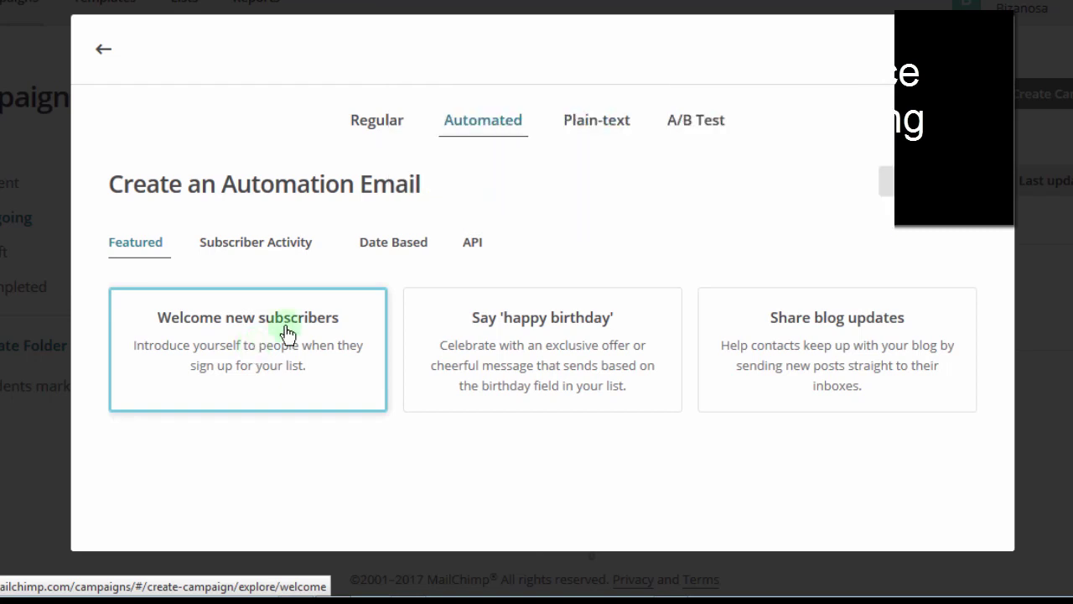
left_click(256, 245)
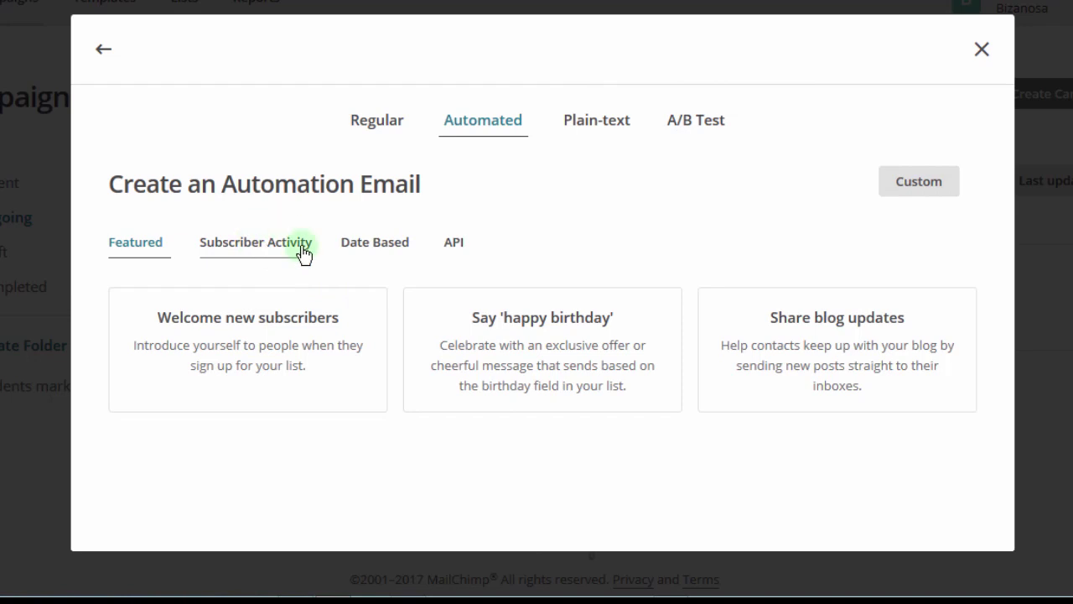
left_click(246, 244)
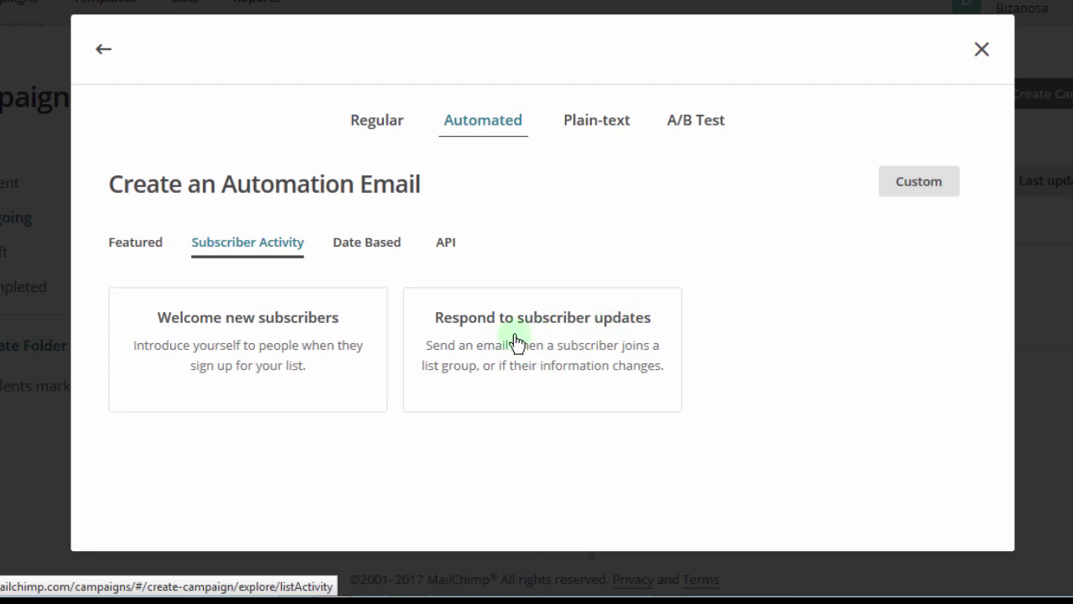
left_click(362, 245)
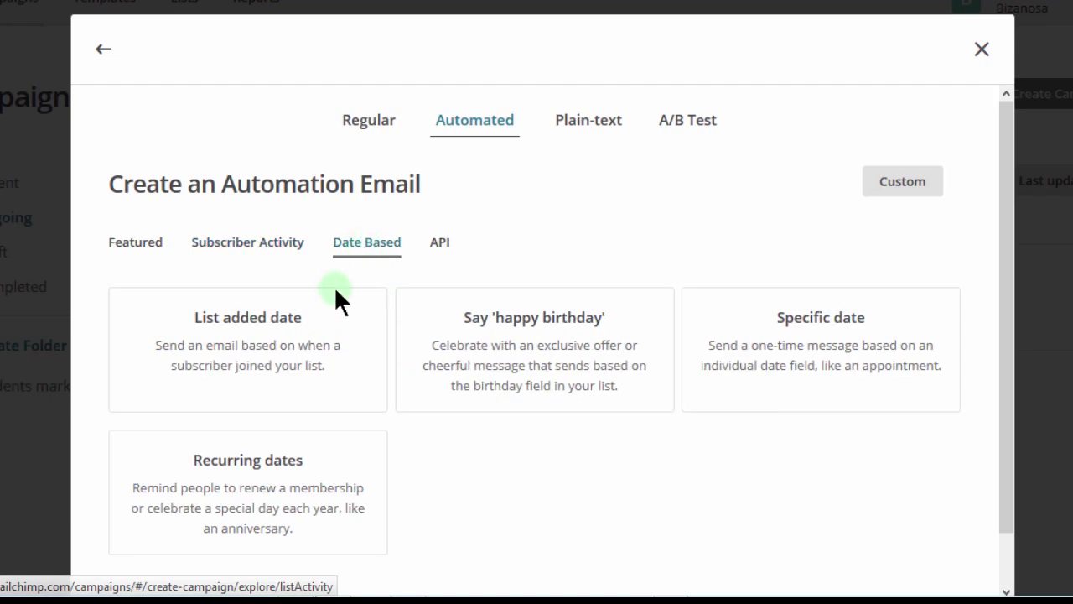
left_click(247, 317)
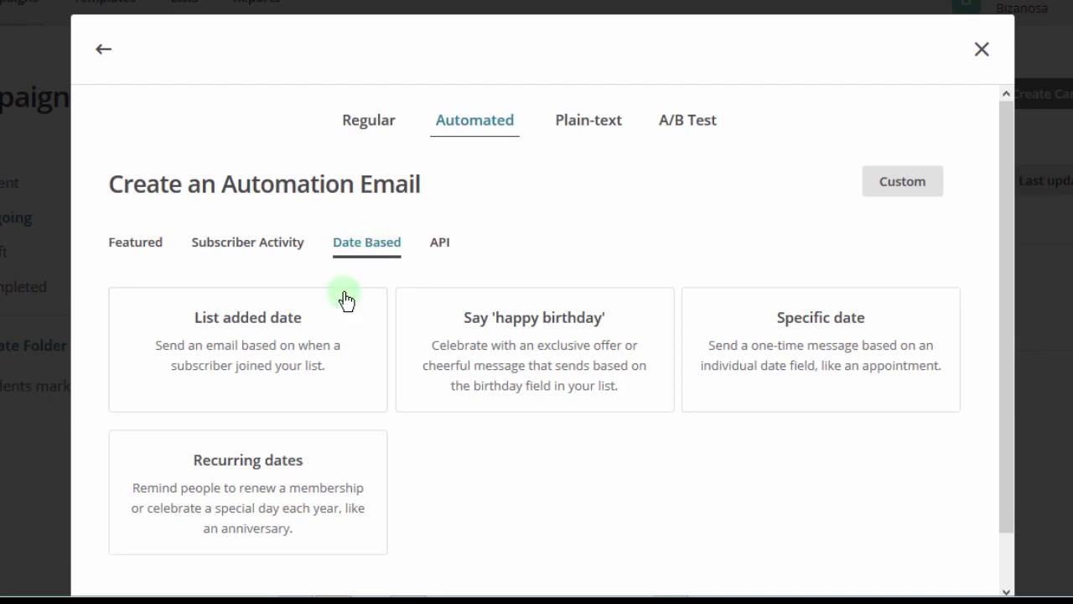
left_click(441, 243)
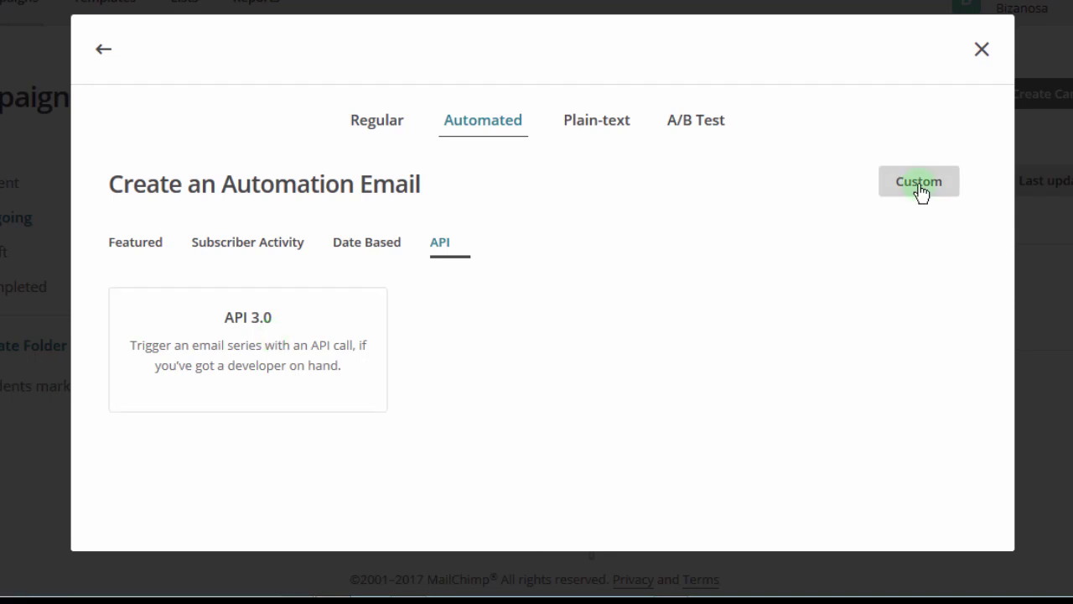
left_click(371, 243)
left_click(248, 243)
left_click(138, 241)
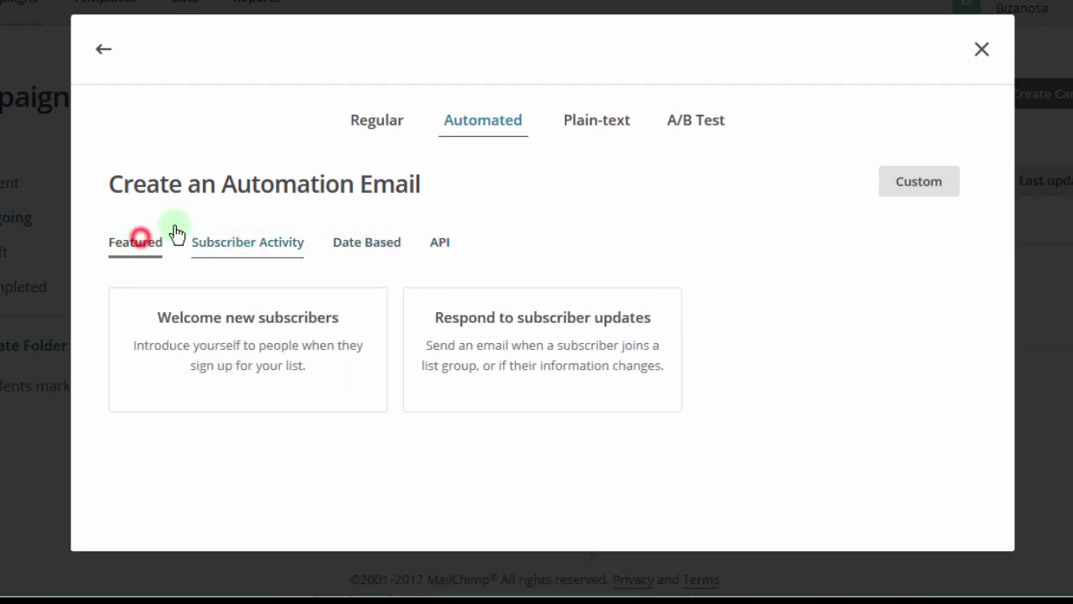
Step: Create a custom automation campaign named "Automated test" for NewList
left_click(930, 191)
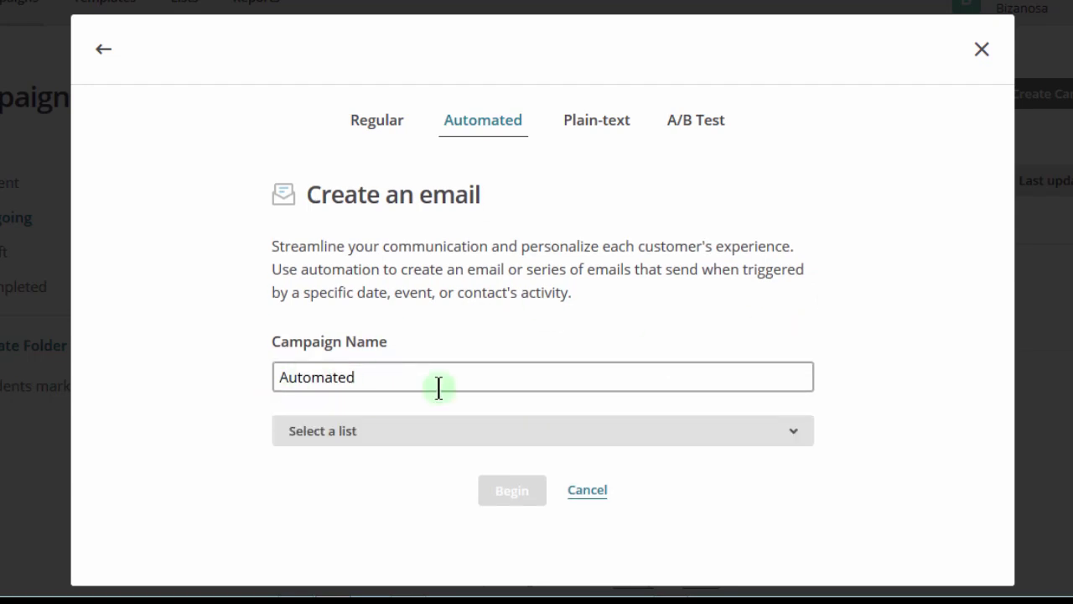
left_click(359, 377)
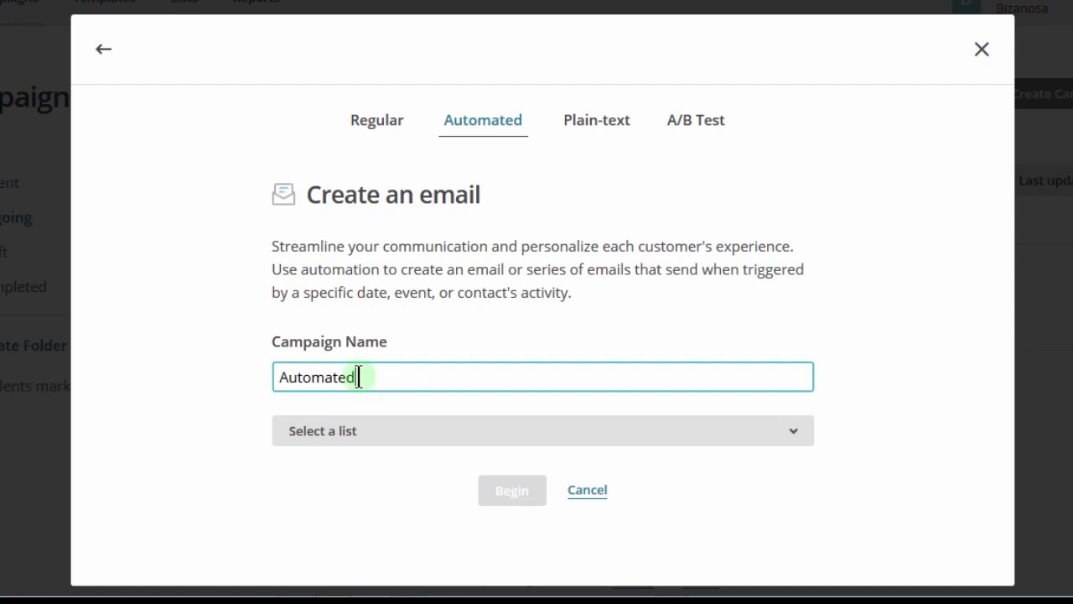
type("test")
left_click(391, 433)
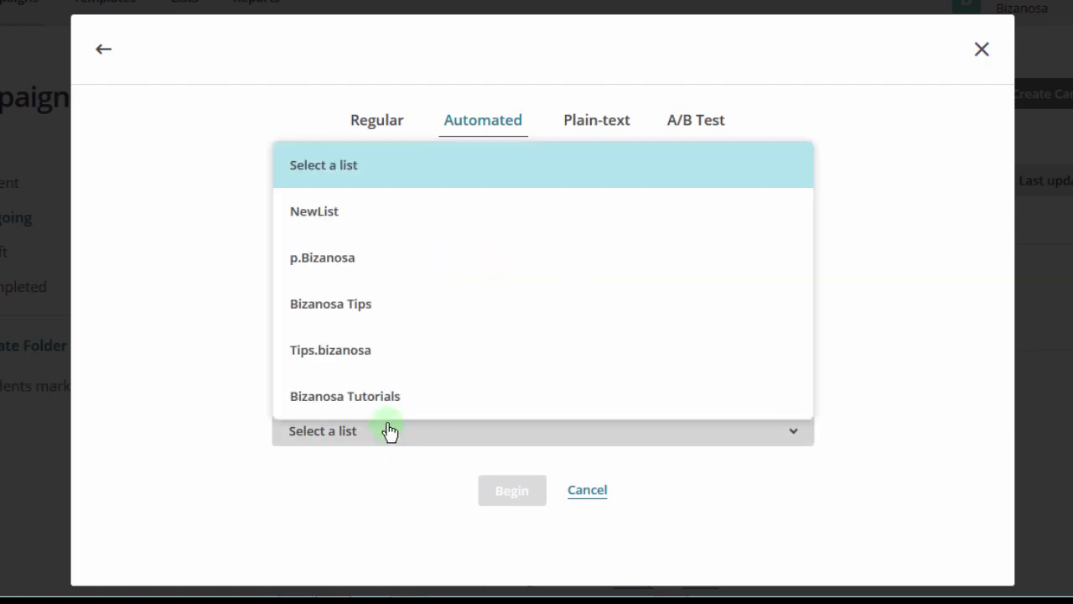
left_click(335, 213)
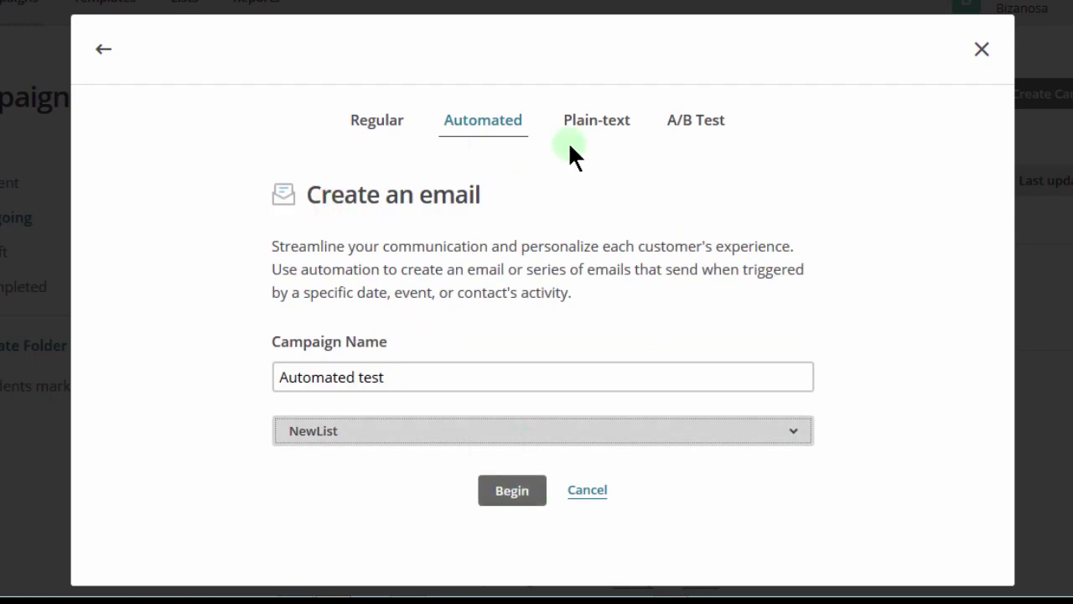
left_click(540, 499)
left_click(516, 494)
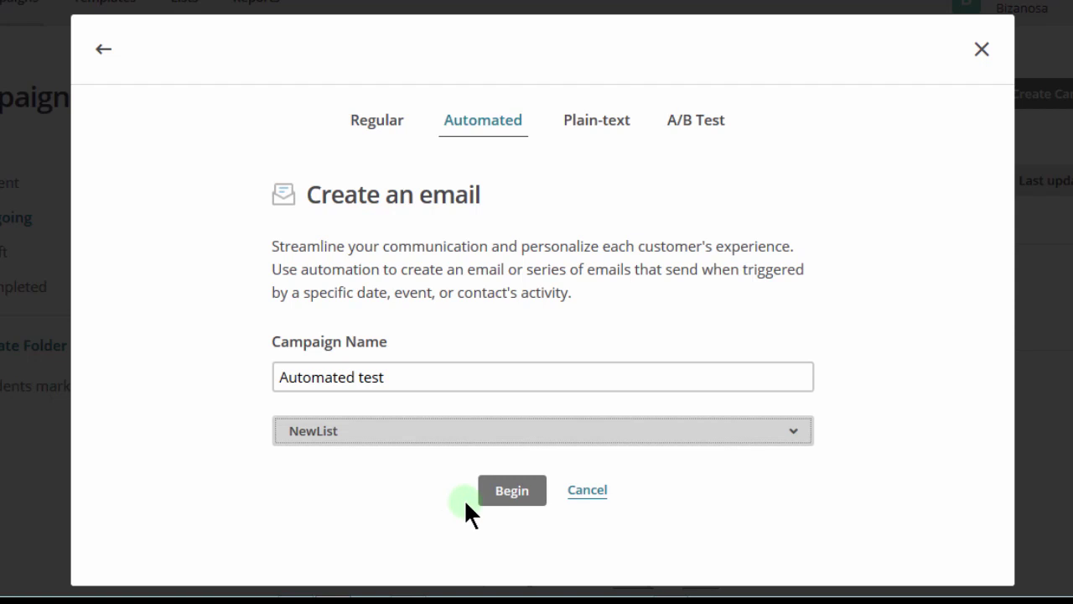
left_click(516, 492)
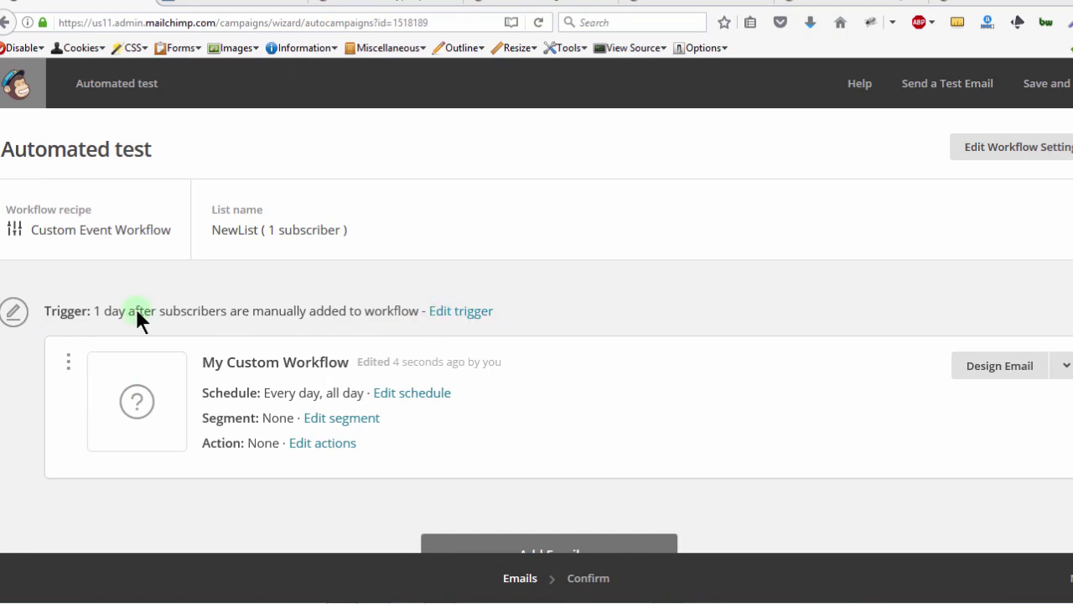
Step: Examine the Automated test workflow's trigger delay and the Workflow activity trigger choices, and leave the trigger without changing it
left_click(462, 314)
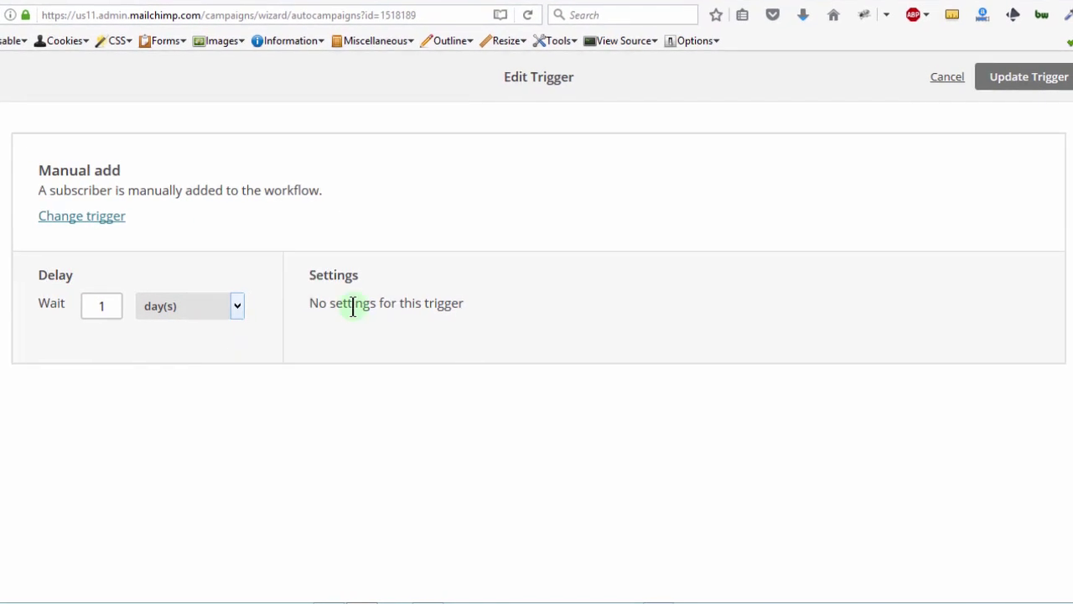
double_click(74, 300)
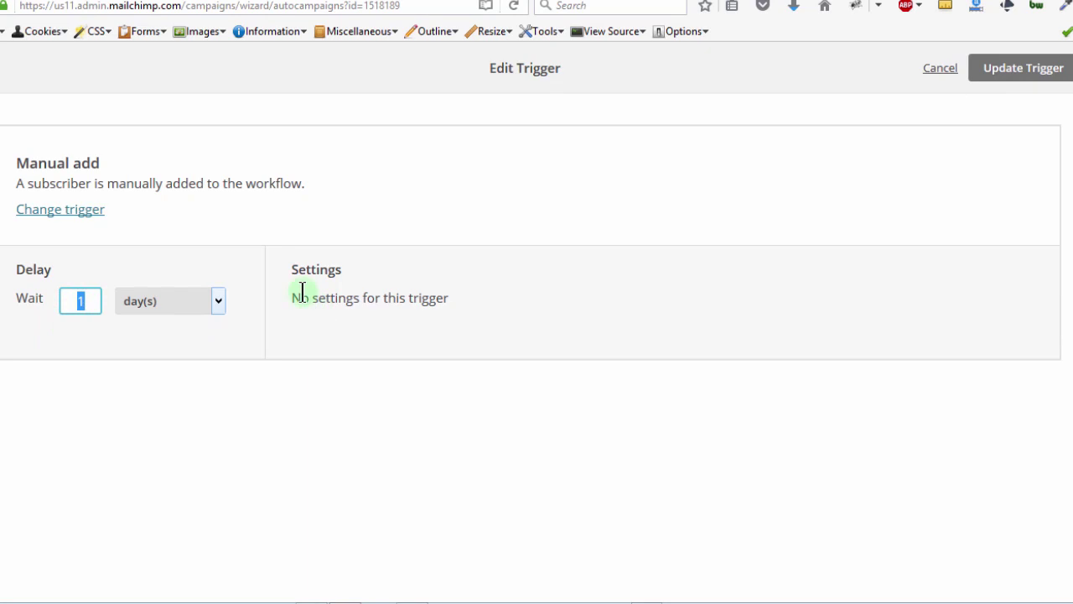
left_click(54, 215)
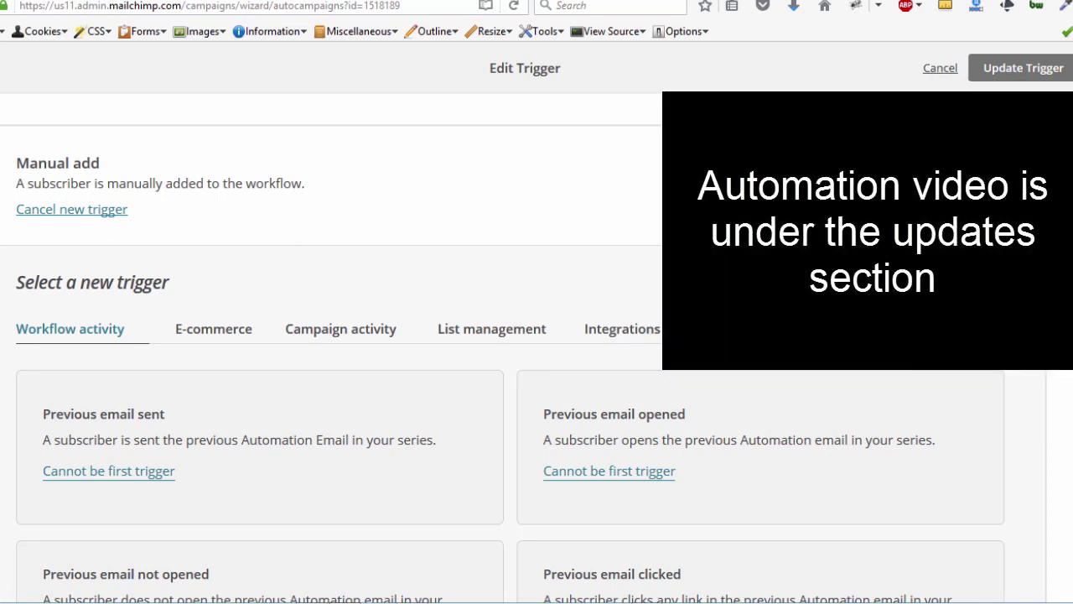
scroll(537, 339, "down", 4)
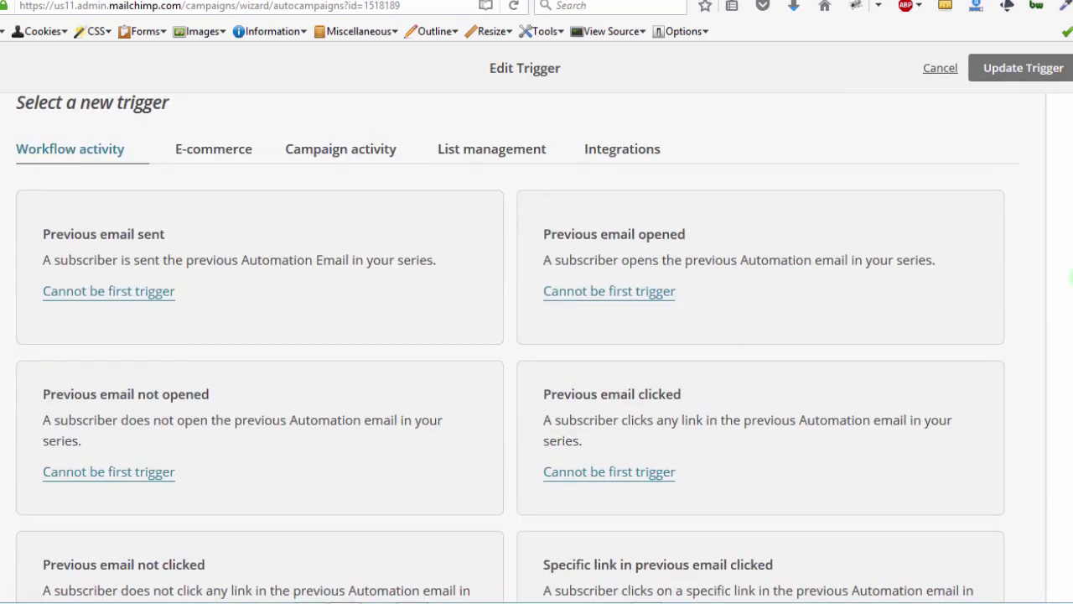
scroll(718, 230, "down", 1)
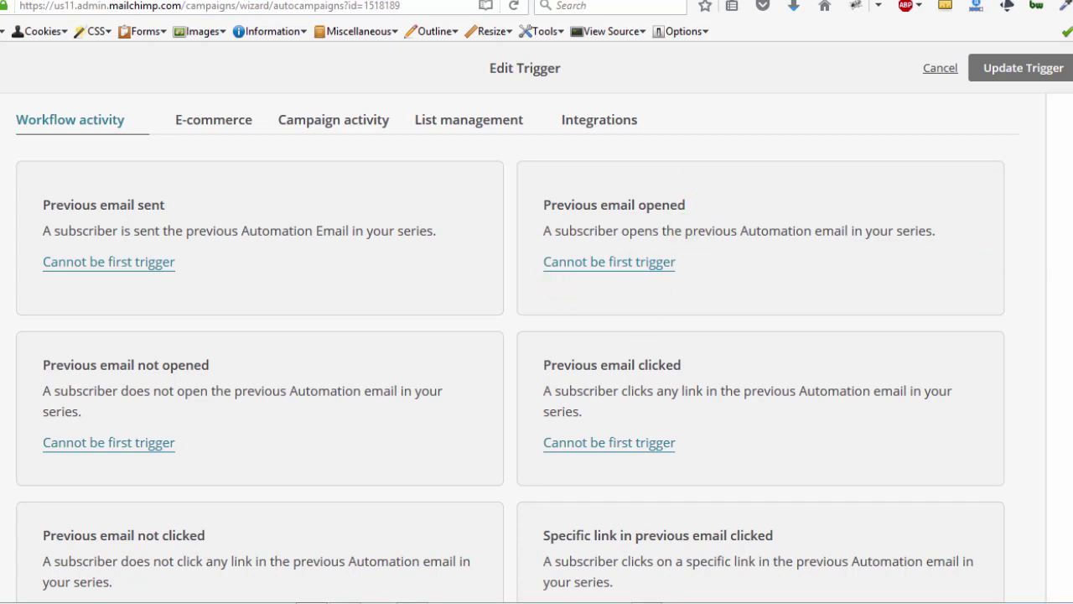
key("Tab")
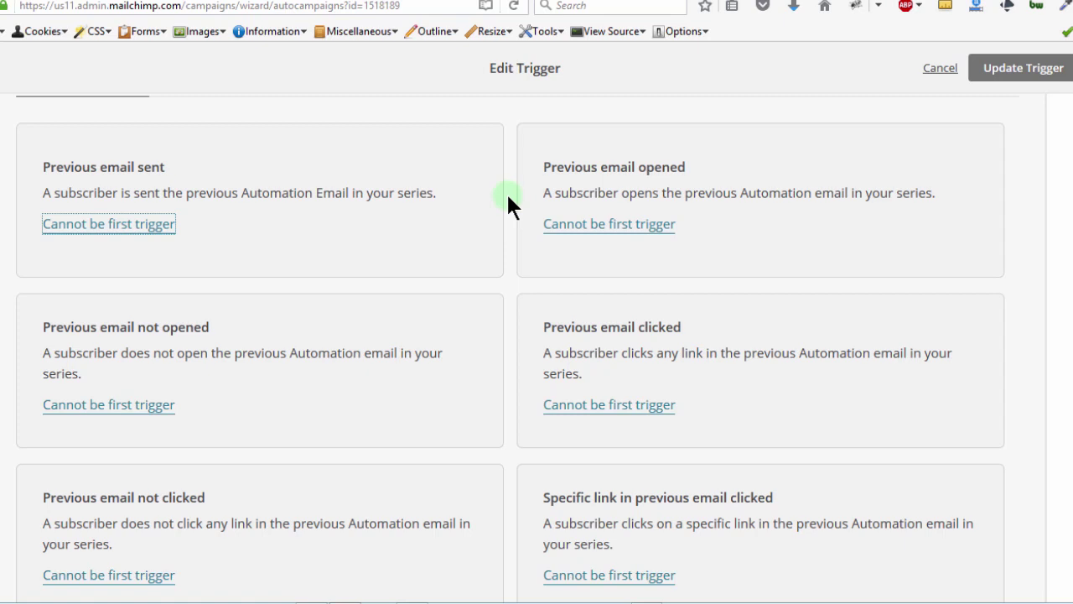
scroll(1002, 334, "up", 3)
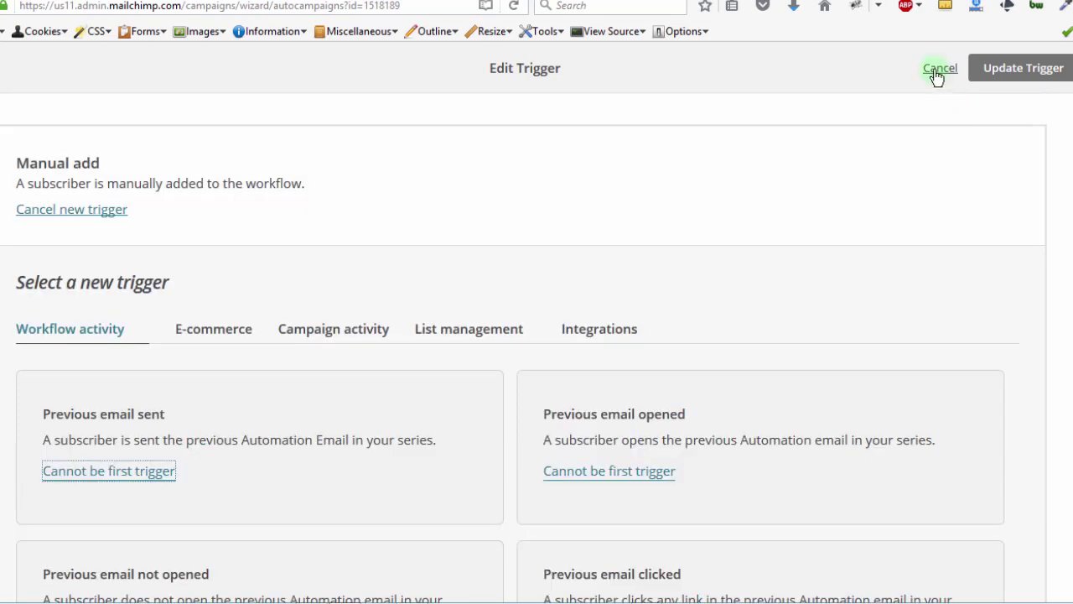
left_click(935, 70)
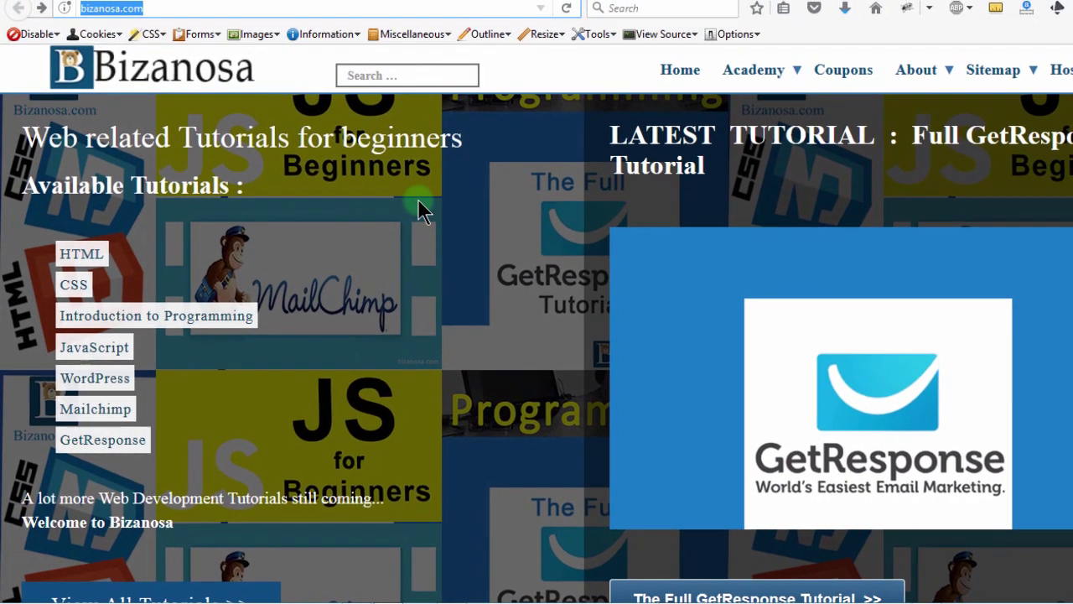
Step: Load the blog's RSS feed at bizanosa.com/feed and look through its posts
left_click(203, 17)
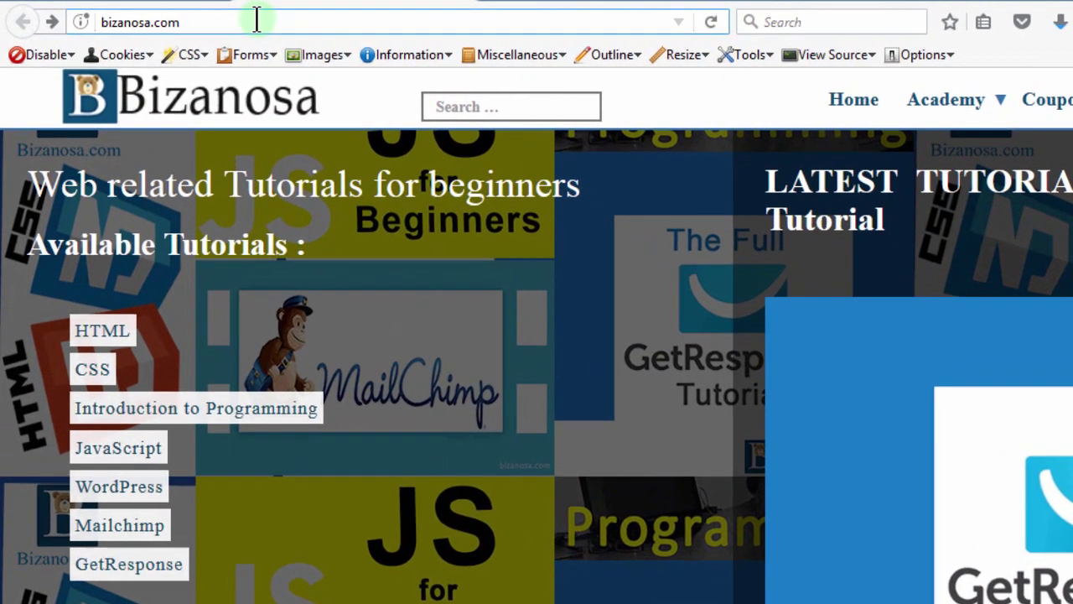
type("/")
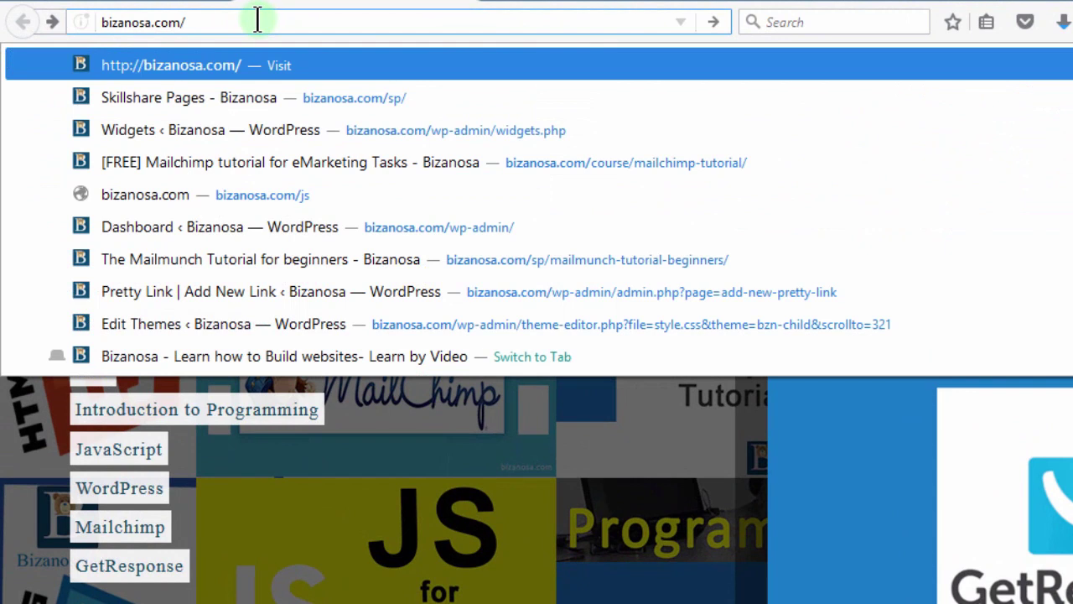
type("feed")
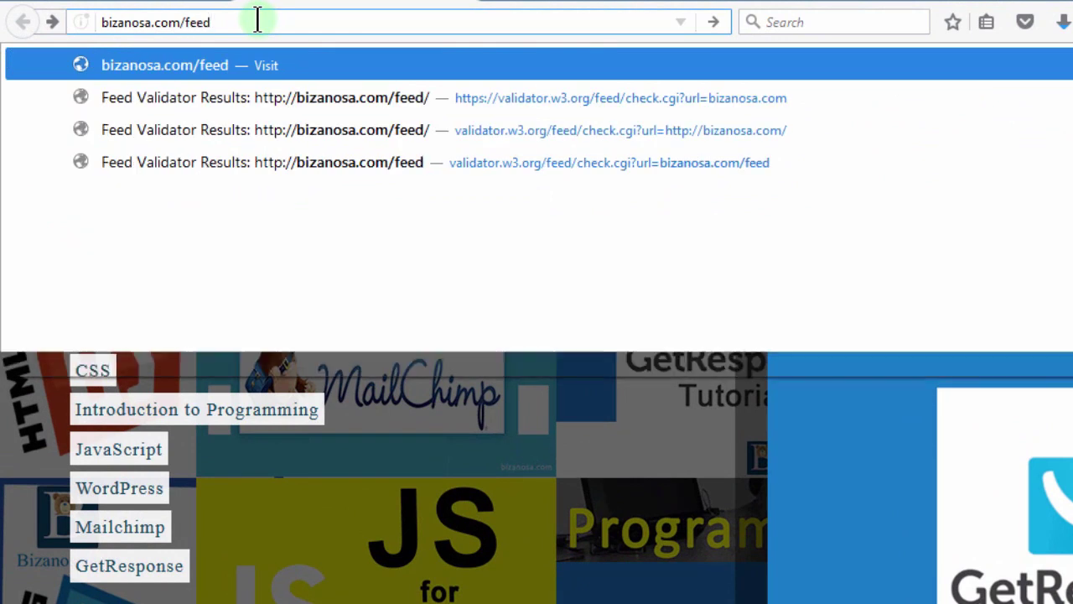
key("Return")
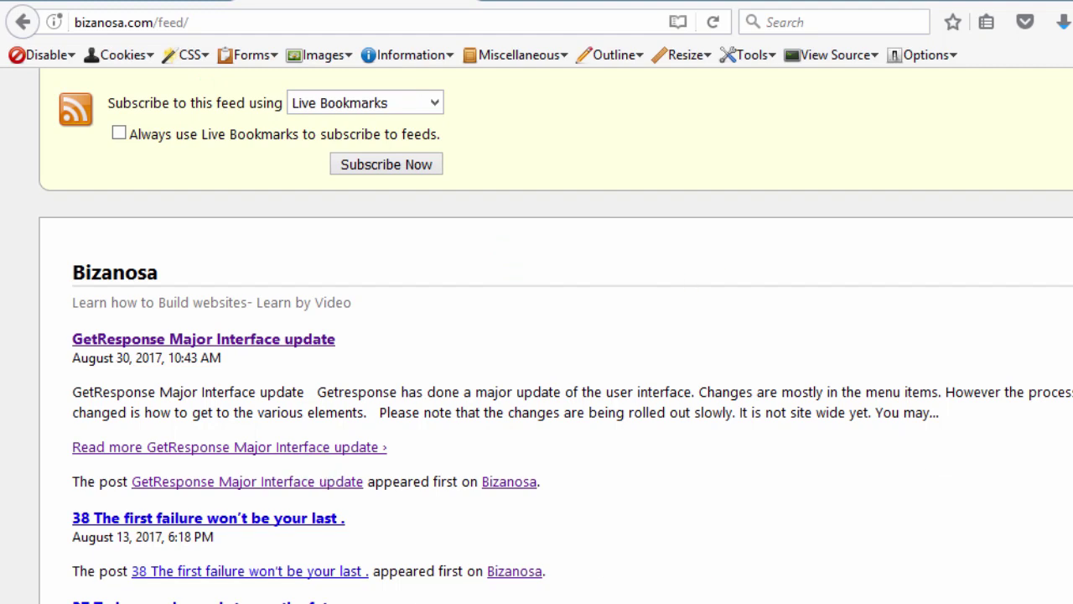
scroll(537, 335, "down", 10)
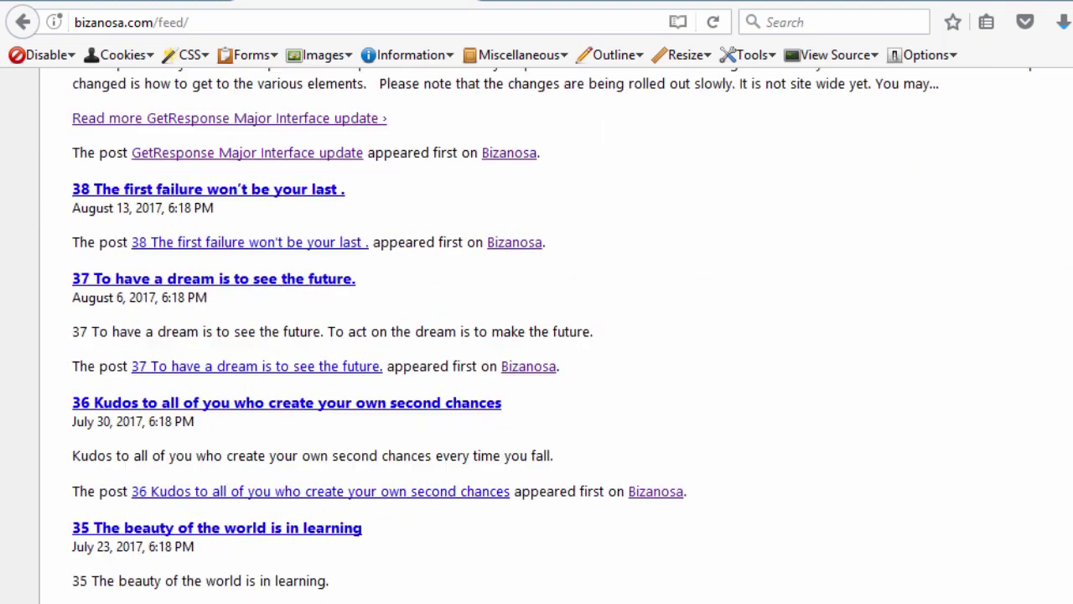
scroll(537, 335, "down", 1)
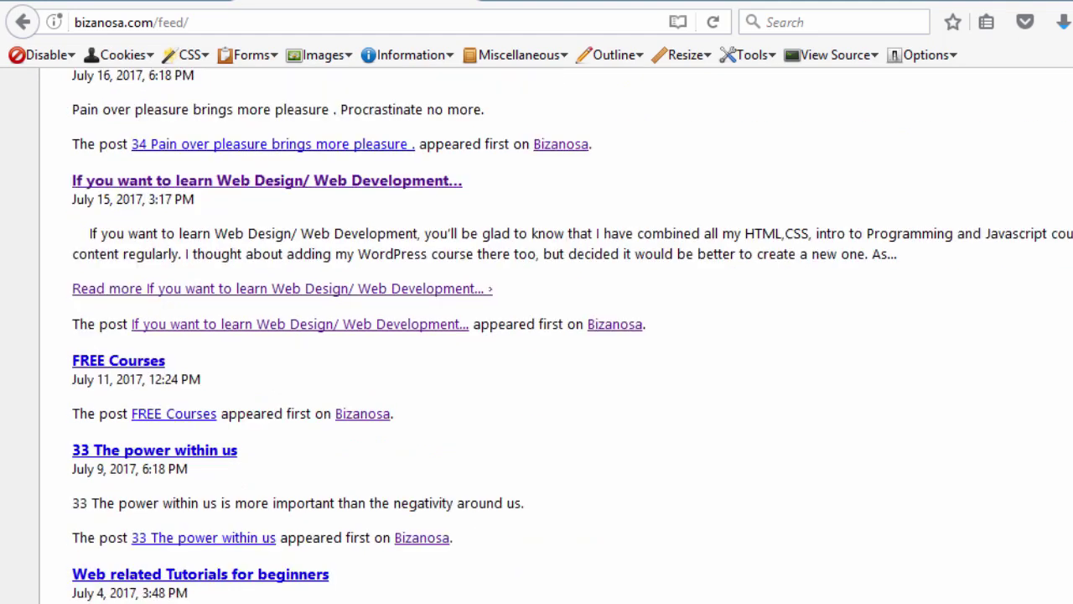
scroll(536, 336, "up", 15)
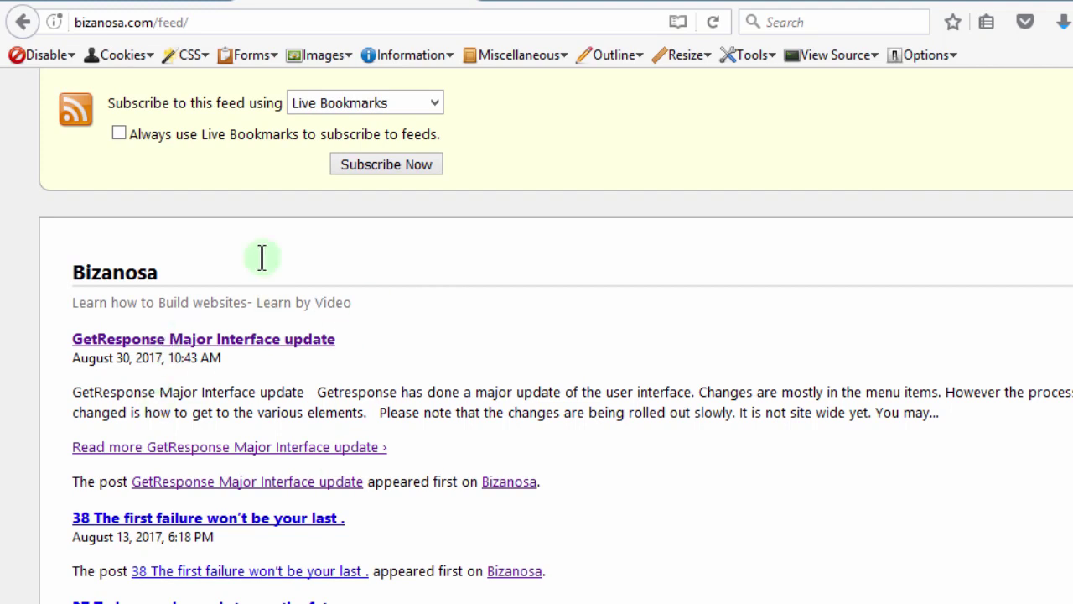
Step: Copy the address of the bizanosa.com feed page and switch back to MailChimp
left_click(207, 23)
key("ctrl+c")
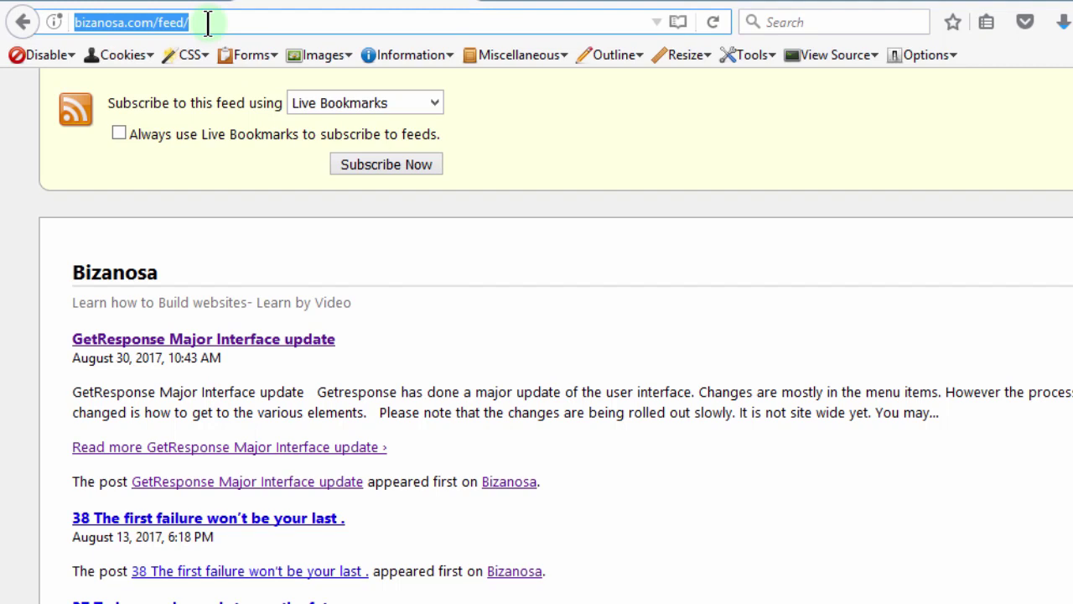
left_click(176, 4)
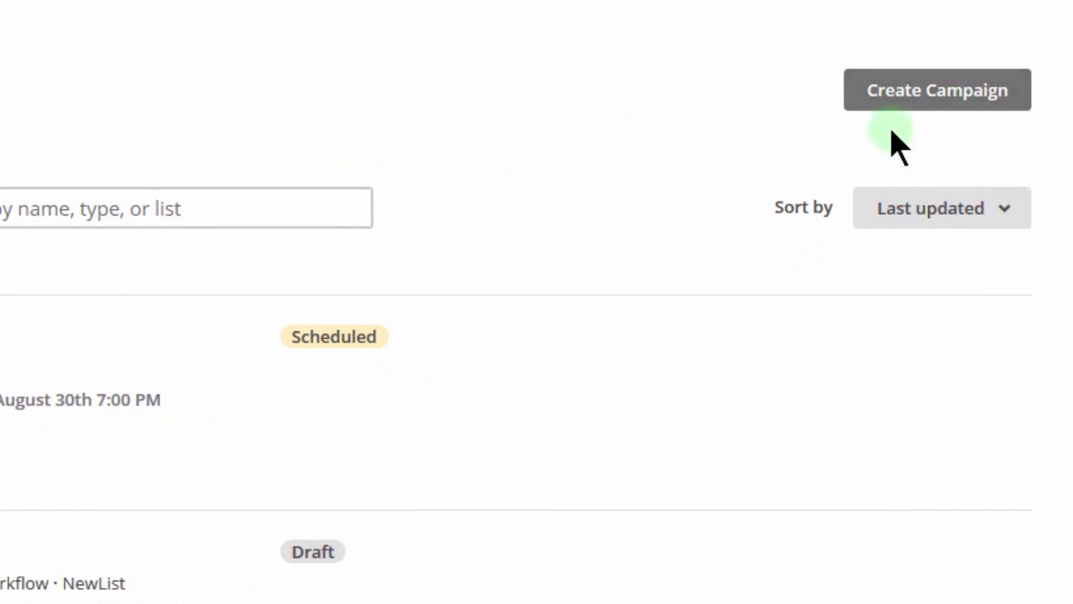
Step: Start a new automated email campaign of the featured "Share blog updates" type
left_click(937, 99)
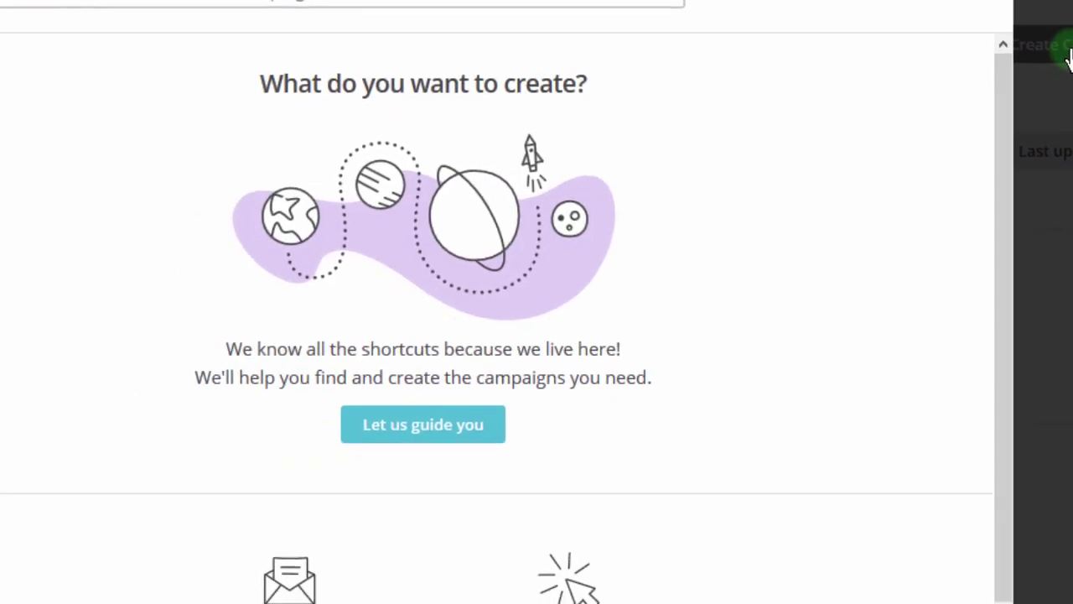
left_click(402, 578)
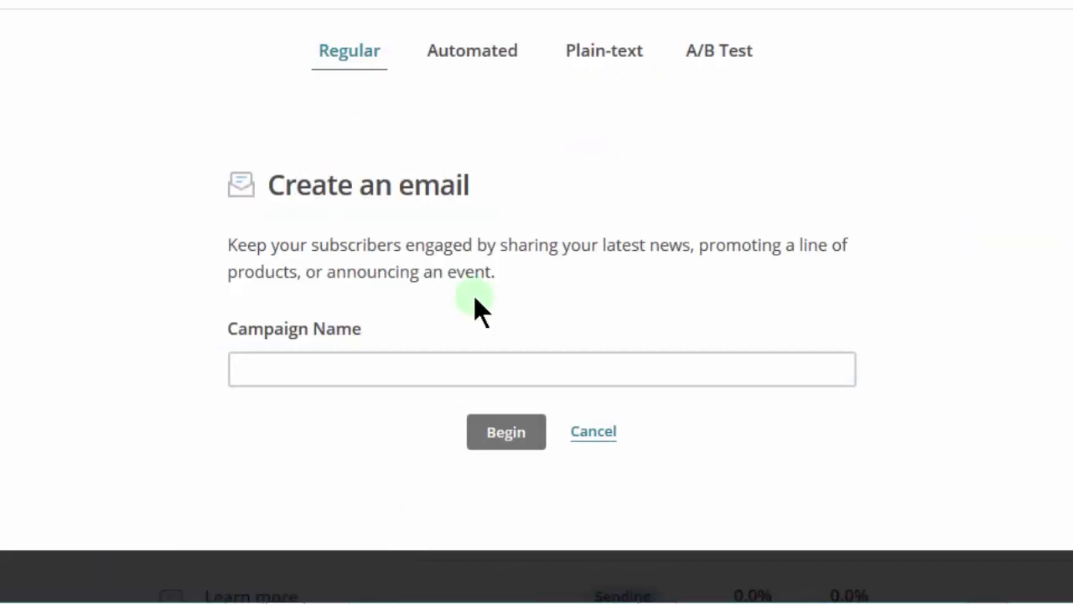
left_click(462, 61)
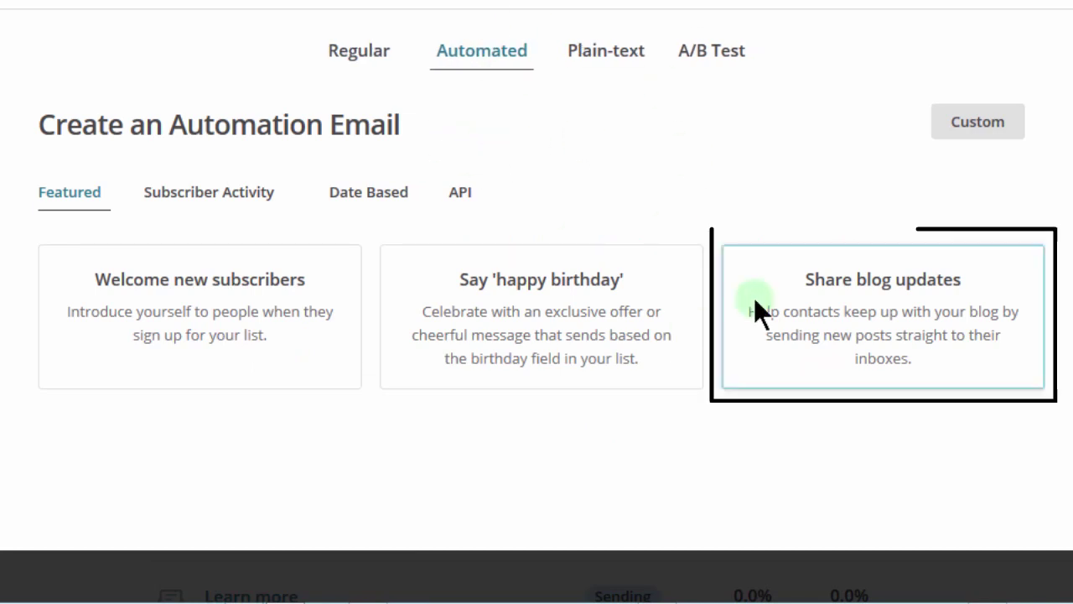
left_click(868, 315)
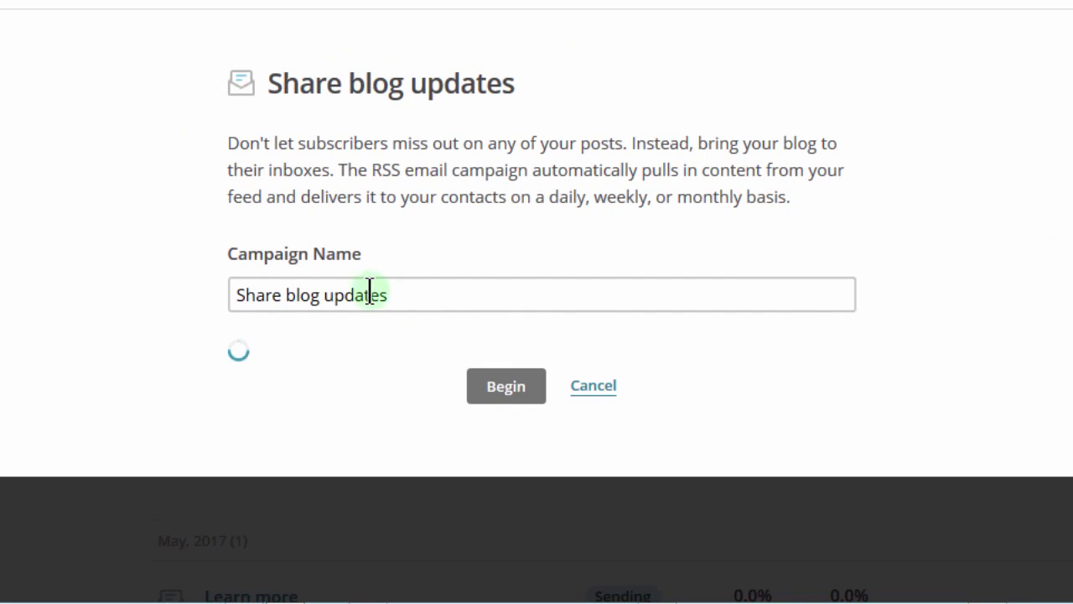
Step: Name the blog updates campaign "Blog RSS Content", assign it the Tips.bizanosa list, and begin its setup
left_click_drag(390, 275, 164, 268)
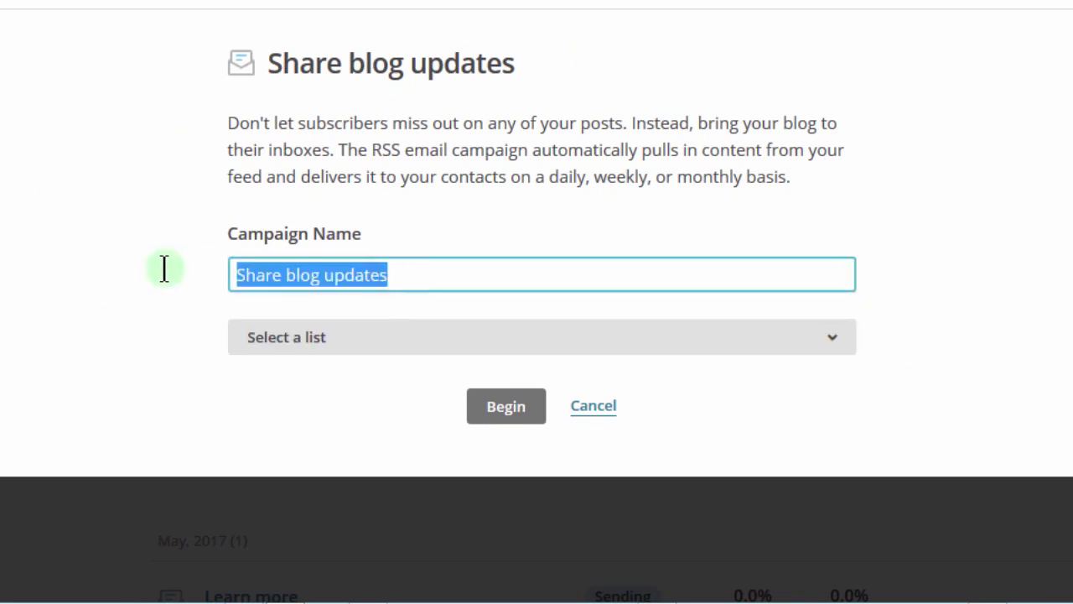
type("B")
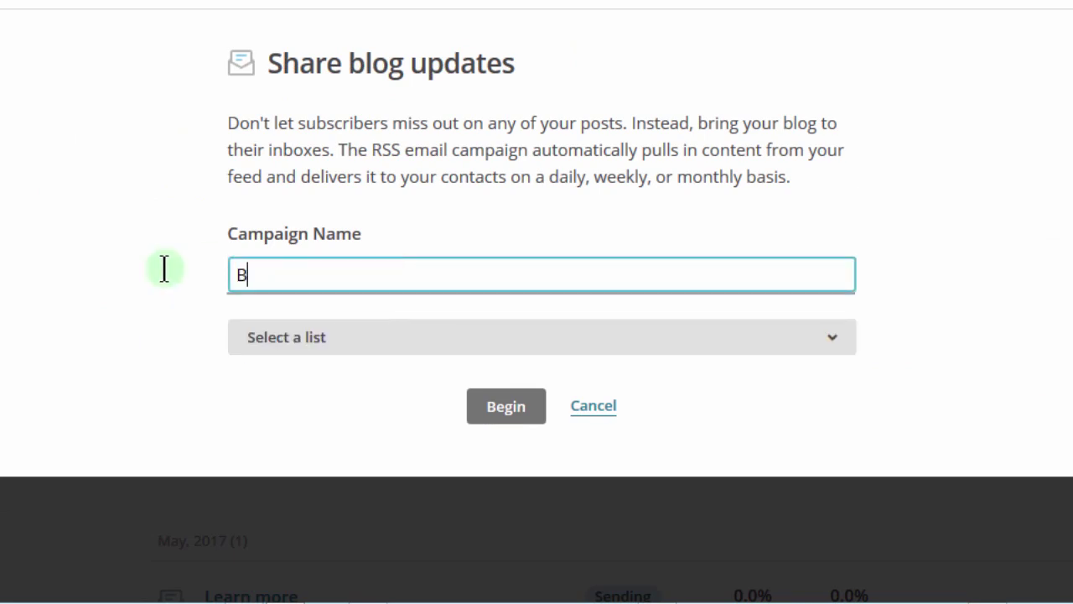
type("log ")
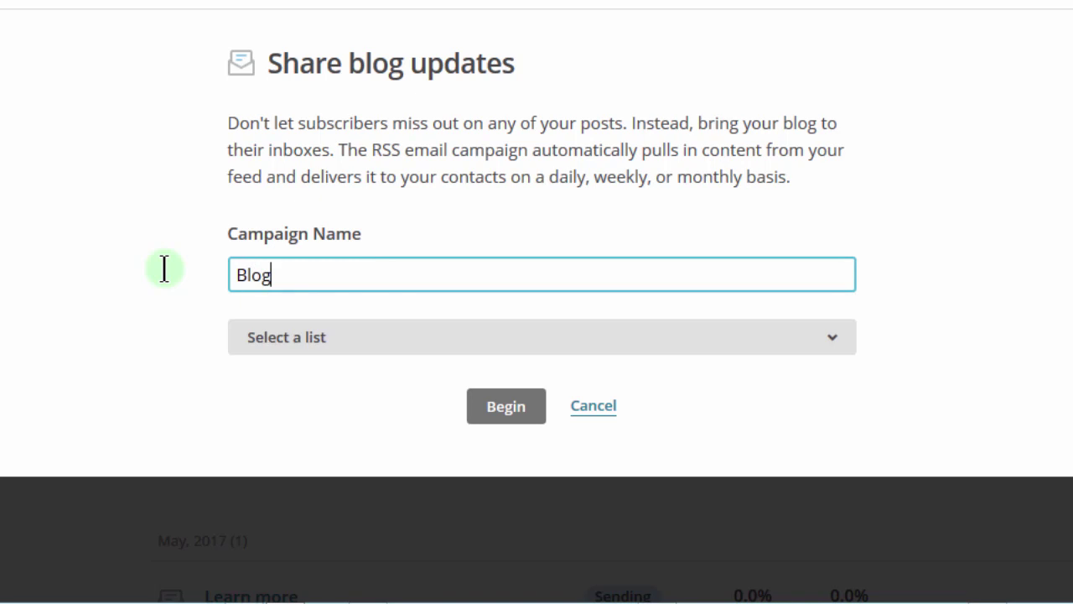
type("RSS Content")
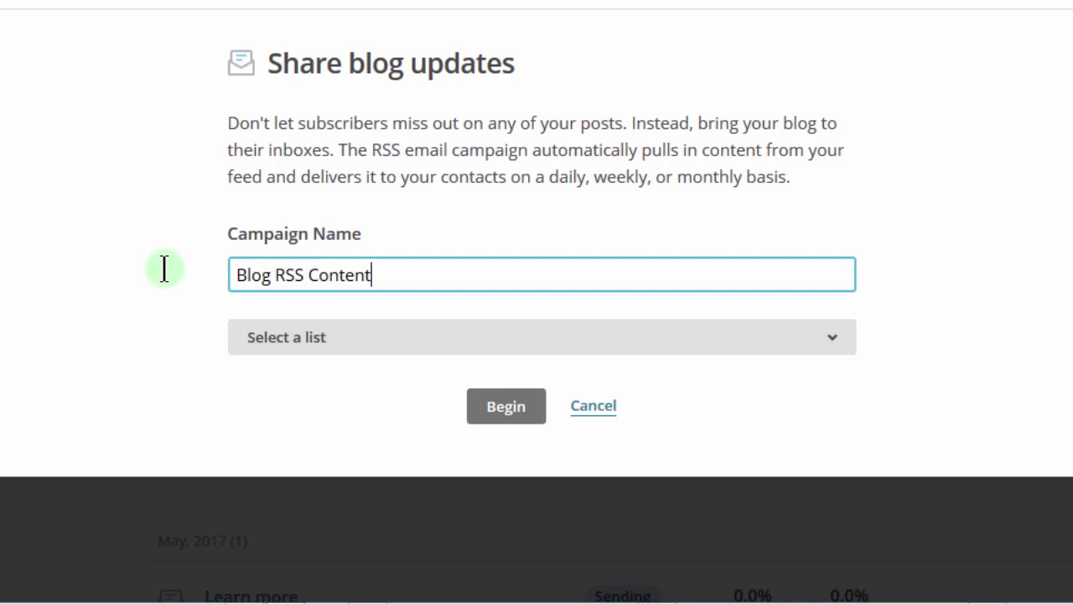
left_click(306, 339)
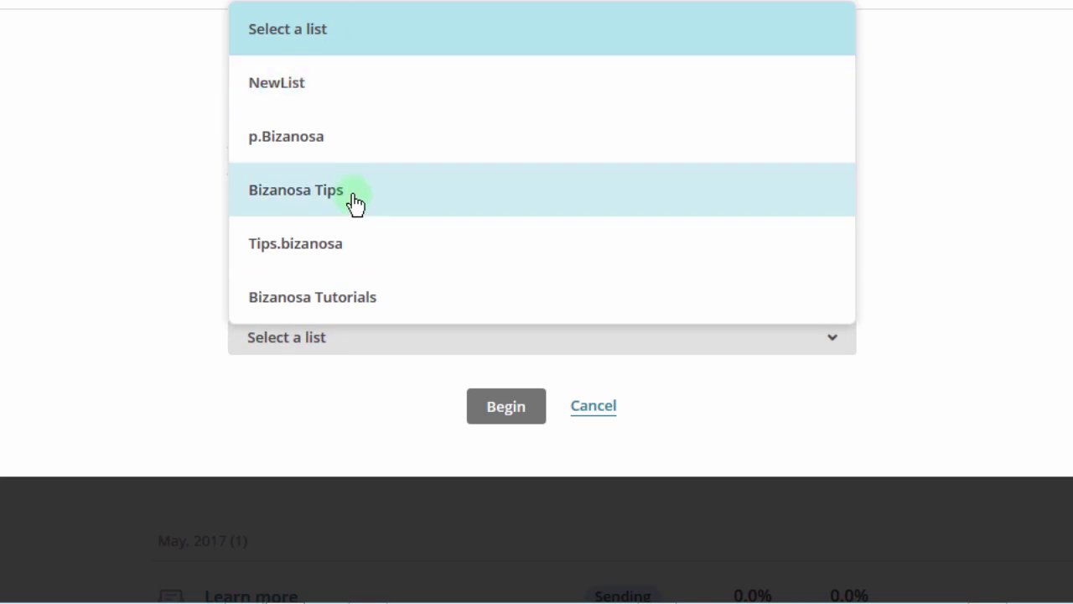
left_click(309, 242)
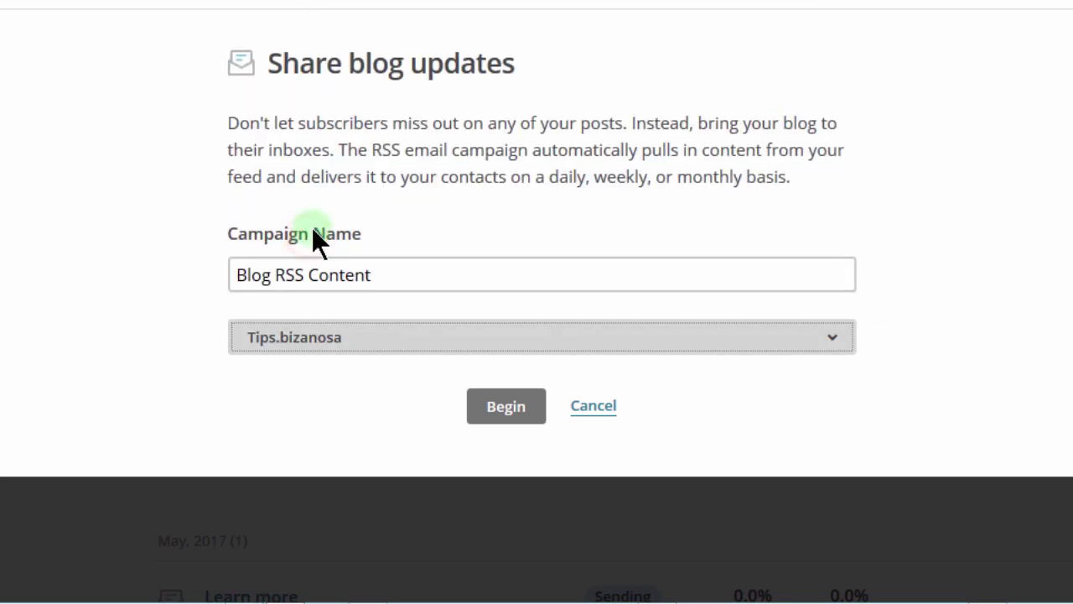
left_click(506, 406)
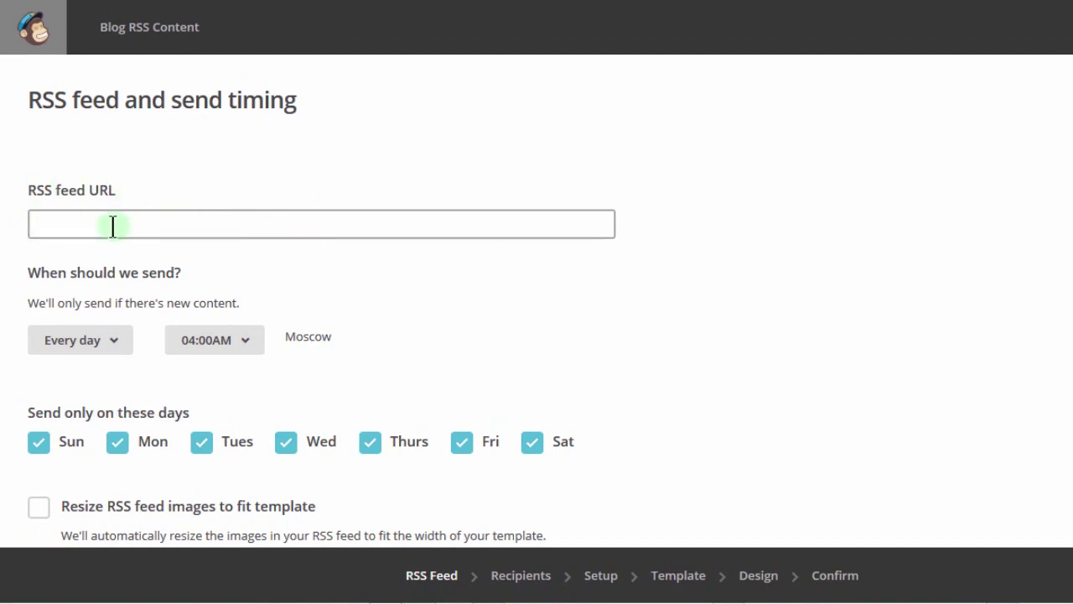
Step: Enter the blog's main address, bizanosa.com, as the RSS feed URL
left_click(91, 223)
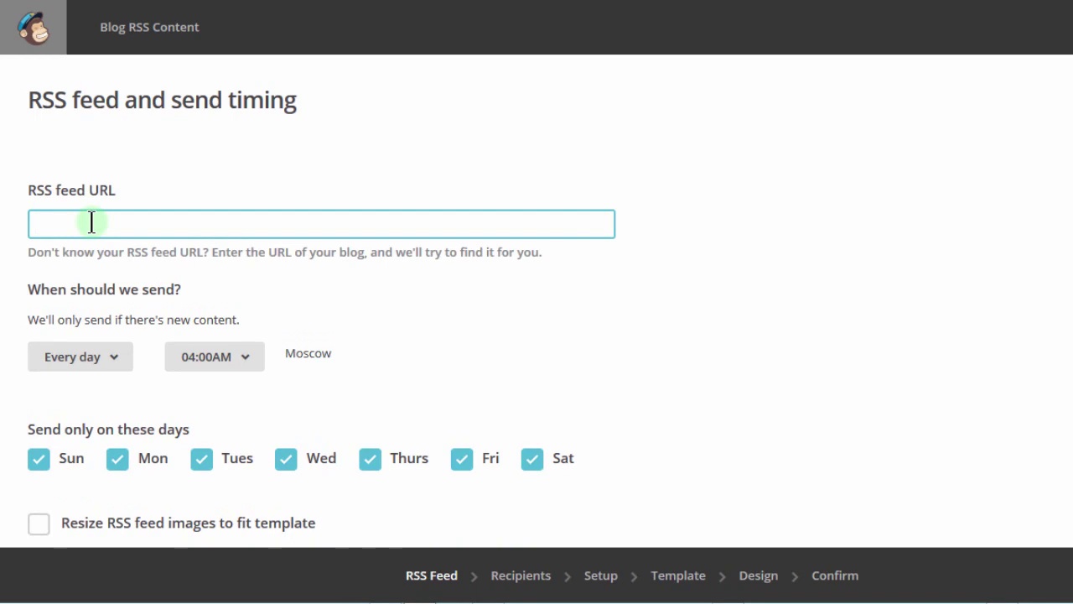
type("bizanos")
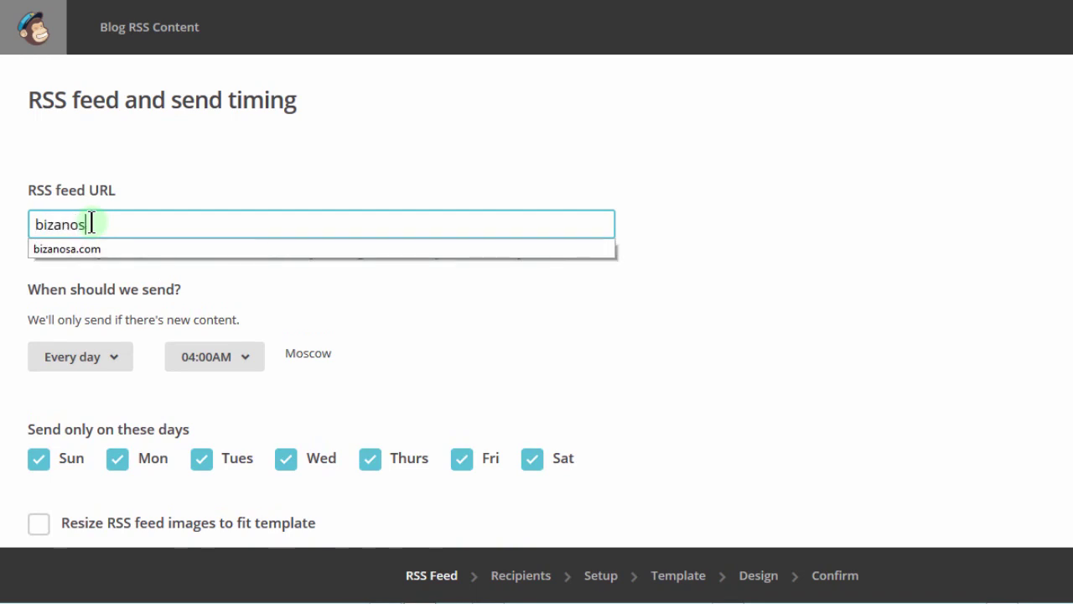
type("acom")
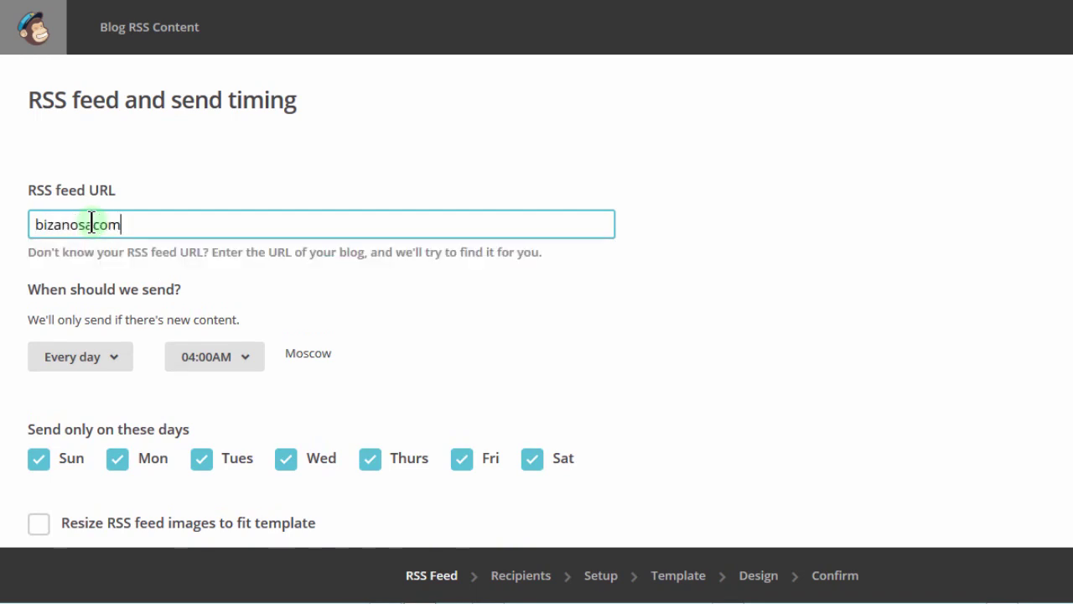
left_click(94, 224)
type(".")
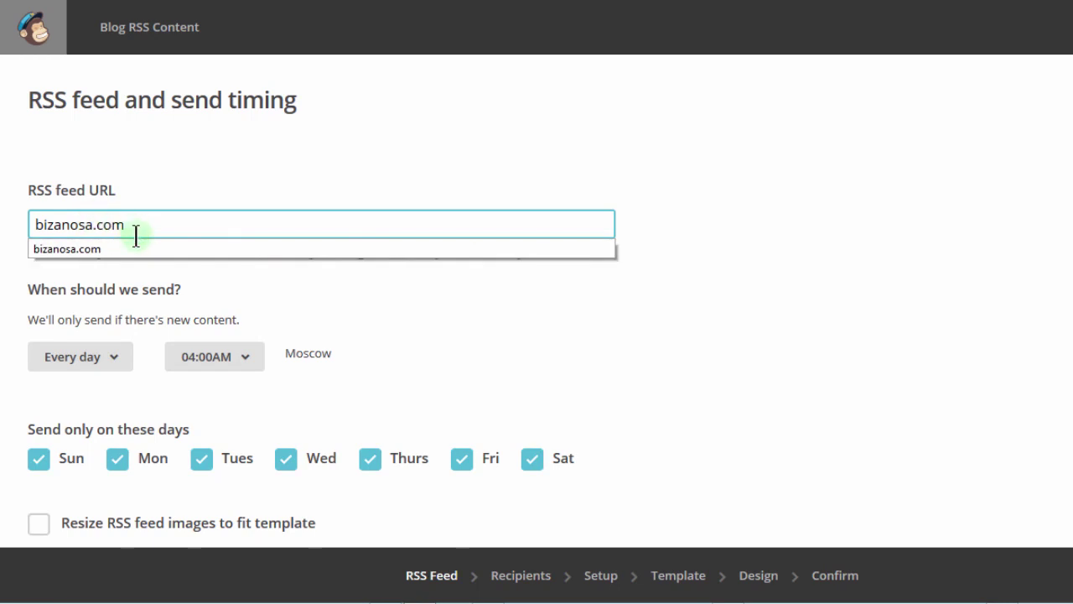
left_click(130, 223)
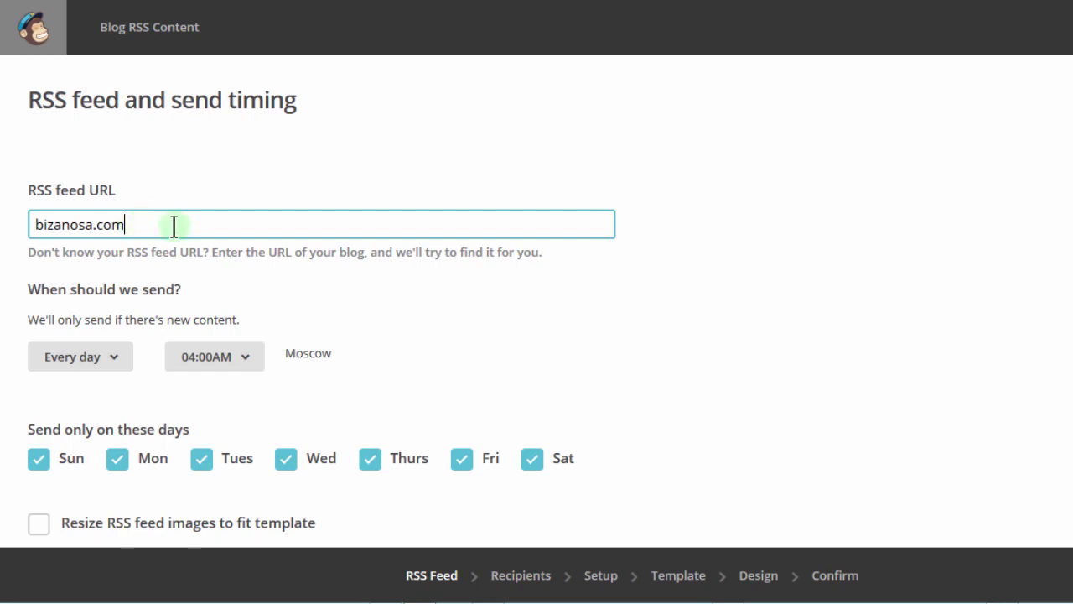
left_click(132, 223)
left_click_drag(132, 223, 2, 203)
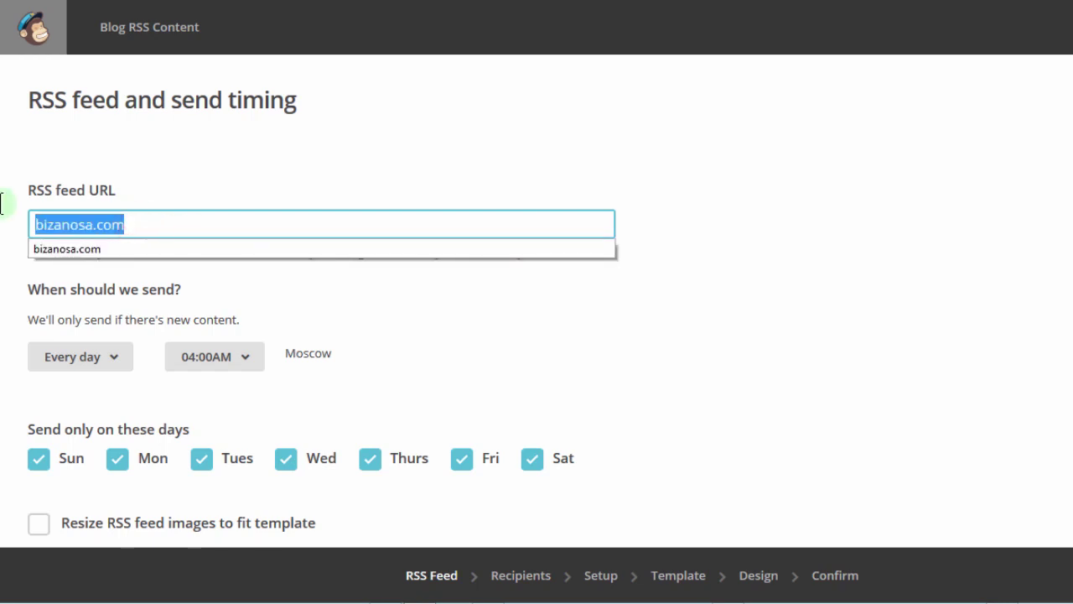
key("ctrl+v")
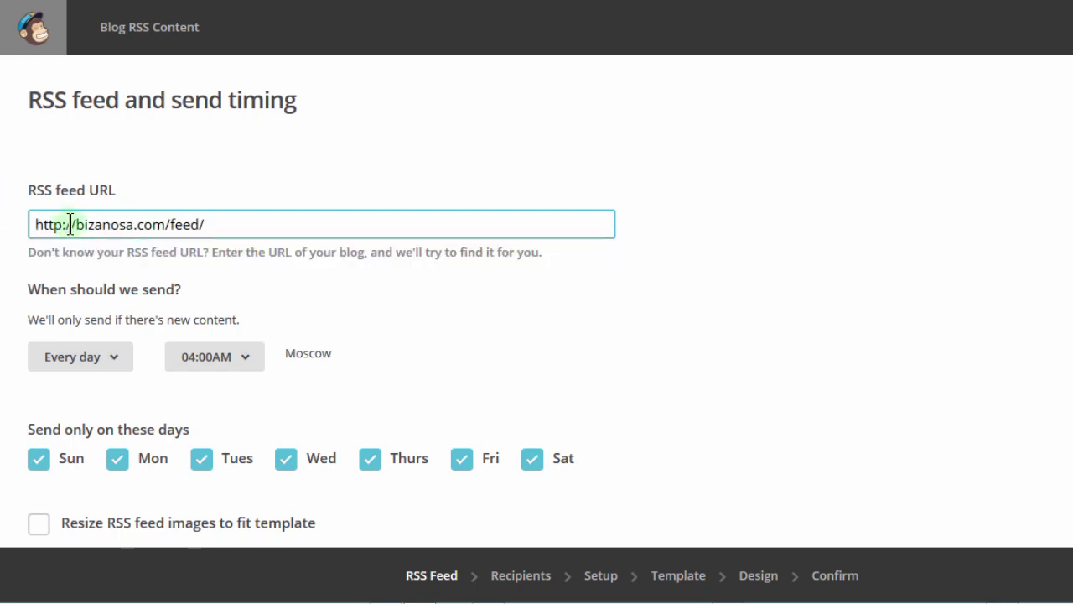
left_click(197, 222)
left_click(173, 223)
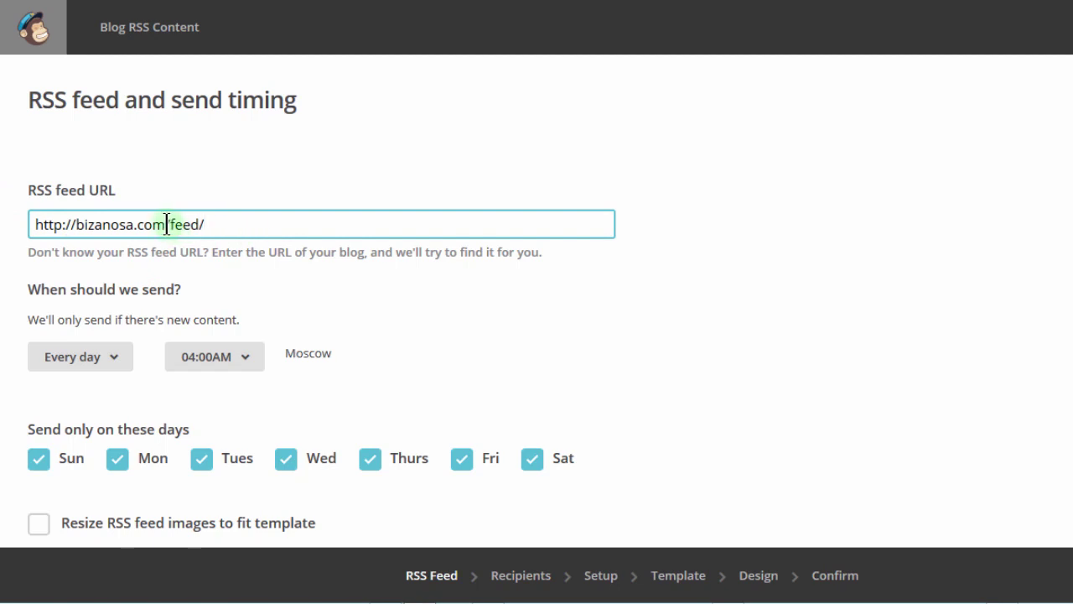
left_click_drag(172, 223, 200, 223)
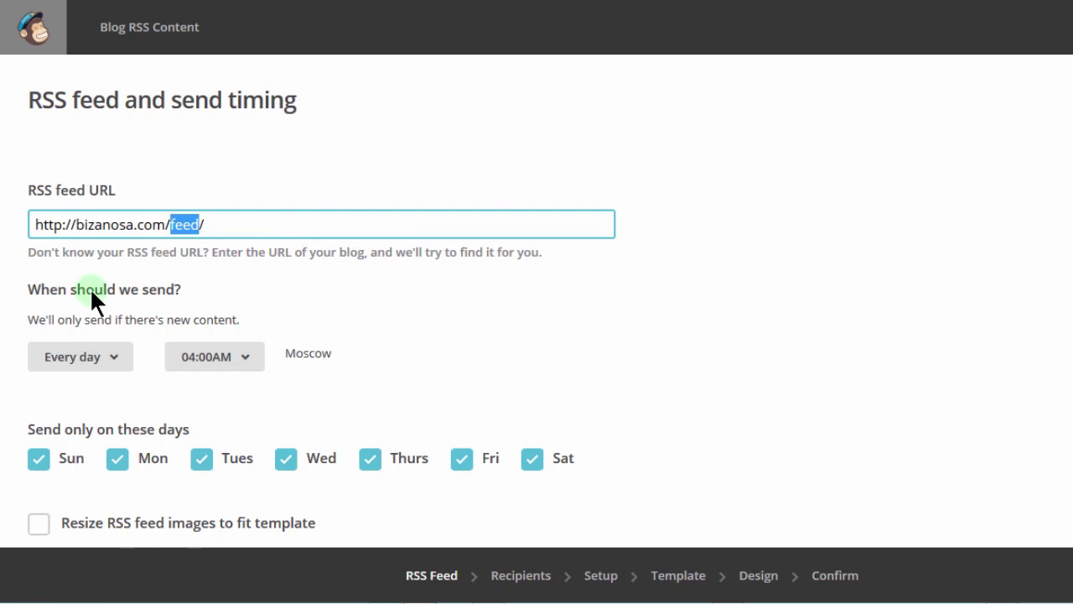
Step: Schedule the RSS campaign to send every week on Tuesday at 05:00PM
left_click(121, 360)
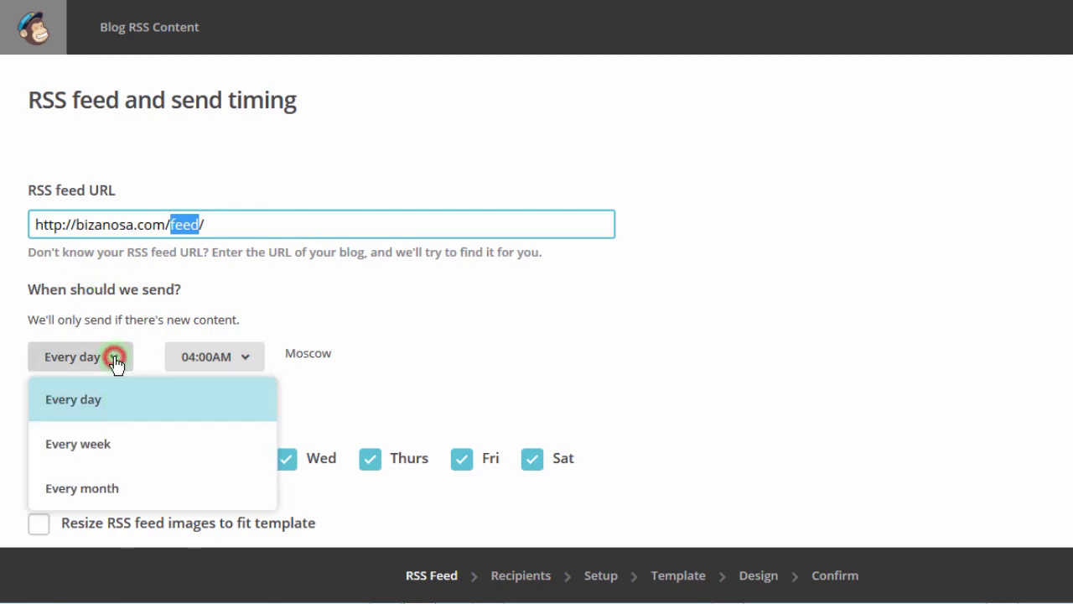
left_click(96, 433)
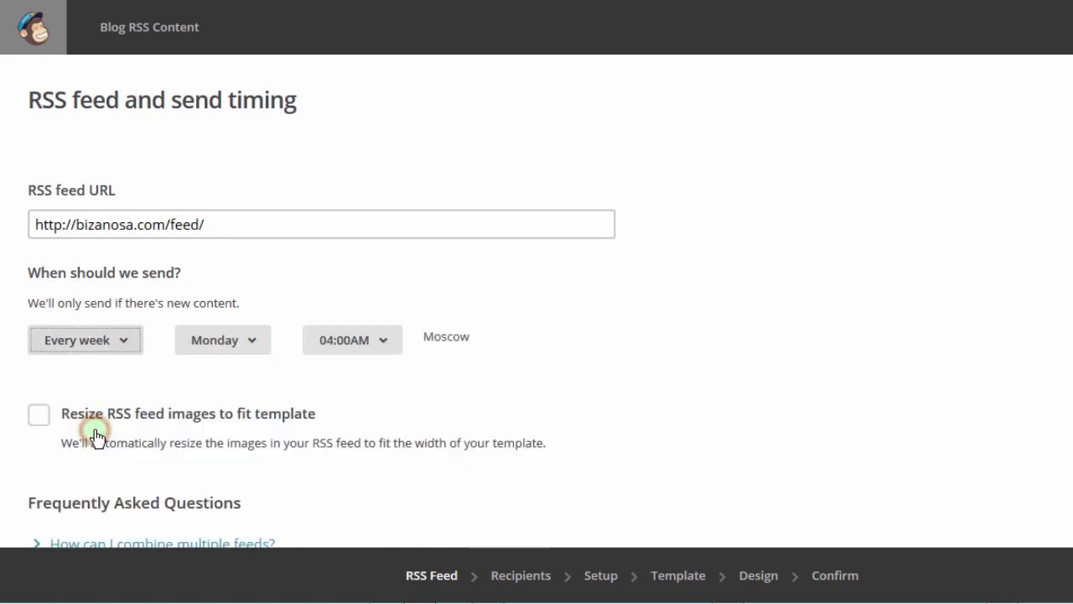
left_click(256, 350)
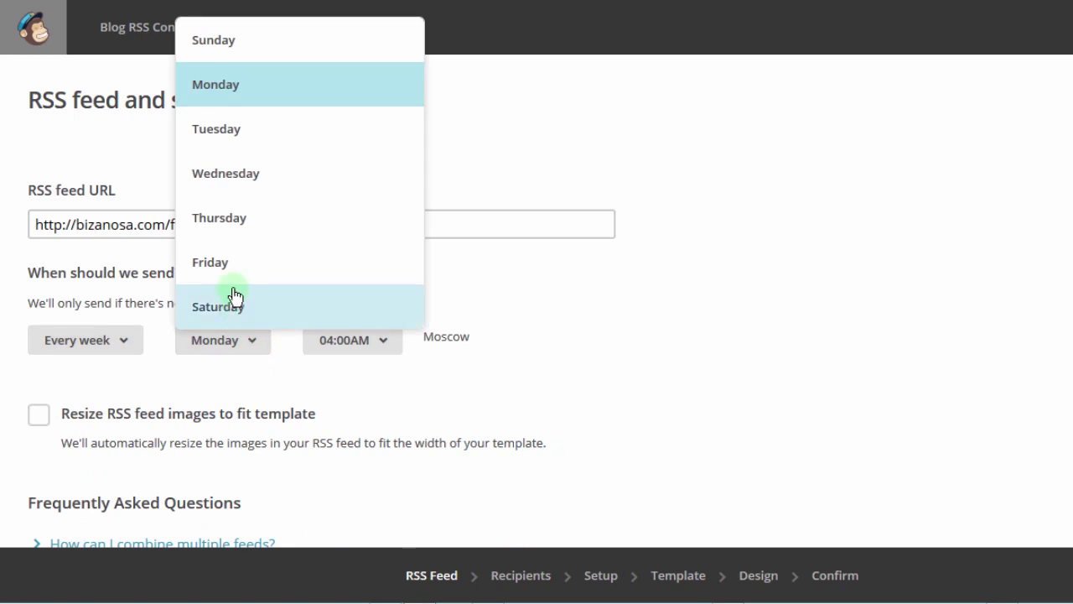
left_click(235, 134)
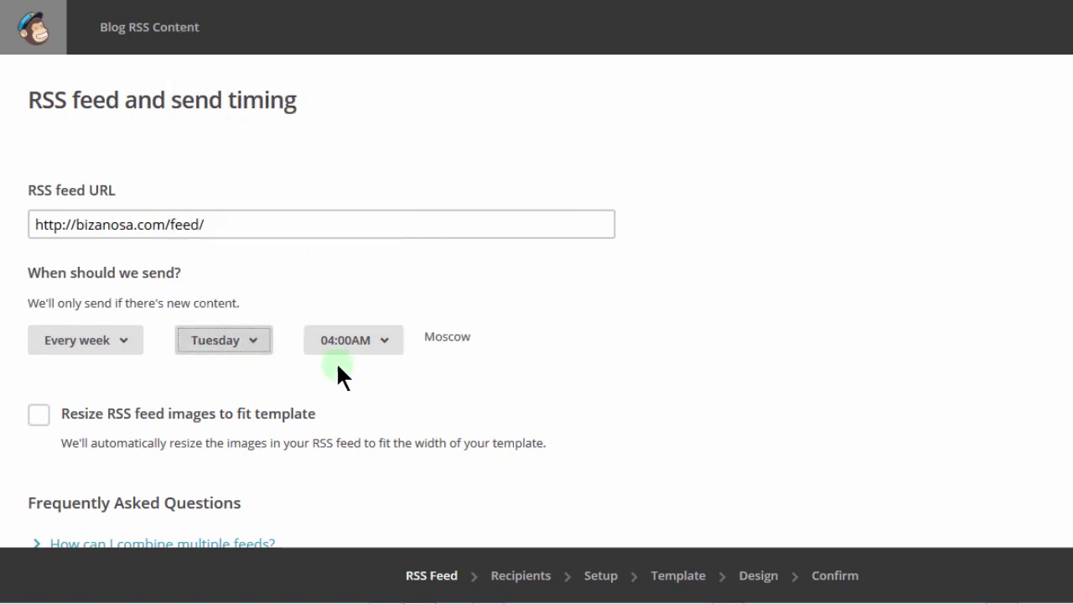
left_click(387, 344)
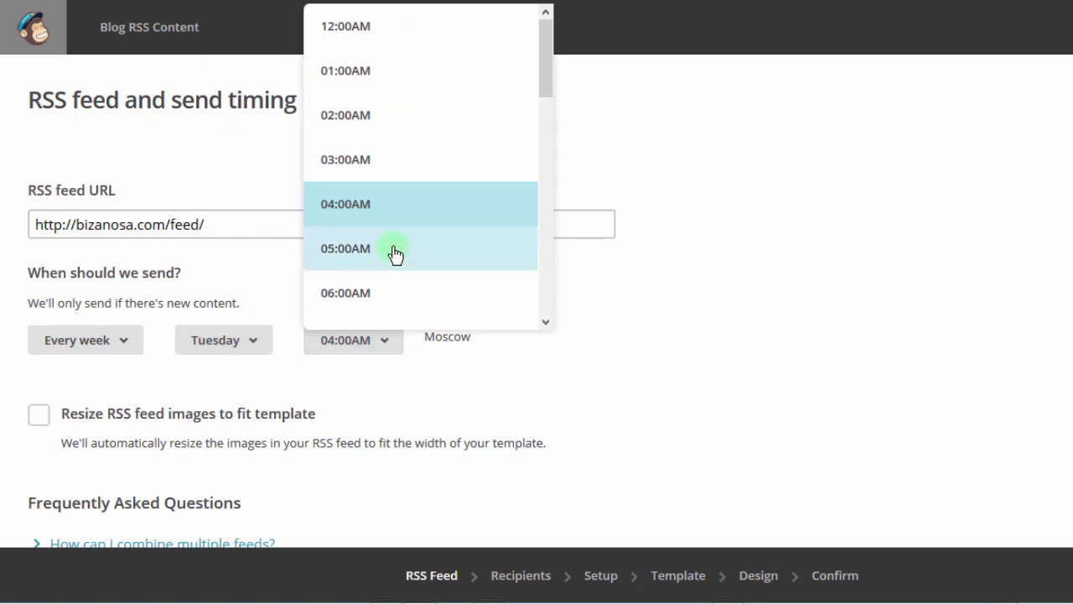
left_click_drag(546, 75, 534, 241)
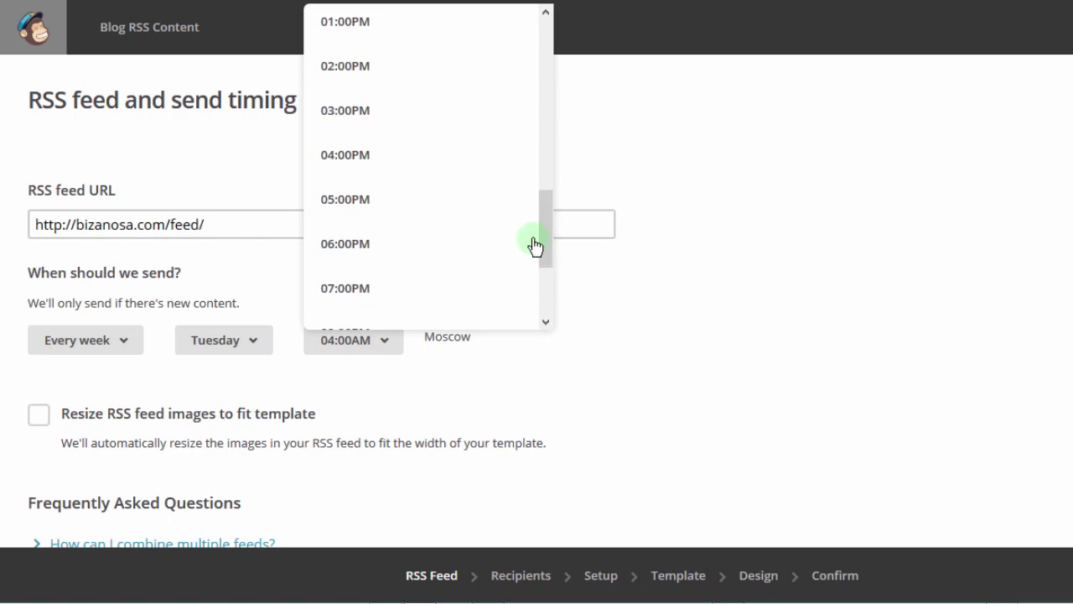
left_click(384, 201)
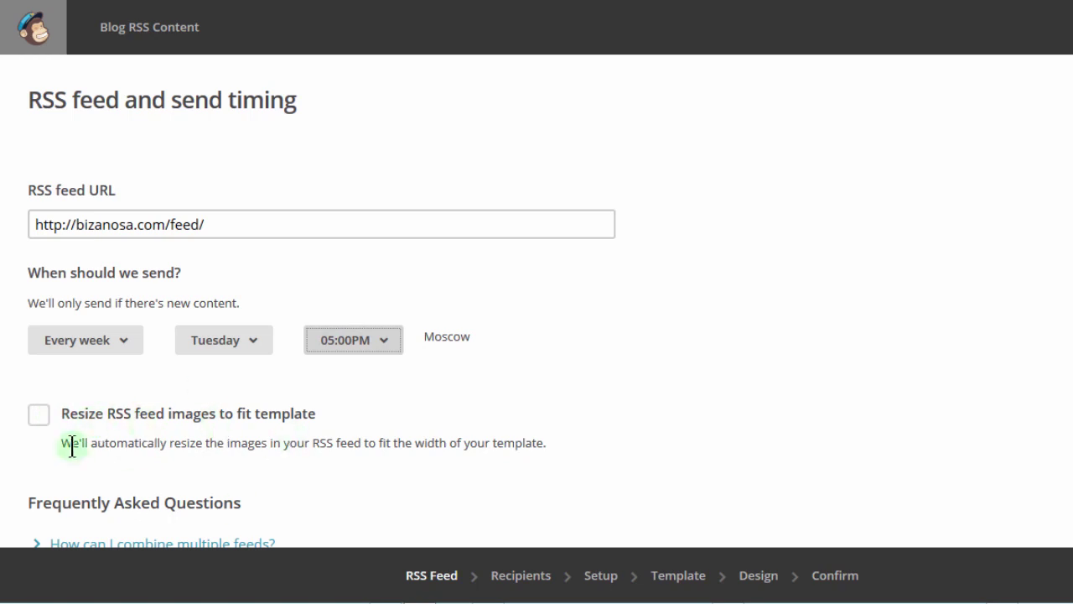
Step: Enable resizing of RSS feed images to fit the template and continue to the recipients stage
left_click(39, 415)
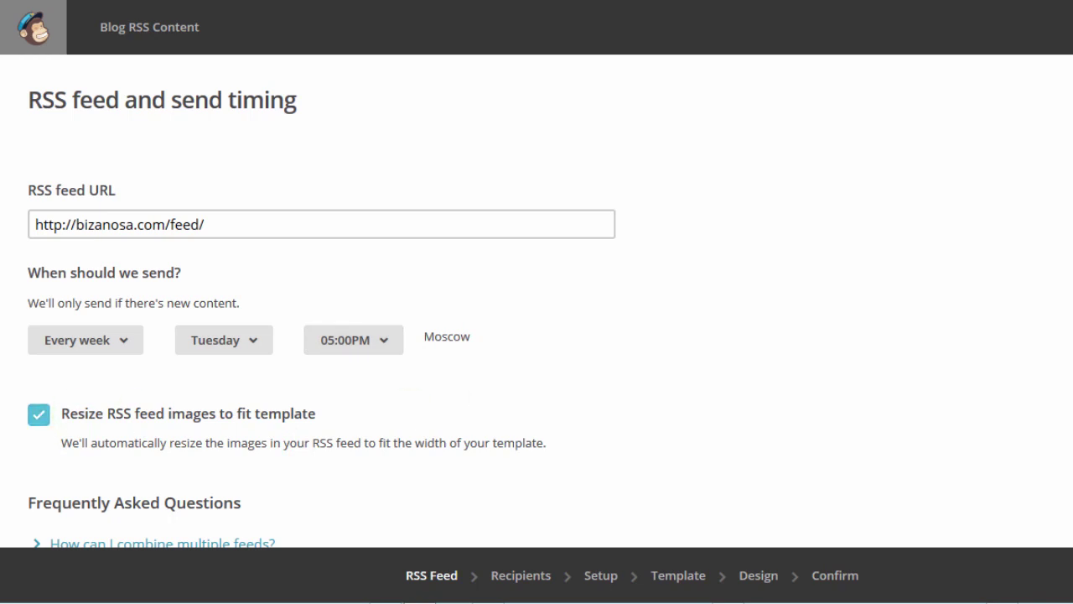
scroll(175, 462, "down", 2)
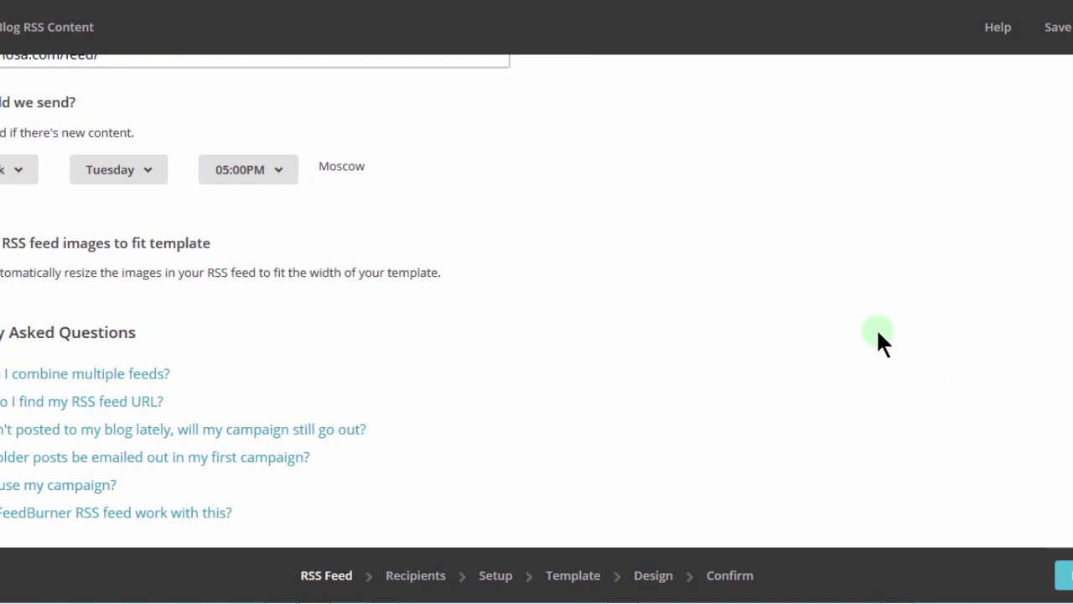
left_click(1006, 576)
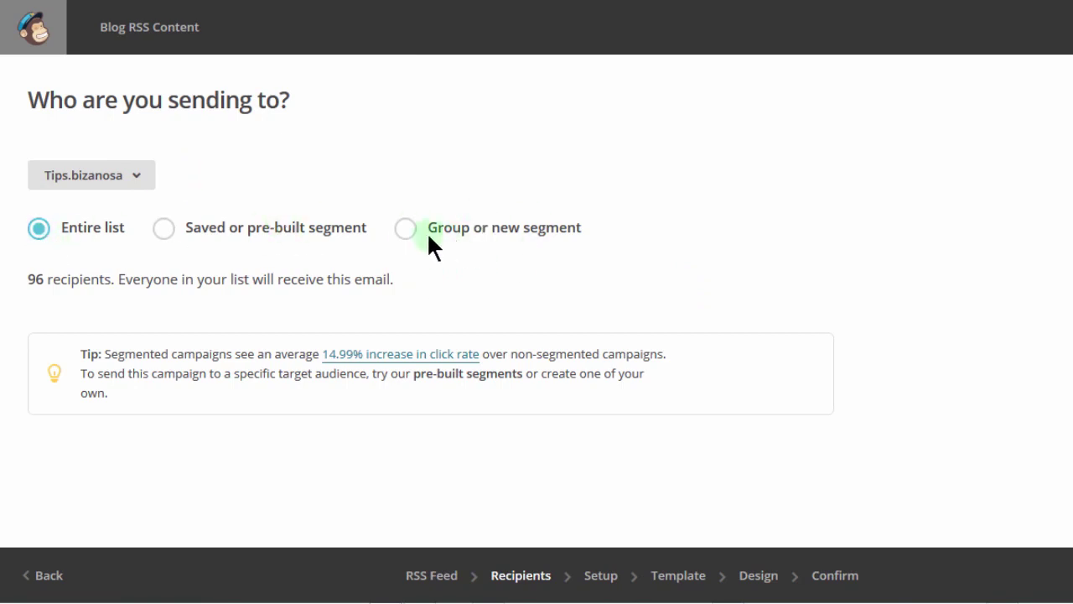
Step: Try the group or new segment option, return to the entire Tips.bizanosa list, and continue to the campaign info
left_click(406, 230)
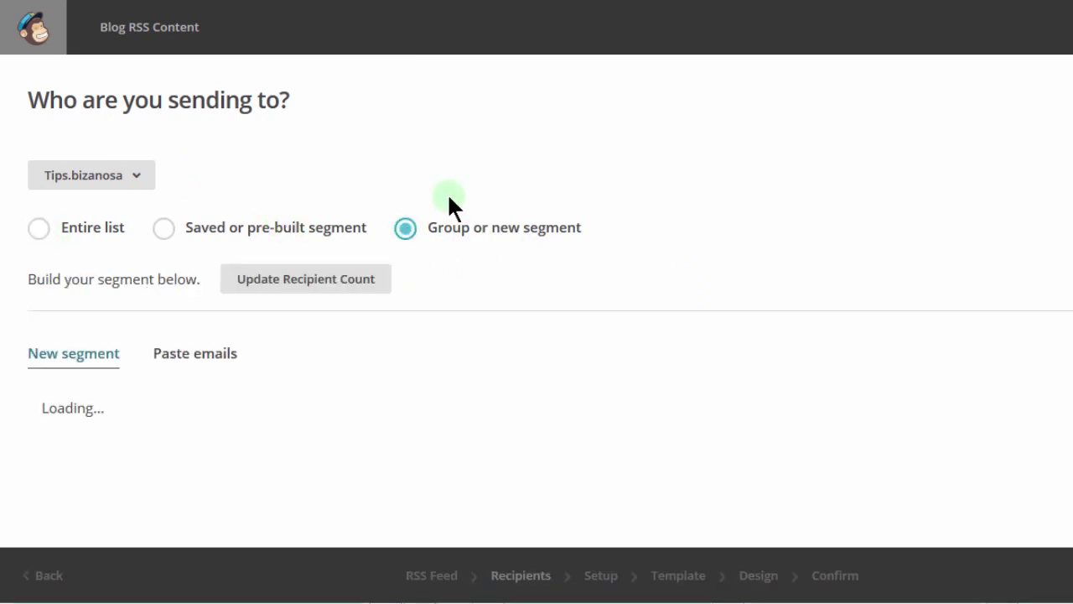
left_click(325, 285)
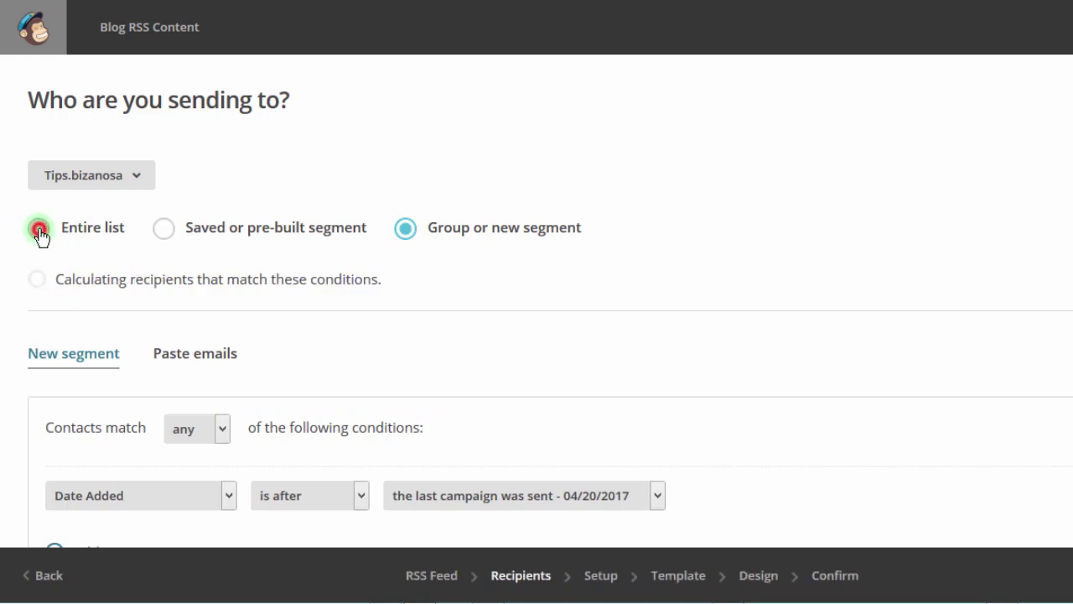
left_click(39, 232)
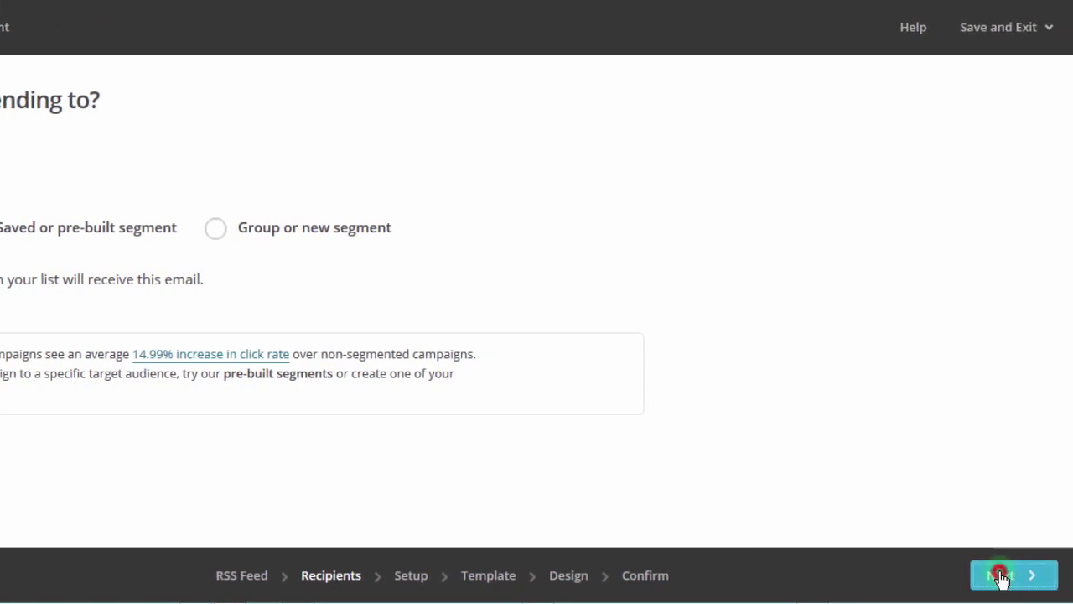
left_click(1000, 575)
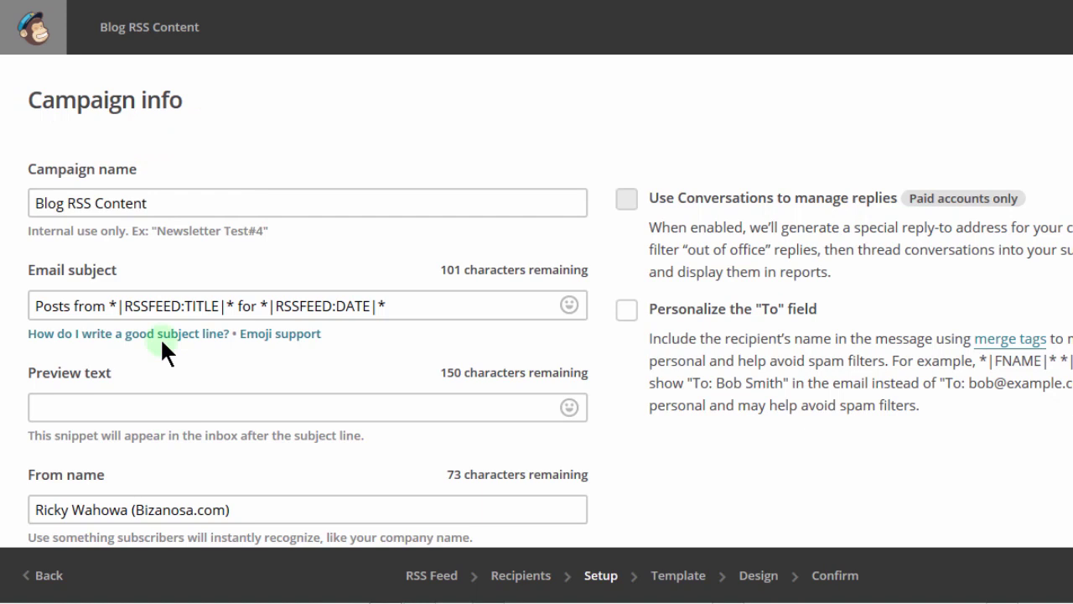
Step: Examine the campaign name, the RSS merge tags in the email subject, and the sender, tracking and social sharing settings
left_click(158, 203)
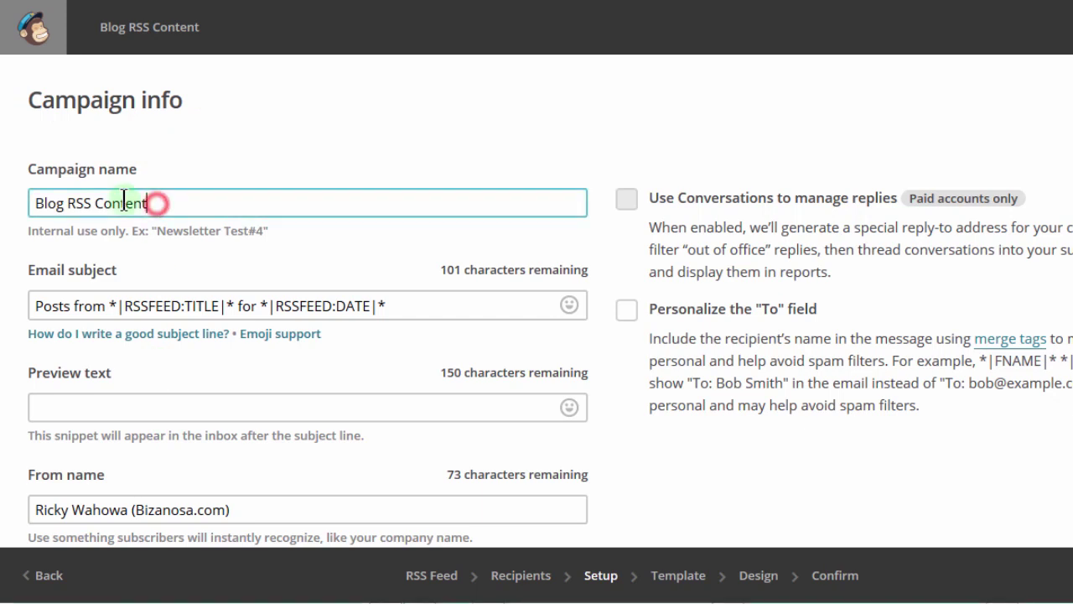
left_click_drag(124, 201, 3, 205)
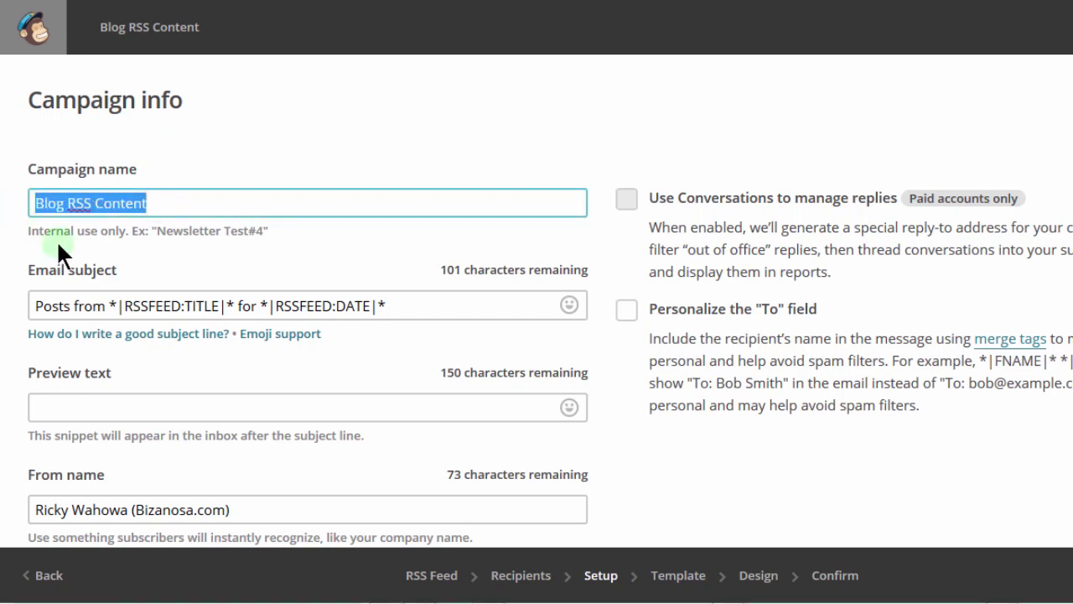
left_click(12, 243)
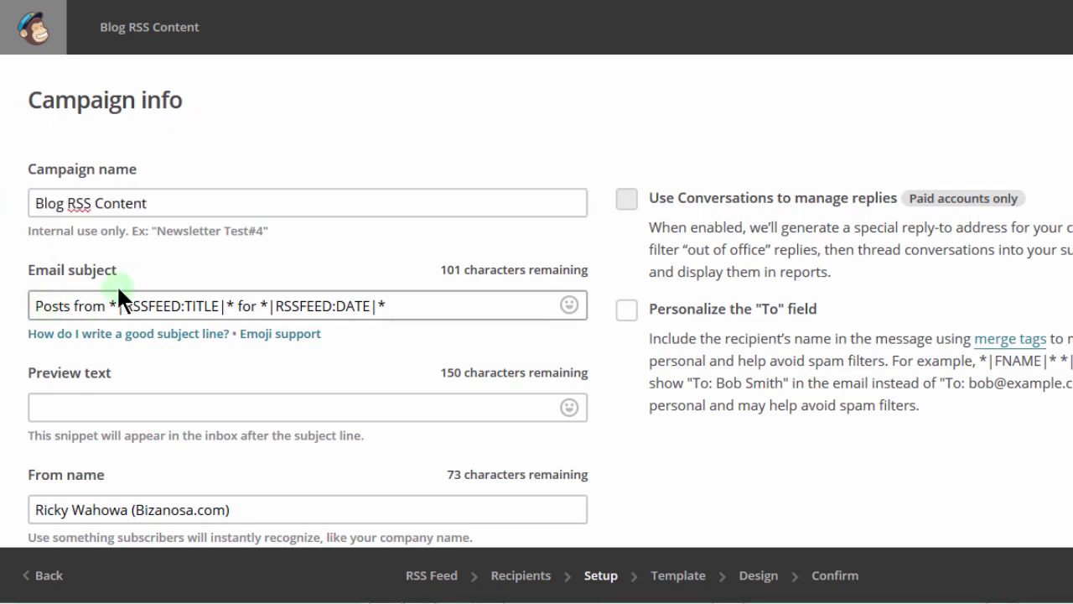
left_click(150, 306)
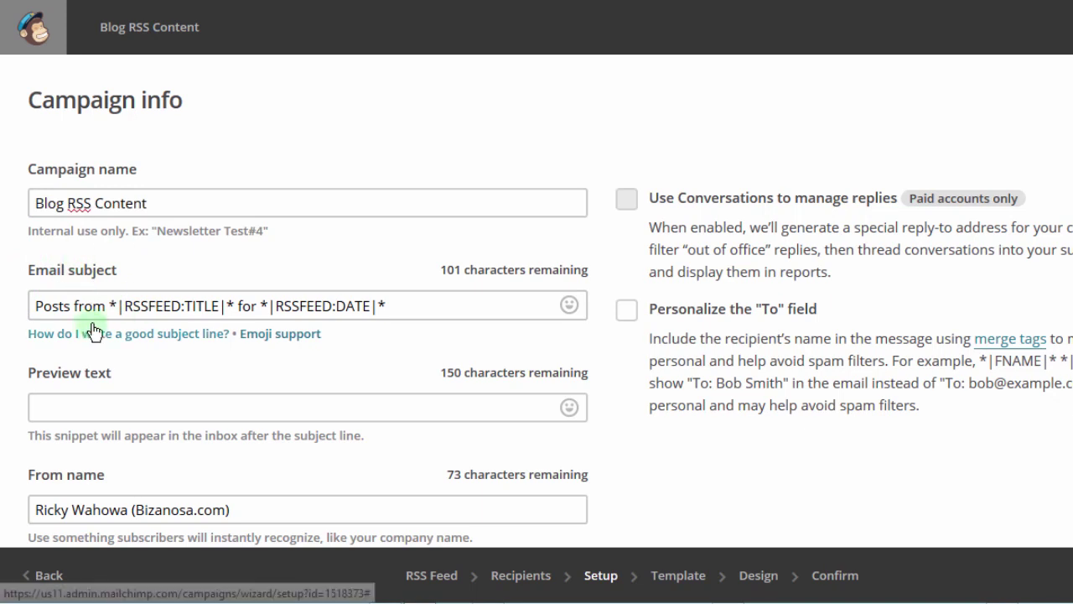
left_click(115, 305)
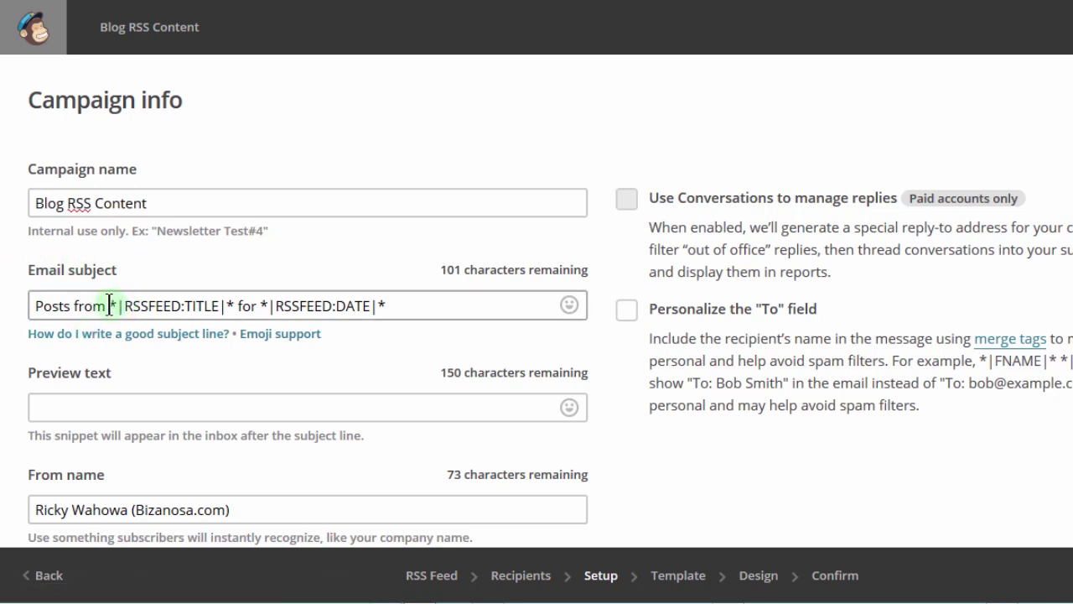
left_click_drag(110, 305, 228, 304)
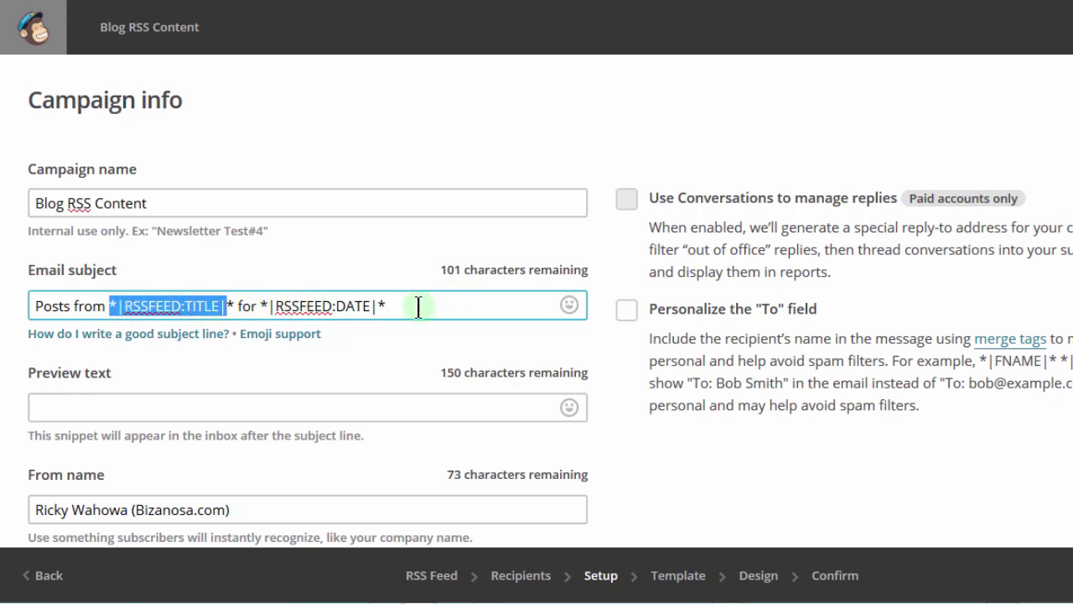
left_click_drag(407, 306, 109, 303)
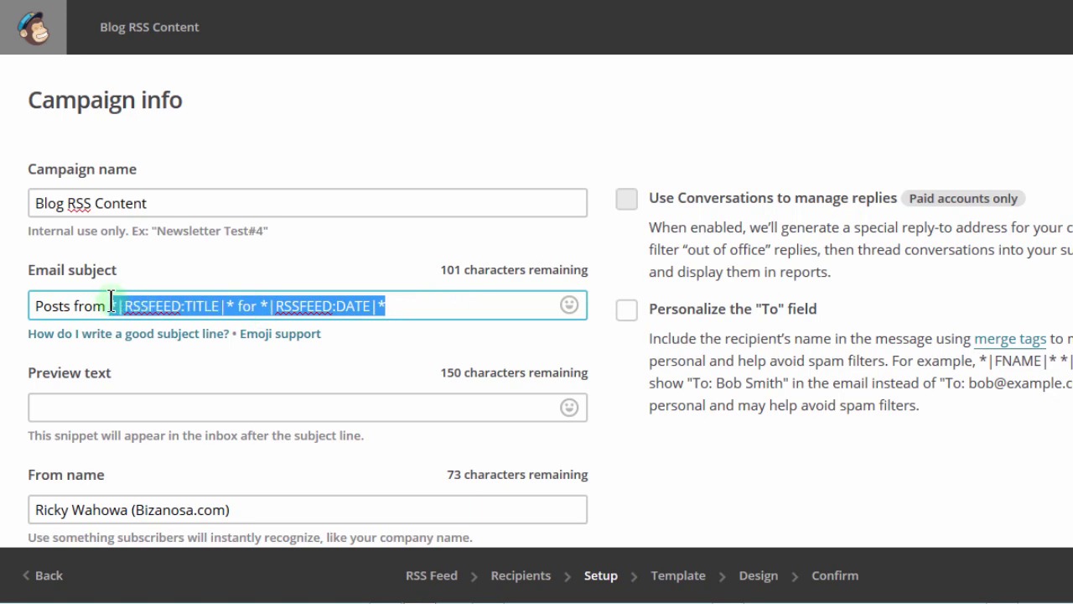
left_click(101, 303)
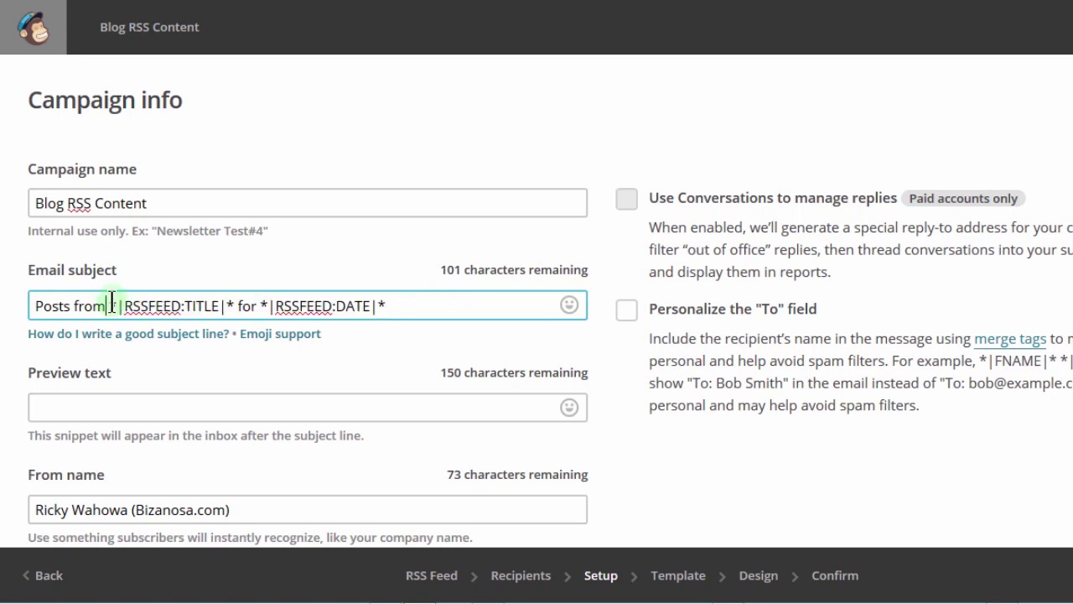
left_click_drag(111, 302, 403, 296)
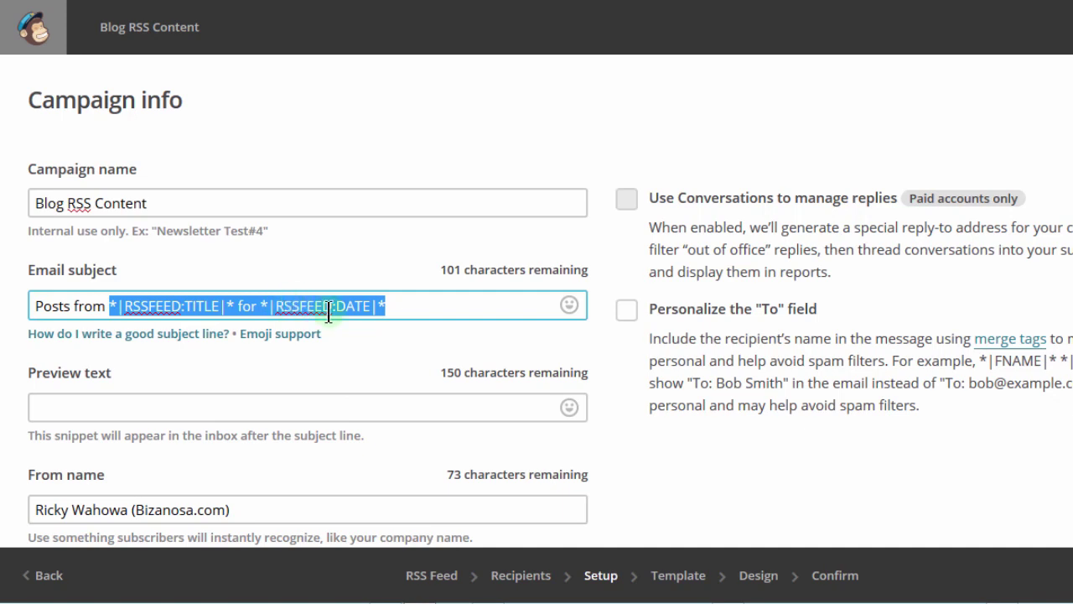
left_click(156, 367)
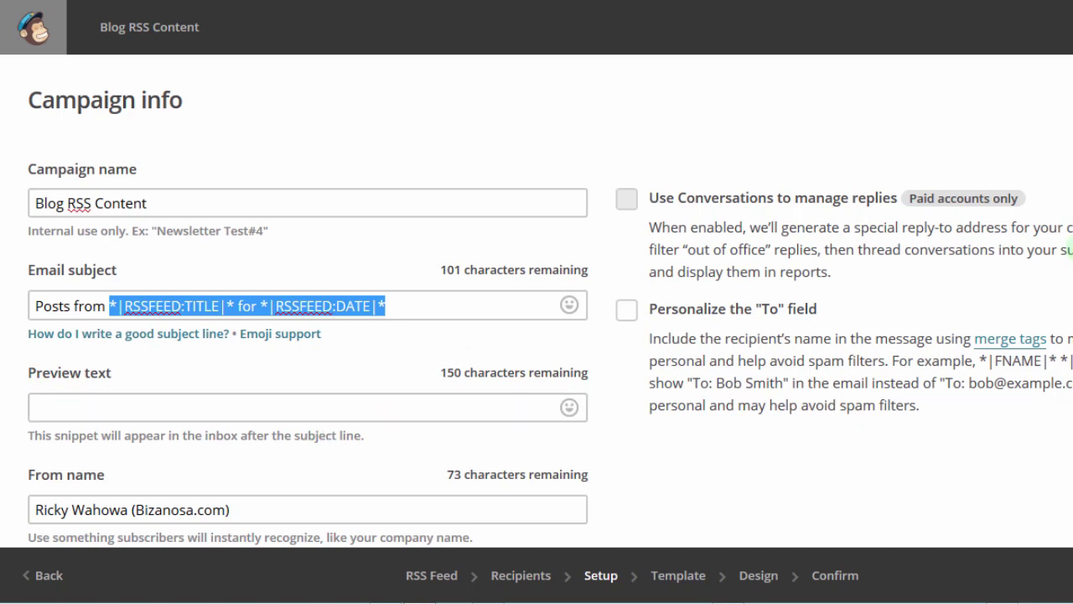
scroll(550, 301, "down", 3)
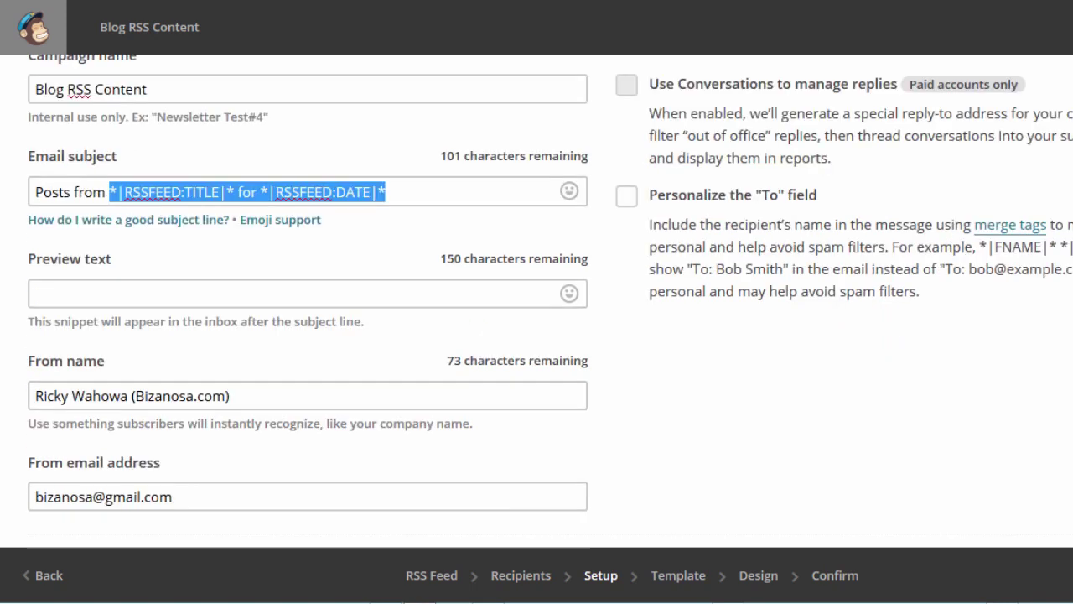
scroll(550, 301, "down", 2)
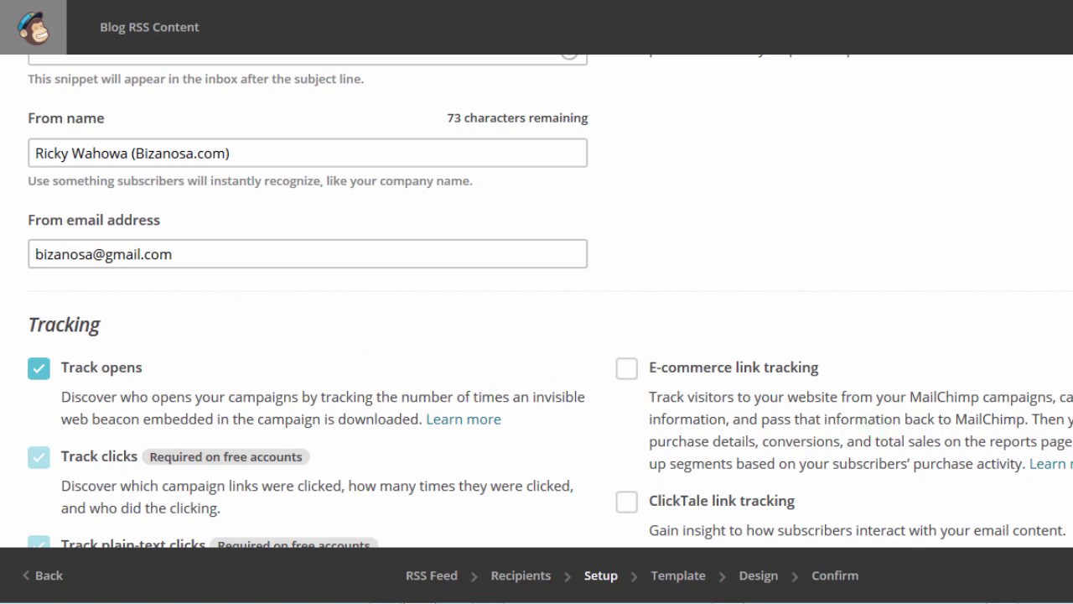
scroll(537, 302, "down", 6)
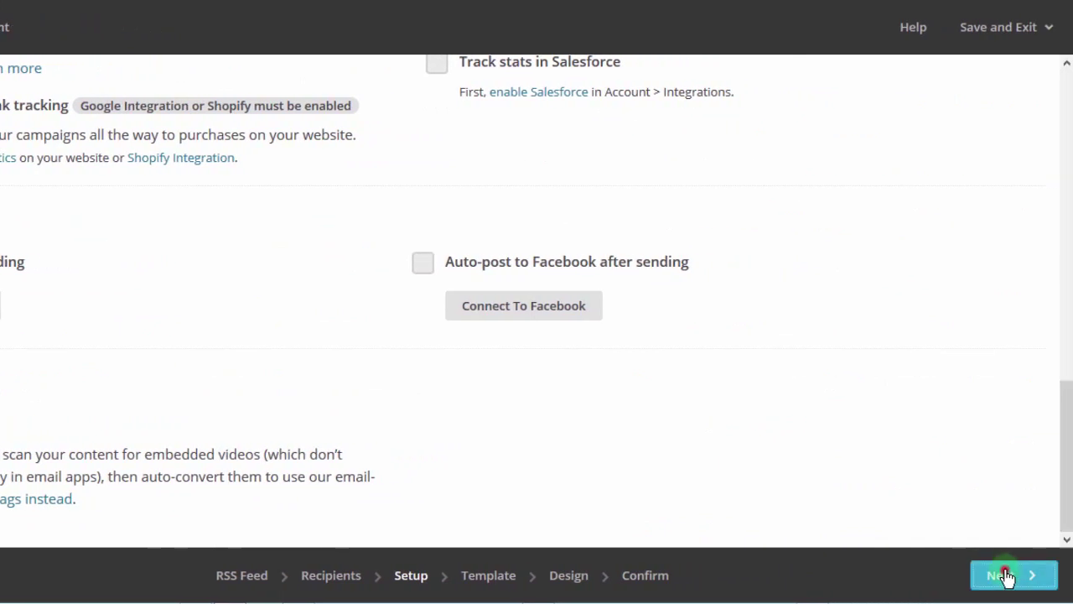
Step: Accept the campaign info and choose the Basic "1 Column" layout as the email template
left_click(1006, 574)
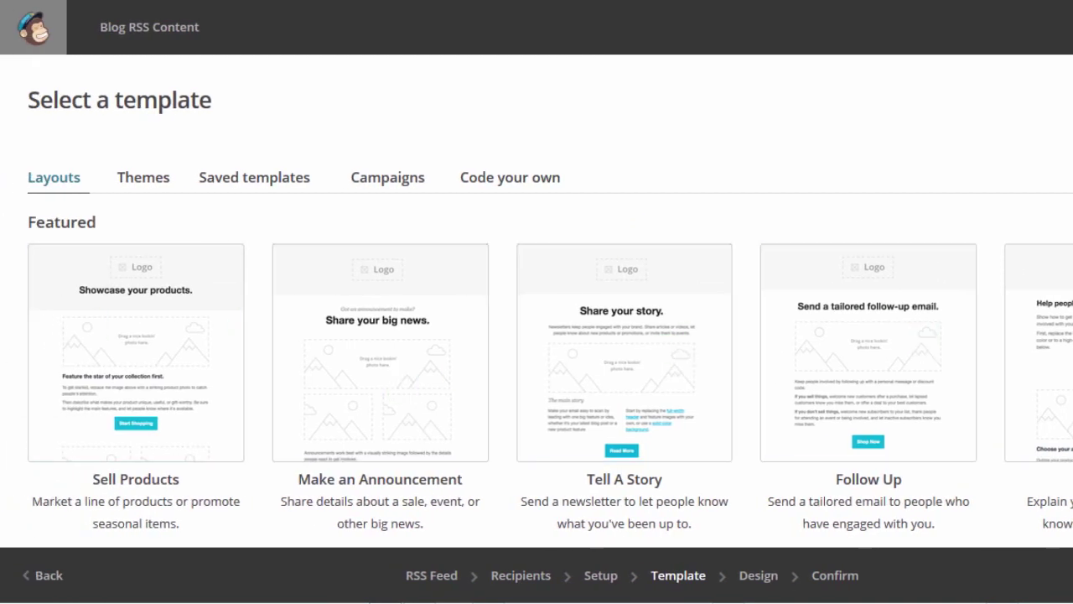
scroll(537, 302, "down", 5)
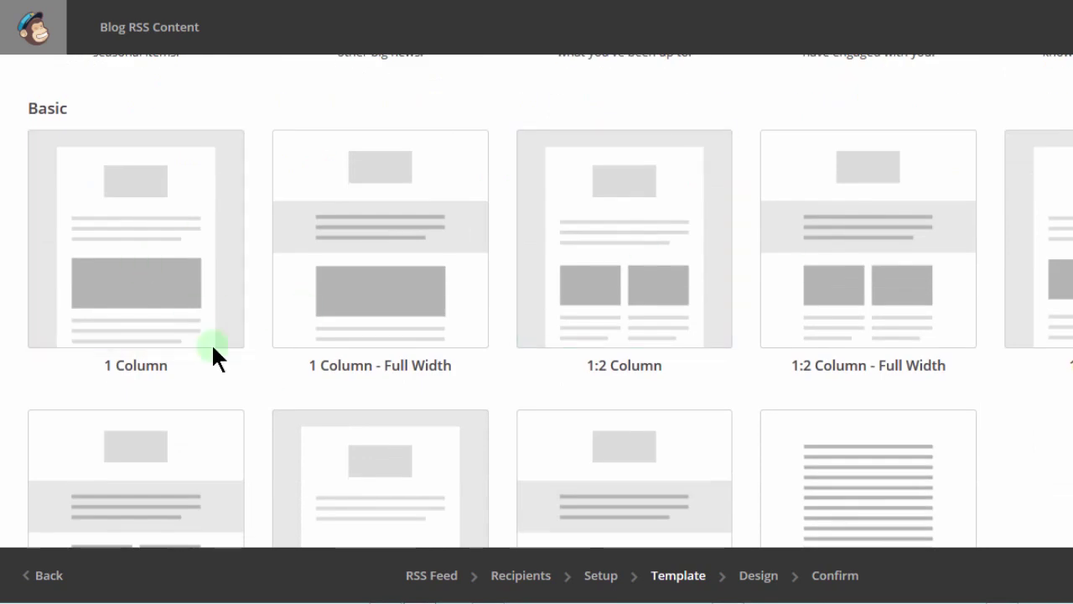
left_click(149, 264)
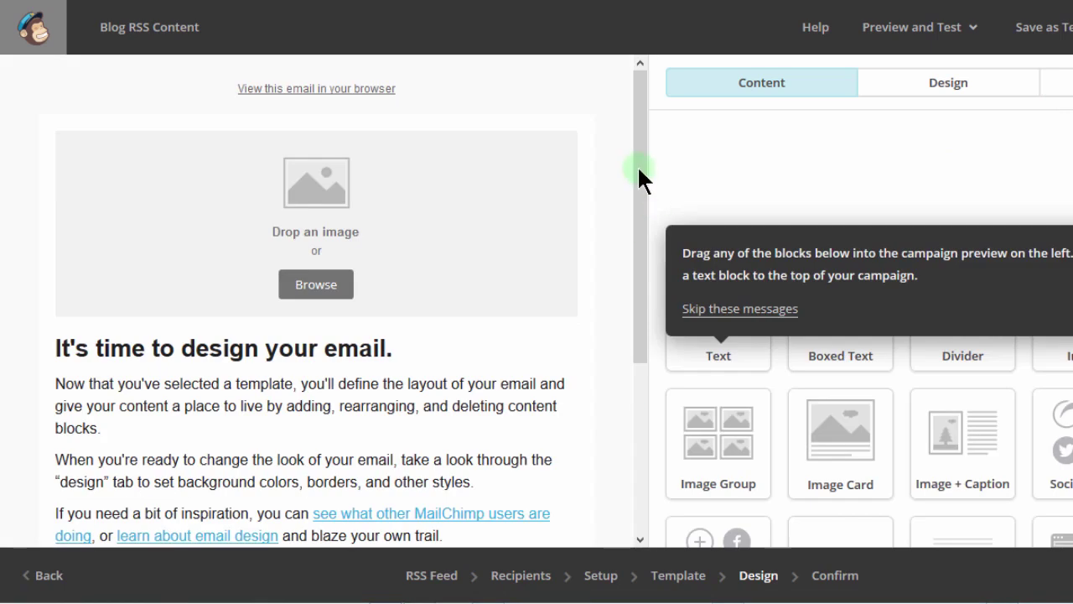
Step: Look through the template's default content and the available content blocks, down to RSS Header and RSS Items
left_click_drag(640, 164, 640, 312)
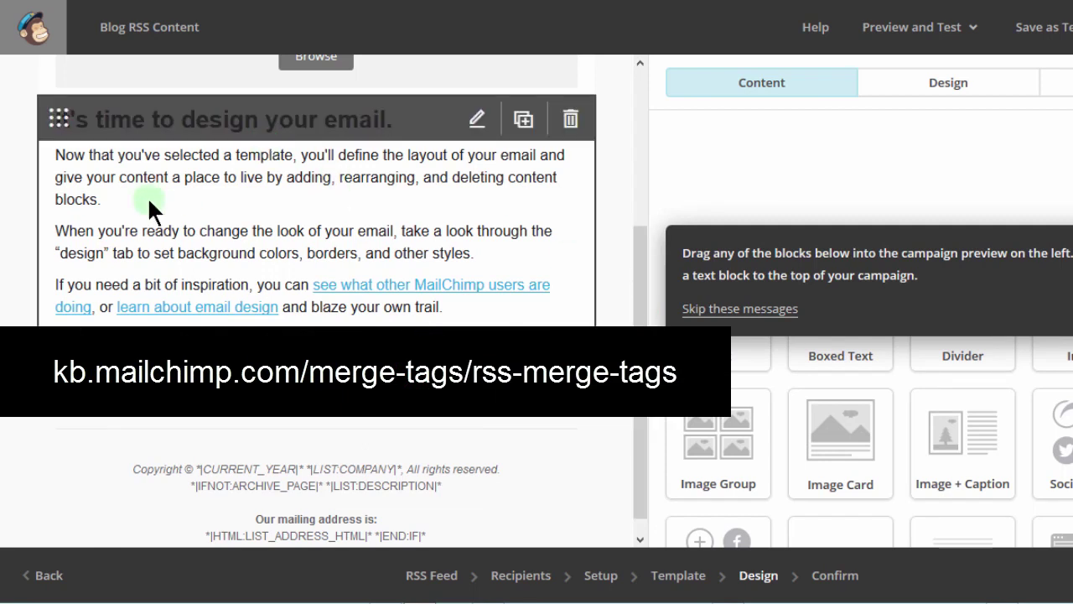
left_click_drag(640, 310, 638, 185)
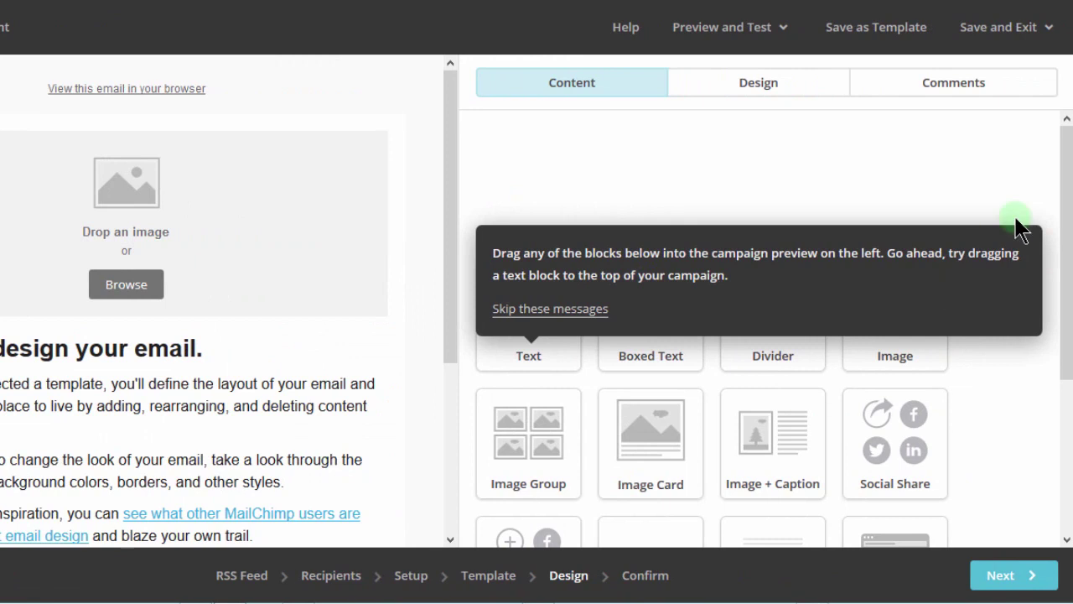
left_click_drag(1069, 204, 1069, 419)
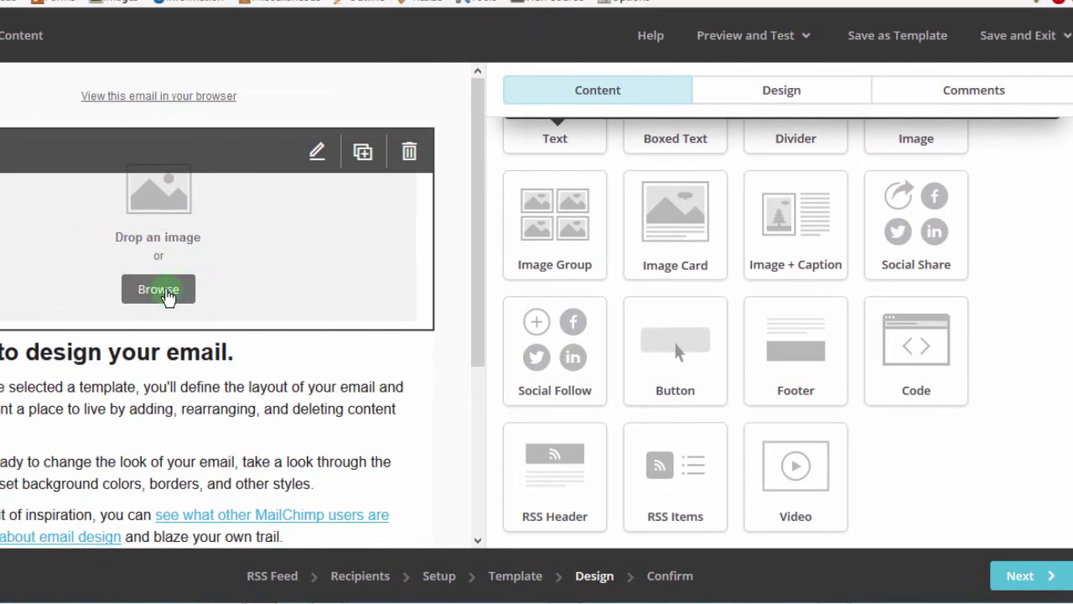
Step: Fill the header image block with the Bizanosa.Com banner showing two bears, and delete the default text block below it
left_click(160, 289)
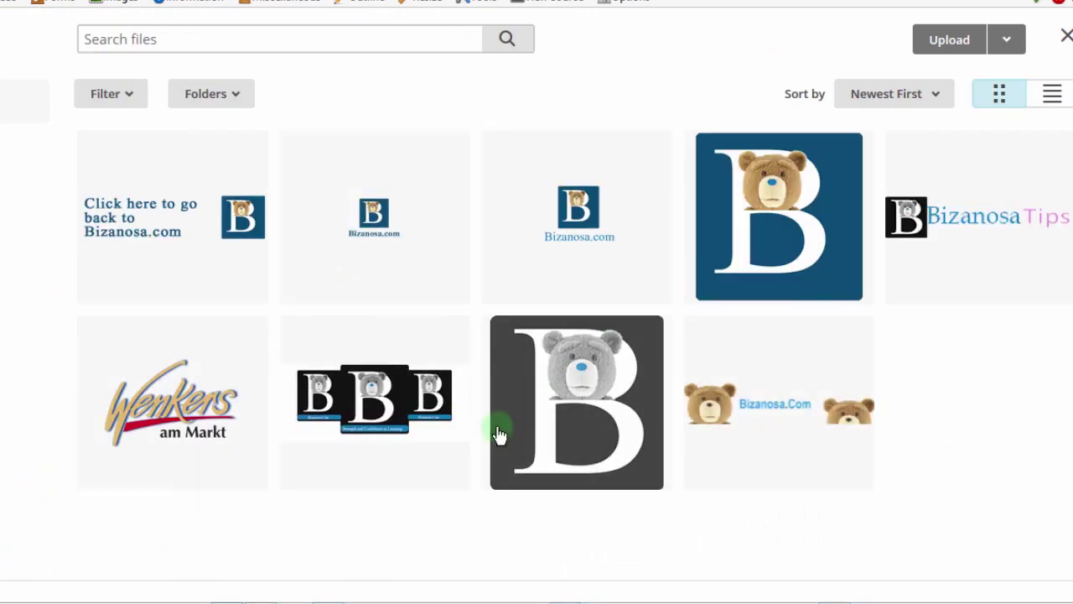
left_click(798, 418)
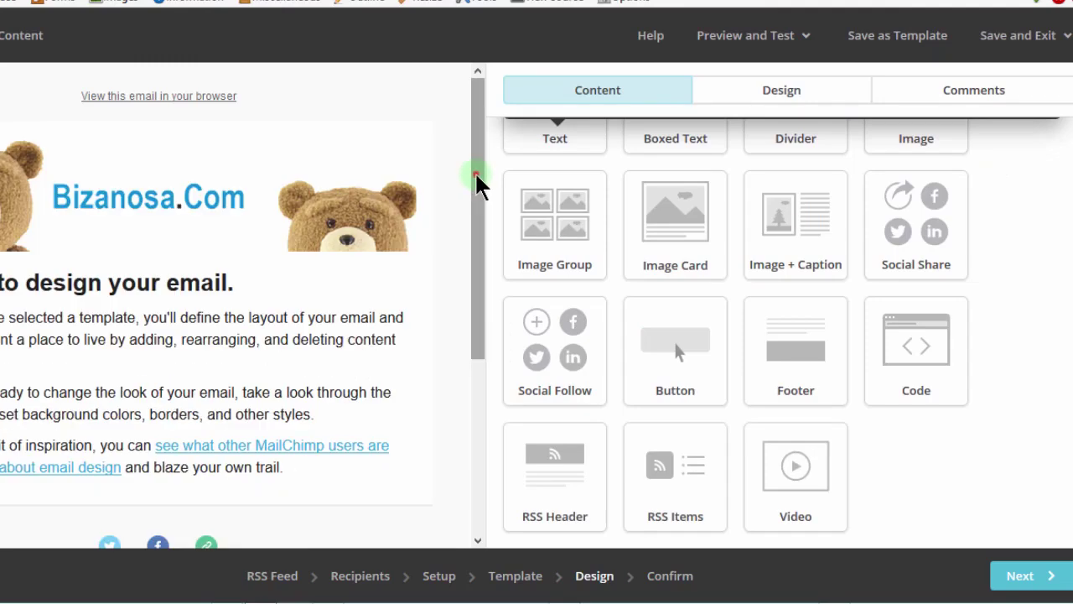
left_click_drag(475, 173, 470, 255)
mouse_move(191, 161)
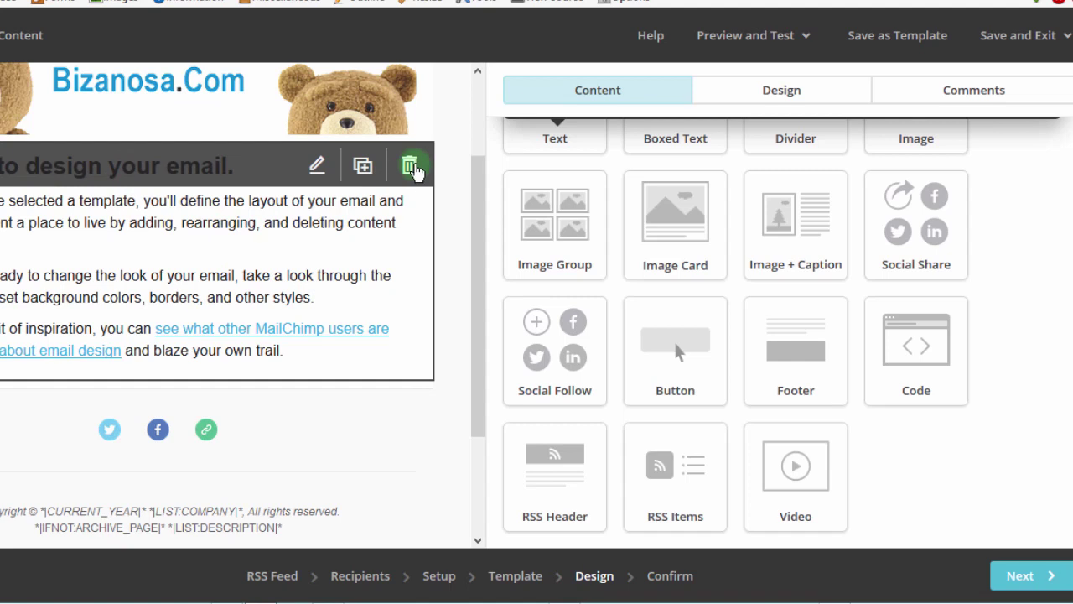
left_click(410, 166)
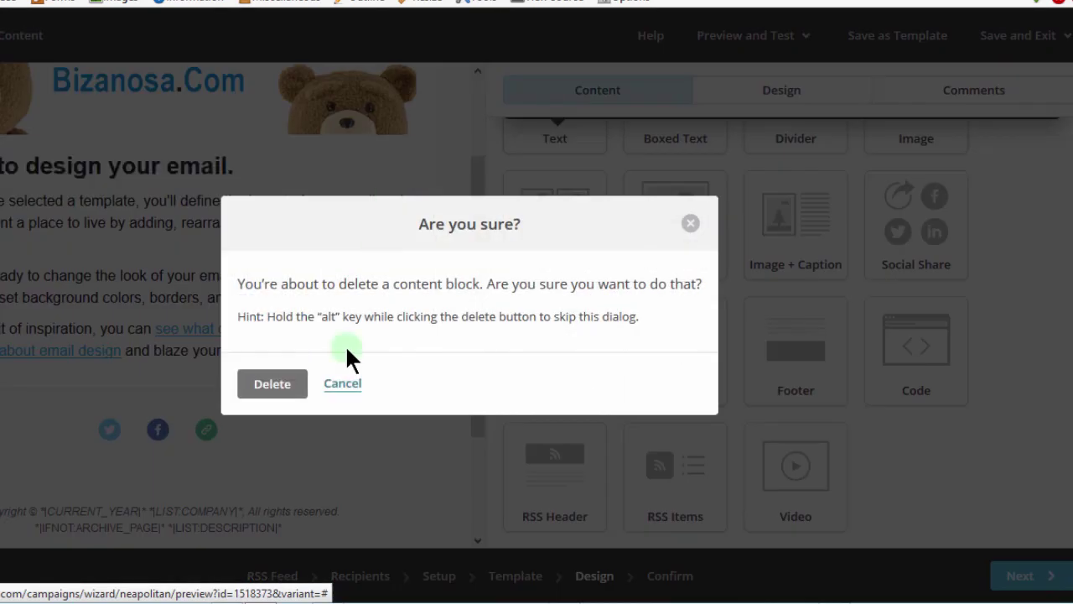
left_click(265, 390)
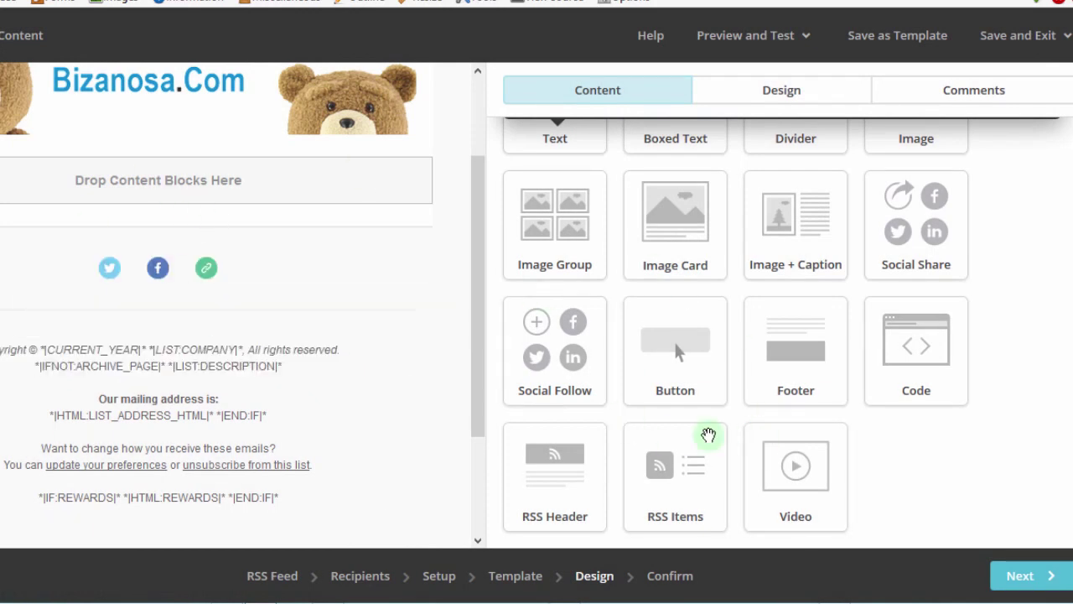
Step: Add an RSS Items block to the email directly above the social icons in the footer area
left_click(676, 486)
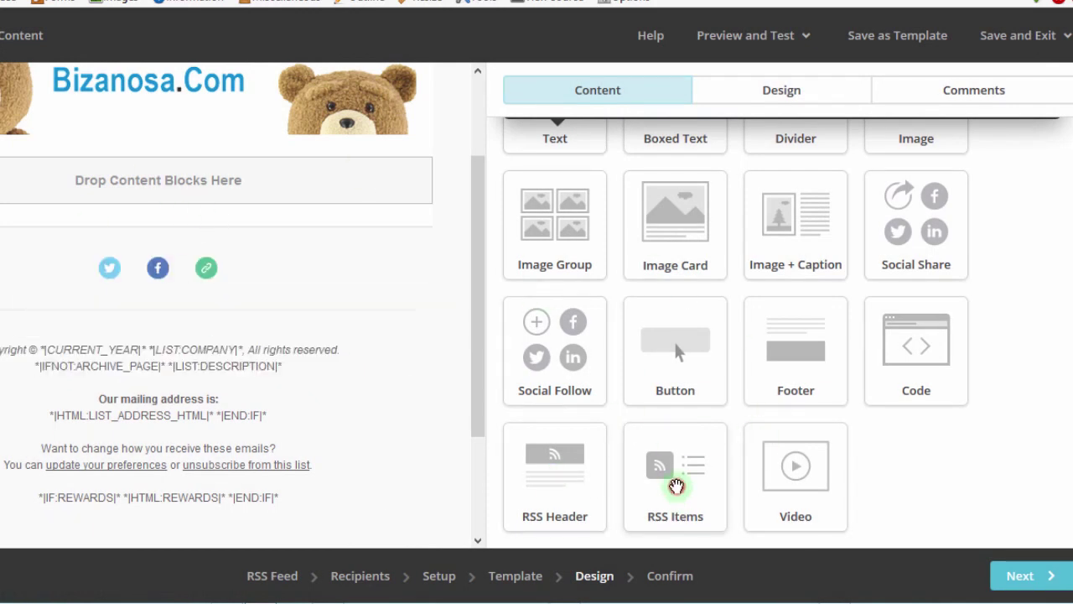
left_click_drag(648, 480, 243, 241)
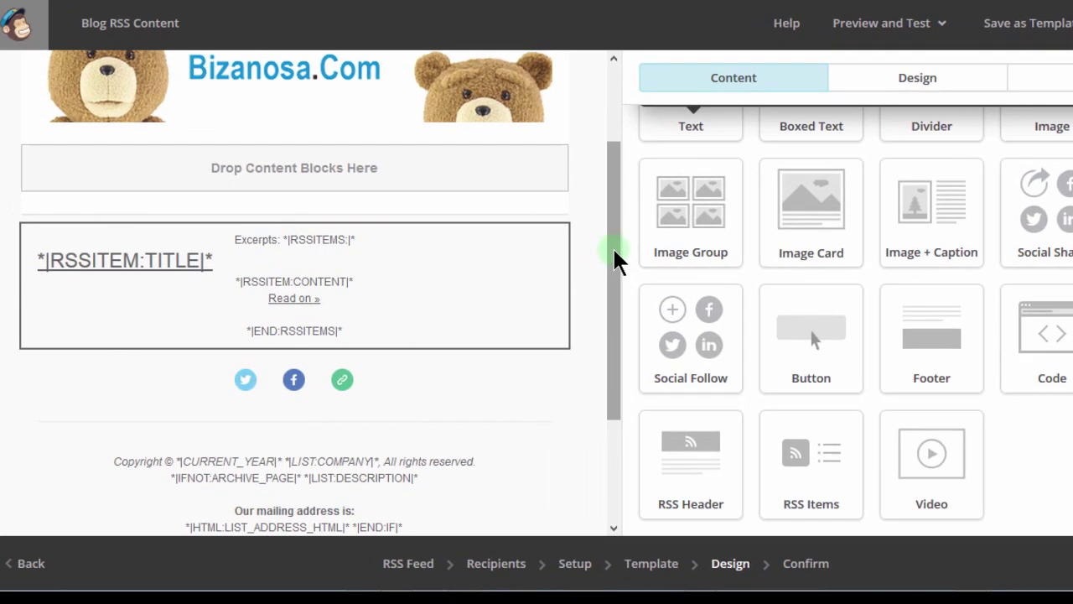
left_click_drag(573, 253, 574, 206)
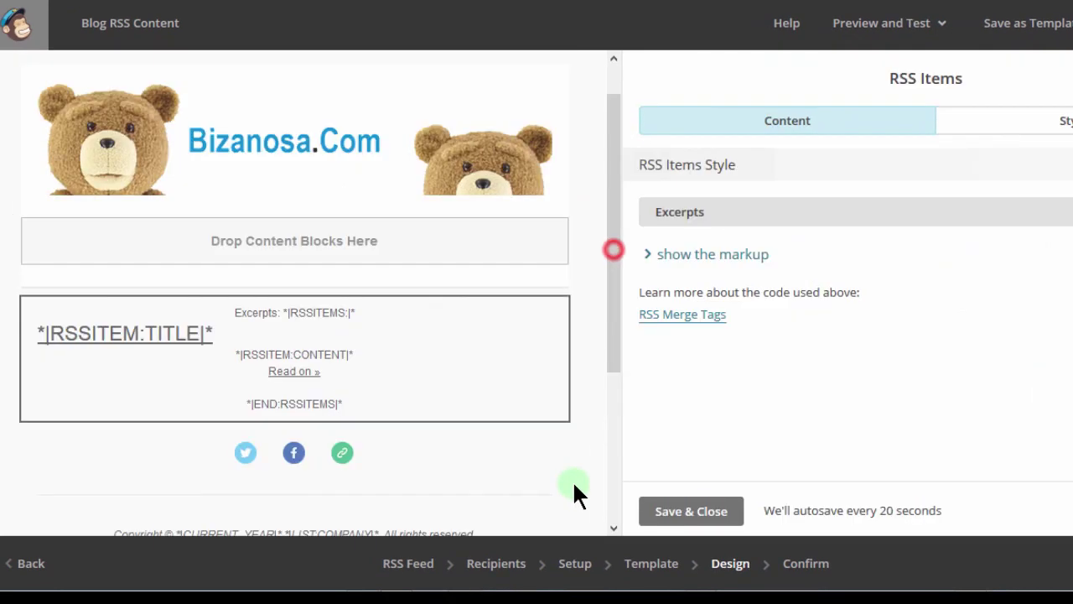
Step: Open the RSS Items block for editing and set its RSS Items Style to Custom
left_click(453, 319)
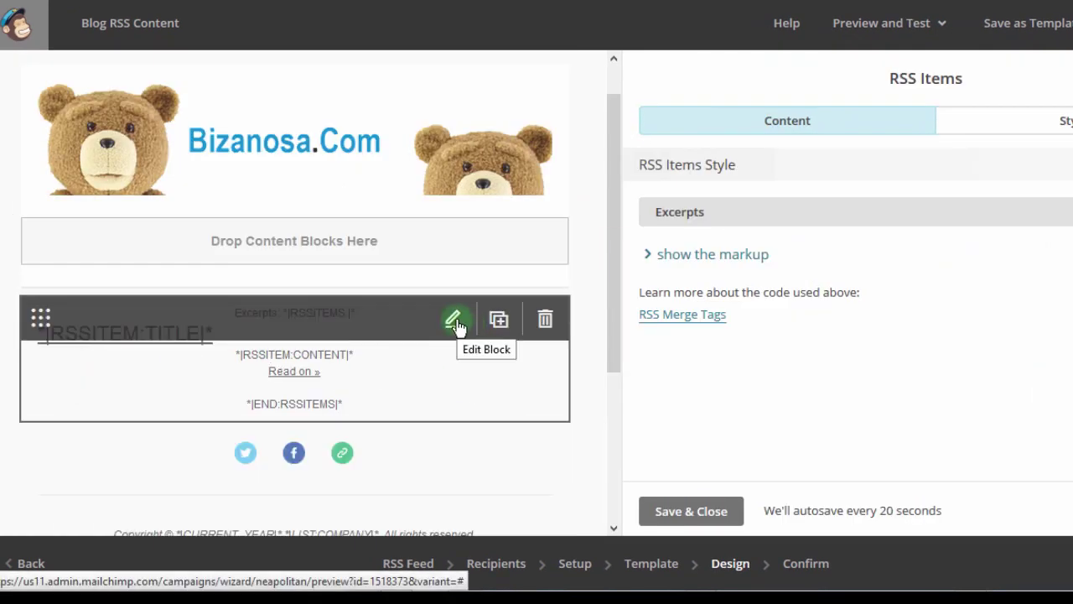
left_click(455, 322)
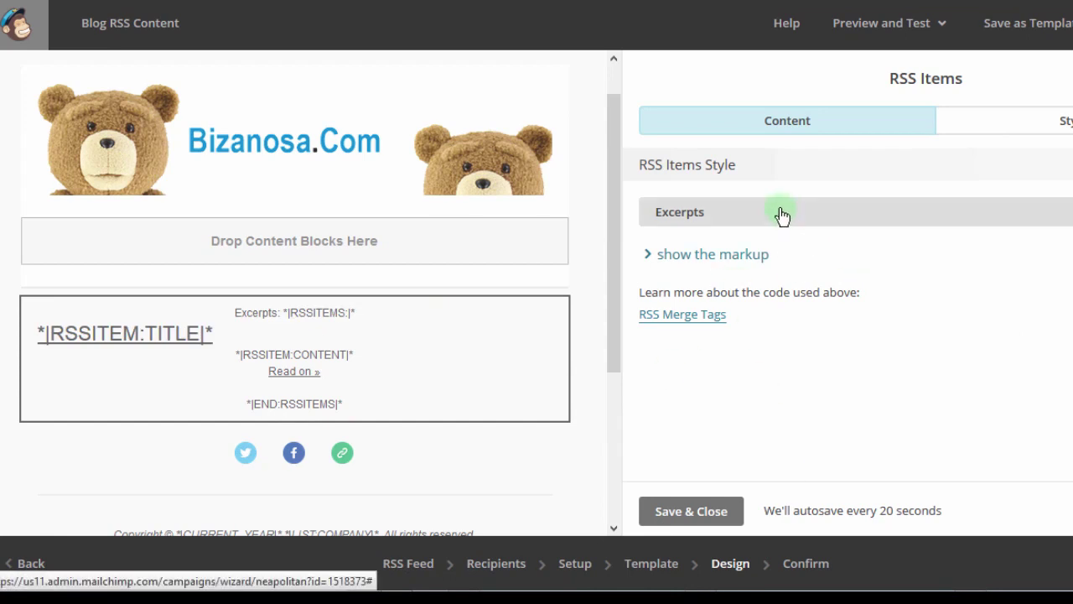
left_click(709, 221)
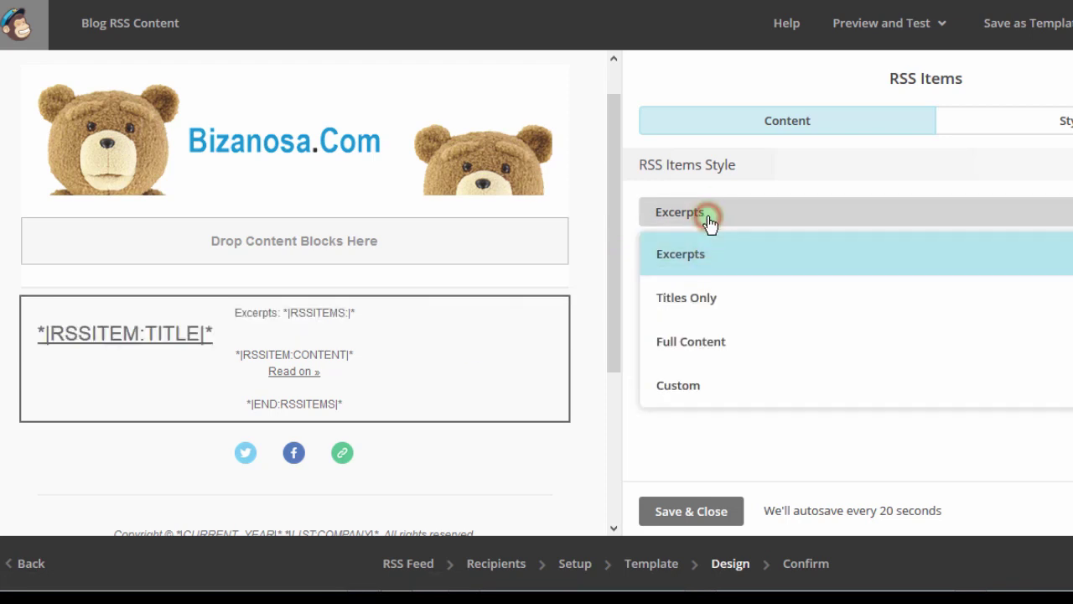
left_click(683, 387)
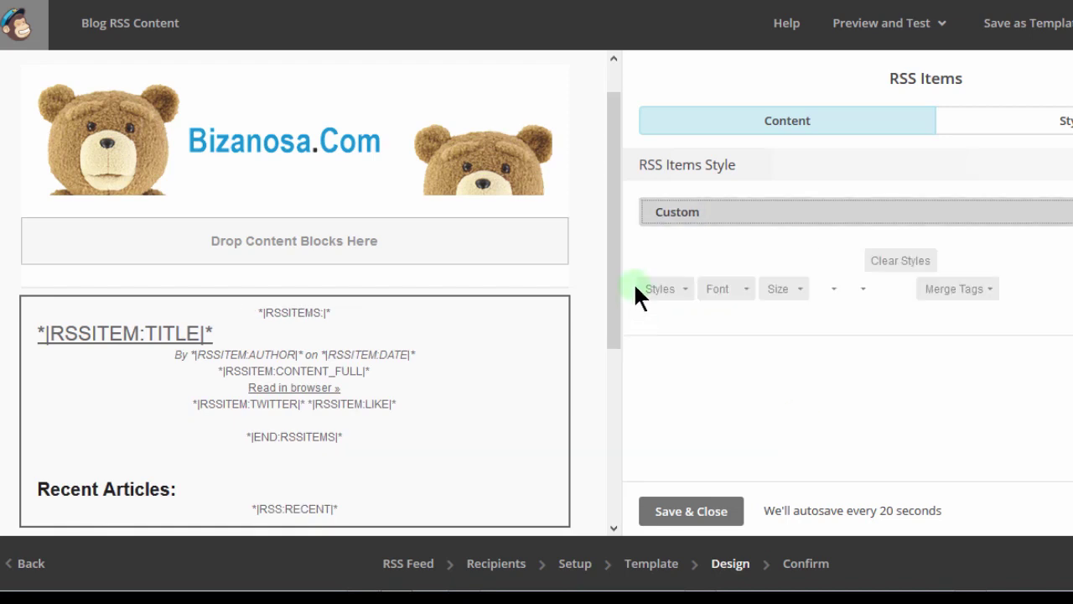
Step: Examine the custom RSS item markup and read the Knowledge Base article "Feedblock RSS Merge Tags" for the available channel and item tags
left_click_drag(613, 203, 611, 343)
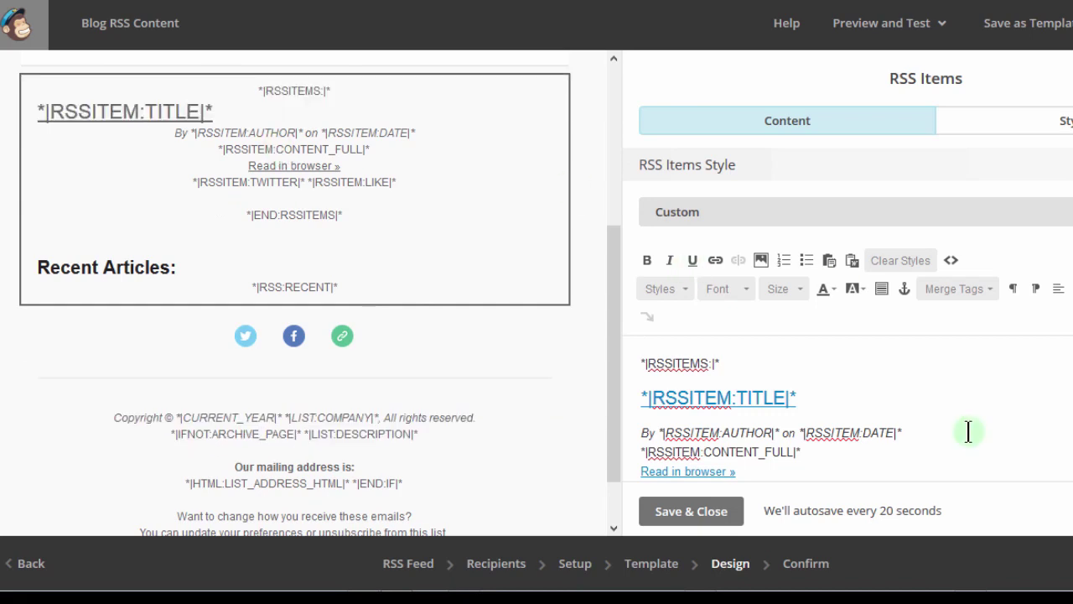
scroll(641, 363, "down", 5)
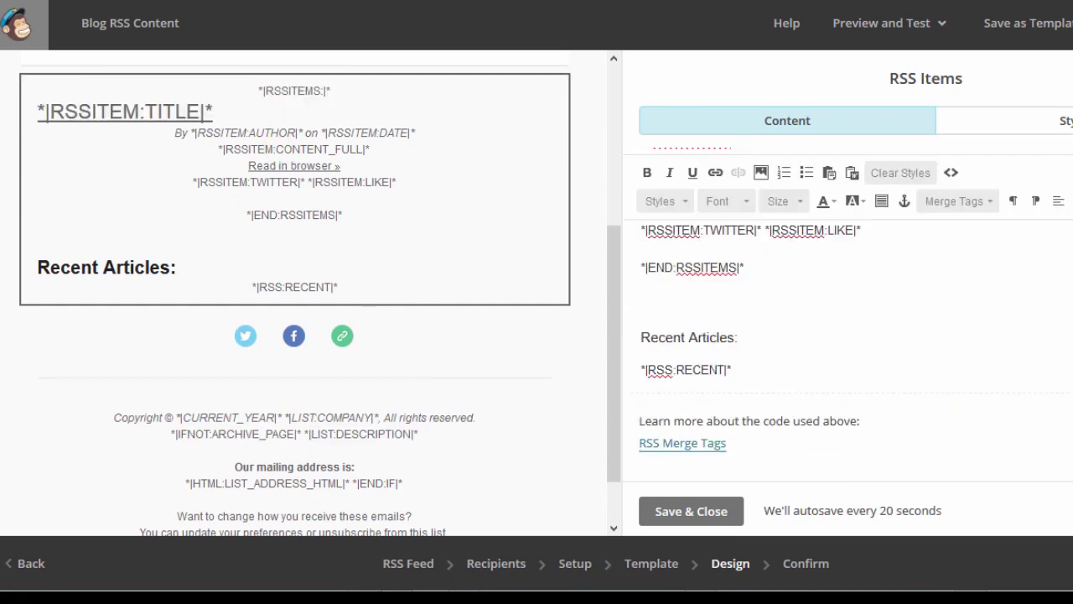
scroll(1054, 380, "up", 5)
scroll(1053, 380, "down", 5)
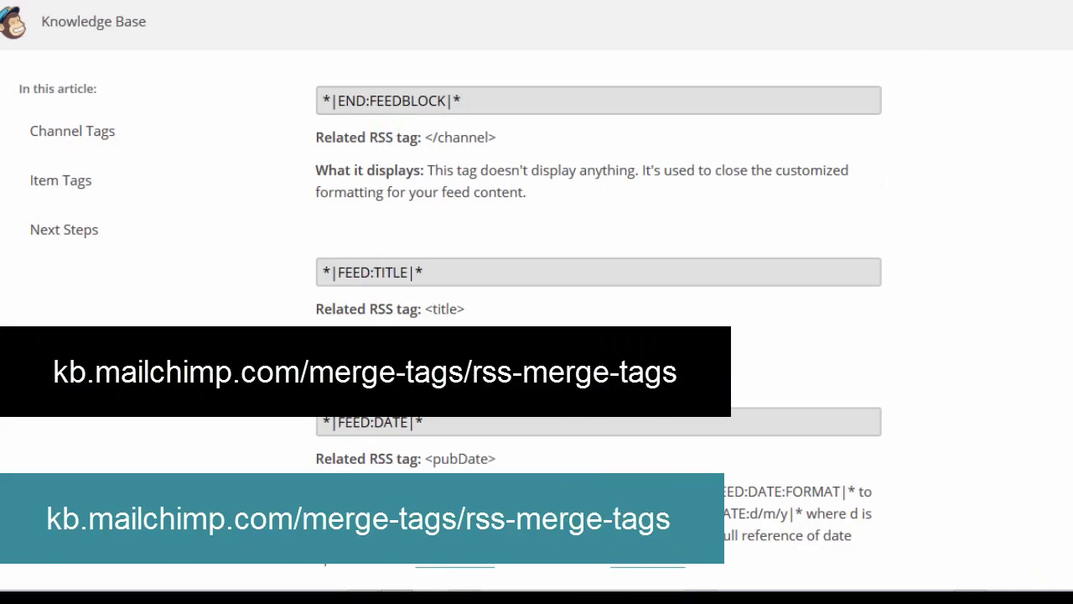
scroll(598, 319, "up", 11)
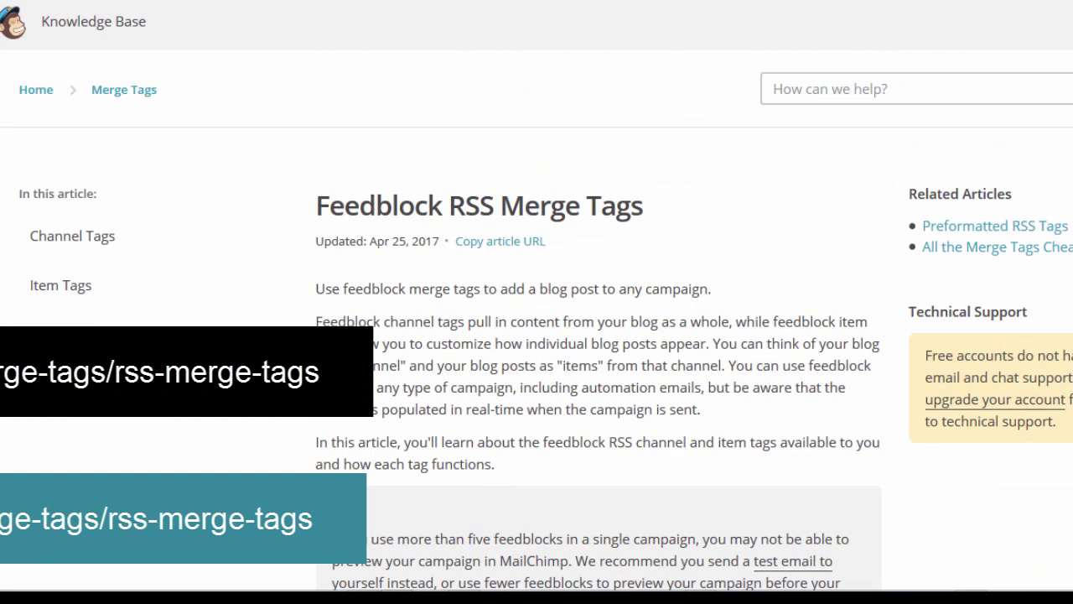
scroll(598, 318, "down", 4)
scroll(599, 319, "up", 5)
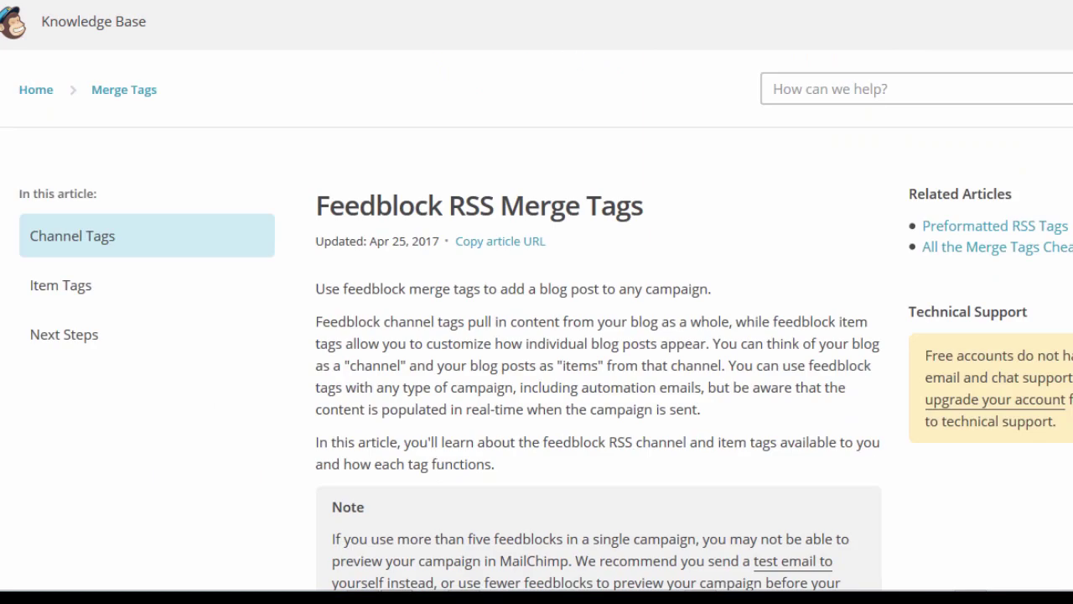
scroll(598, 319, "down", 14)
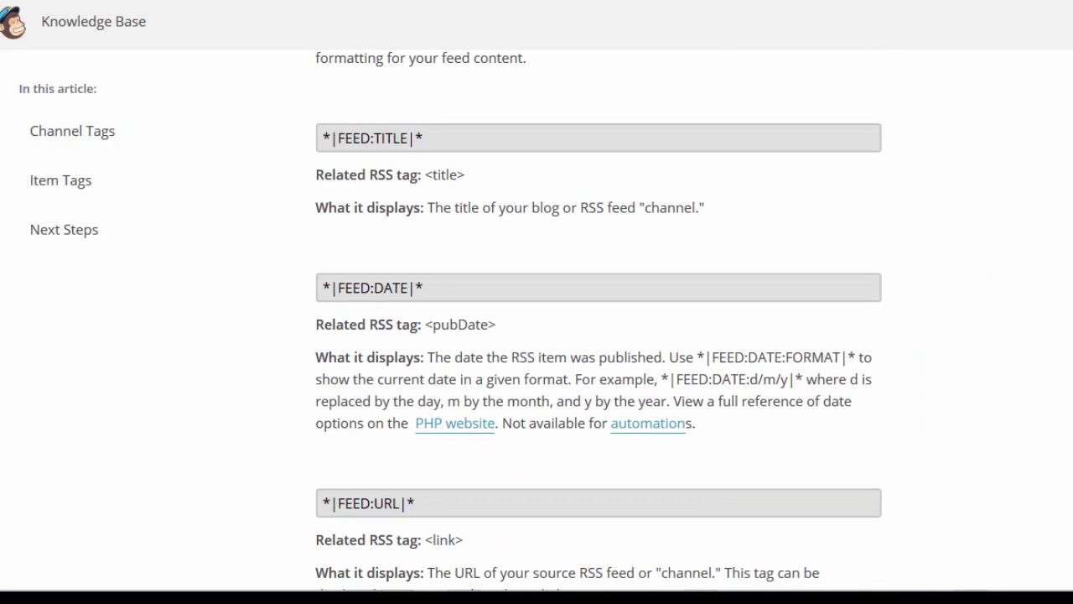
scroll(598, 318, "down", 8)
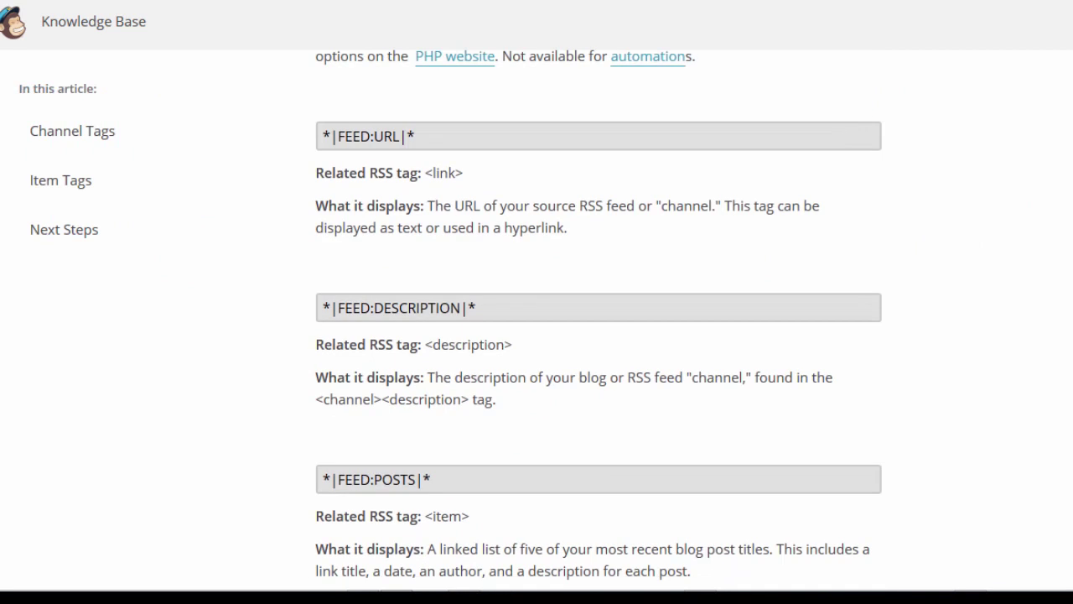
scroll(599, 319, "down", 6)
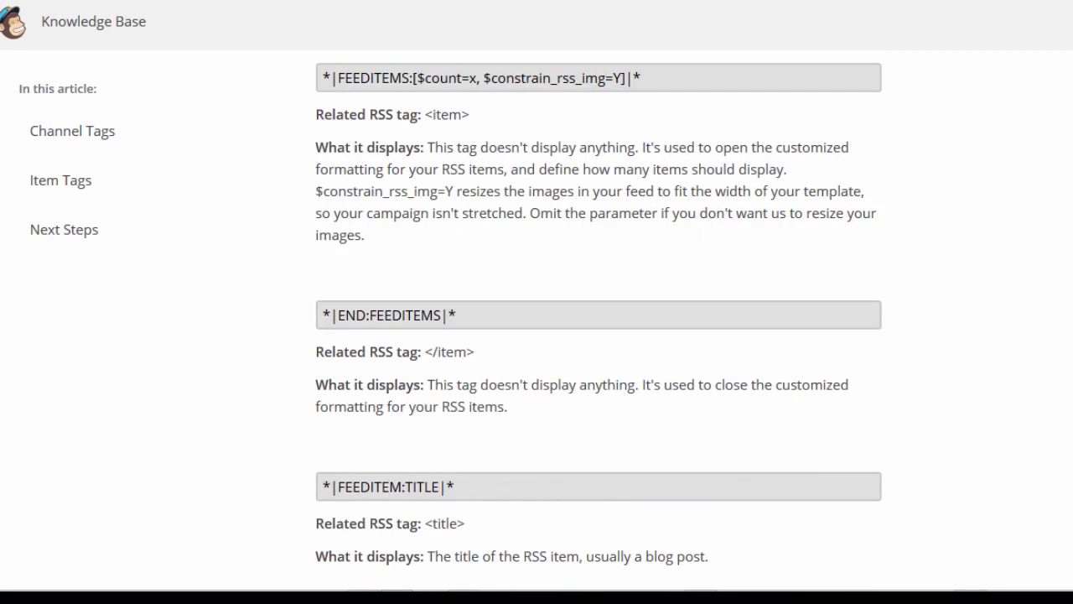
scroll(599, 319, "down", 20)
scroll(599, 318, "up", 20)
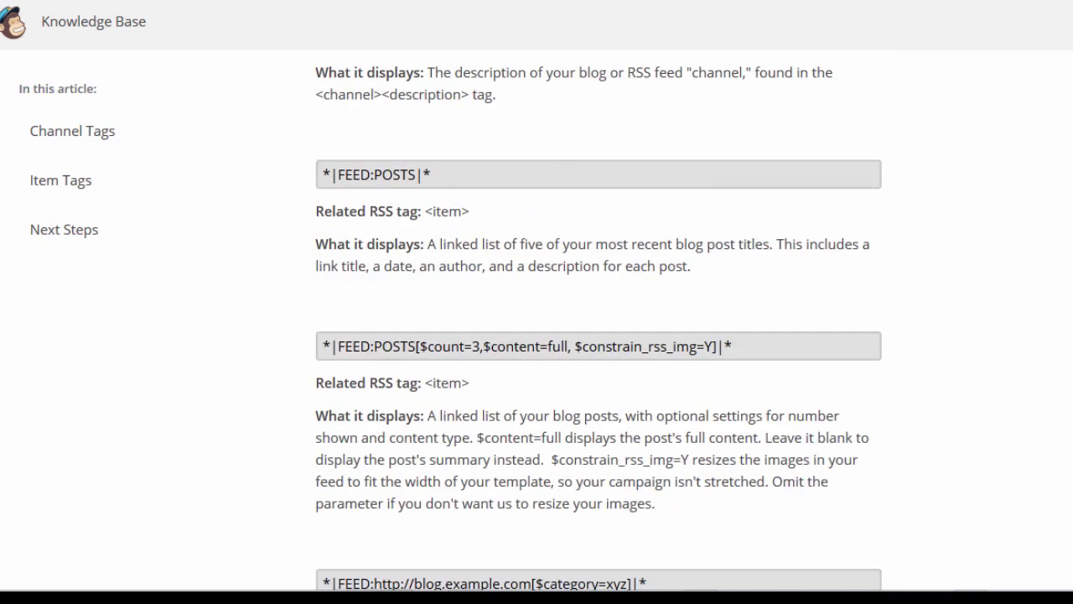
scroll(599, 319, "up", 8)
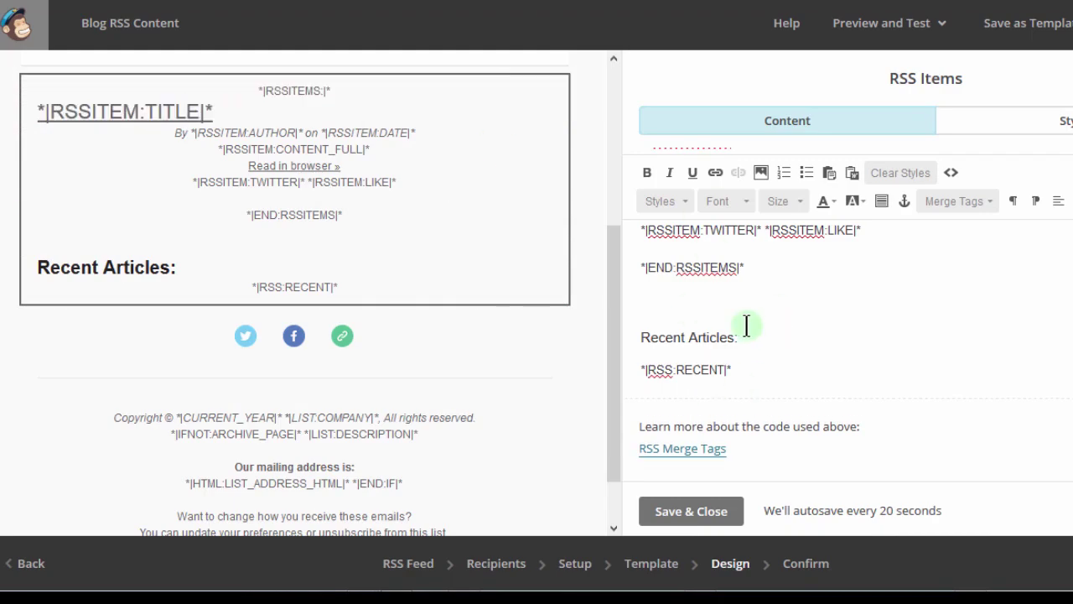
Step: Make the "Recent Articles:" heading bold and insert a blank line between it and the *|RSS:RECENT|* tag
left_click_drag(741, 336, 621, 337)
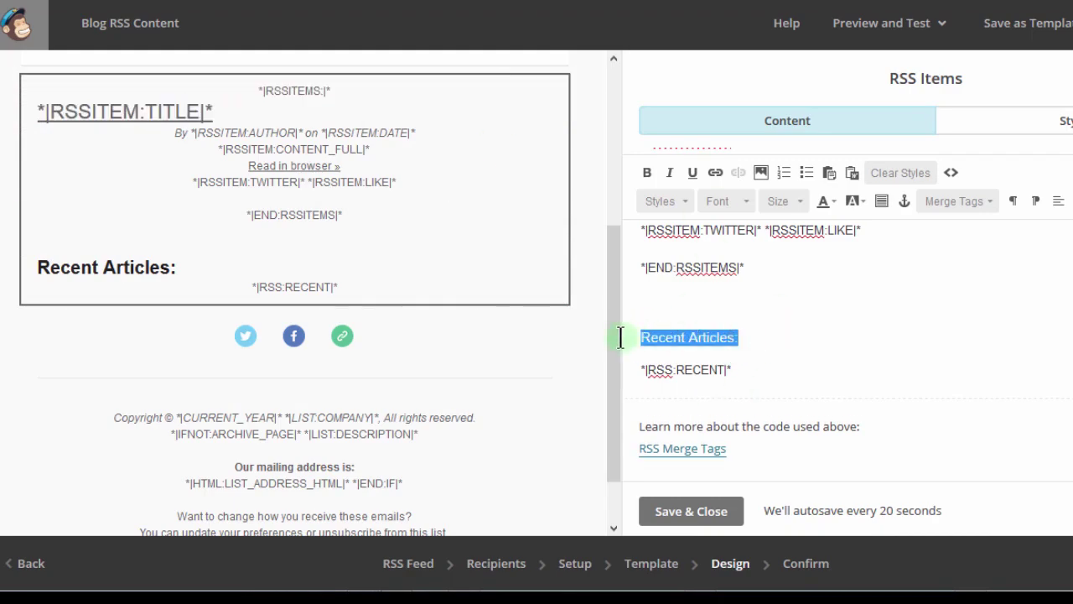
left_click(755, 376)
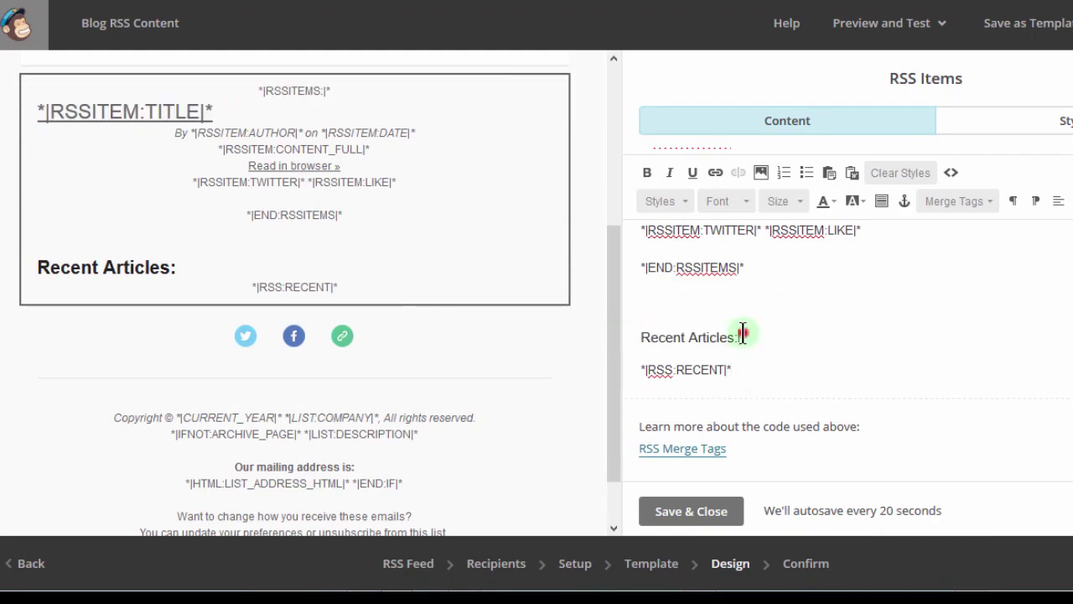
triple_click(743, 334)
key("ctrl+b")
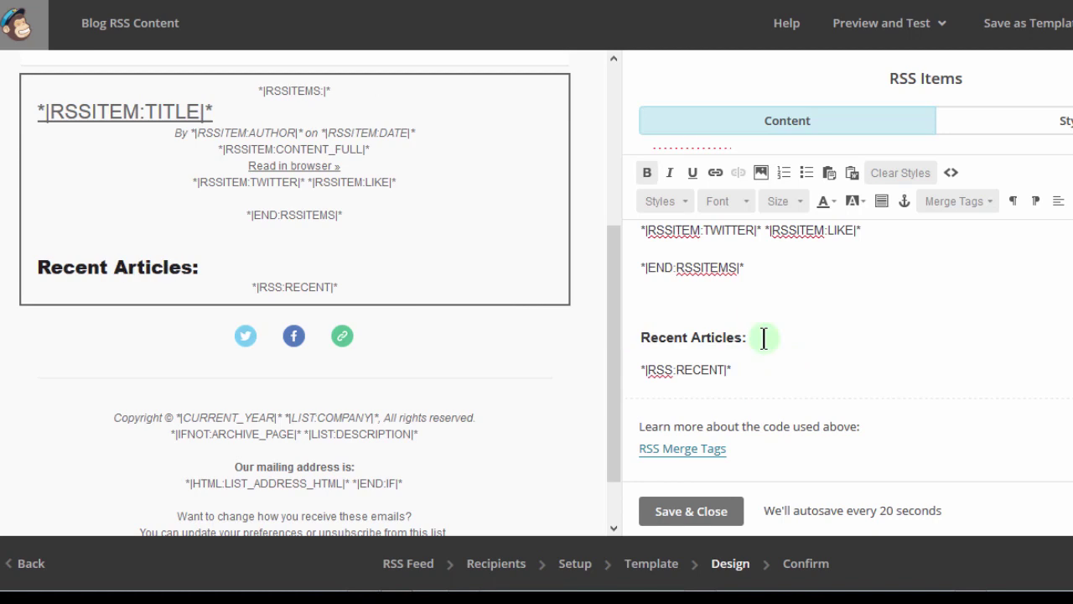
key("Return")
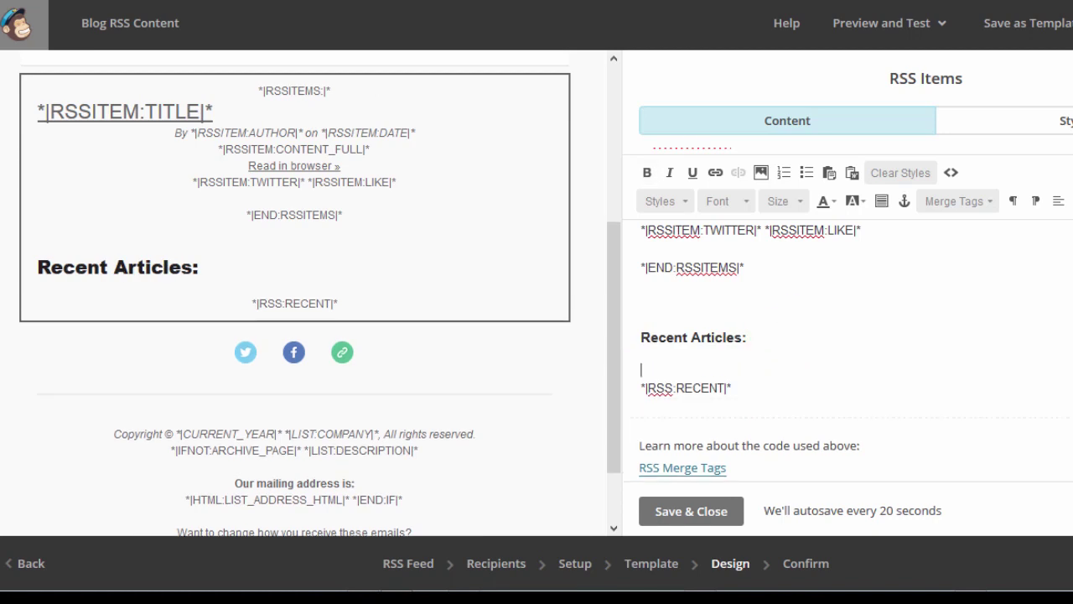
Step: Review the *|RSS:RECENT|* tag and the email layout, and open the linked RSS Merge Tags reference in a new tab
scroll(802, 479, "down", 1)
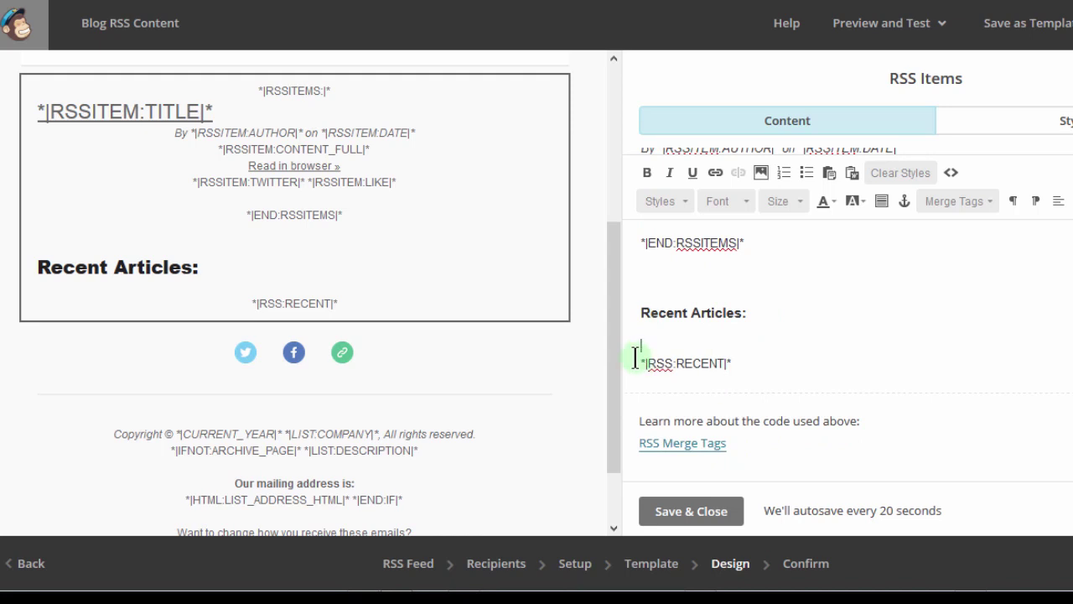
left_click_drag(636, 358, 779, 360)
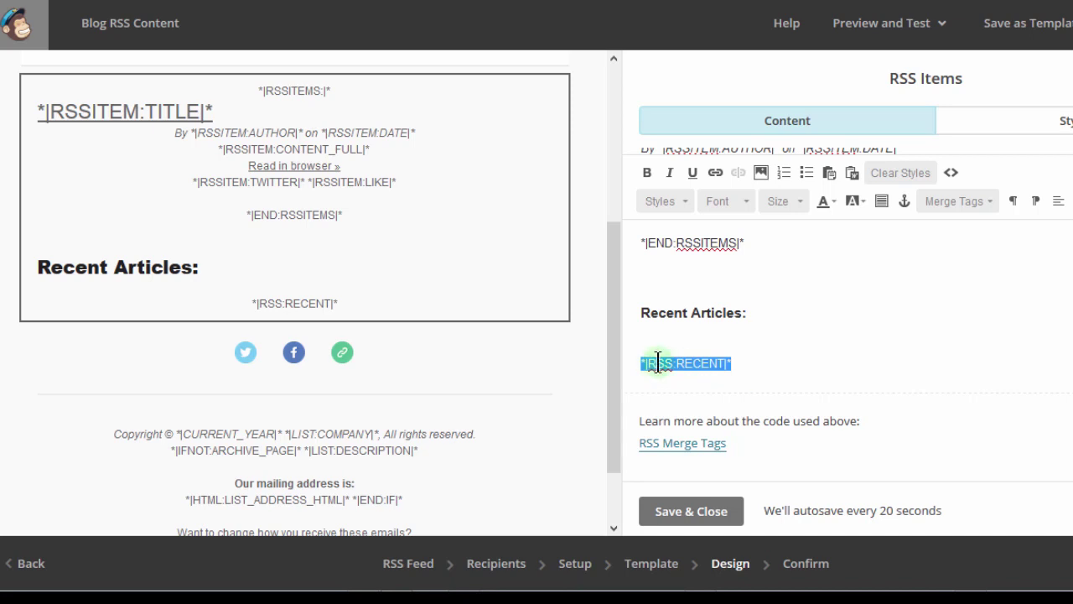
left_click_drag(611, 352, 620, 156)
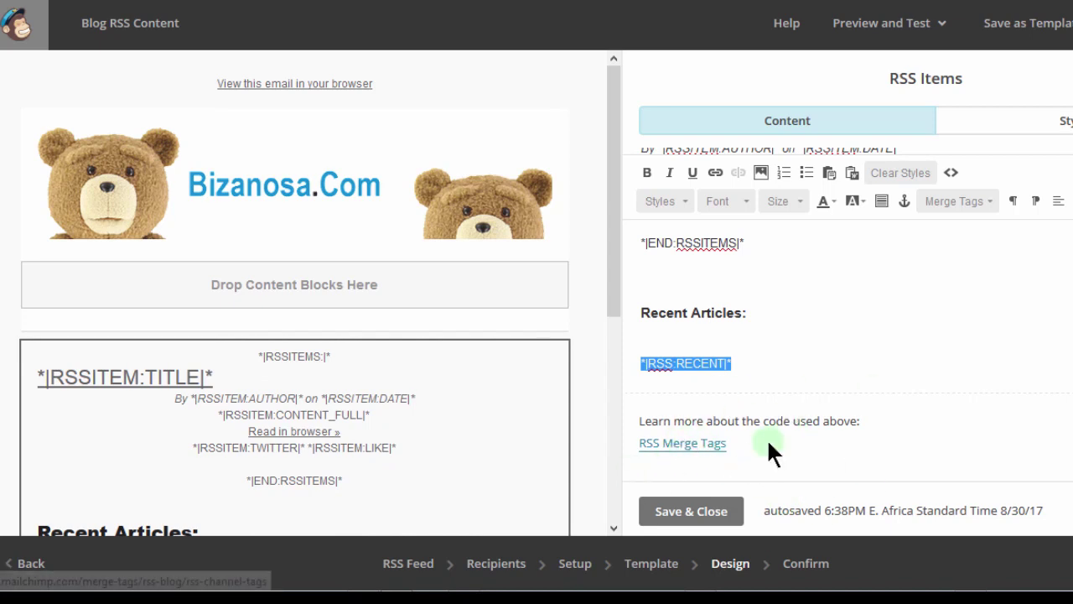
right_click(663, 443)
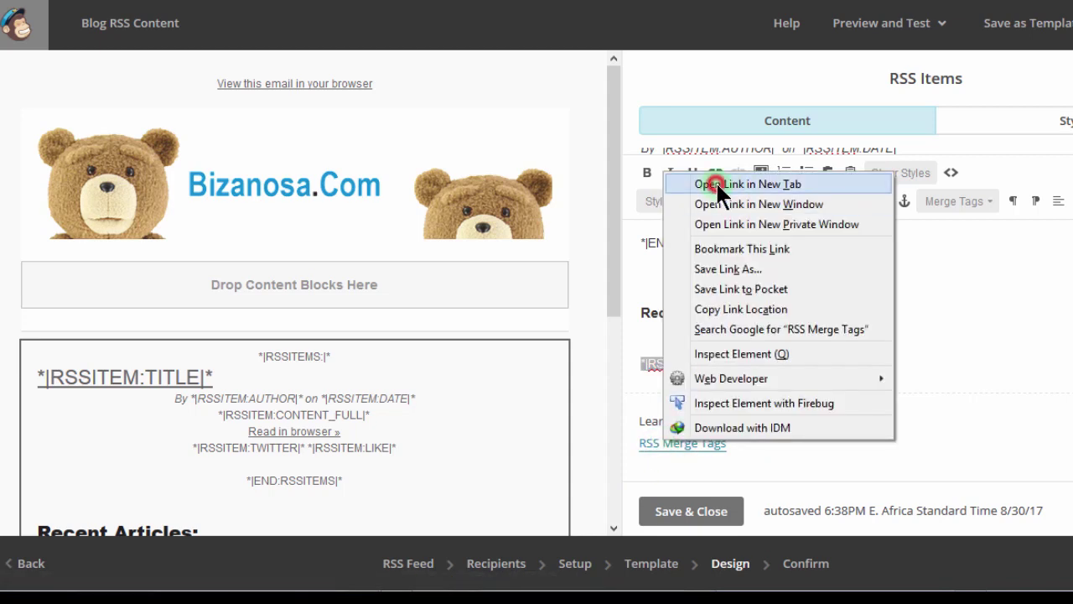
left_click(715, 180)
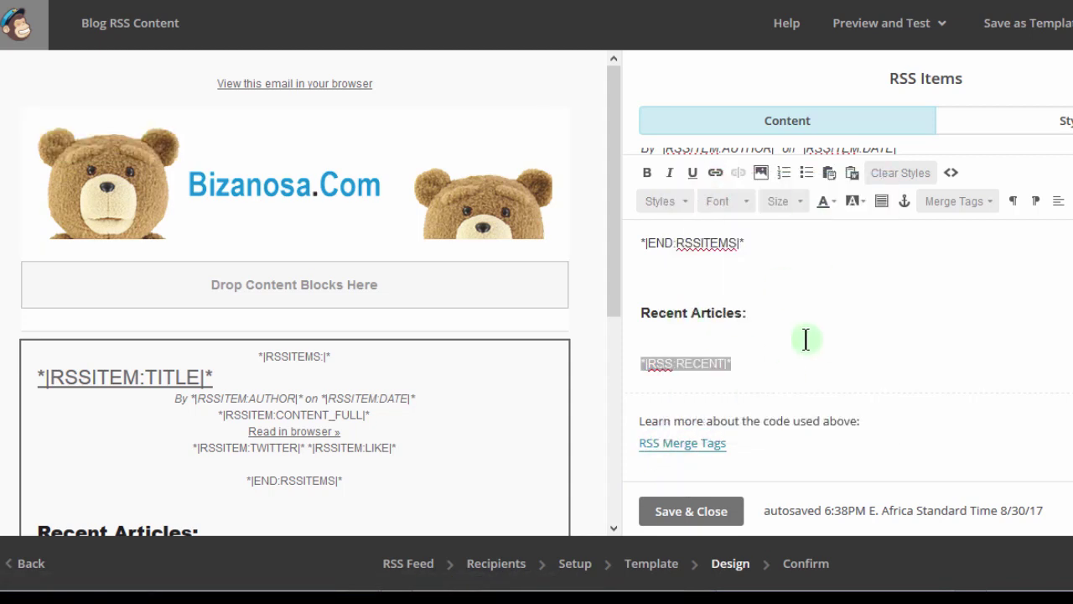
left_click(768, 320)
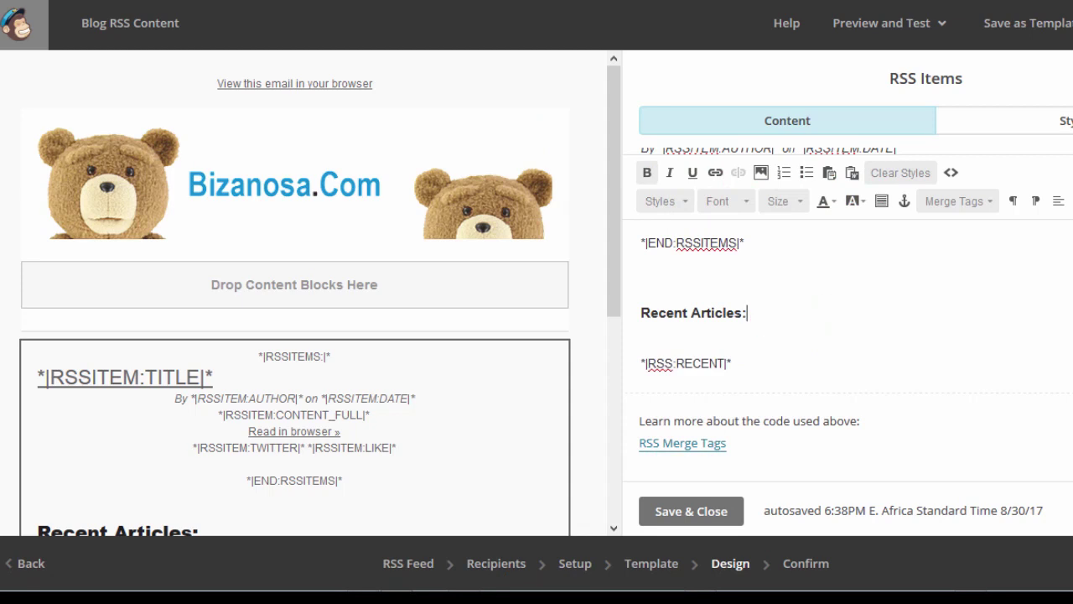
Step: Insert a blank line below the *|RSSITEM:TITLE|* tag, then save and close the RSS Items block
scroll(769, 319, "up", 5)
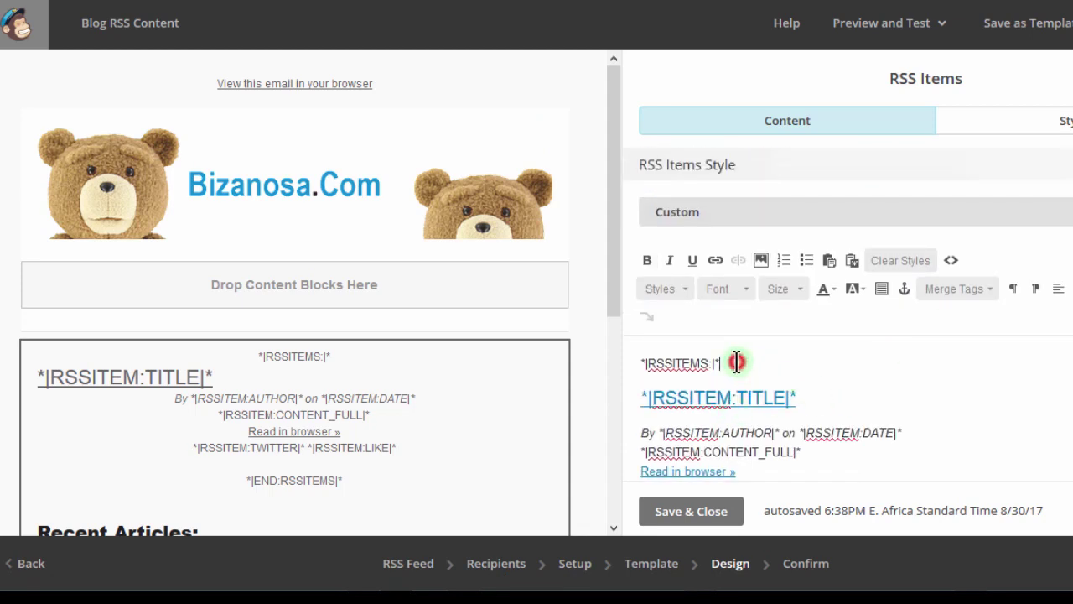
key("Return")
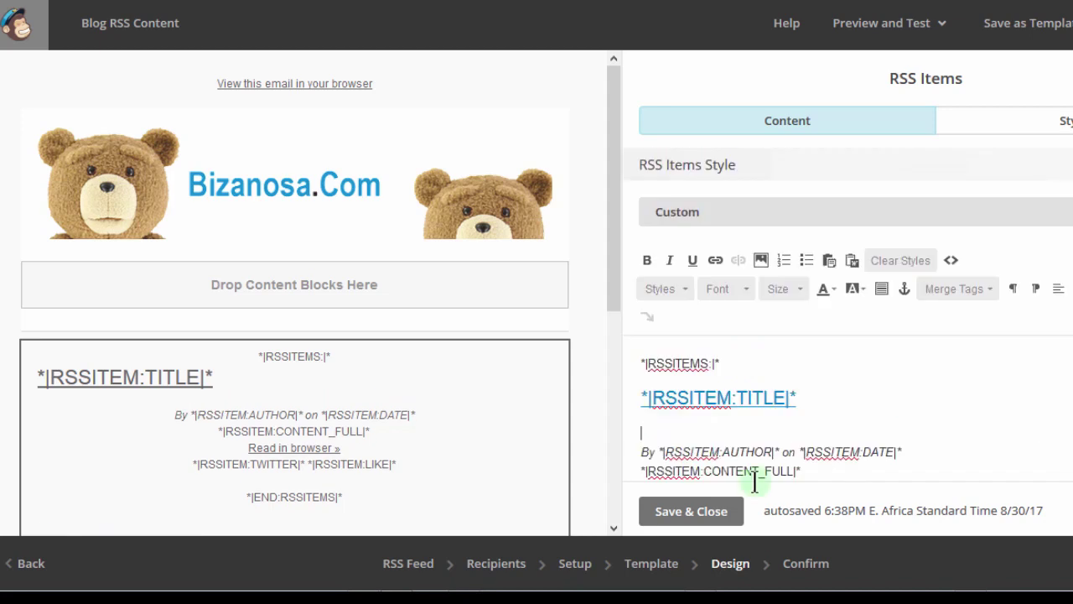
left_click(689, 515)
left_click(682, 515)
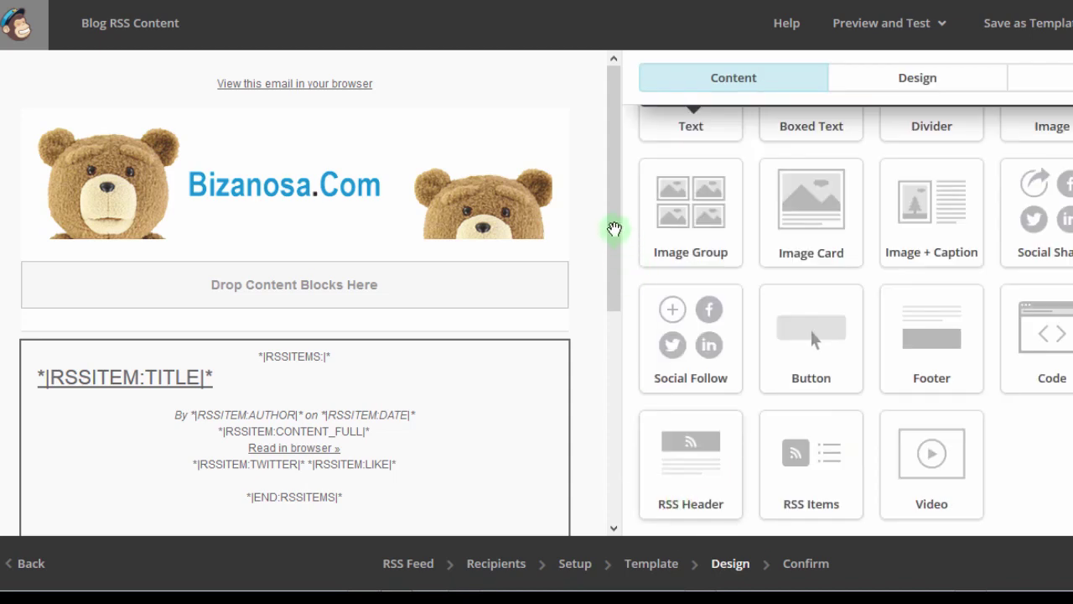
Step: Add an RSS Header block between the banner and the RSS items, and set its style to Intermediate
left_click_drag(692, 466, 195, 269)
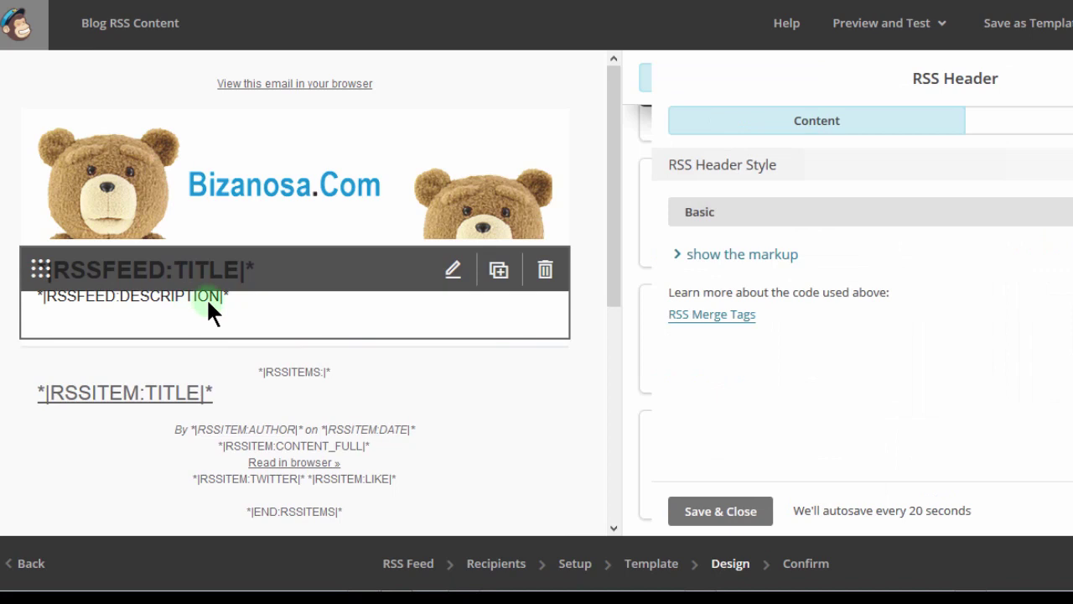
left_click(726, 213)
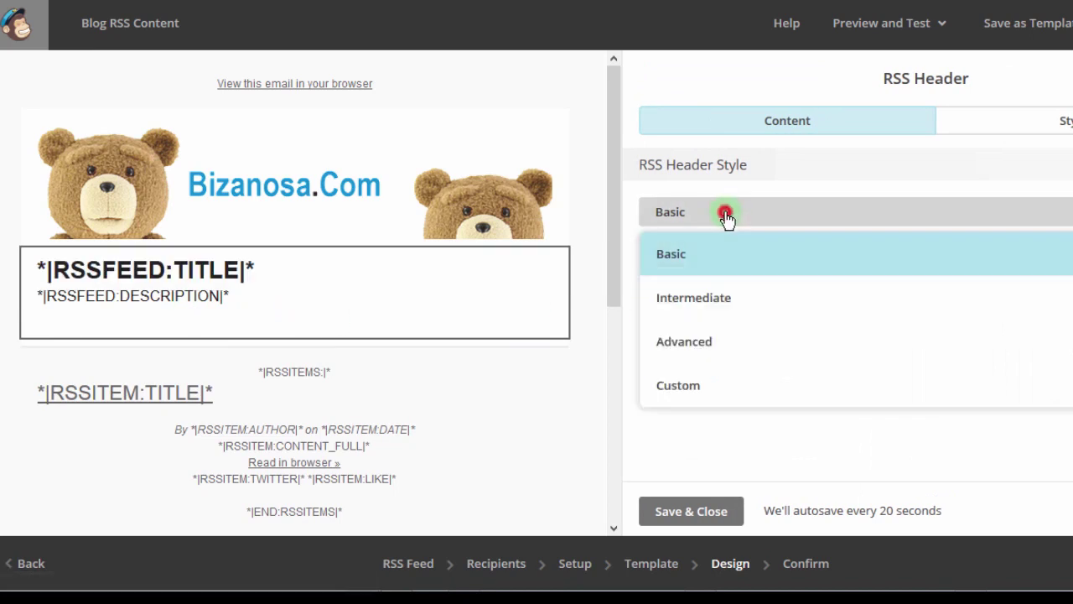
left_click(701, 302)
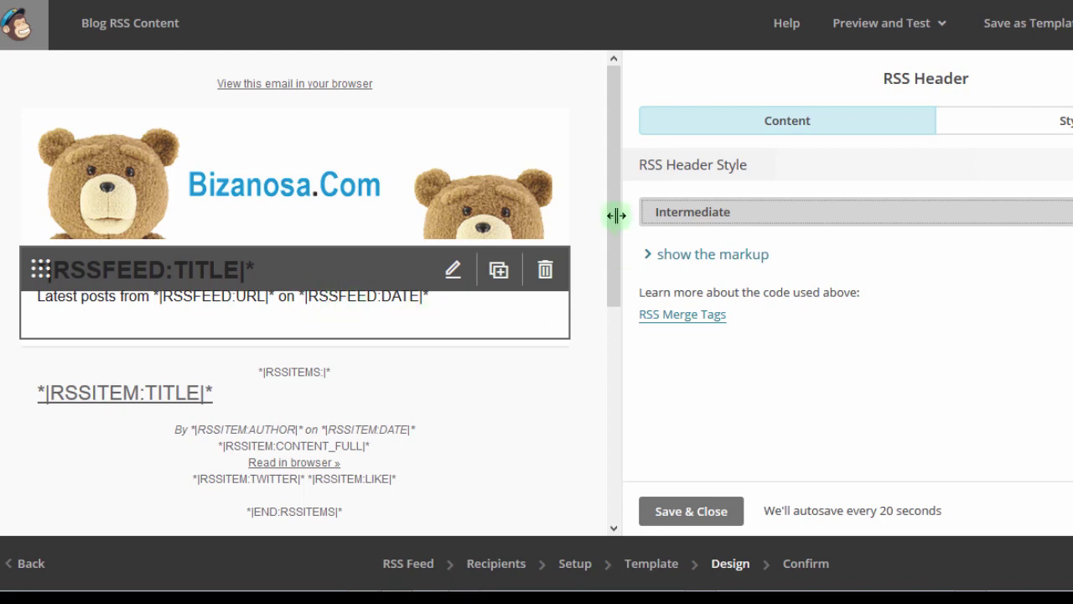
mouse_move(613, 189)
left_mouse_down()
mouse_move(604, 264)
mouse_move(603, 205)
left_mouse_up()
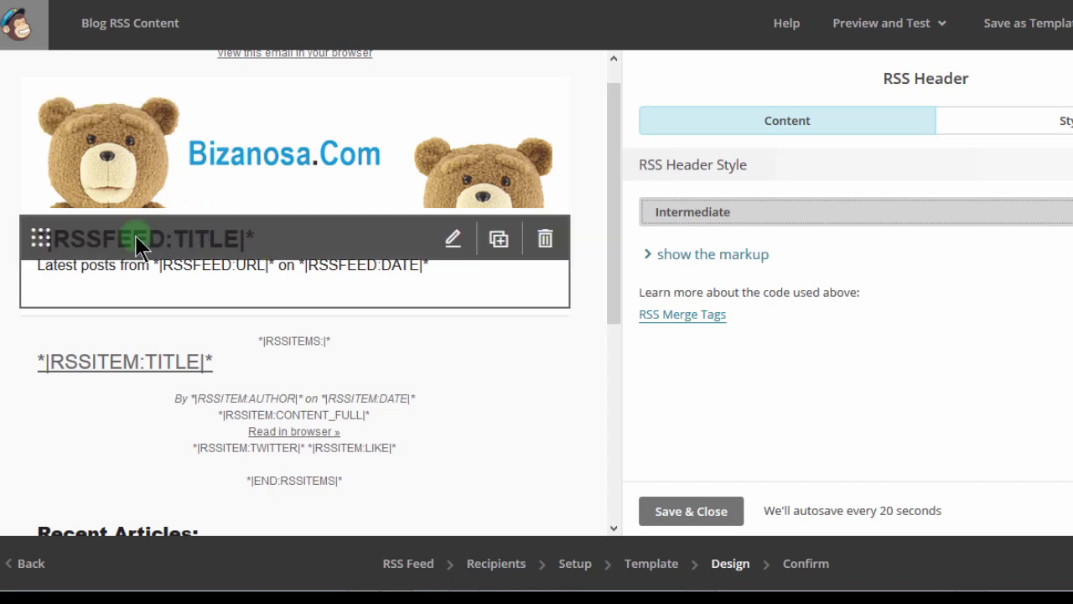
left_click_drag(609, 158, 609, 116)
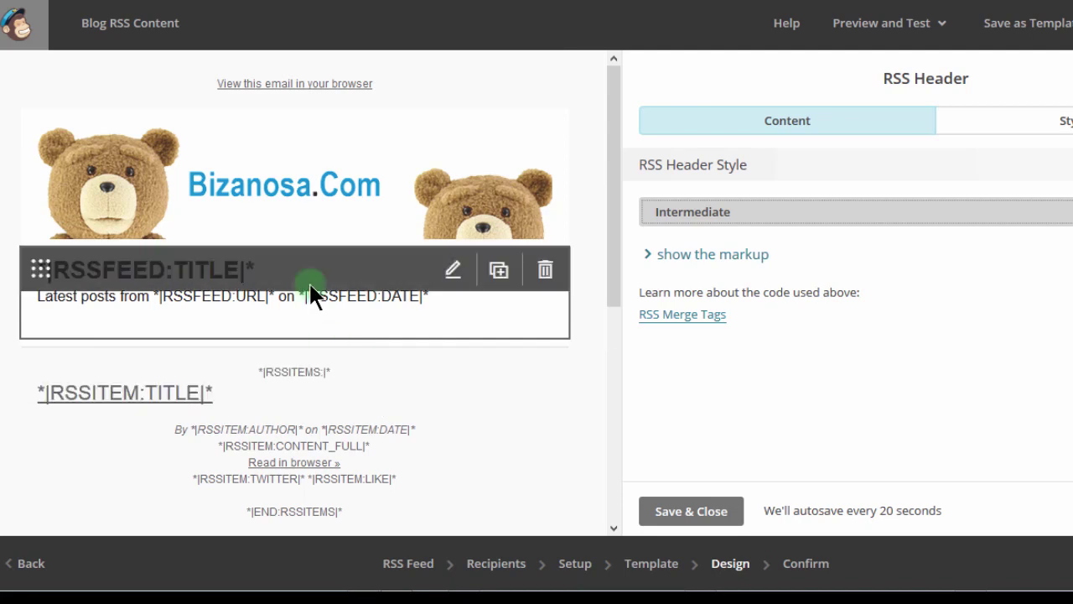
scroll(319, 285, "down", 1)
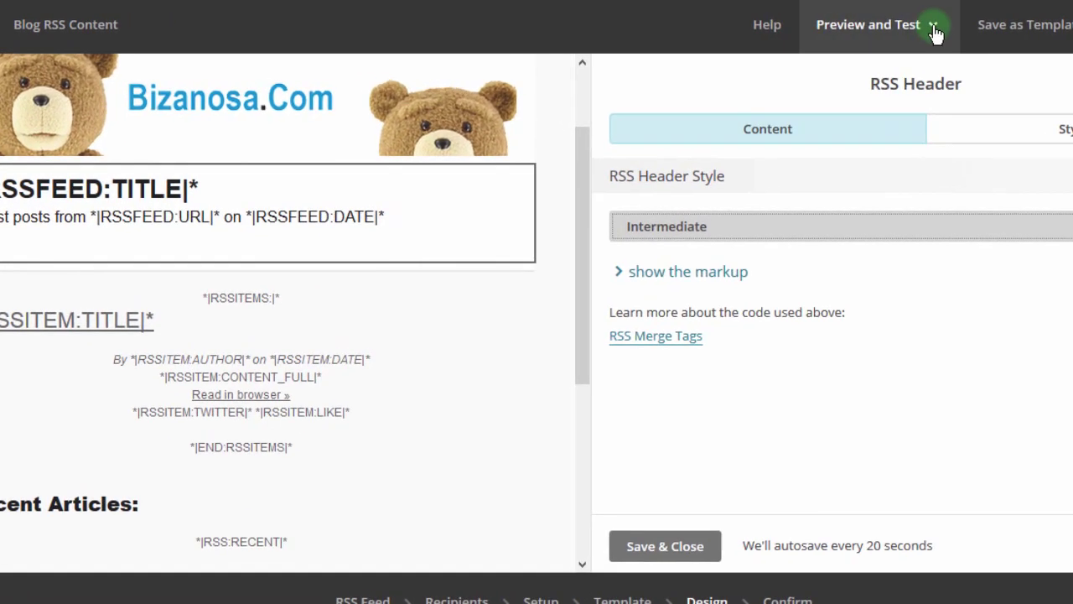
Step: Preview the email in desktop view and examine its RSS header text, post content, recent articles list and footer
left_click(940, 24)
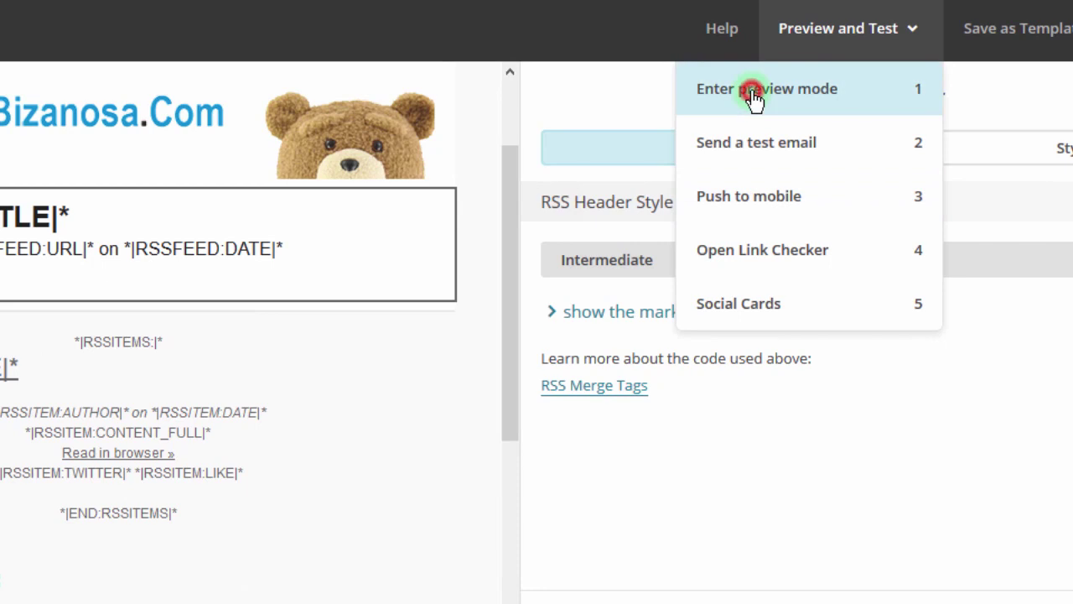
left_click(754, 98)
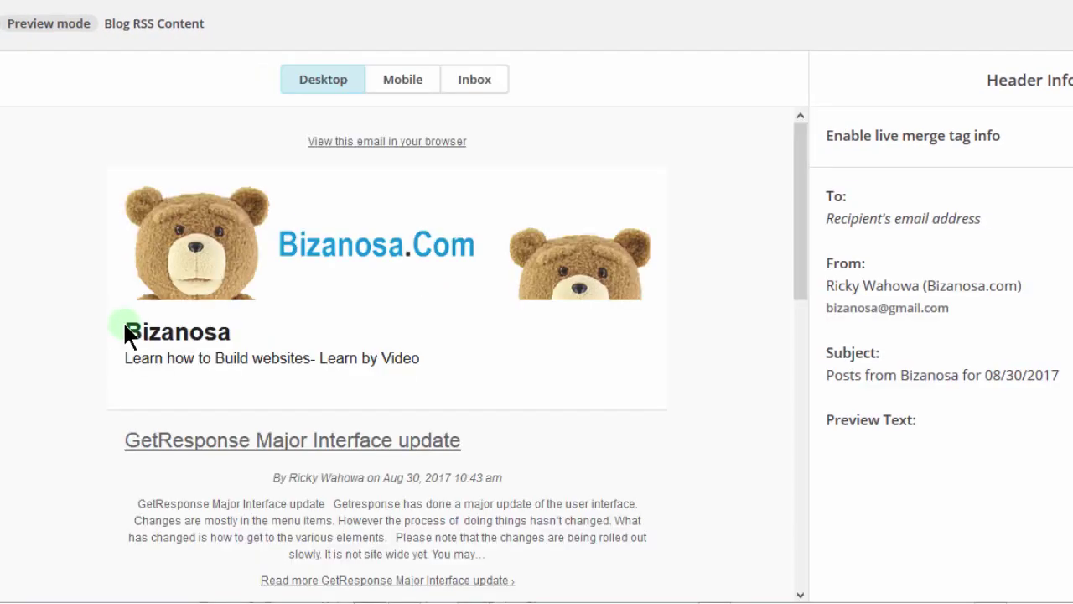
left_click_drag(126, 328, 423, 366)
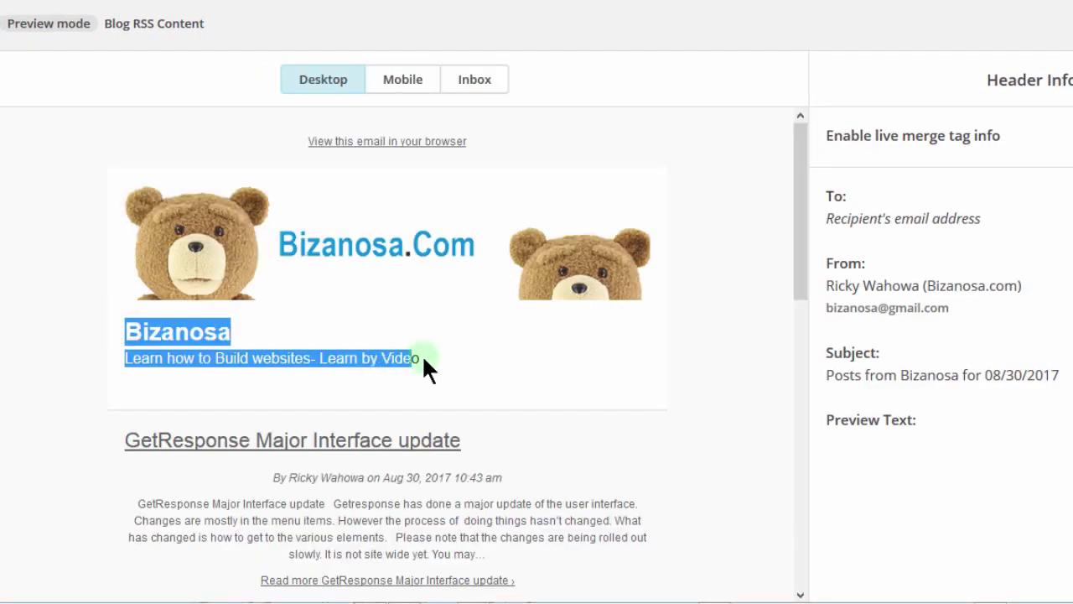
left_click(232, 331)
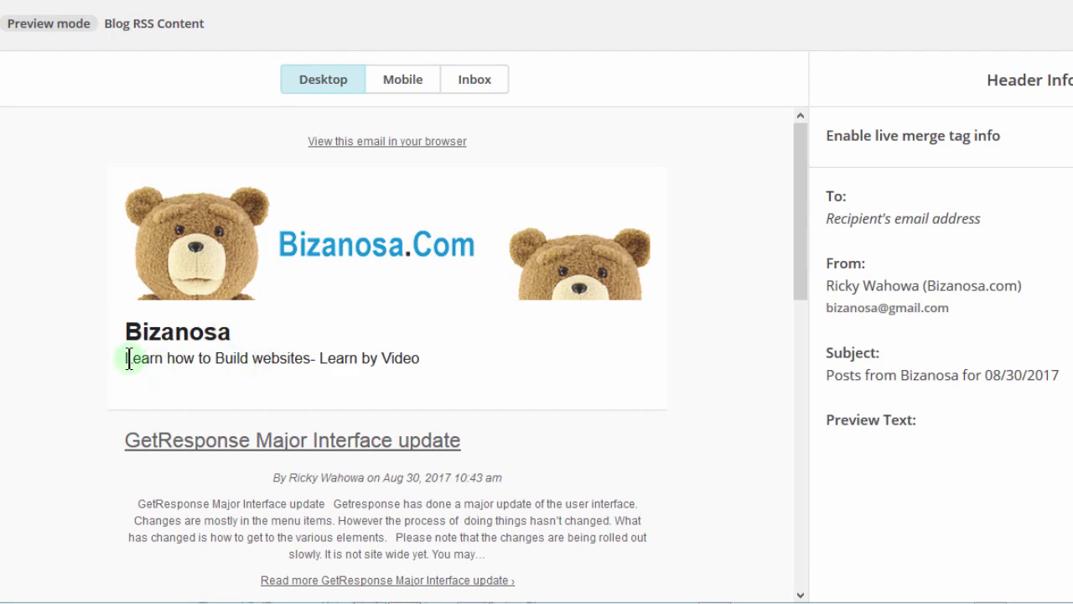
left_click_drag(124, 356, 463, 369)
left_click(380, 355)
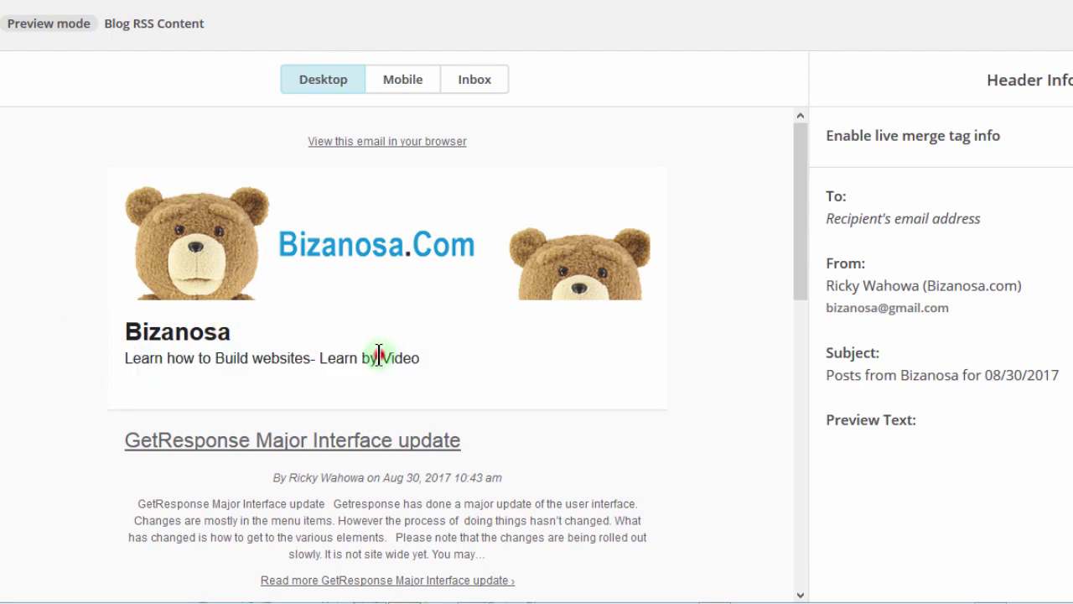
left_click_drag(802, 211, 789, 323)
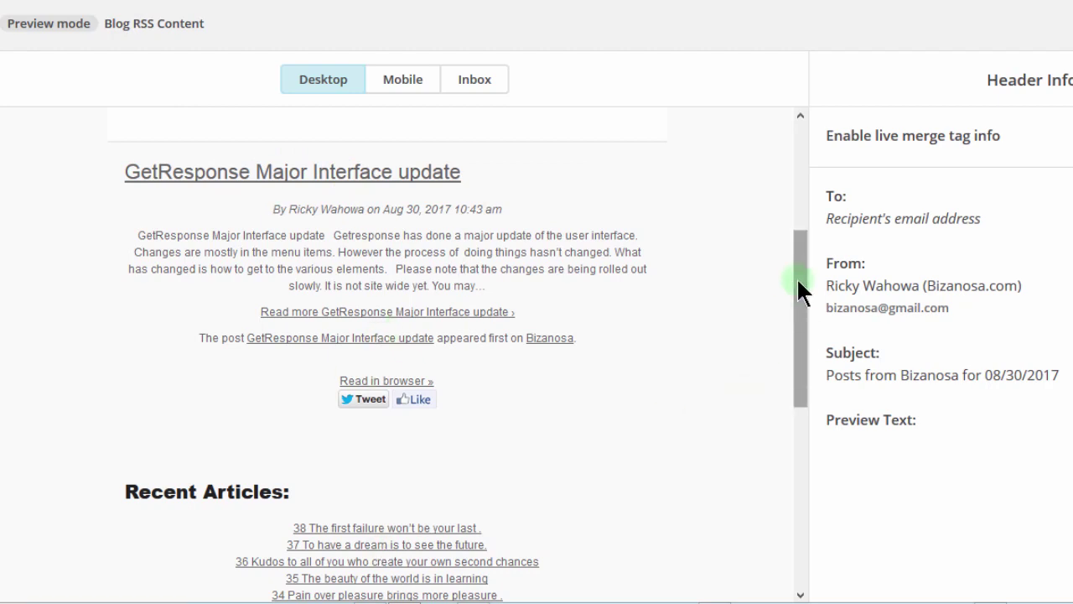
left_click_drag(798, 289, 797, 416)
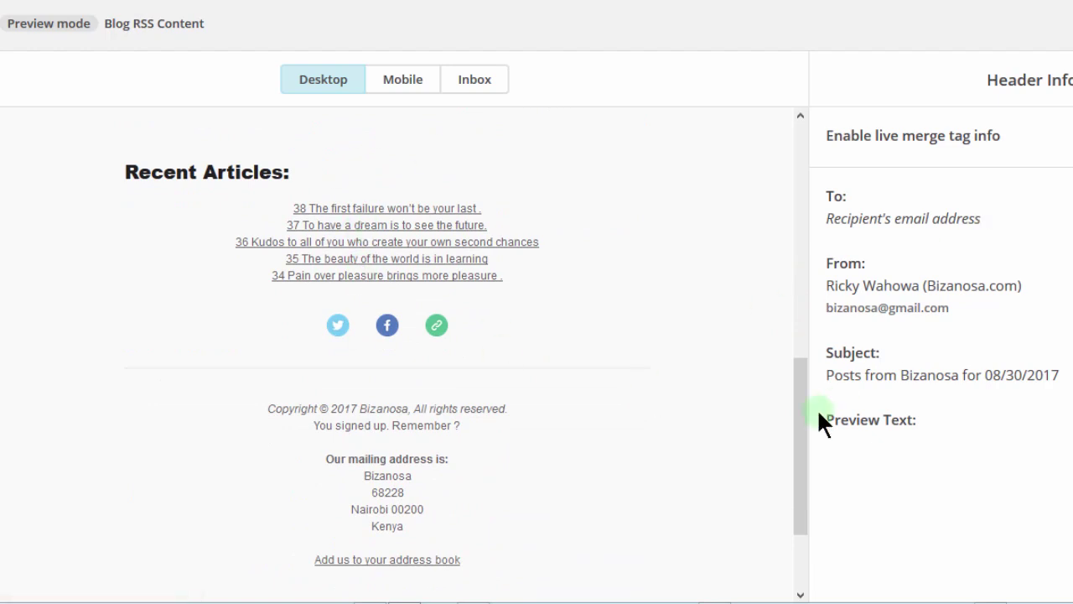
left_click_drag(796, 394, 780, 40)
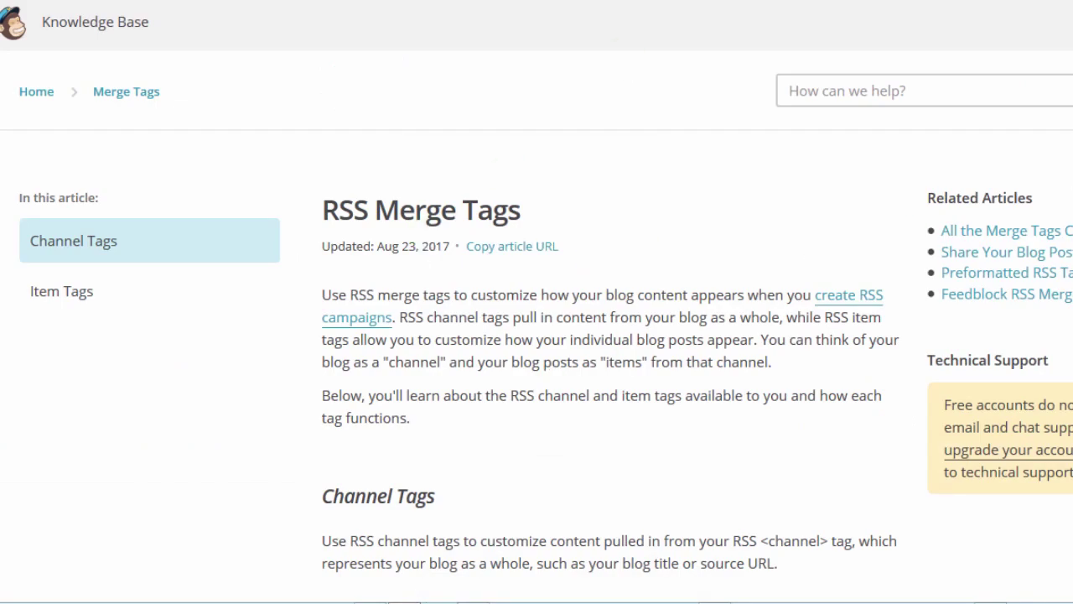
Step: Skim the RSS Merge Tags article for the item tags, and return to the email preview and exit it
scroll(537, 335, "down", 20)
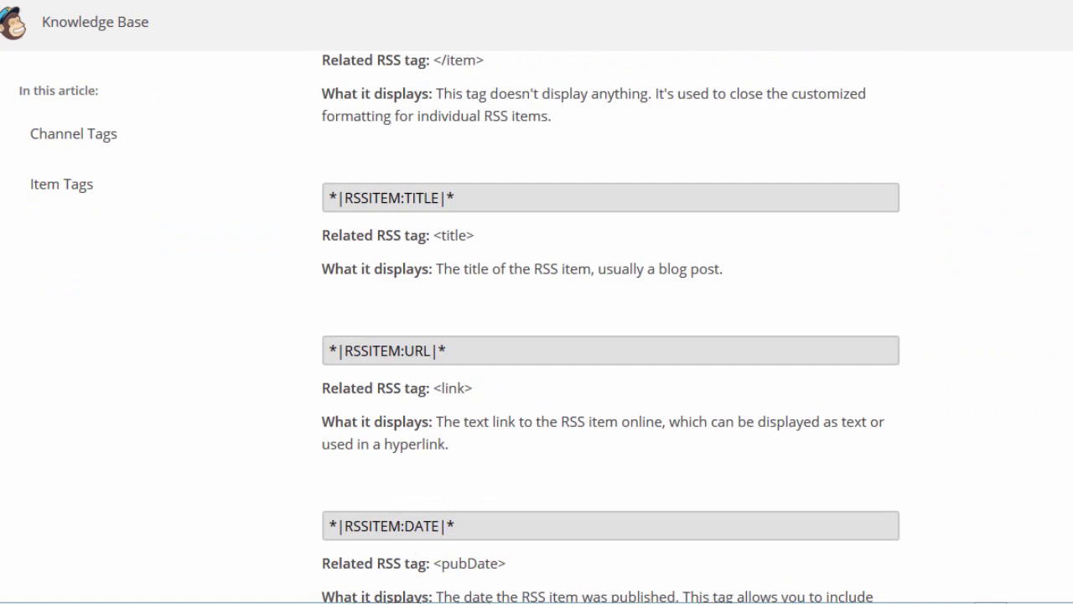
scroll(536, 335, "down", 15)
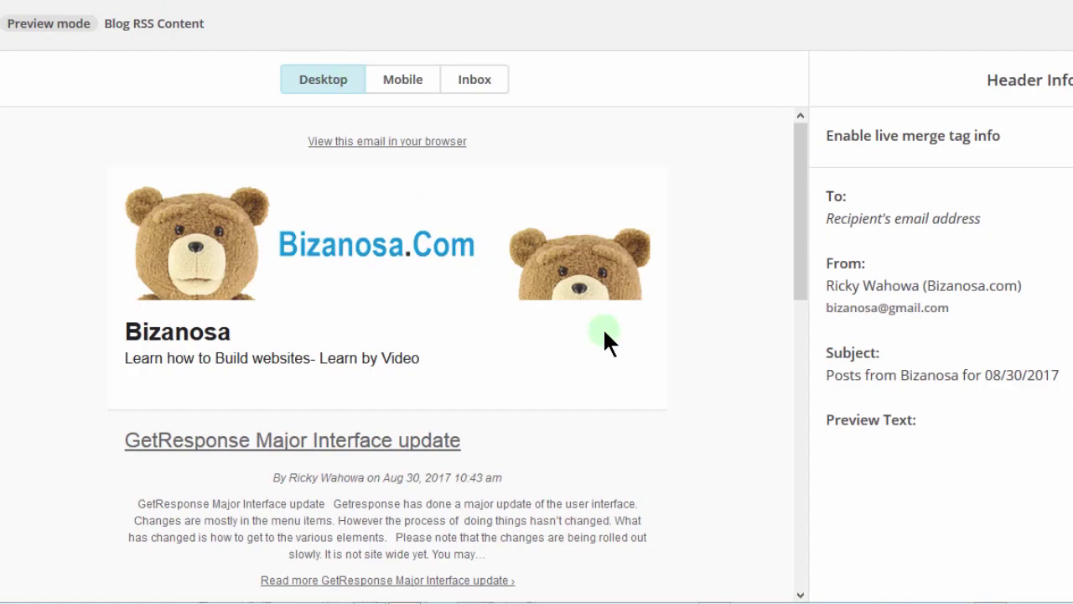
left_click_drag(797, 182, 782, 157)
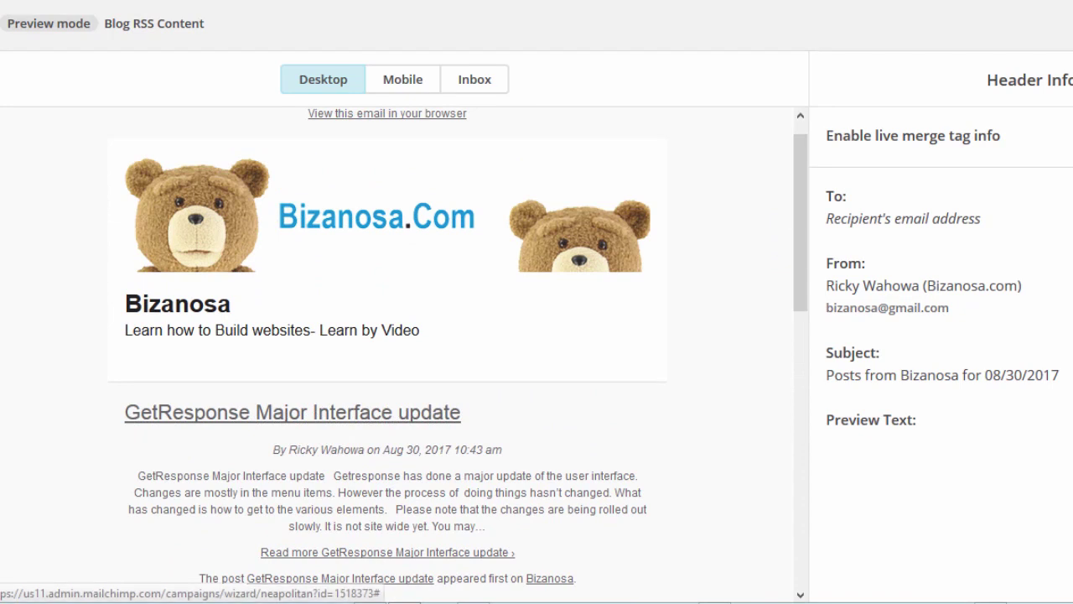
left_click(1070, 24)
Step: Left-align all the content of the RSS Items block, and save and close the block
mouse_move(409, 321)
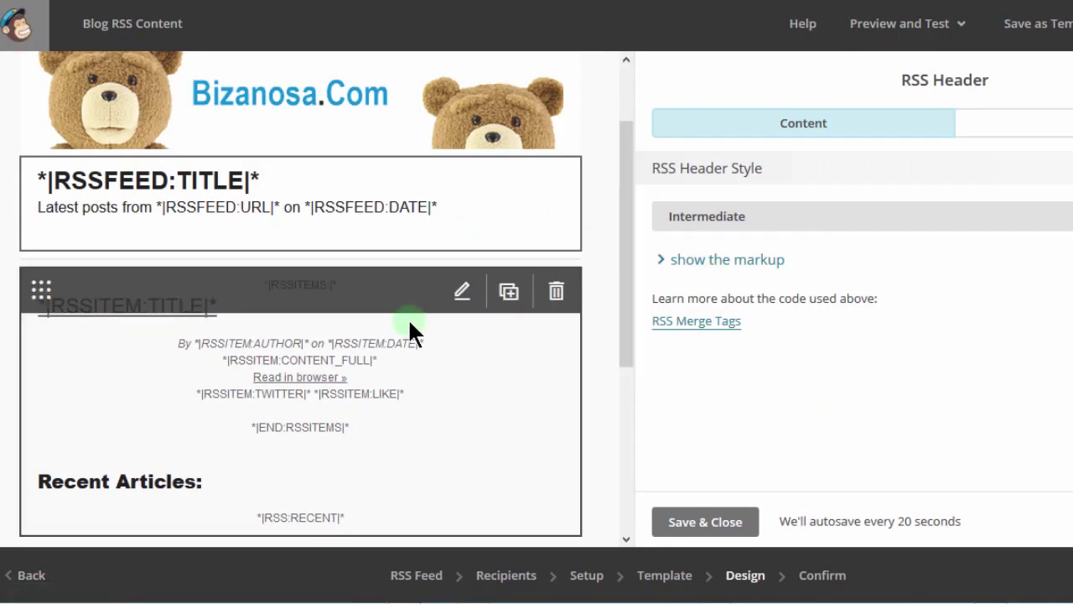
left_click(432, 368)
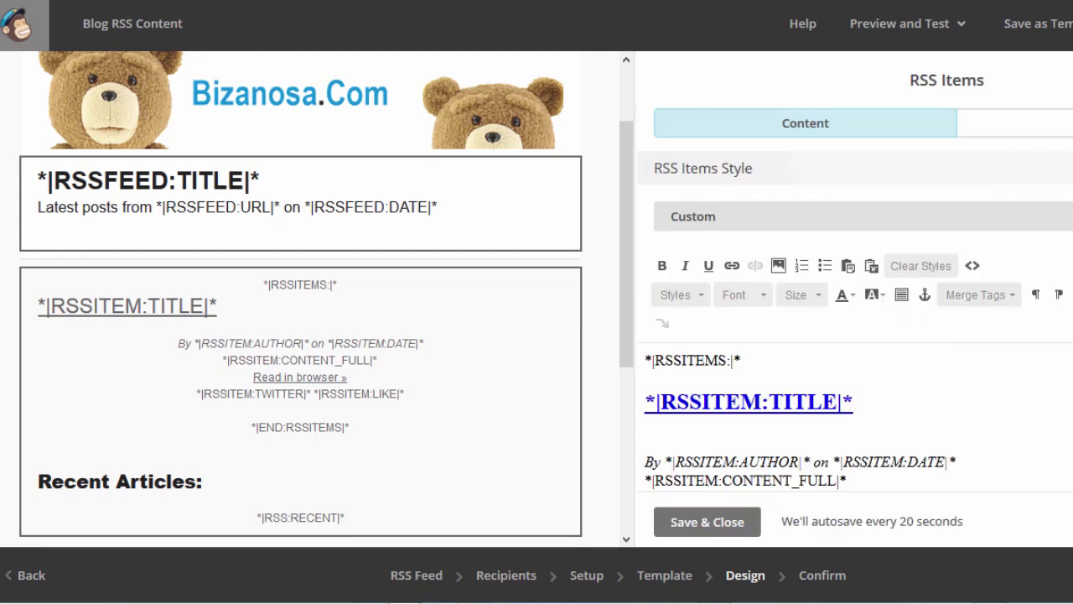
left_click(841, 469)
key("ctrl+a")
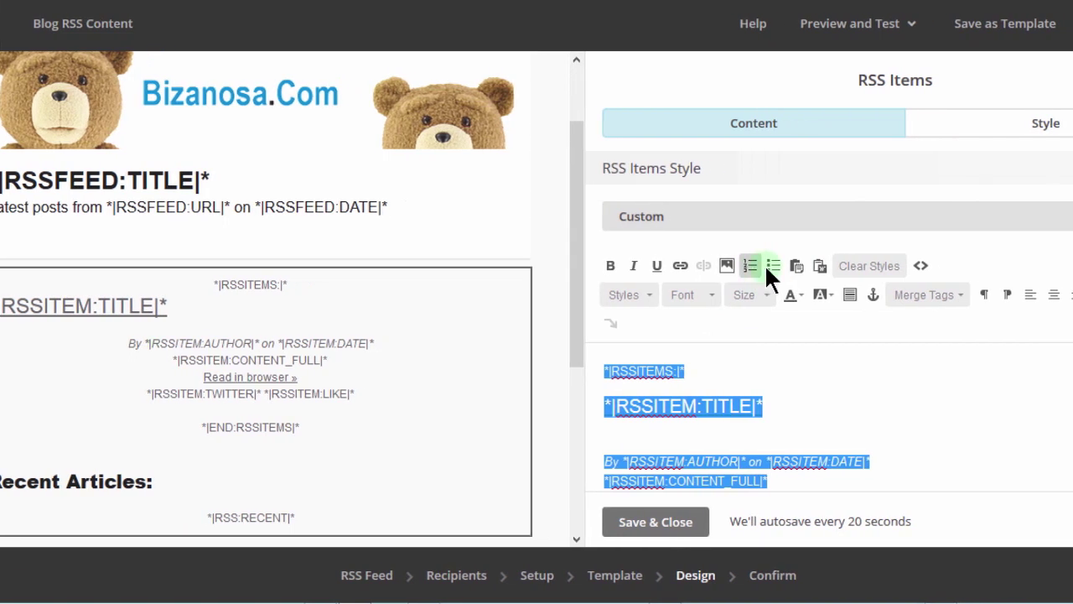
left_click(959, 295)
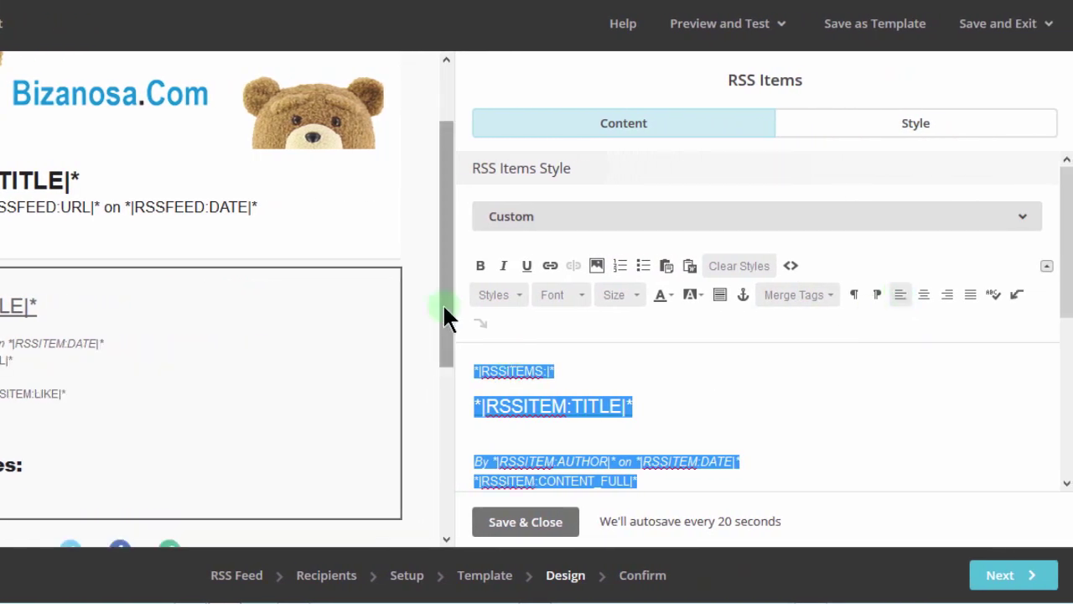
left_click_drag(1067, 244, 1047, 28)
left_click(525, 539)
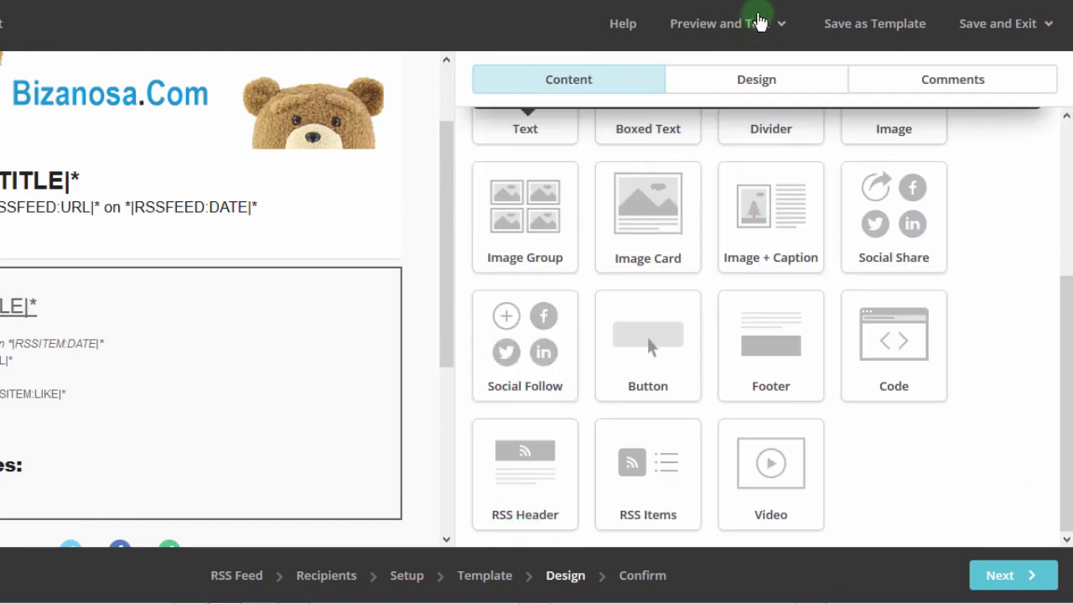
Step: Preview the email in desktop view to check the alignment of the post and recent articles, and exit the preview
left_click(780, 25)
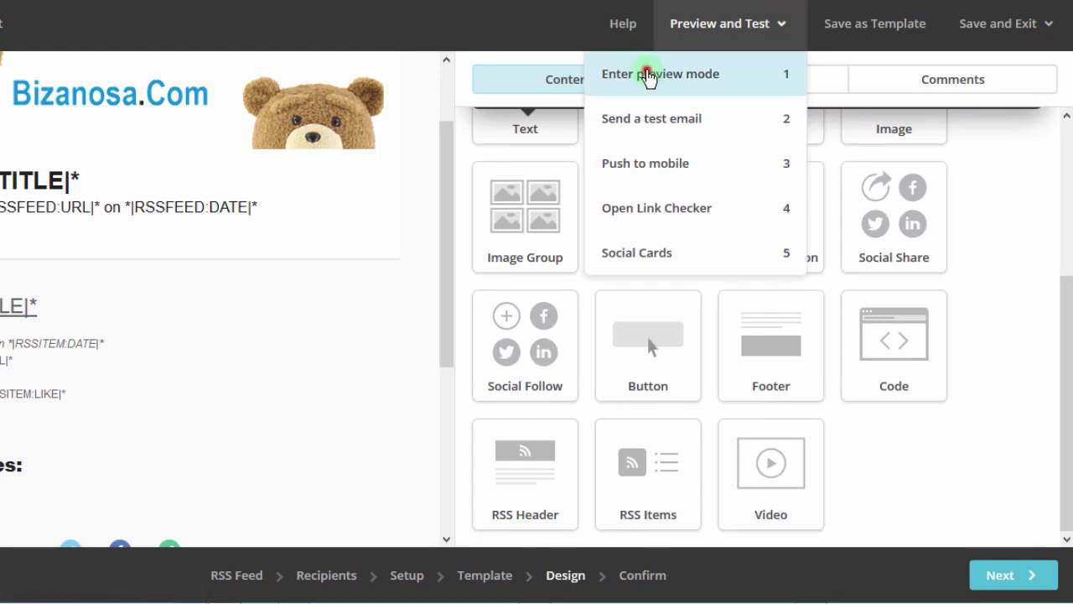
left_click(649, 74)
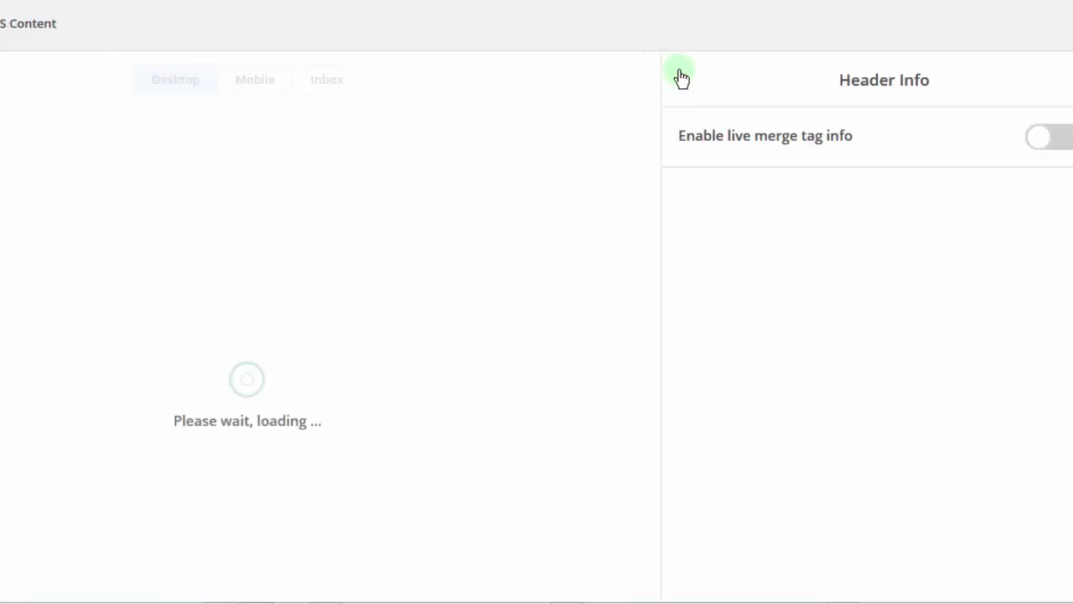
left_click_drag(696, 178, 694, 379)
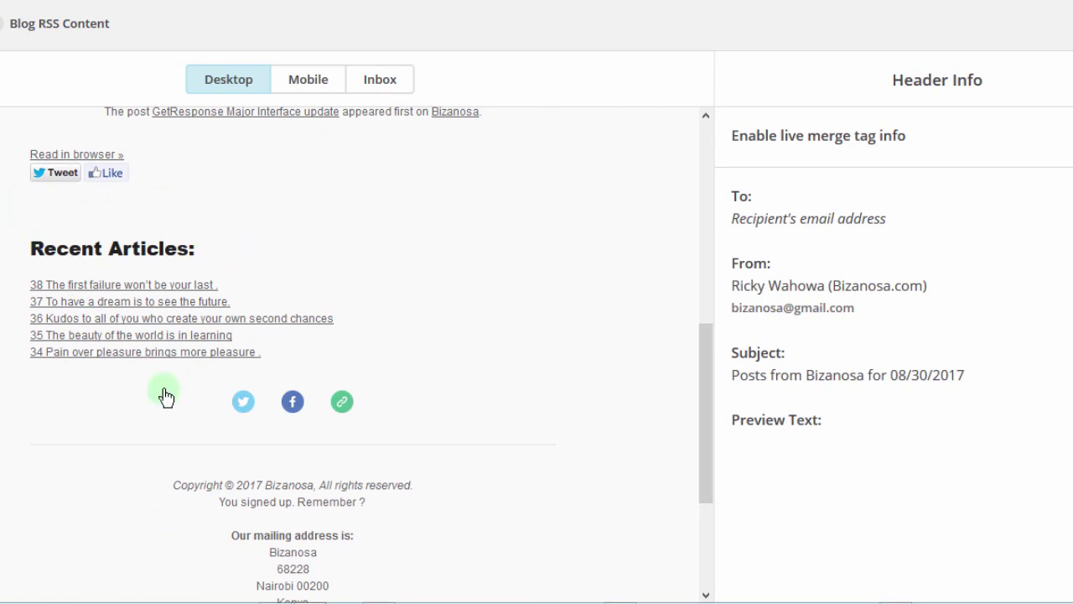
left_click(707, 402)
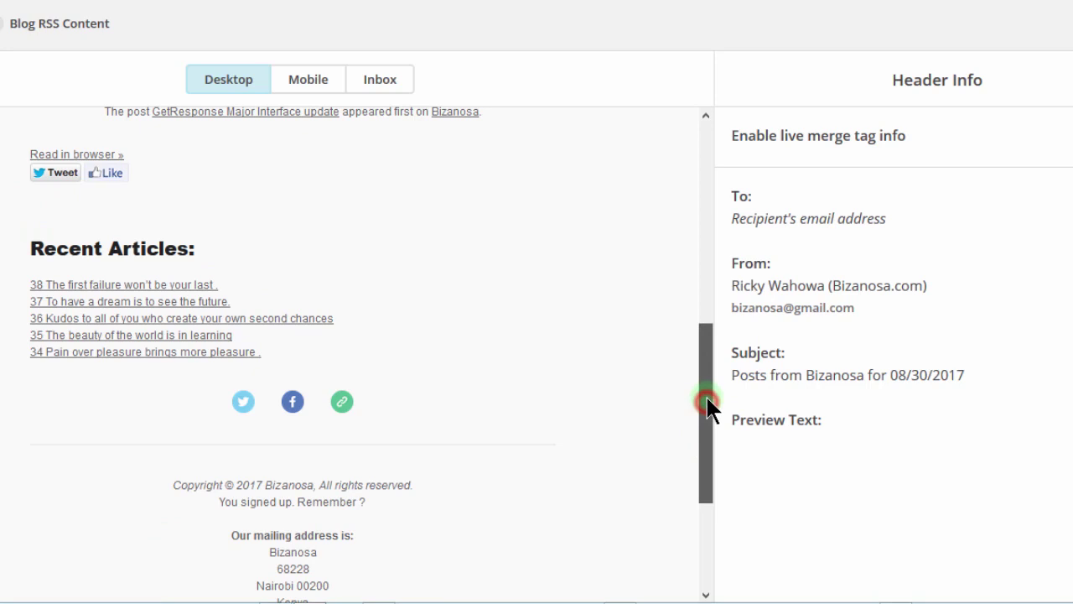
left_click_drag(707, 402, 778, 155)
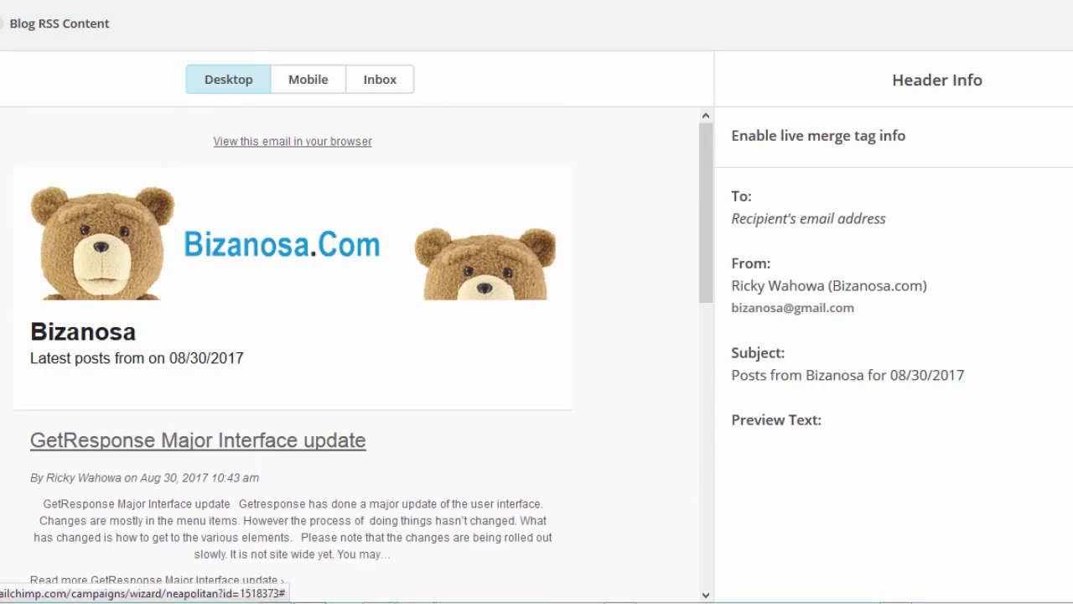
left_click(1071, 24)
Step: Reopen the RSS Items block, make the *|RSS:RECENT|* tag bold and set its font size to 18
left_click(194, 334)
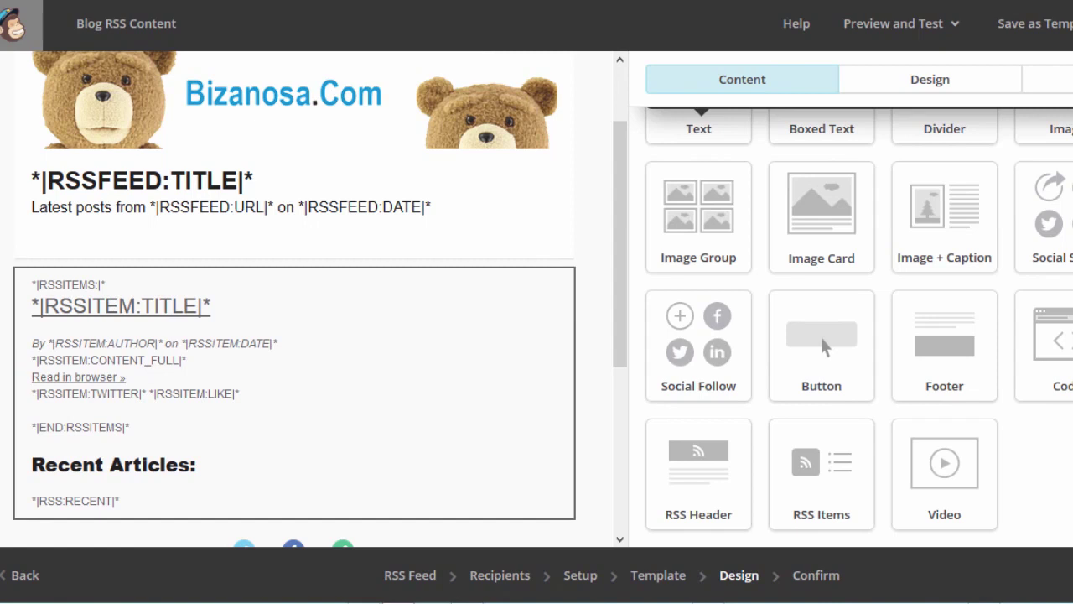
scroll(851, 335, "down", 5)
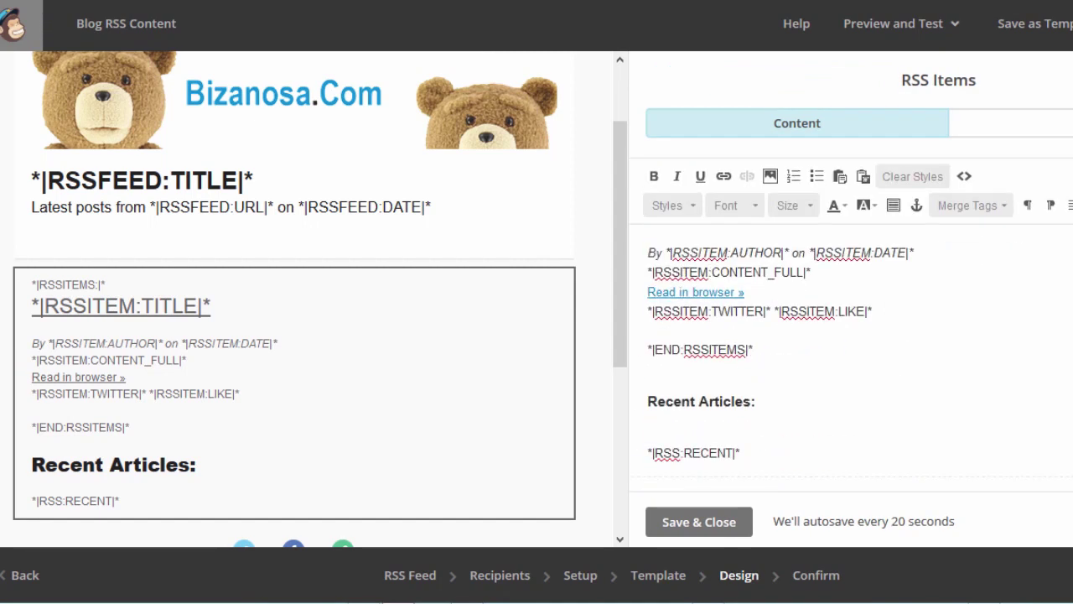
scroll(759, 352, "up", 2)
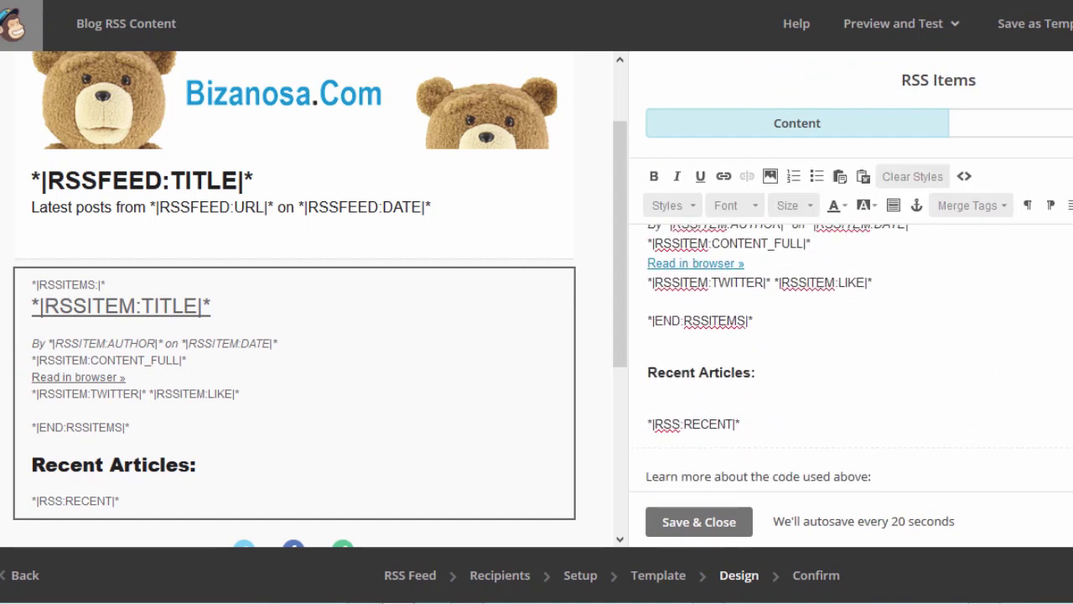
scroll(758, 352, "down", 2)
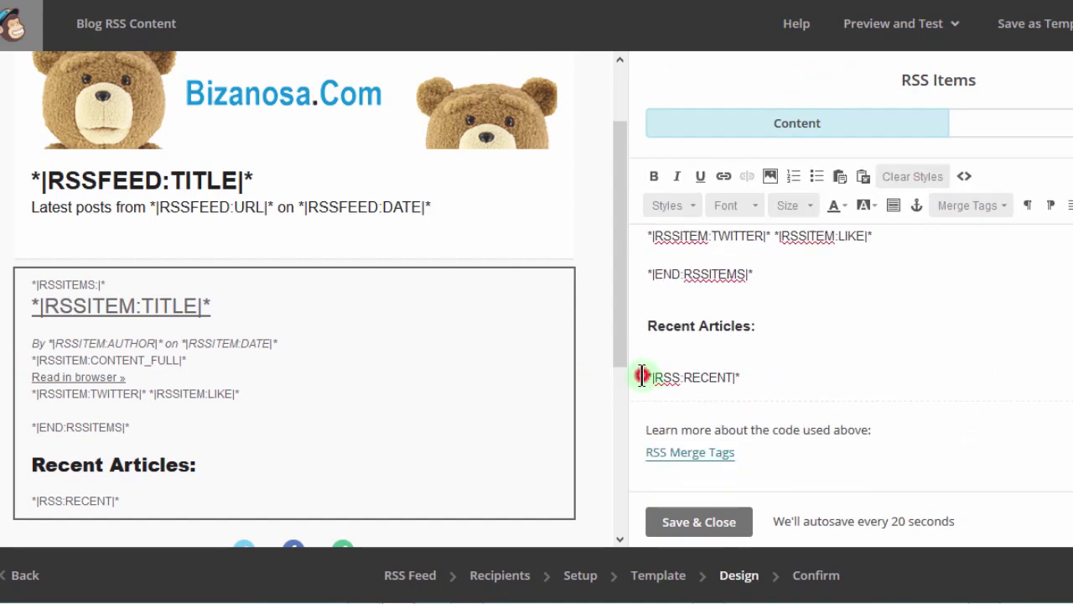
left_click_drag(642, 376, 790, 383)
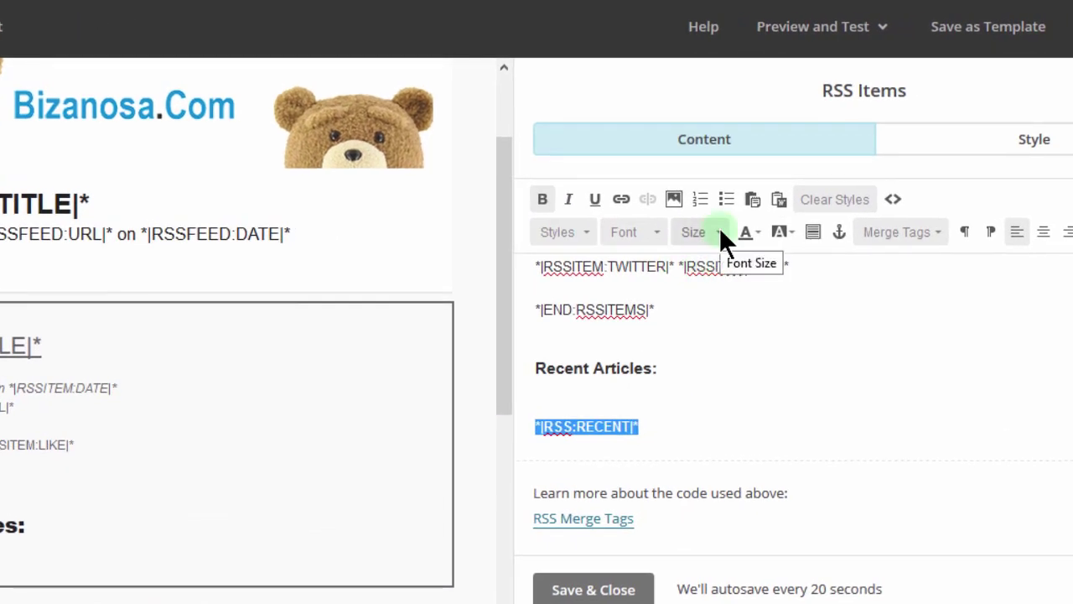
left_click(719, 227)
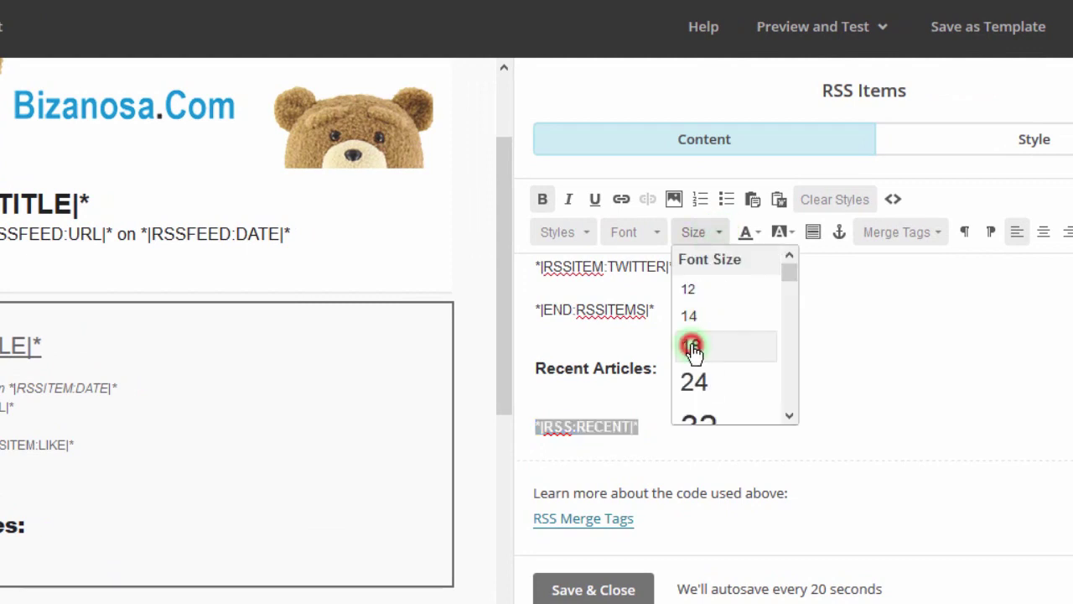
left_click(693, 346)
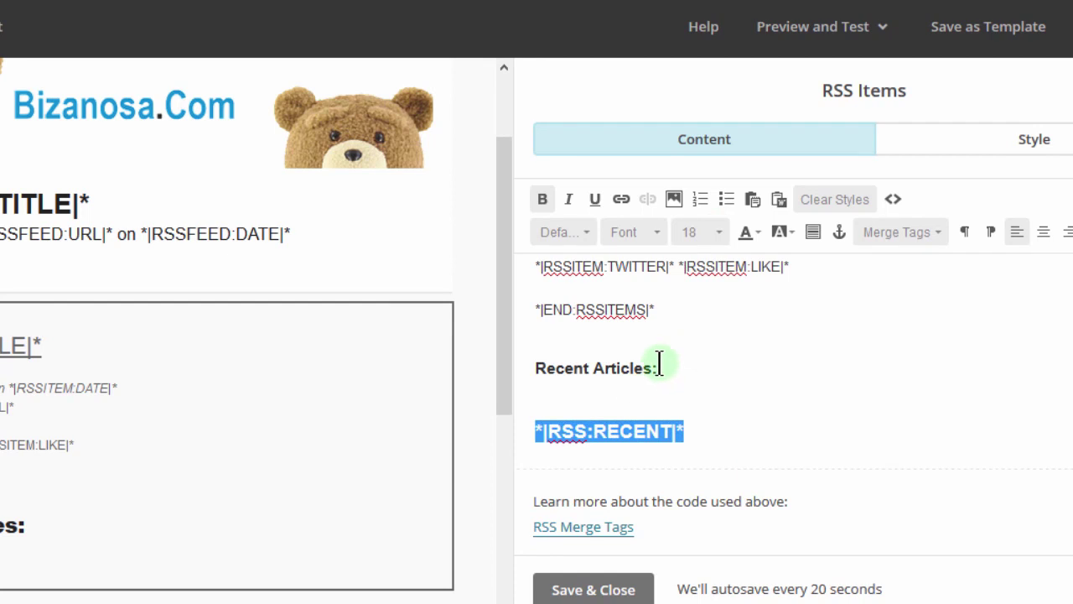
left_click(724, 427)
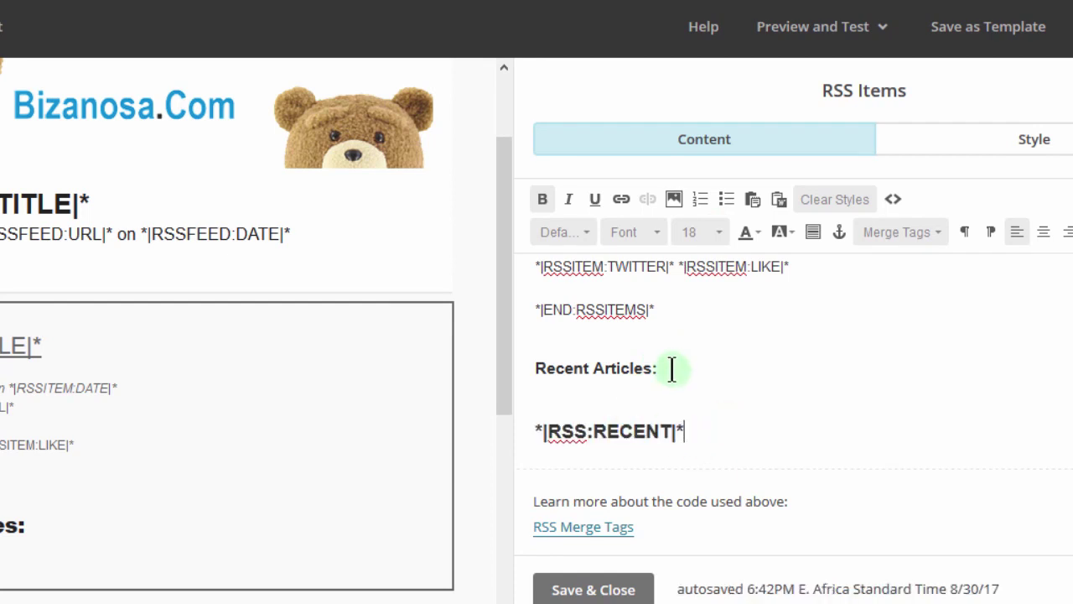
Step: Set the font size of the "Recent Articles:" heading to 24, and save and close the RSS Items block
left_click_drag(671, 365, 529, 355)
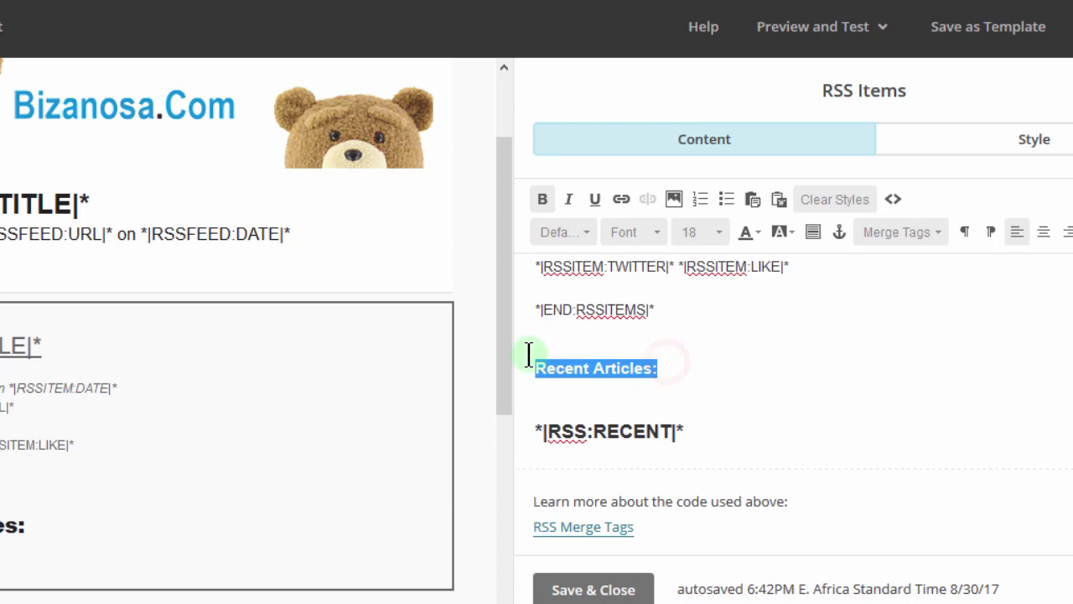
left_click(715, 232)
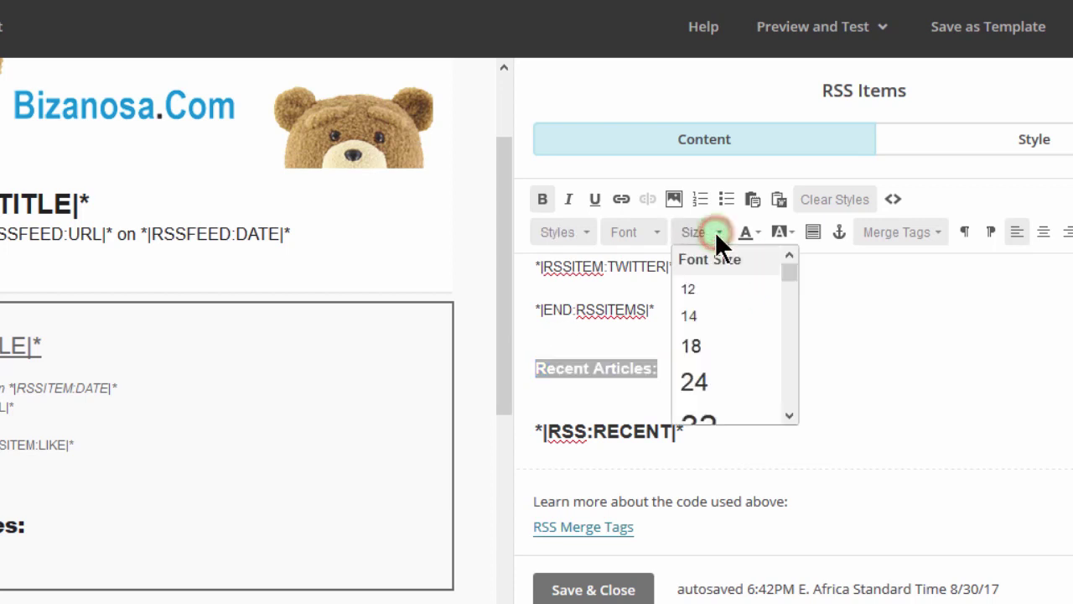
left_click(696, 379)
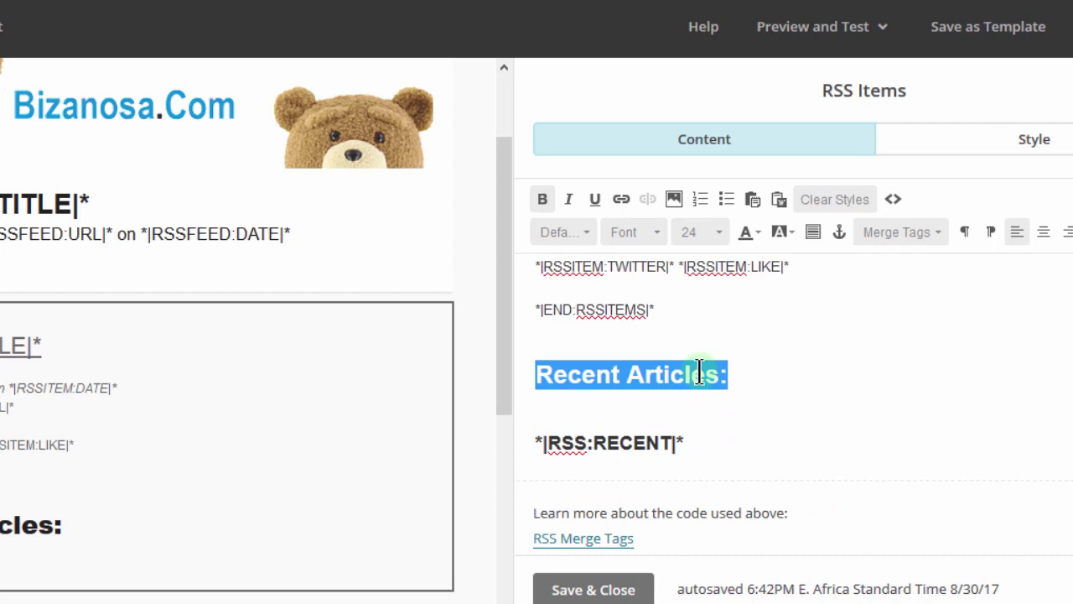
left_click(723, 464)
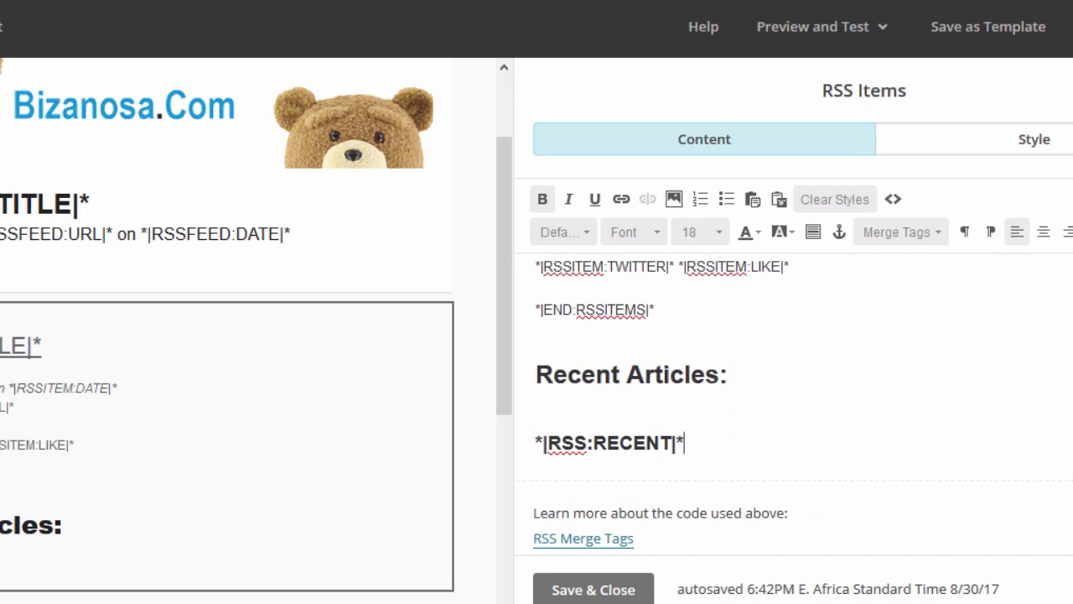
scroll(724, 453, "down", 1)
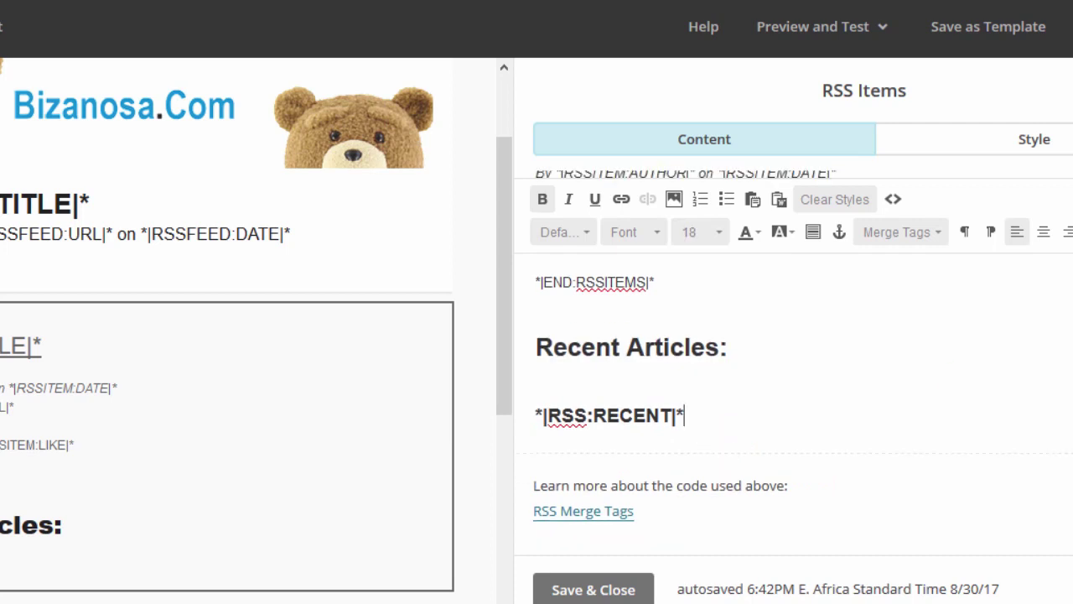
scroll(680, 403, "up", 5)
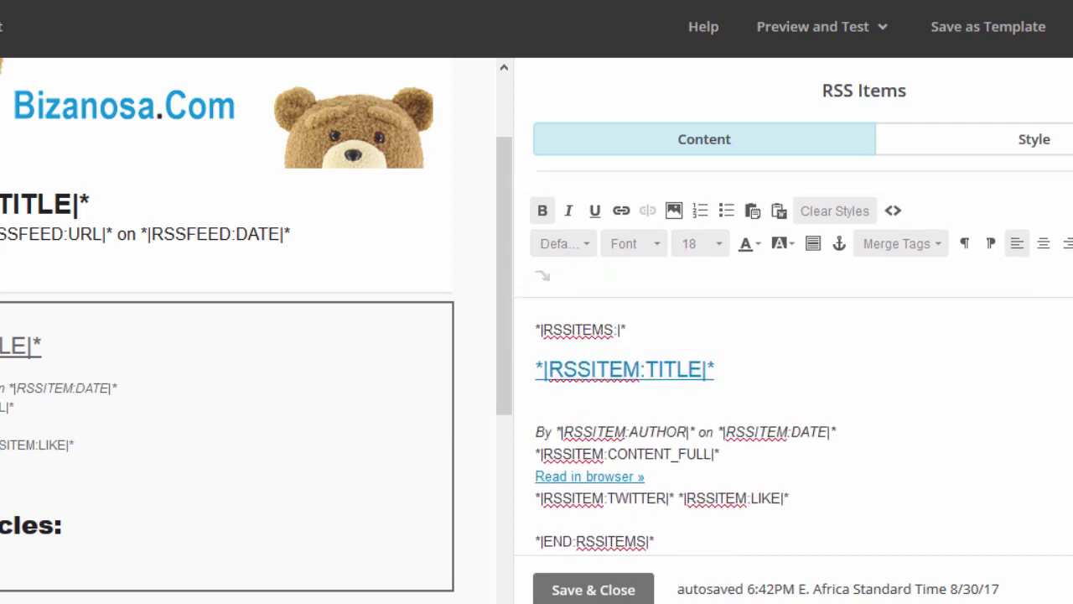
scroll(723, 453, "down", 5)
left_click(585, 590)
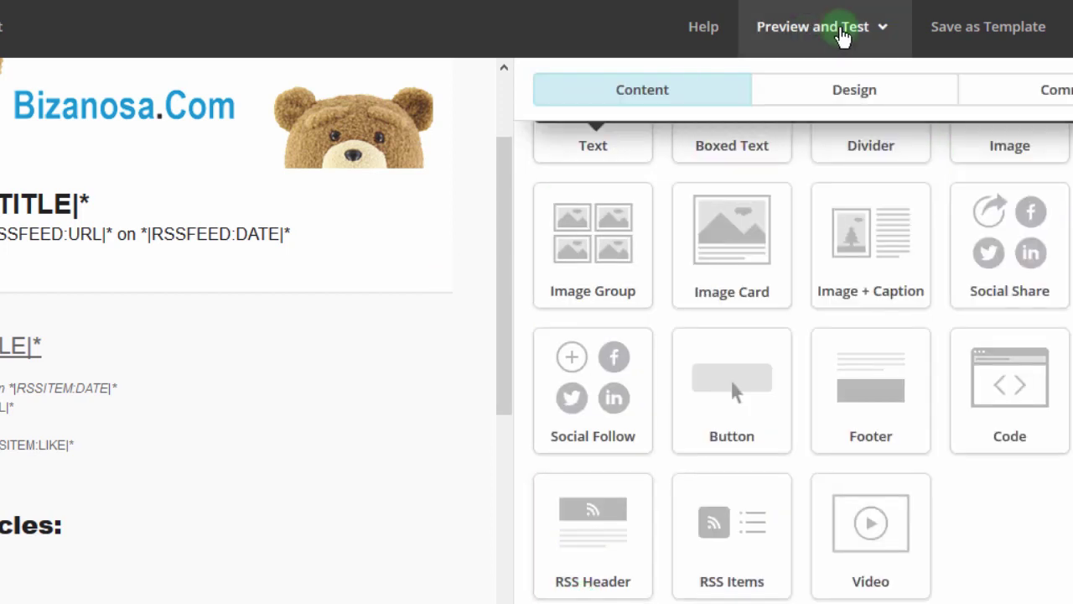
Step: Preview the email in desktop view and check the formatting of the Recent Articles section
left_click(841, 35)
left_click(786, 92)
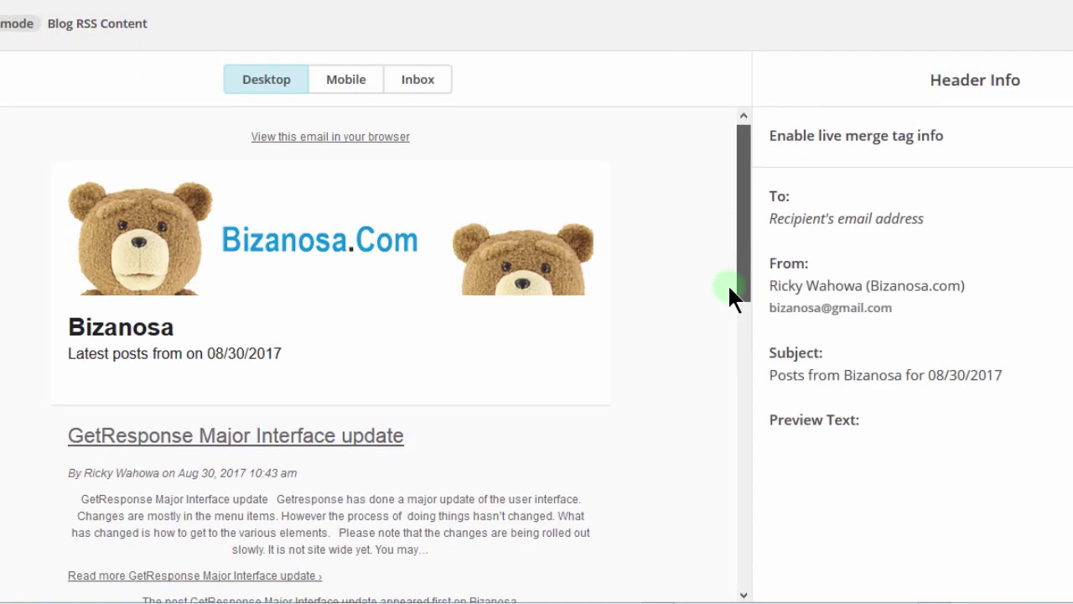
scroll(725, 352, "down", 8)
scroll(721, 372, "down", 3)
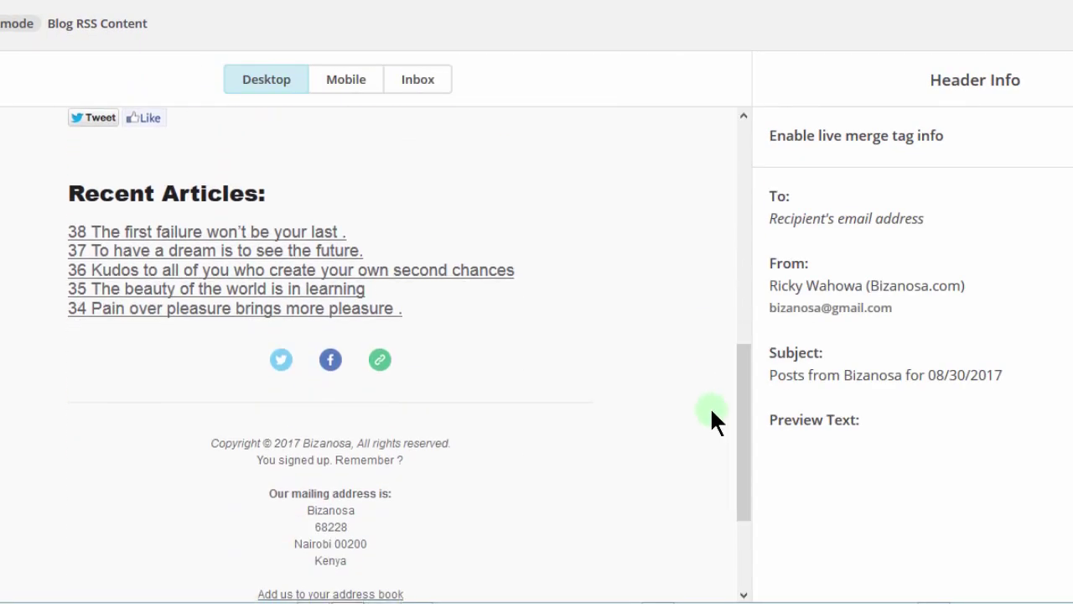
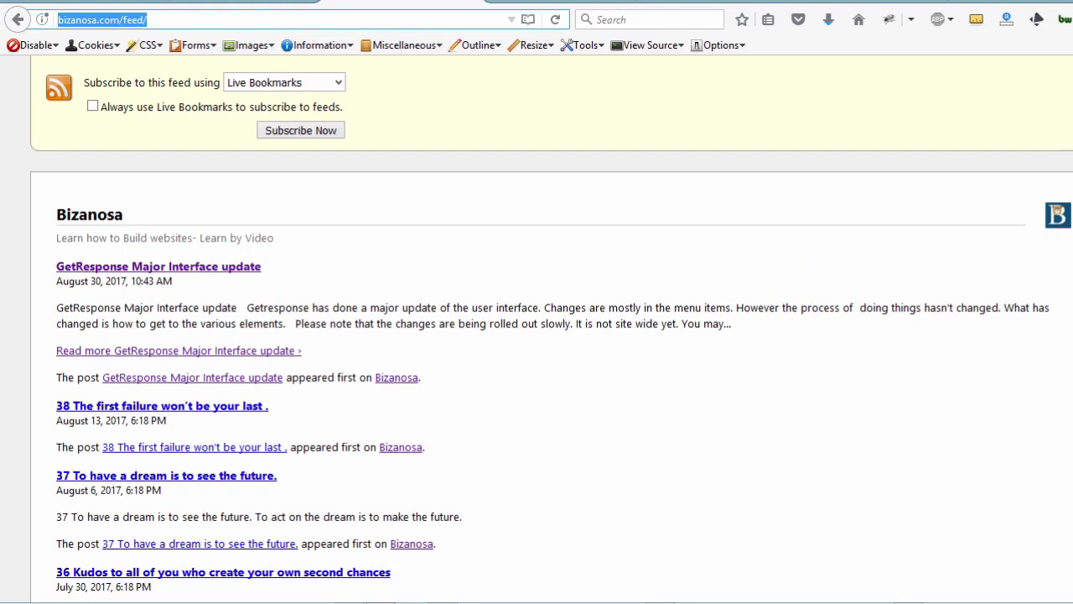
Step: Look through the posts on the bizanosa.com/feed/ page, return to the top of the email preview and exit it
scroll(537, 327, "down", 8)
scroll(536, 327, "down", 3)
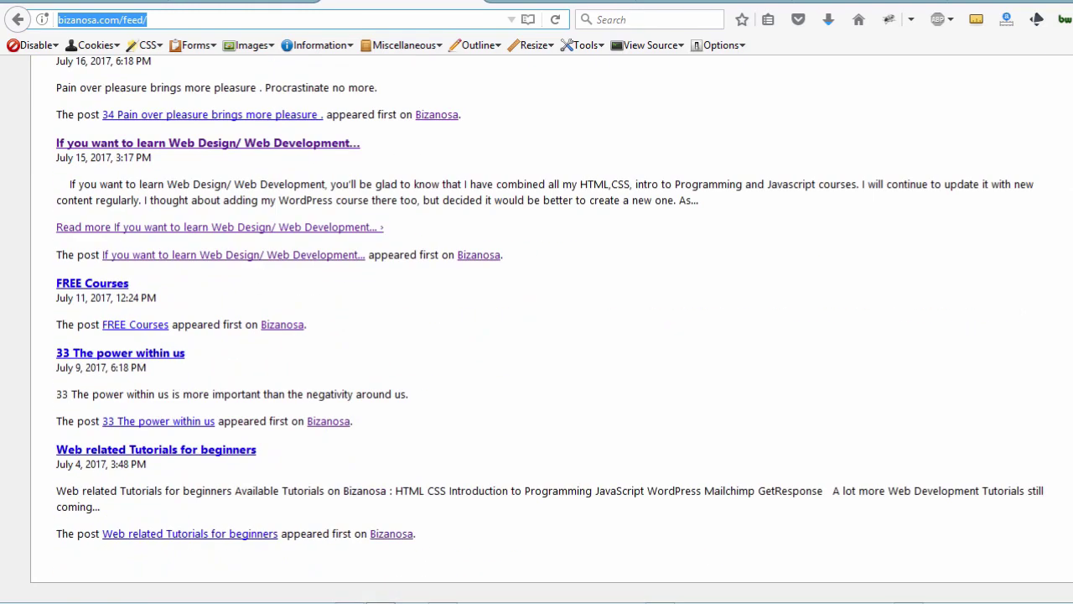
scroll(536, 327, "up", 11)
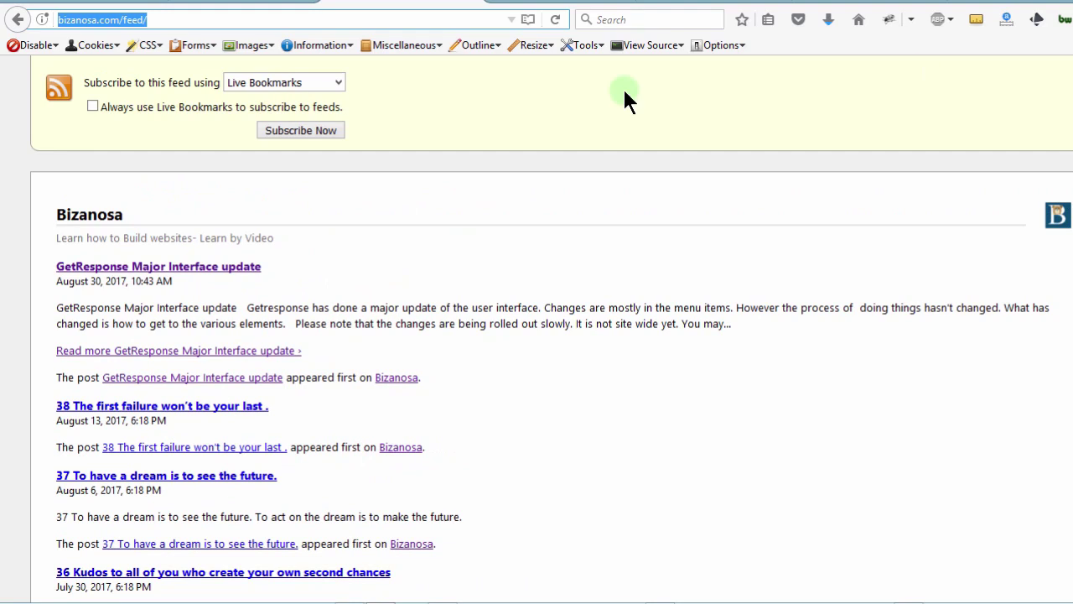
left_click(117, 4)
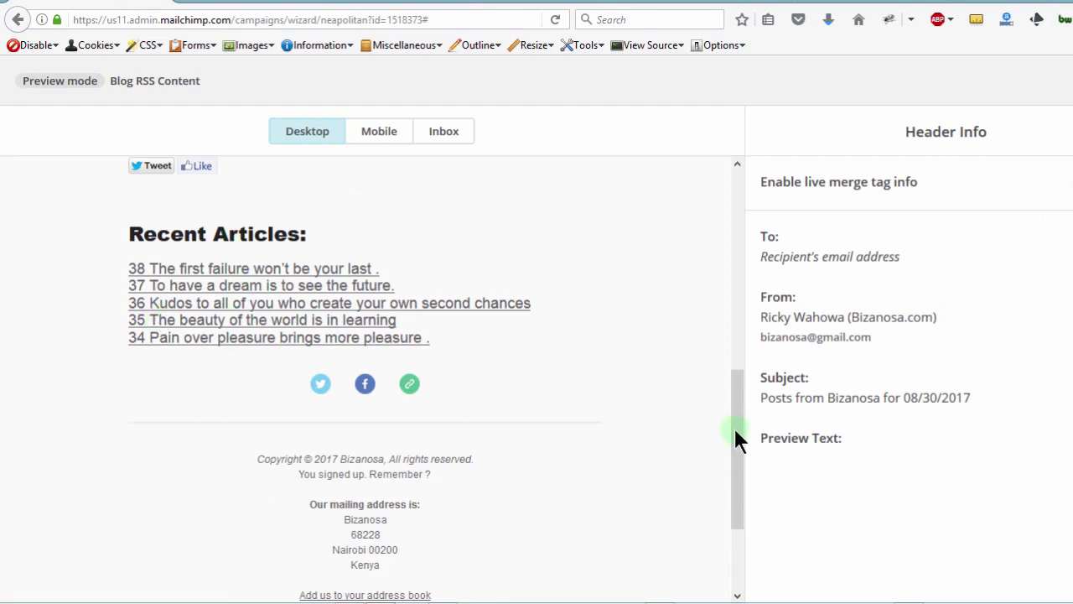
left_click_drag(733, 500, 737, 251)
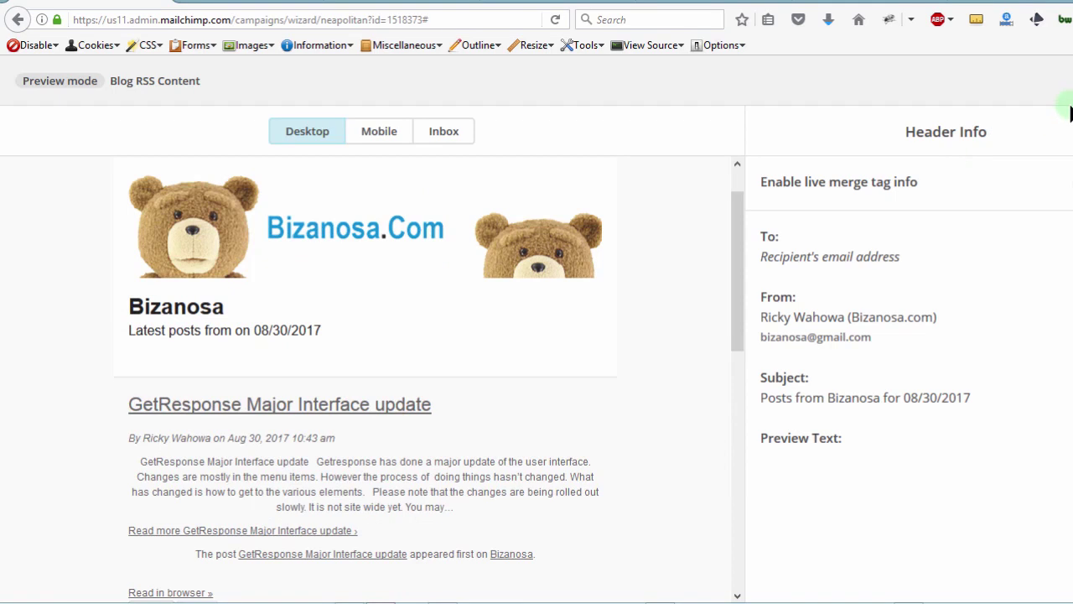
left_click(1072, 81)
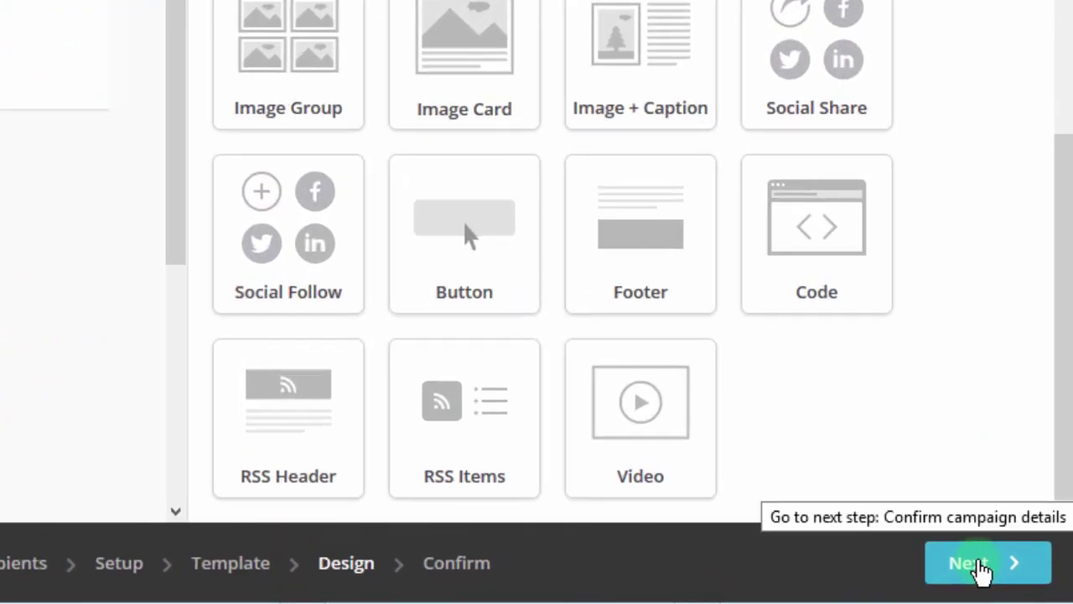
Step: Continue to the campaign's Confirm stage and review its checklist from the RSS feed down to MonkeyRewards
left_click(979, 567)
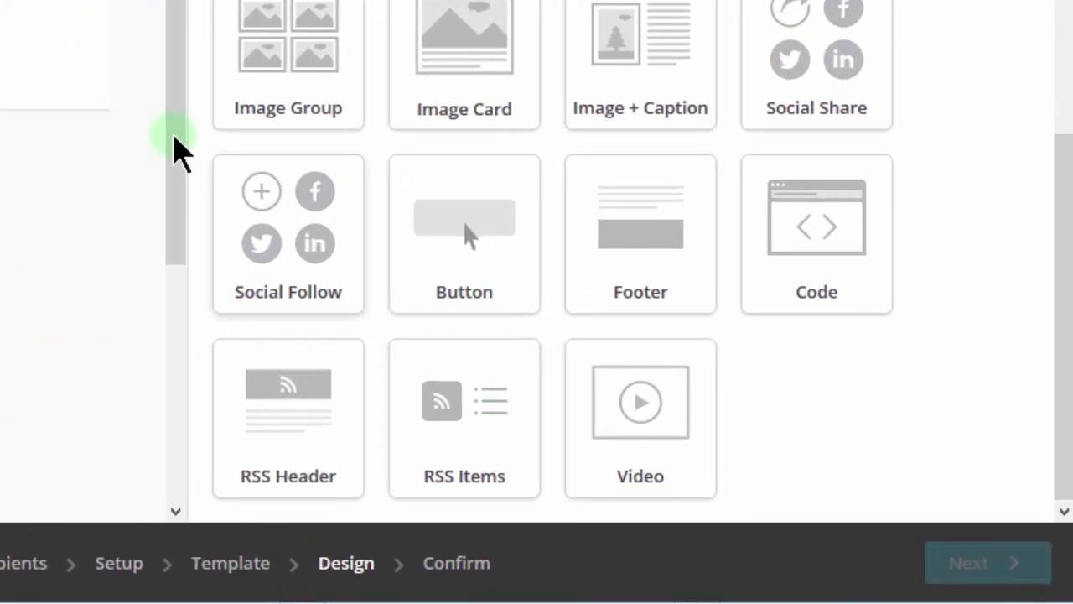
left_click_drag(173, 91, 314, 0)
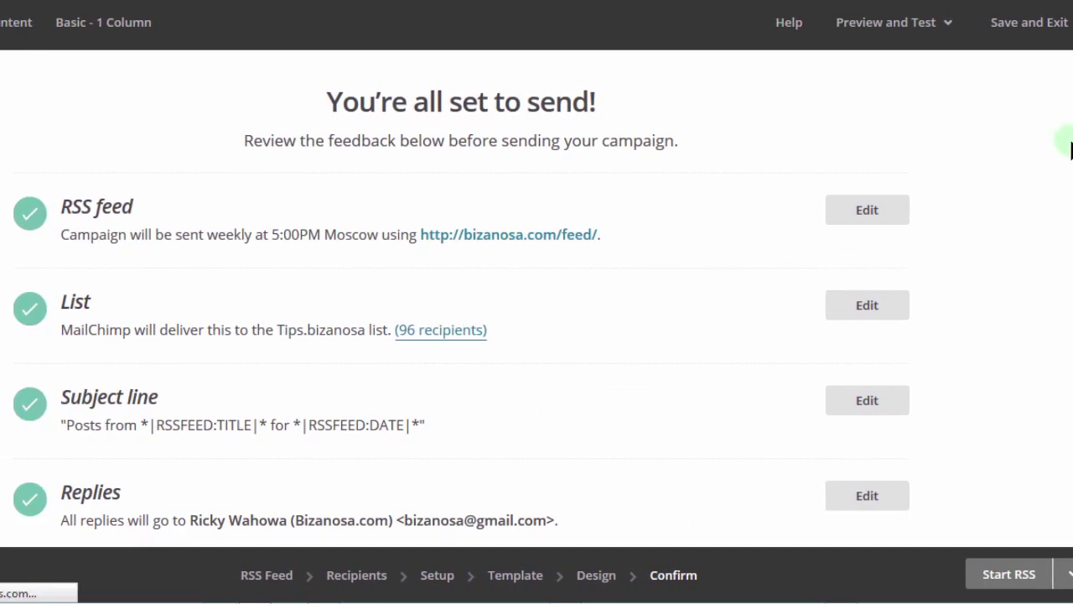
scroll(1058, 401, "down", 3)
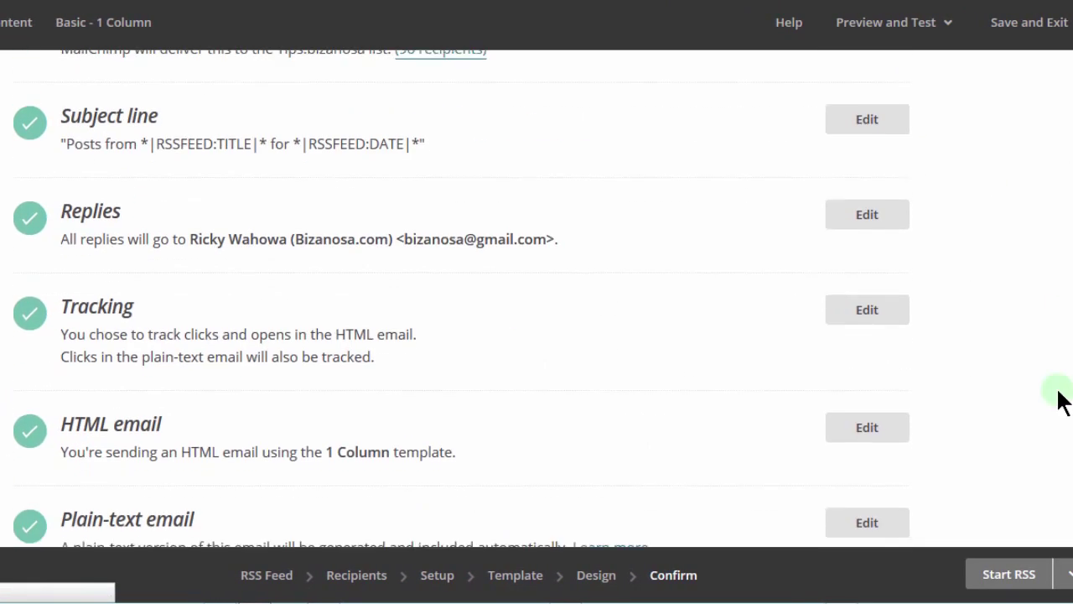
scroll(1058, 401, "down", 3)
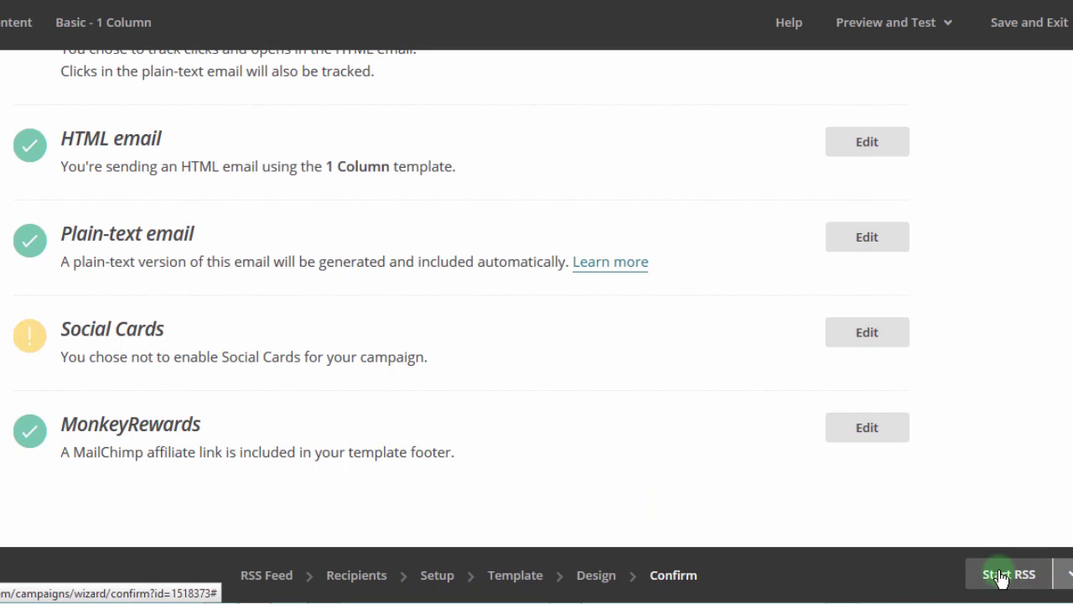
Step: Send the first email now and start the RSS campaign, confirming the start
left_click(1069, 575)
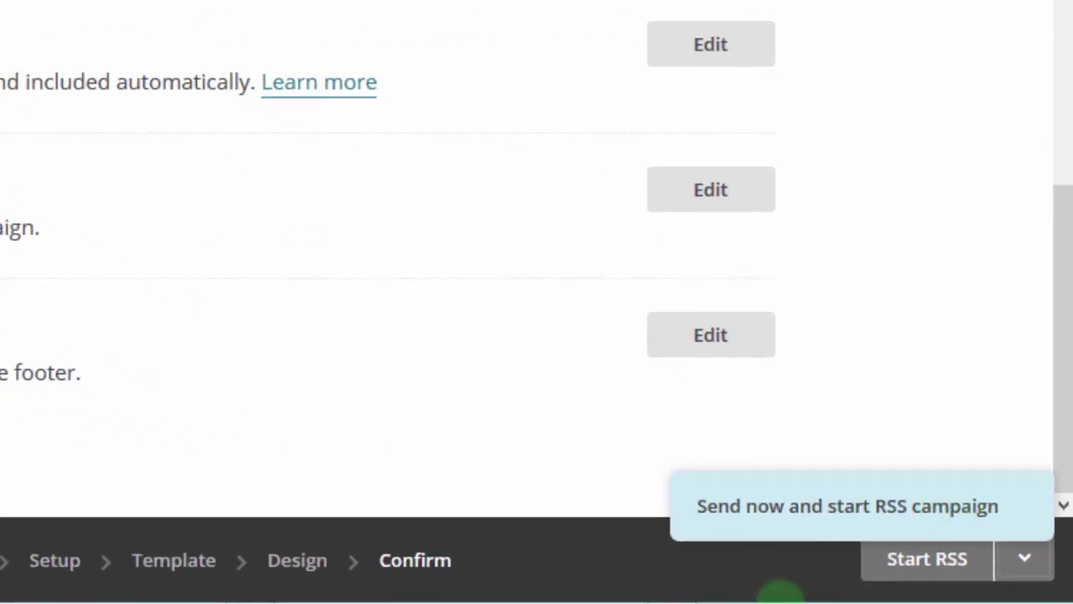
left_click(869, 520)
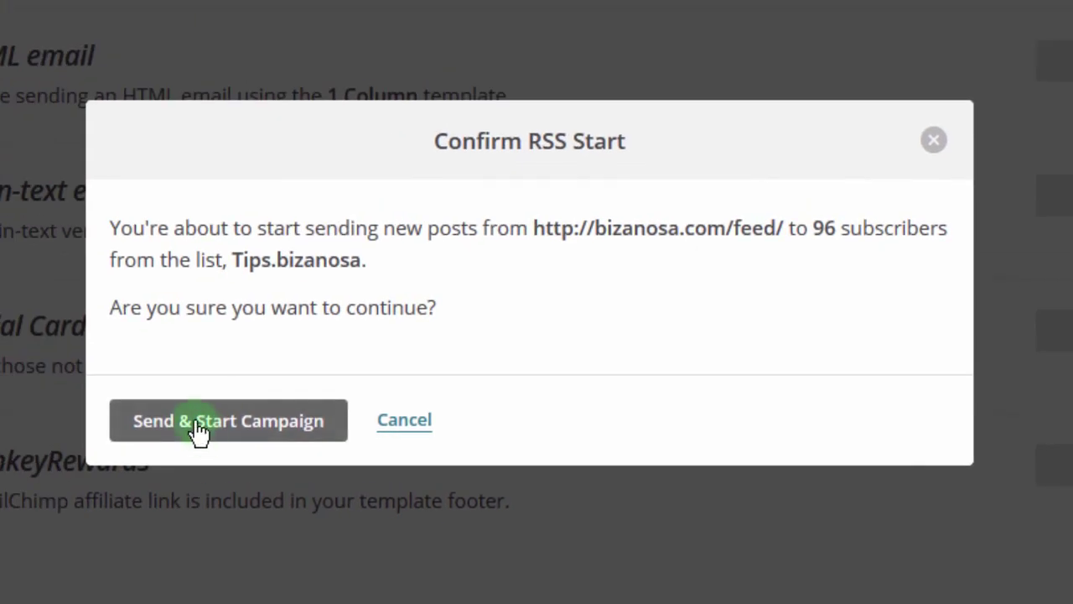
left_click(199, 428)
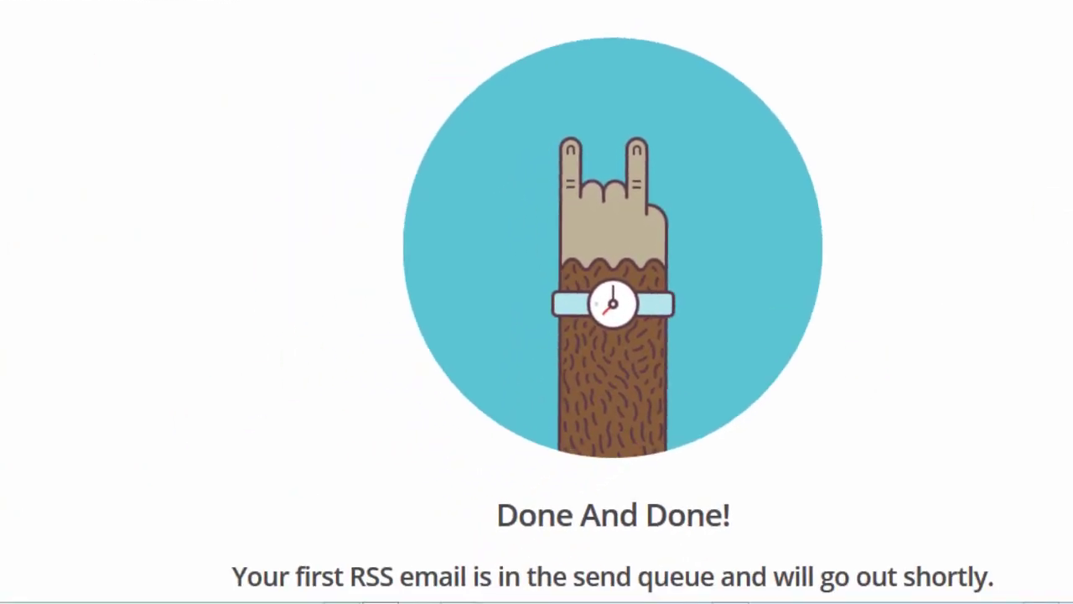
Step: Read the campaign's send confirmation and delivery schedule, and go to the Campaigns page
scroll(536, 302, "down", 6)
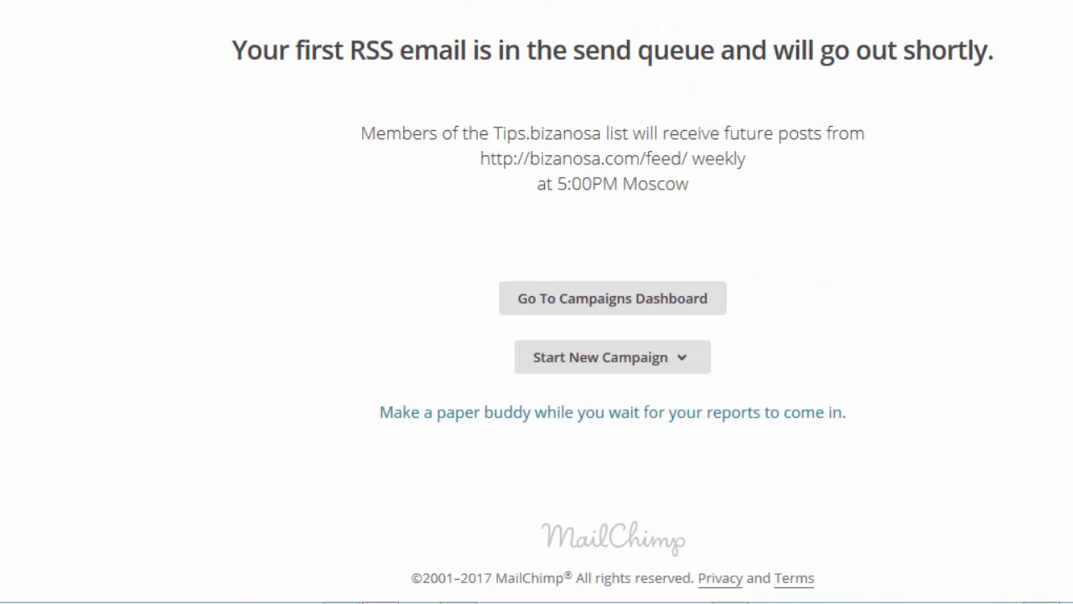
scroll(537, 302, "up", 6)
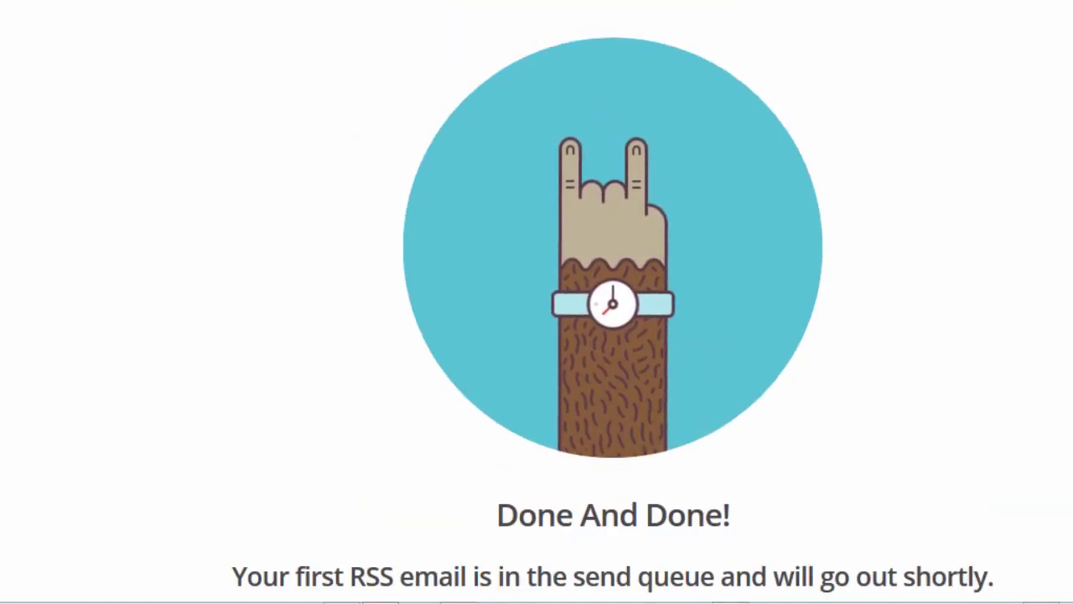
scroll(536, 302, "down", 6)
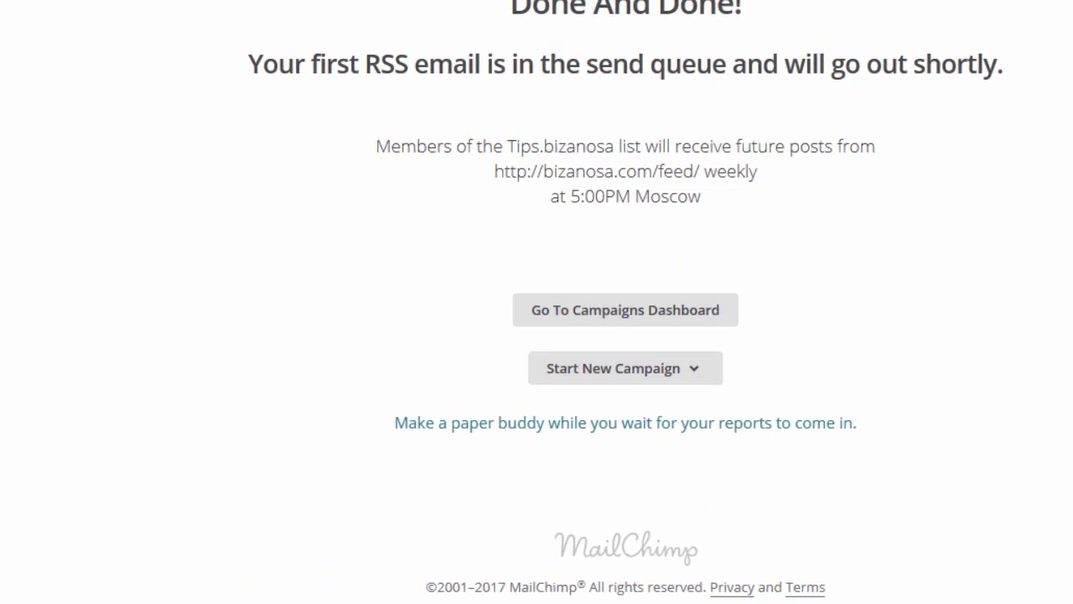
scroll(536, 302, "up", 5)
scroll(536, 302, "down", 1)
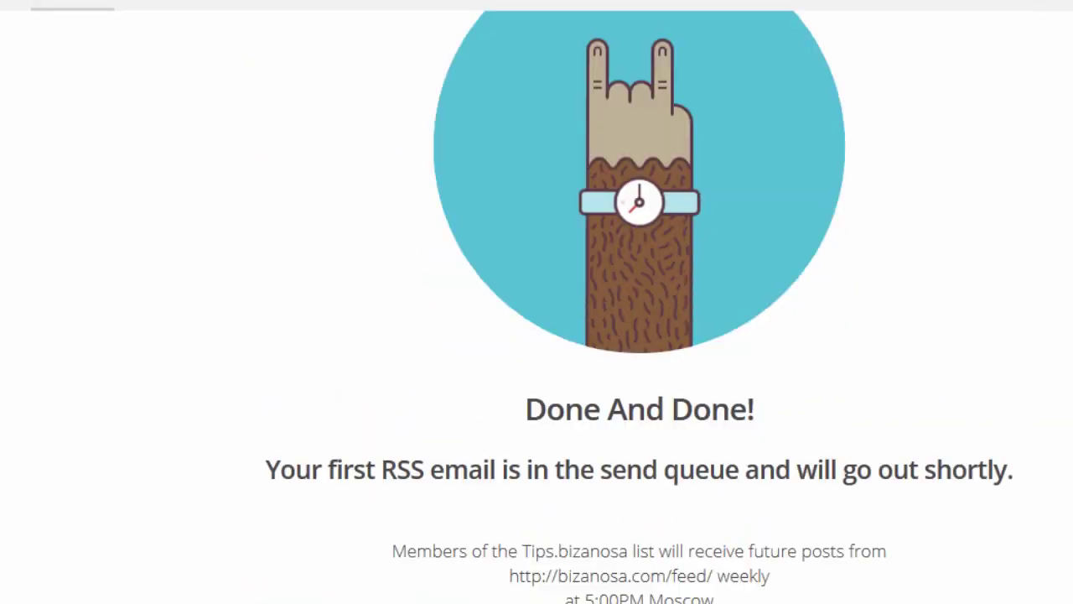
scroll(536, 302, "down", 5)
scroll(537, 302, "up", 6)
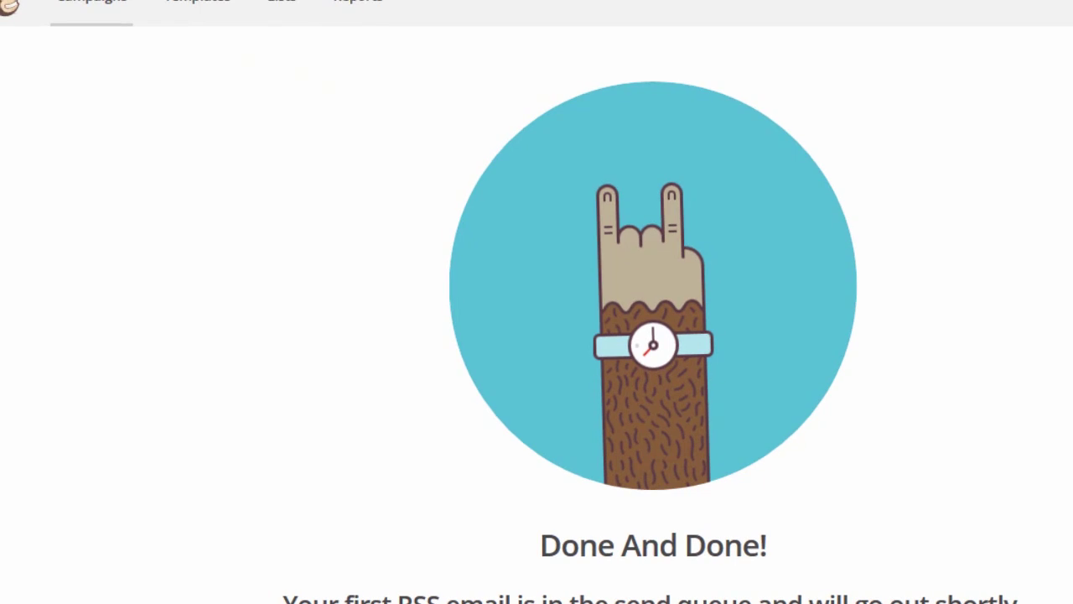
left_click(117, 20)
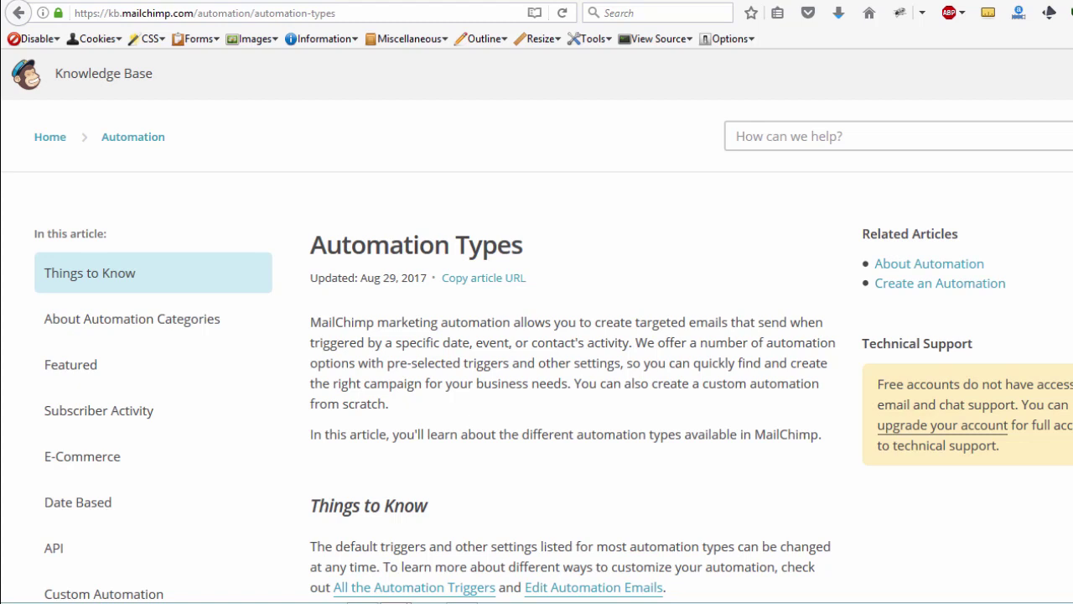
Step: Review the Automation Types article from Things to Know through the automation categories and Subscriber Activity to the E-Commerce section
scroll(536, 361, "down", 5)
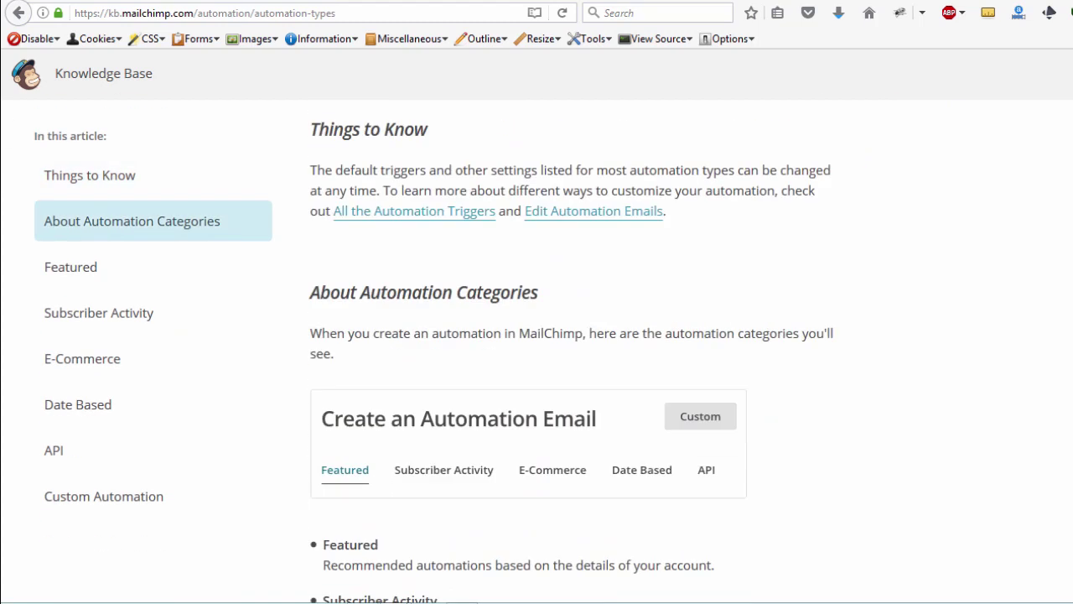
scroll(537, 360, "down", 3)
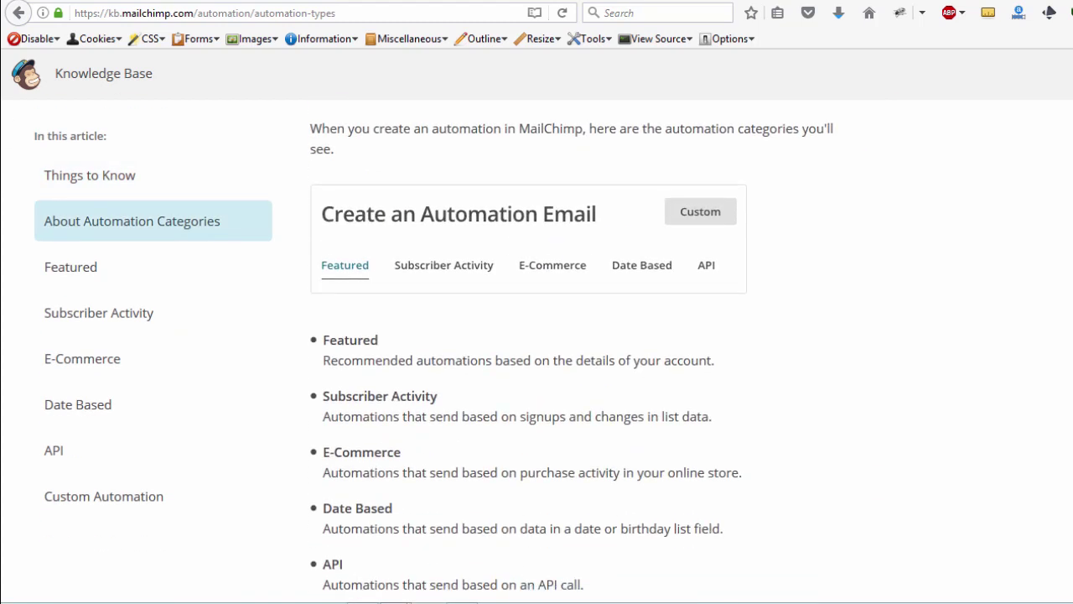
scroll(536, 361, "up", 4)
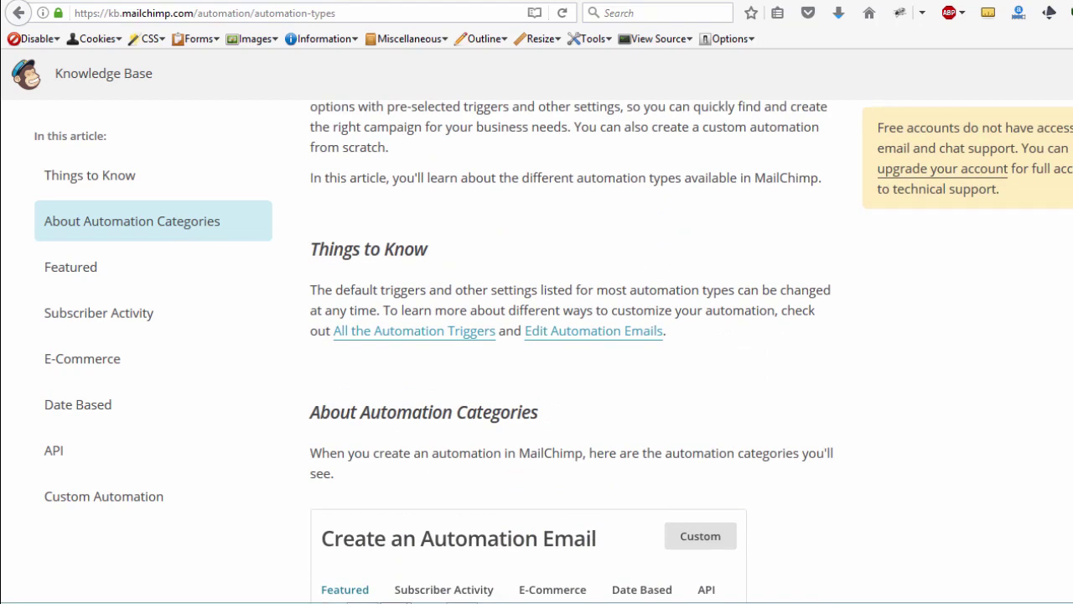
scroll(536, 348, "down", 6)
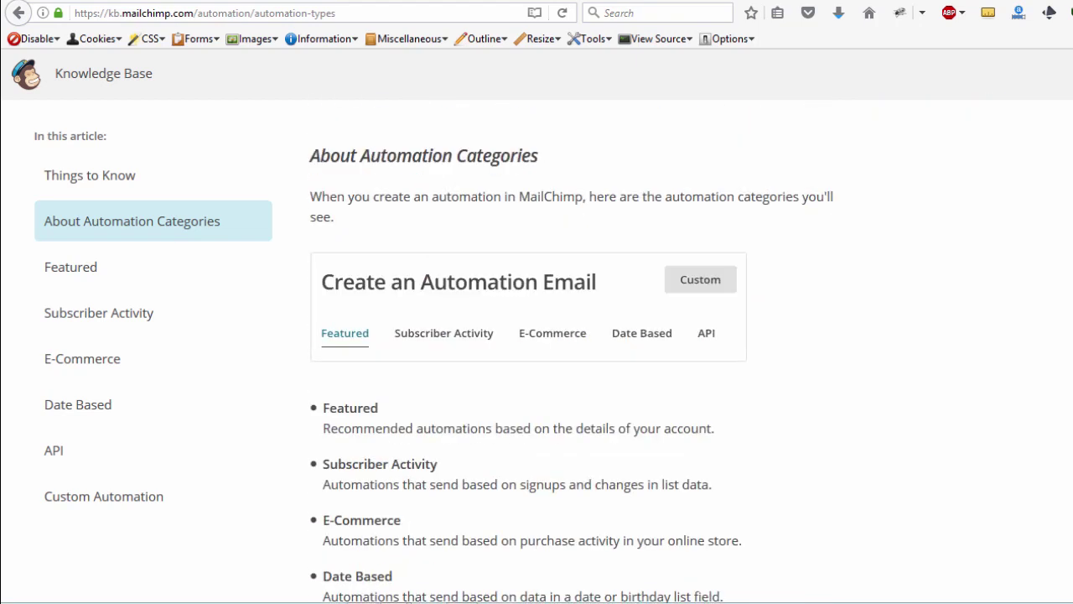
scroll(537, 352, "down", 10)
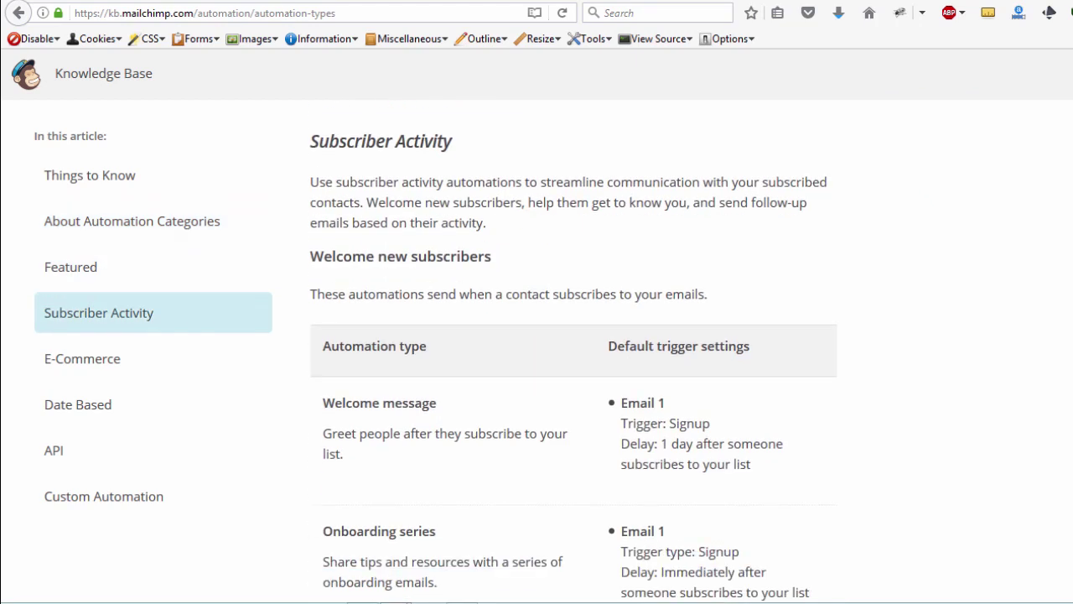
scroll(573, 361, "down", 15)
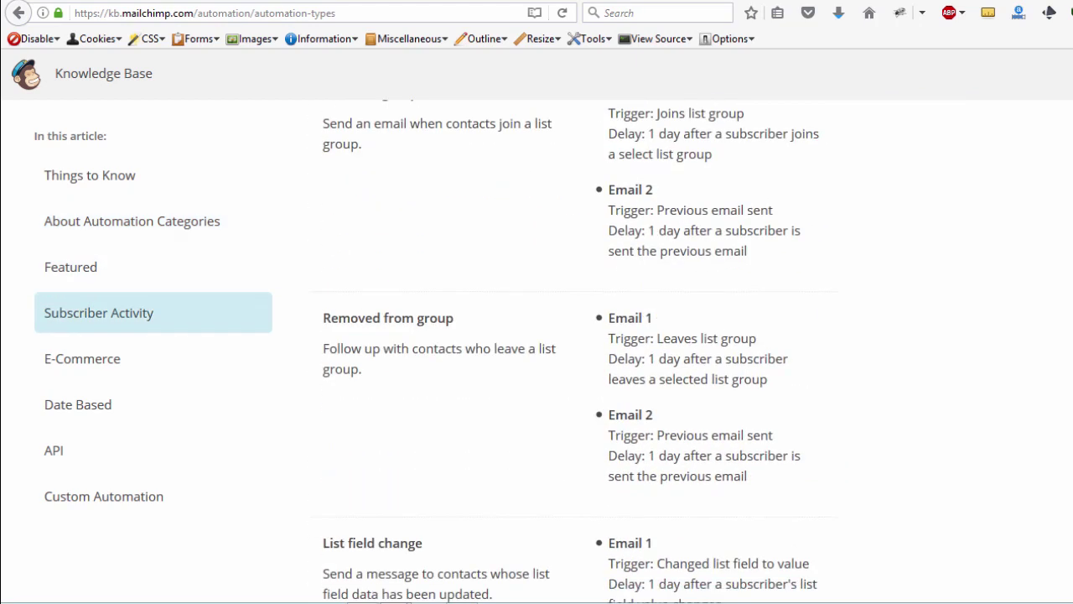
scroll(574, 360, "up", 1)
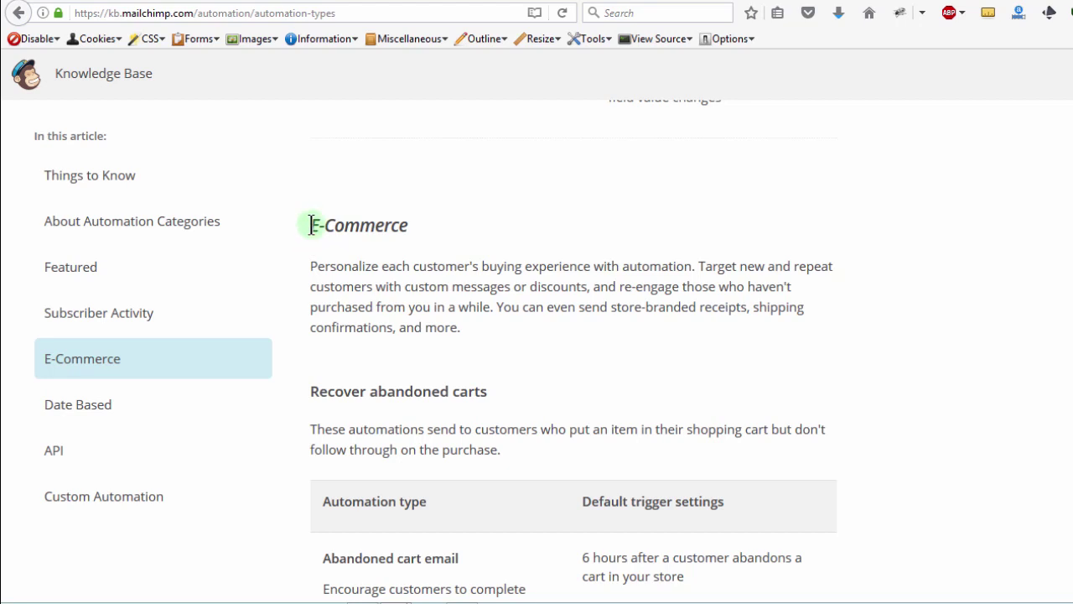
left_click_drag(310, 225, 407, 223)
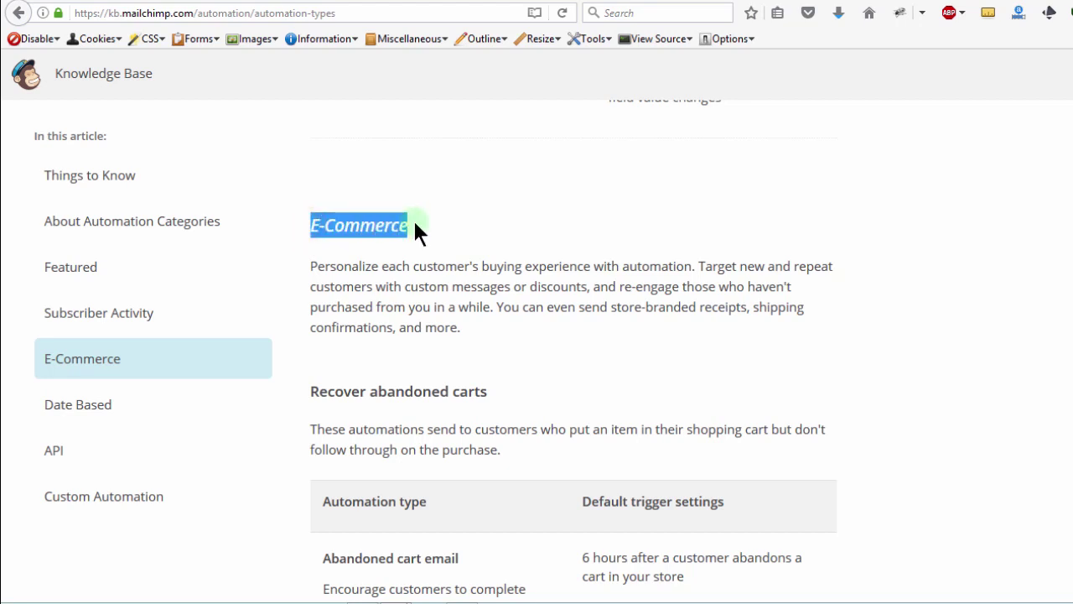
left_click(389, 225)
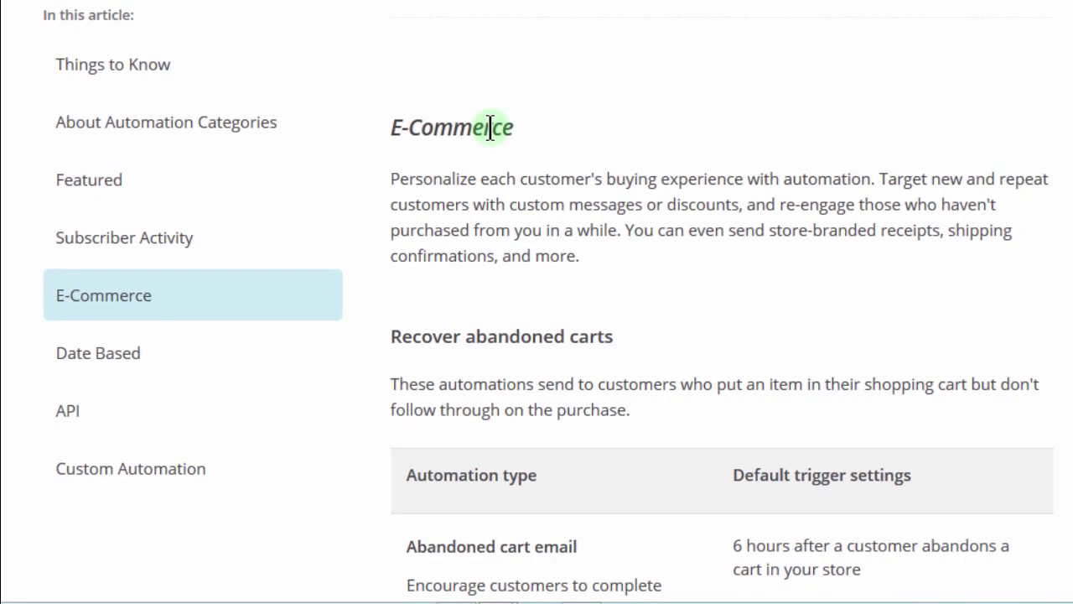
Step: Look through the E-Commerce automation types and open the "Create an Abandoned Cart Email" article in a new tab
scroll(491, 126, "down", 15)
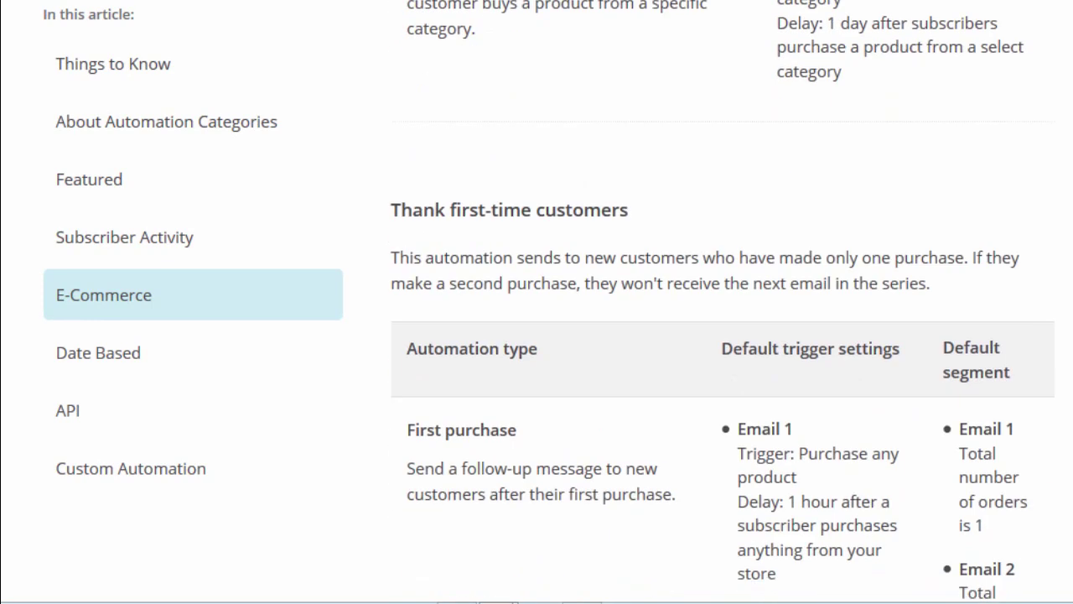
scroll(722, 302, "down", 1)
scroll(723, 302, "up", 12)
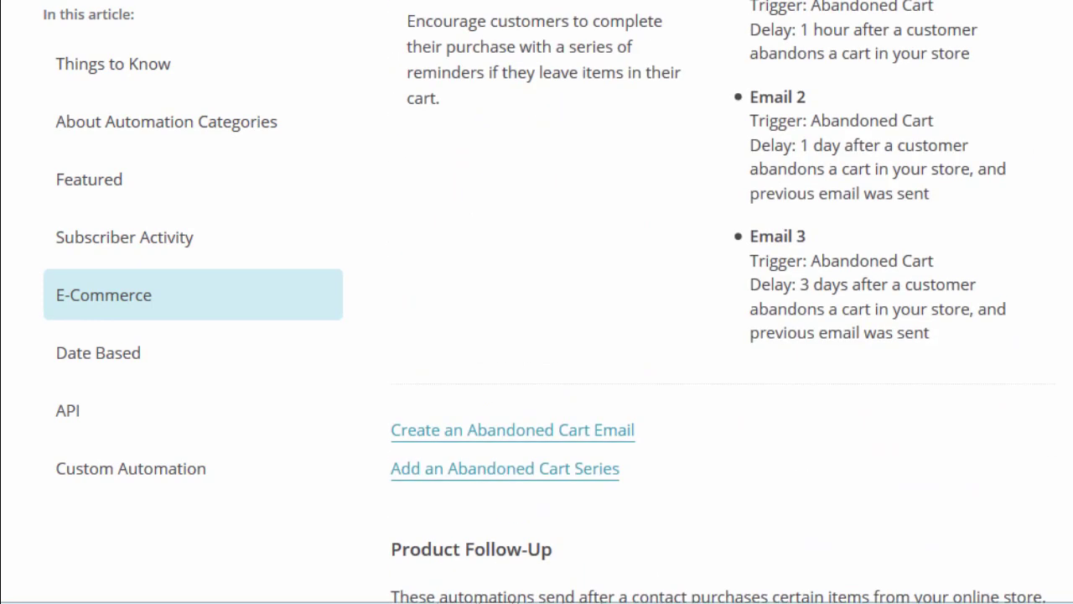
scroll(722, 302, "down", 2)
scroll(722, 302, "down", 2)
scroll(722, 301, "up", 2)
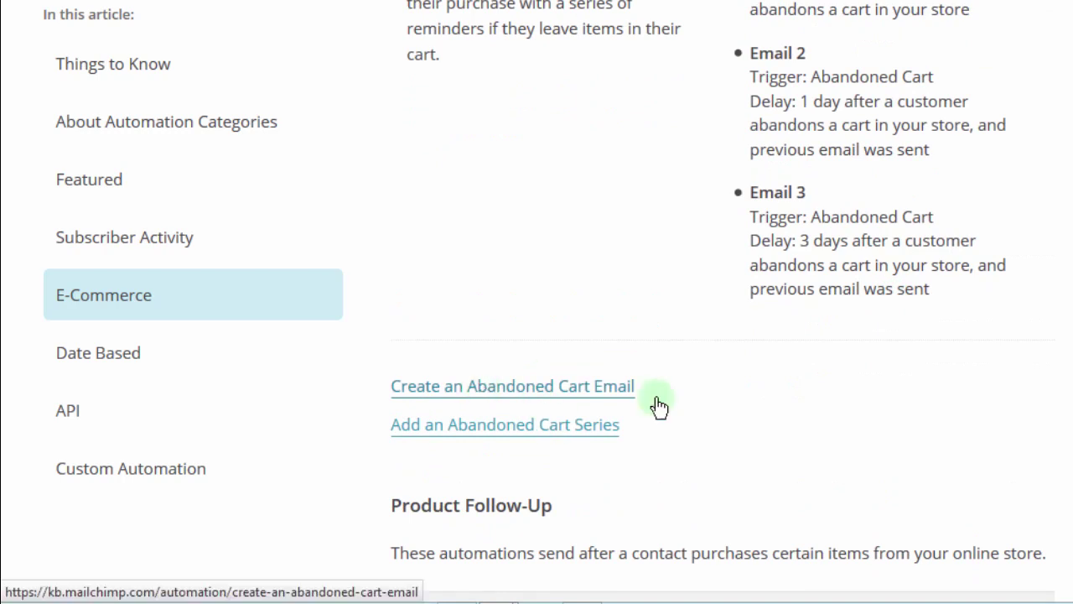
right_click(484, 390)
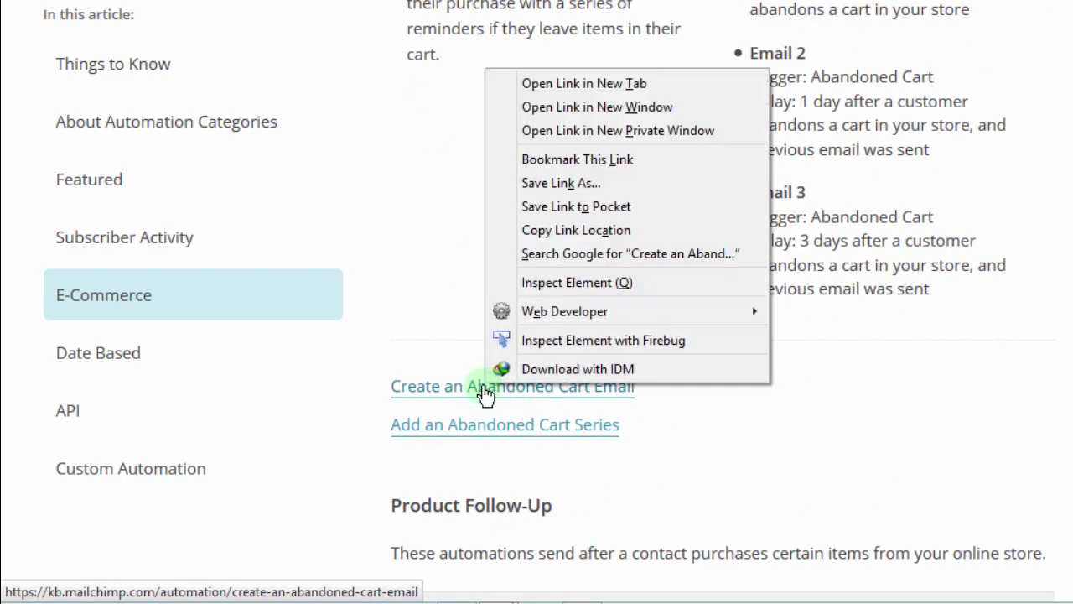
left_click(567, 84)
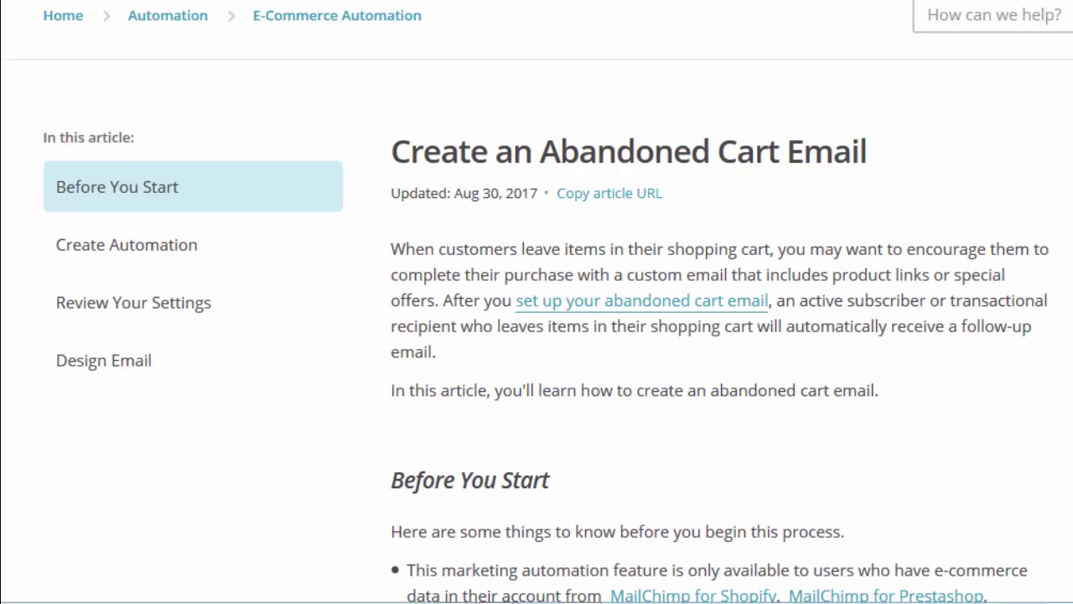
Step: Read the article's Before You Start requirements and open the "MailChimp for Shopify" link in a new tab
scroll(720, 301, "down", 5)
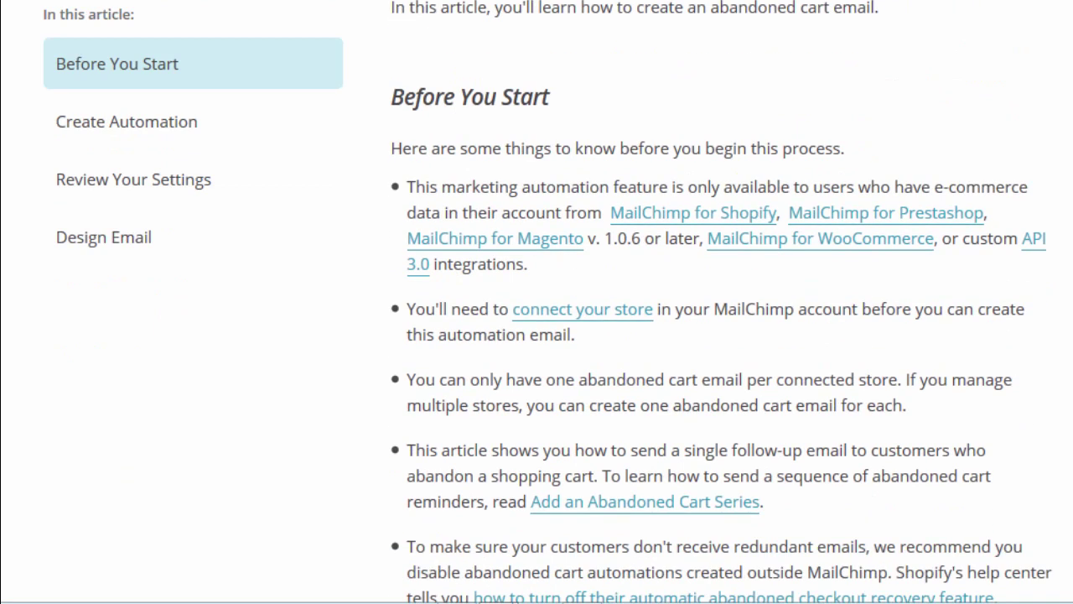
scroll(721, 302, "down", 1)
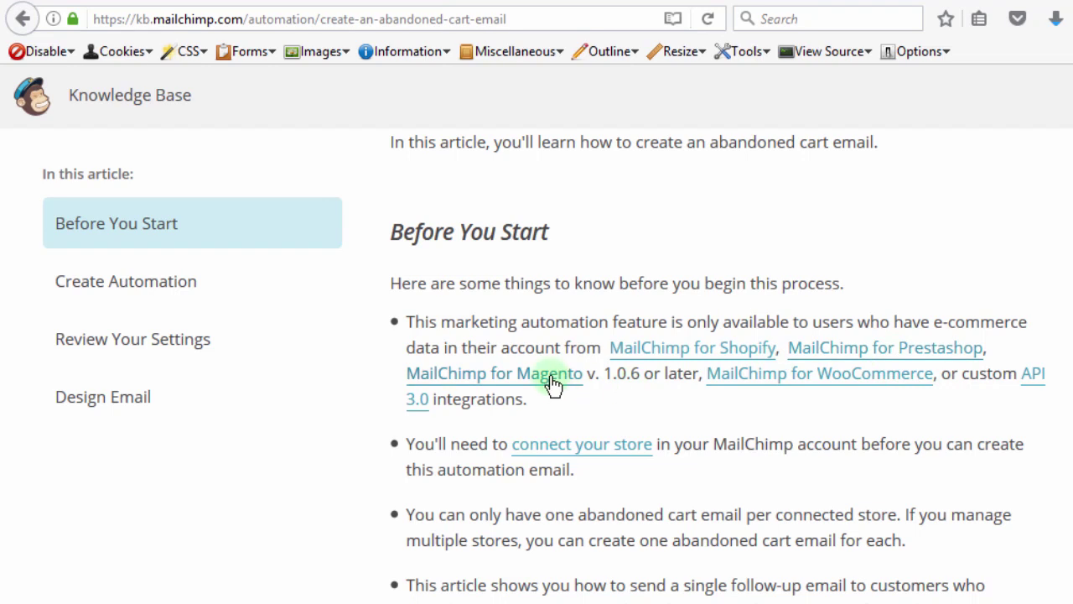
left_click(675, 349)
right_click(676, 349)
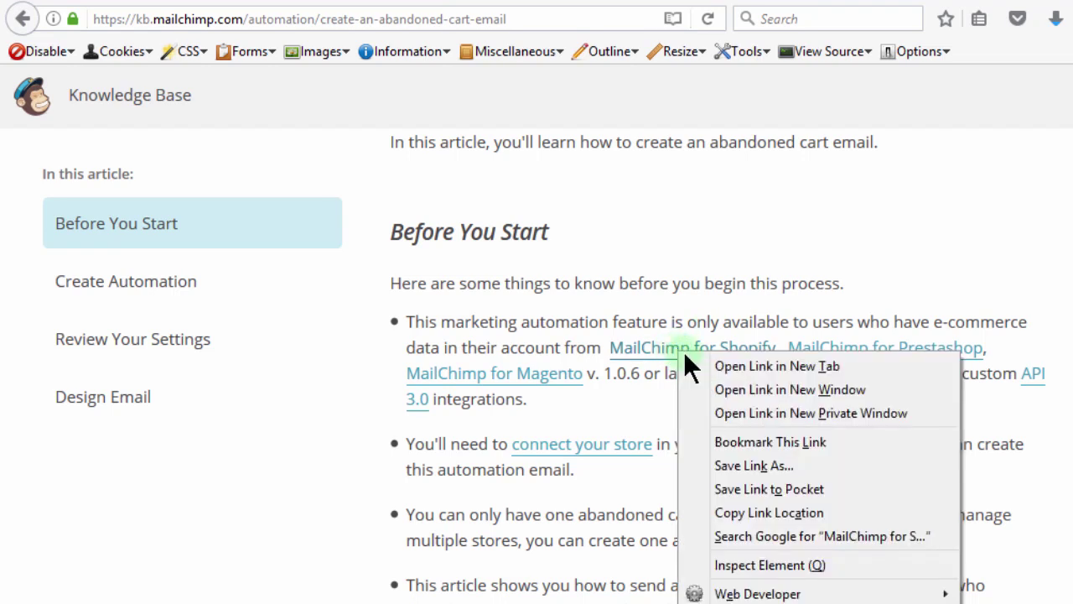
left_click(721, 362)
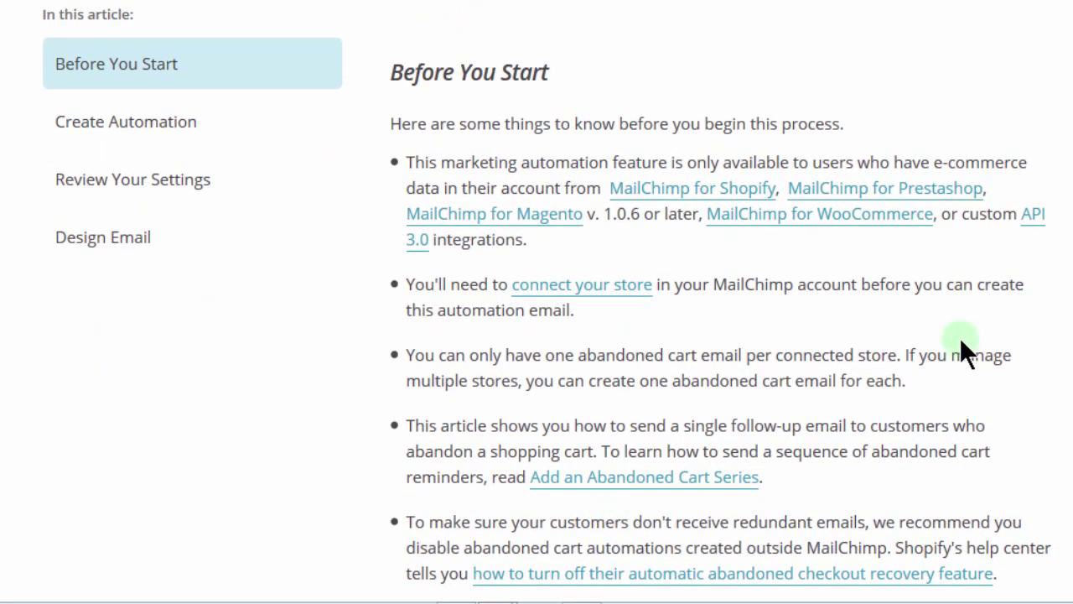
Step: Read the remaining Before You Start notes and the Create Automation instructions for the abandoned cart email
scroll(721, 307, "down", 10)
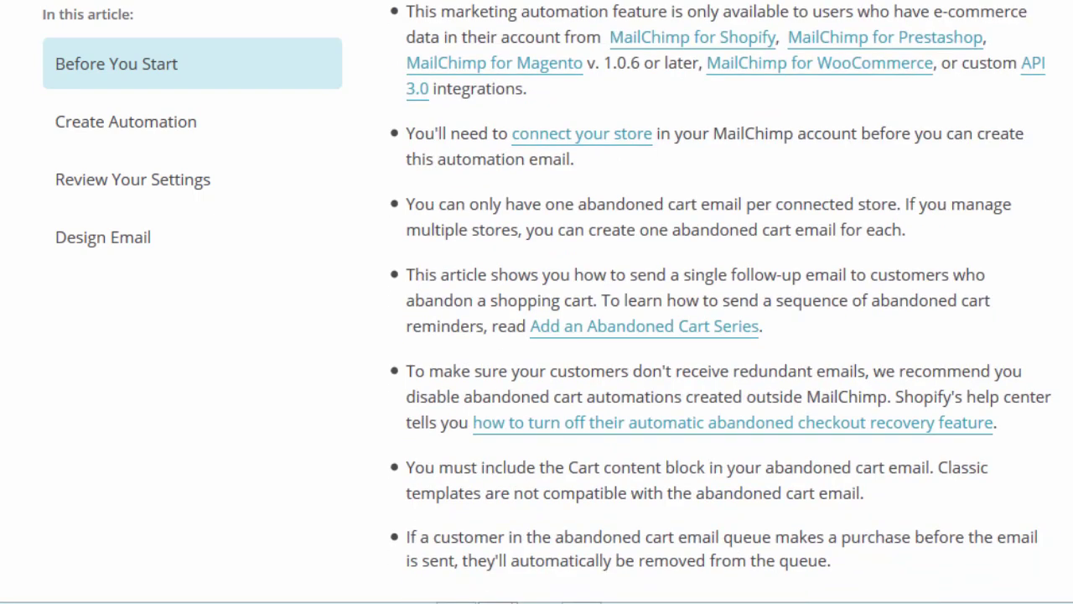
scroll(721, 308, "down", 2)
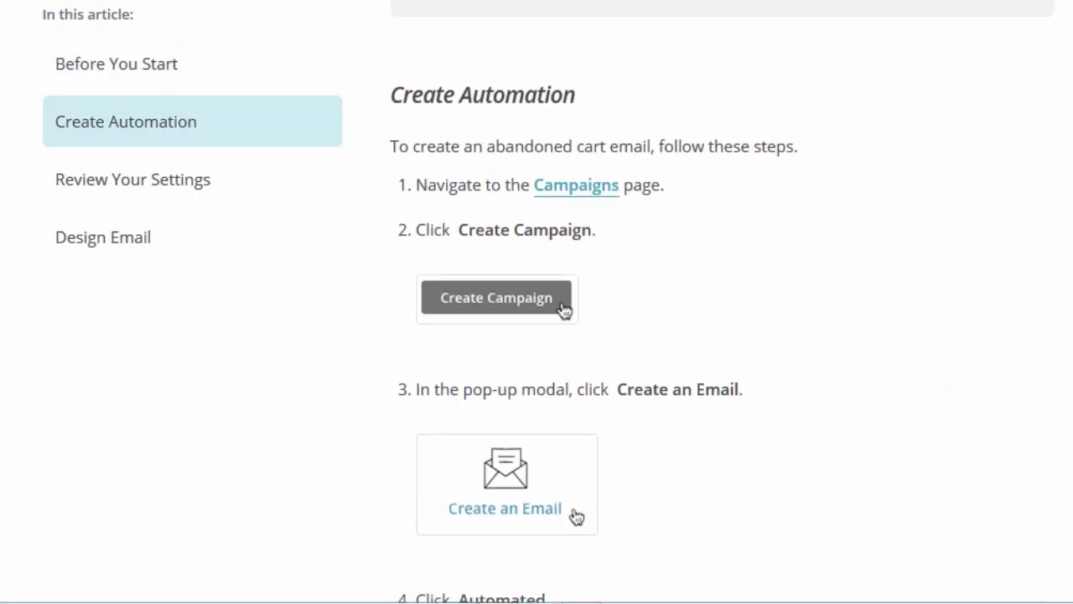
scroll(618, 302, "down", 4)
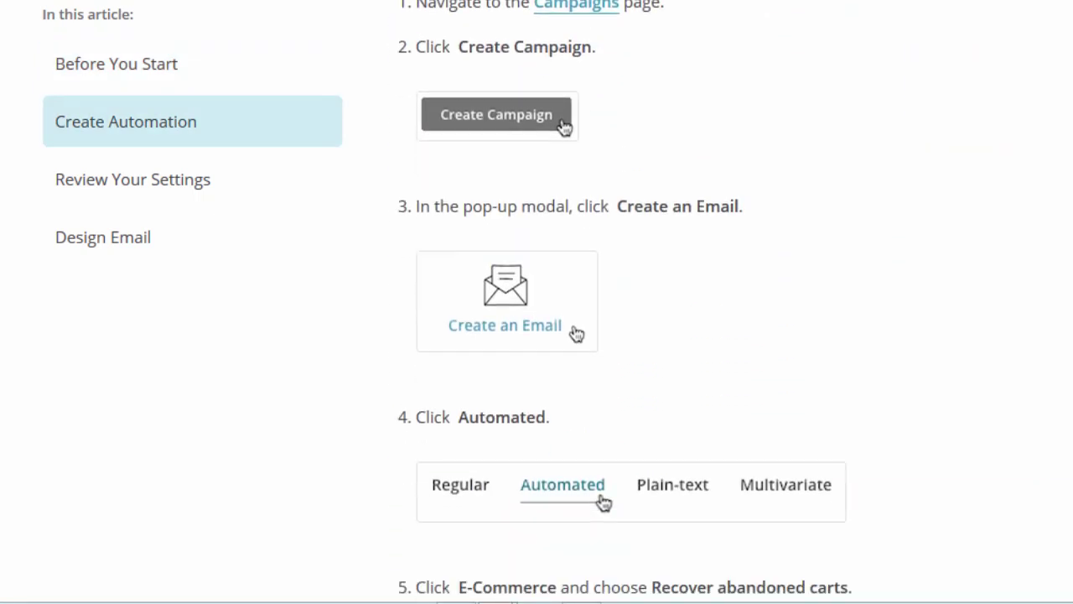
Step: Read the abandoned cart automation article and the introduction of the Use MailChimp for Shopify article
scroll(721, 308, "down", 6)
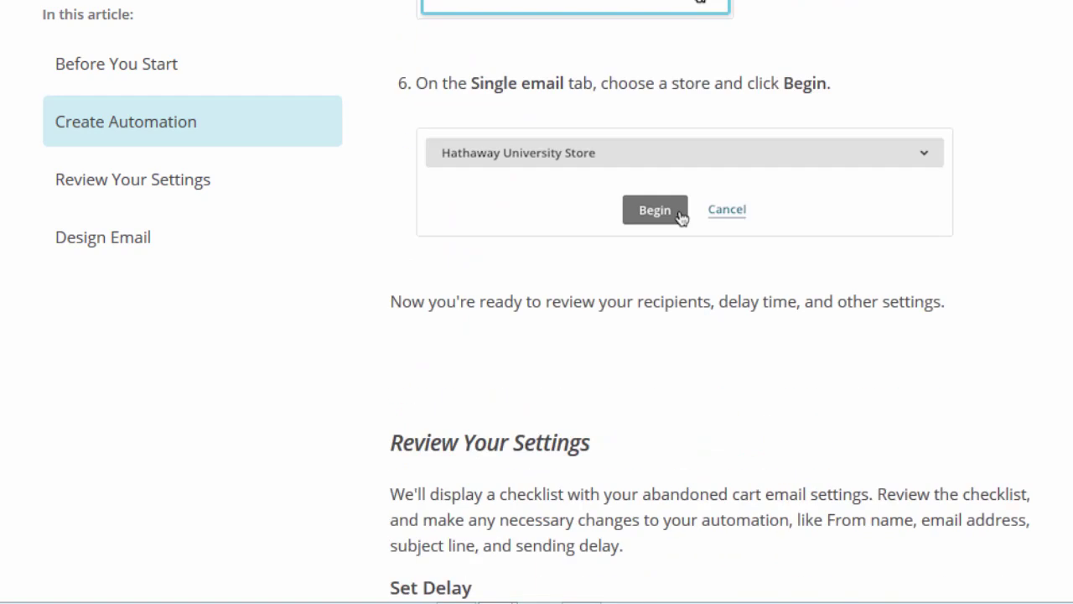
scroll(721, 308, "up", 15)
scroll(721, 302, "up", 5)
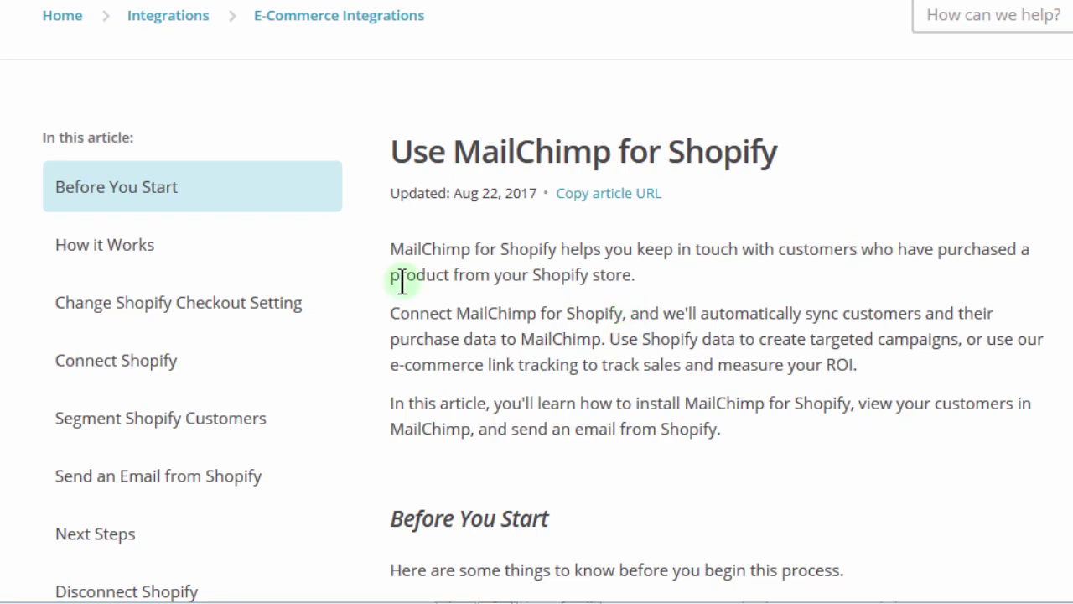
left_click_drag(391, 248, 552, 244)
left_click(611, 279)
left_click_drag(457, 155, 790, 151)
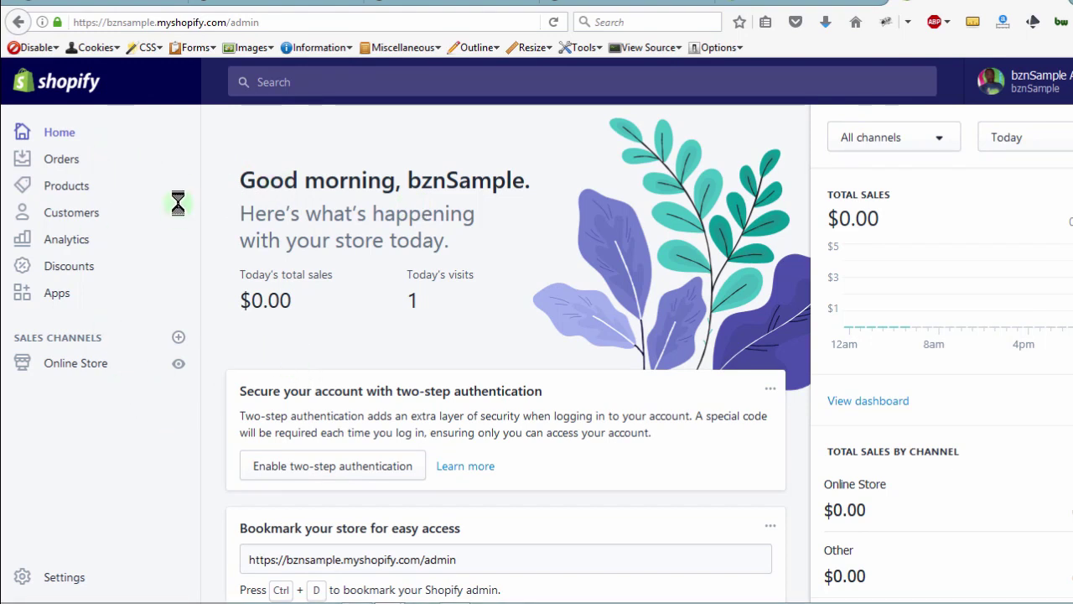
Step: Switch to MailChimp and open the account's Connected Sites page
left_click(95, 2)
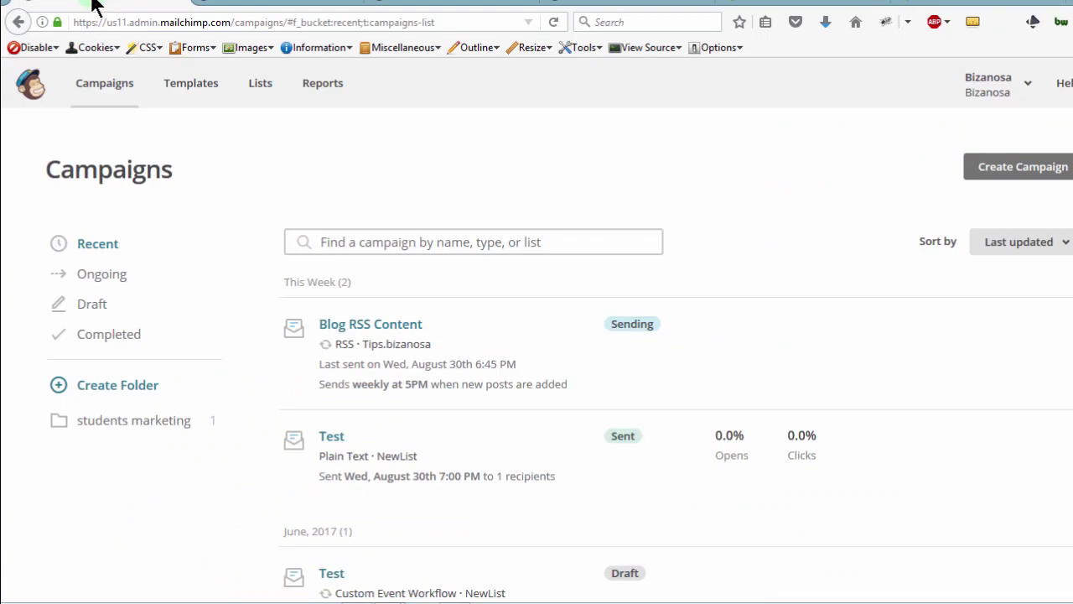
left_click(1029, 79)
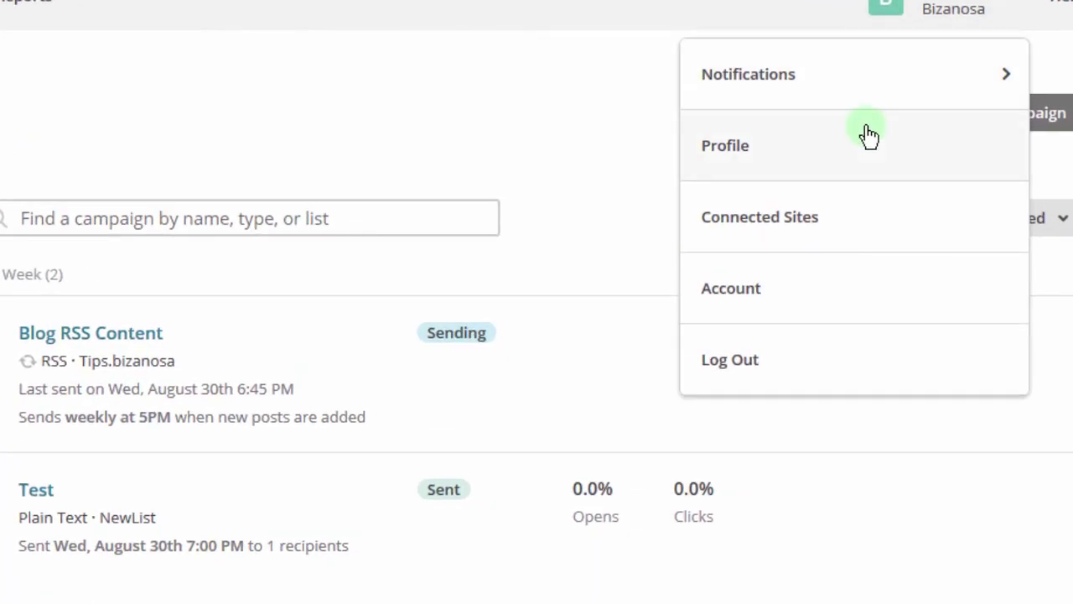
left_click(771, 227)
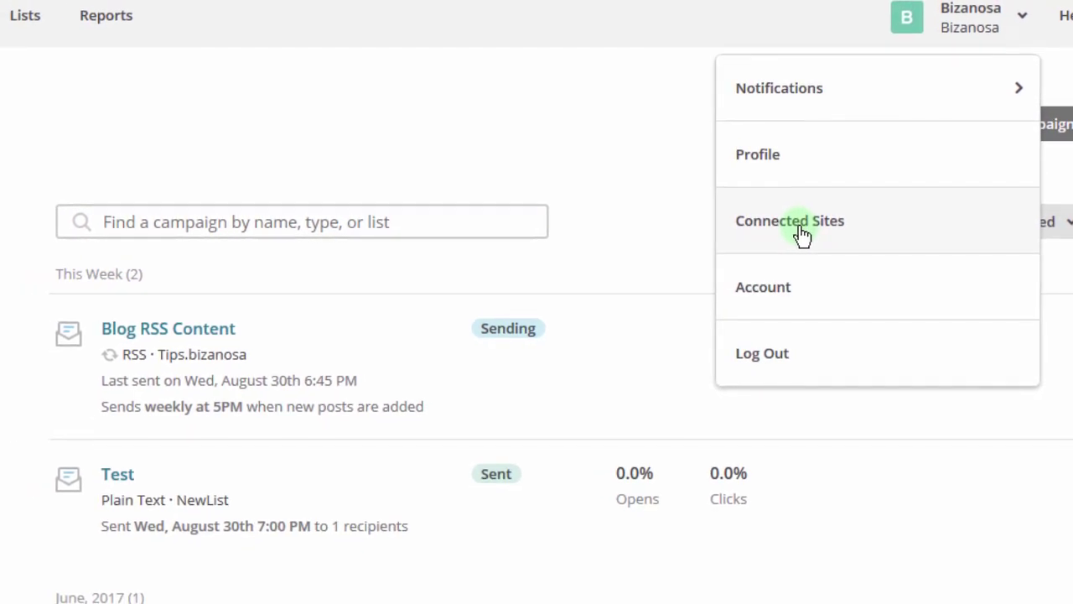
left_click(795, 235)
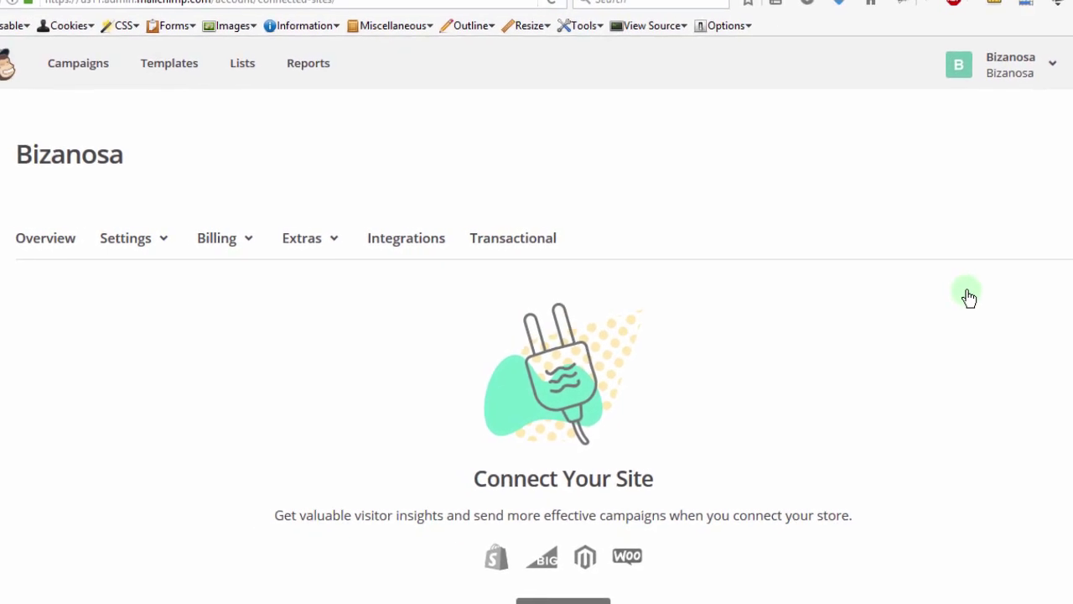
Step: Start the site connection wizard and choose Shopify as the site to connect
scroll(969, 296, "down", 2)
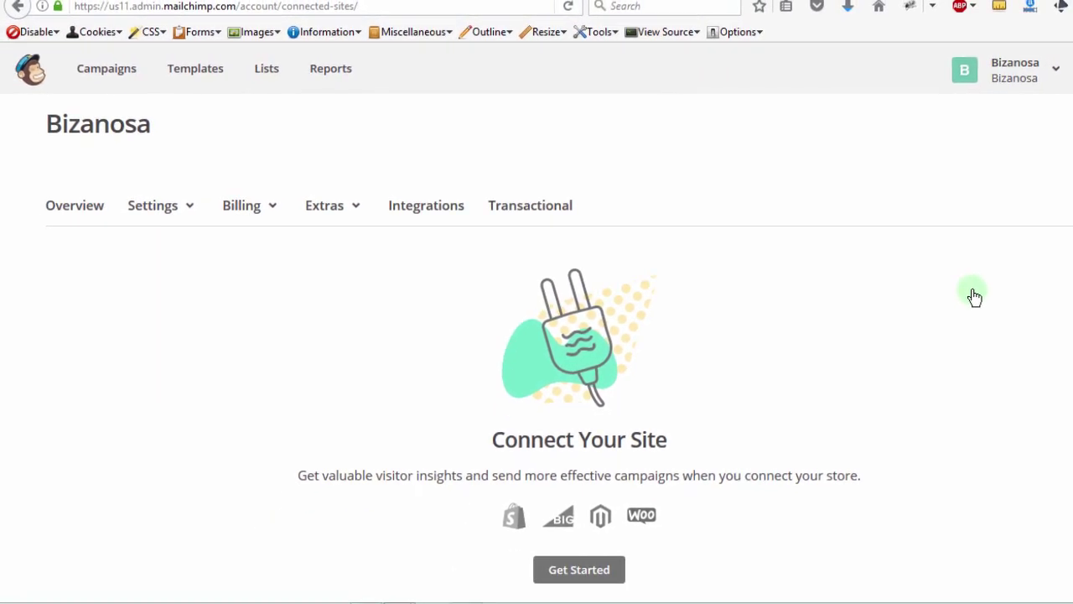
scroll(974, 296, "down", 2)
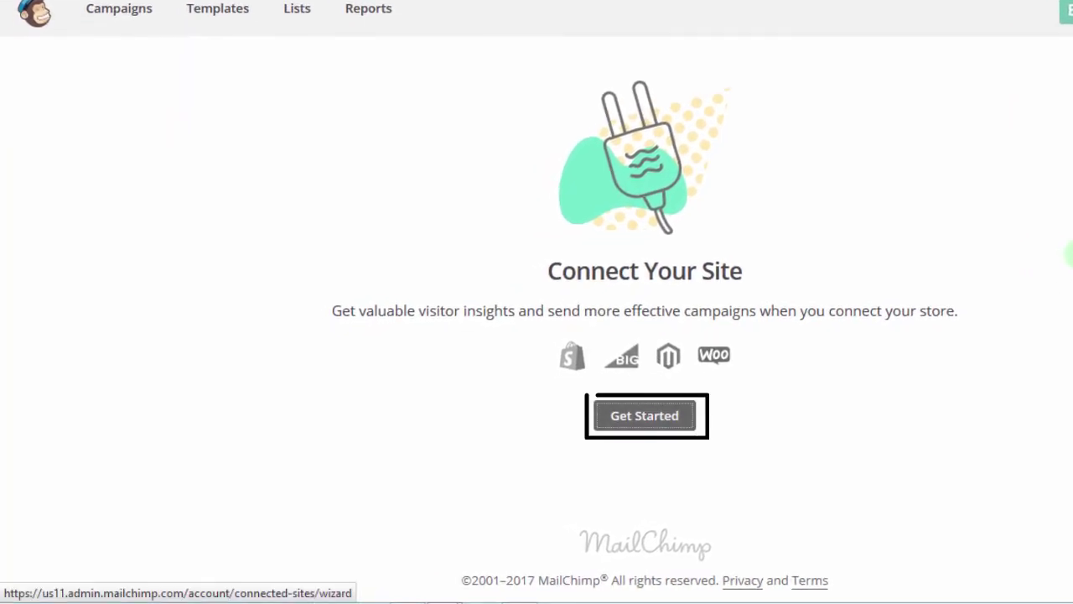
left_click(644, 415)
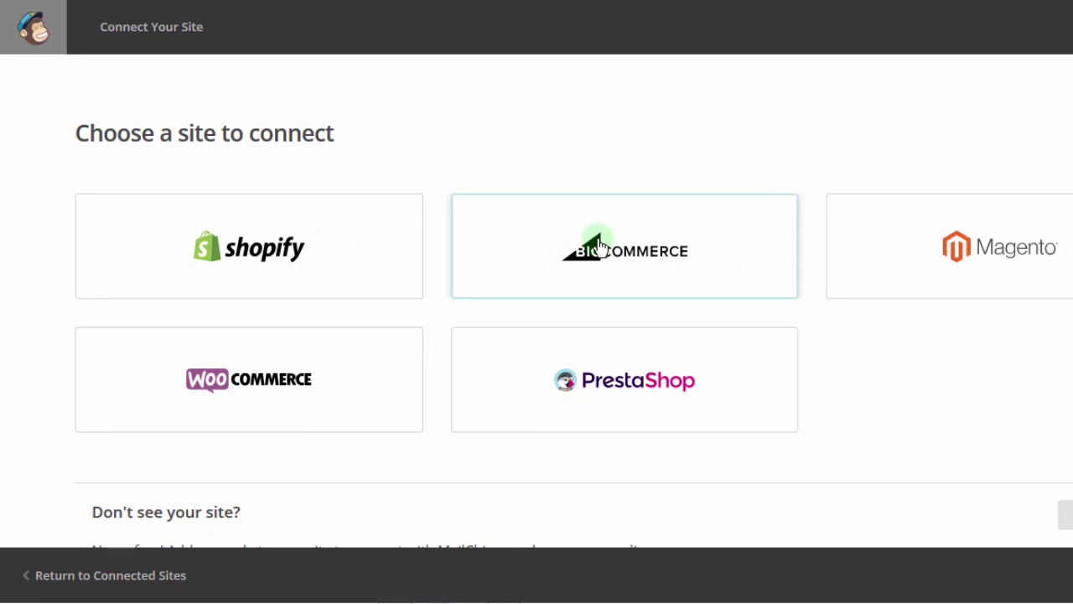
left_click(253, 266)
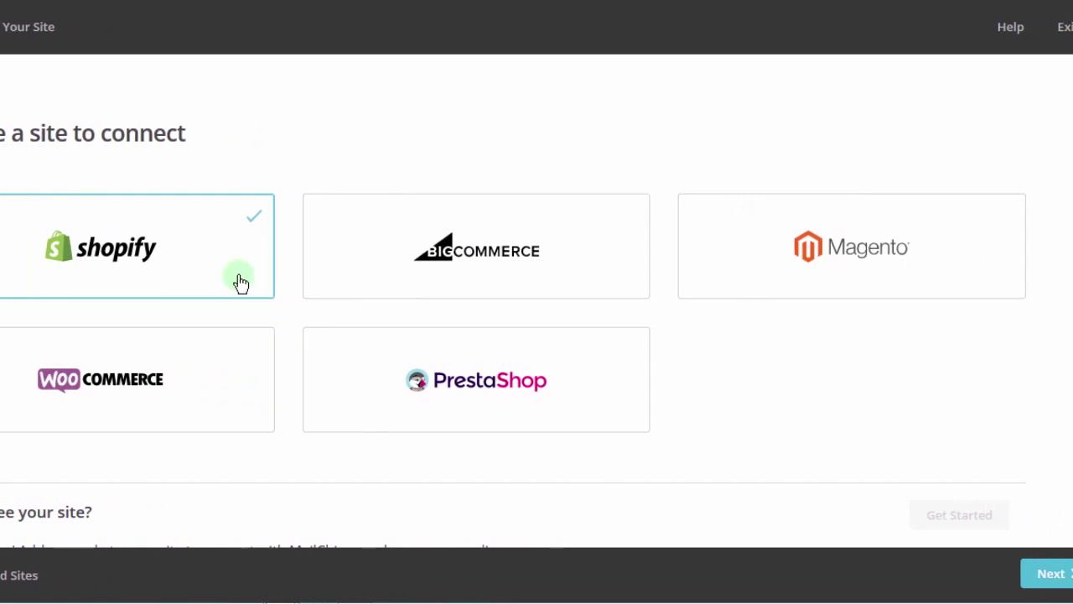
left_click(1016, 579)
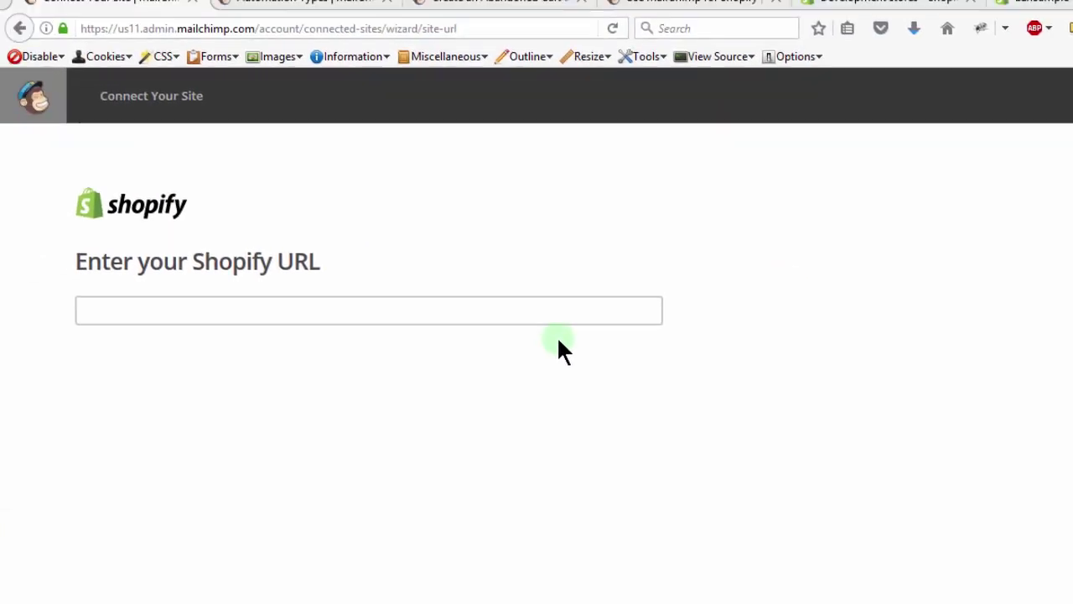
Step: Copy the store address bznsample.myshopify.com from the Shopify admin and submit it as the Shopify URL in the MailChimp wizard
left_click(500, 305)
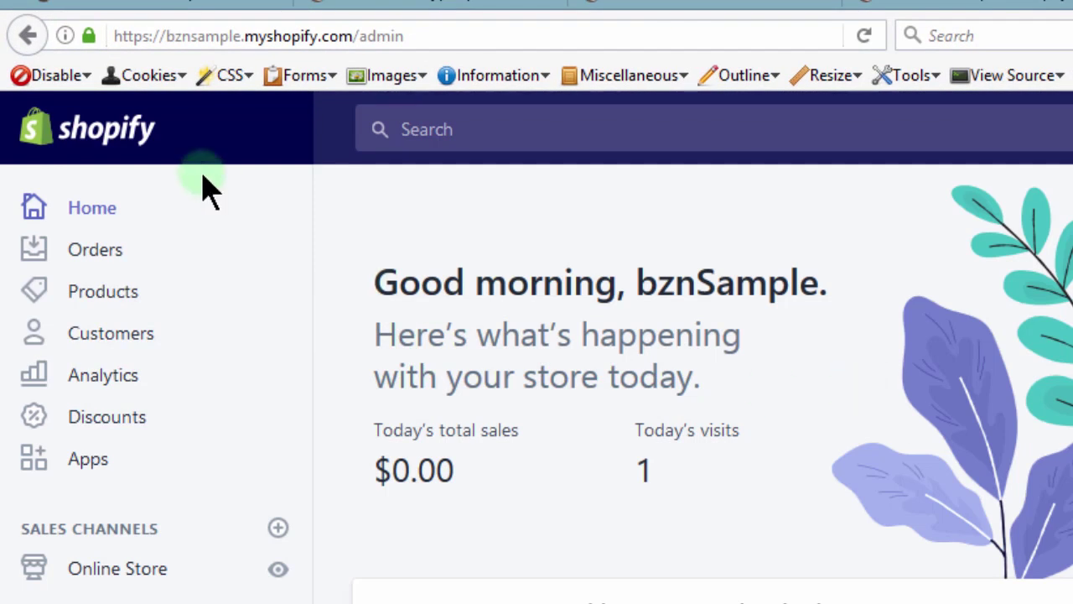
left_click(167, 36)
left_click_drag(203, 27, 348, 25)
key("ctrl+c")
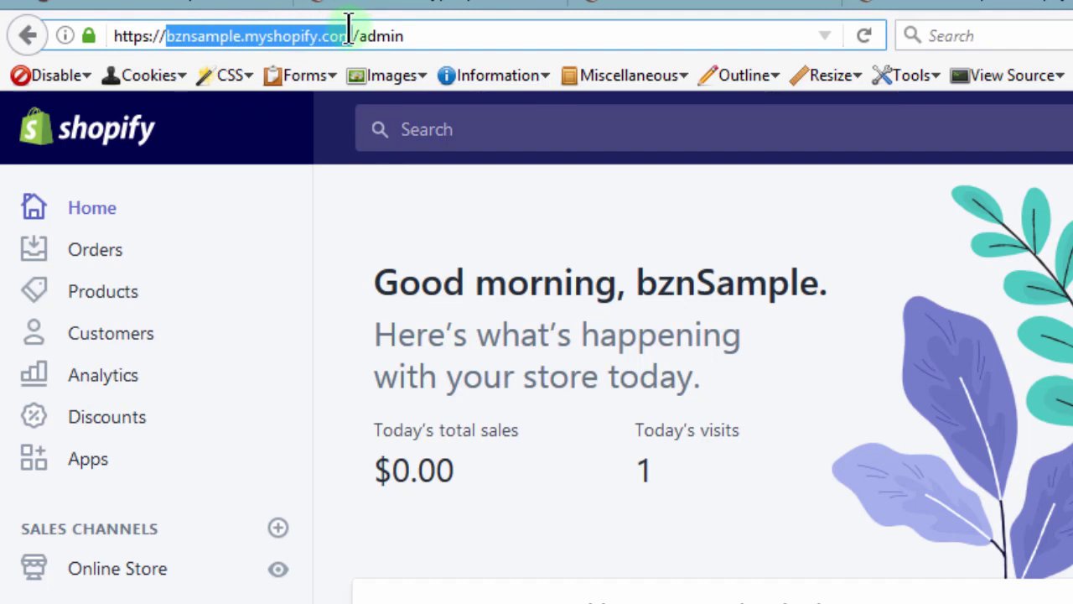
left_click(188, 6)
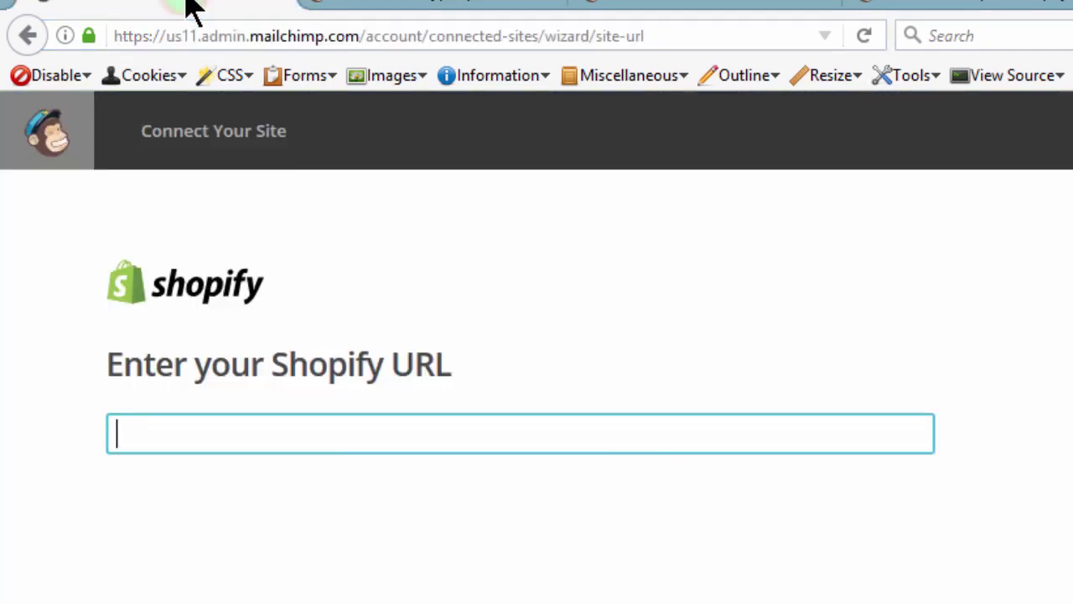
left_click(288, 426)
key("ctrl+v")
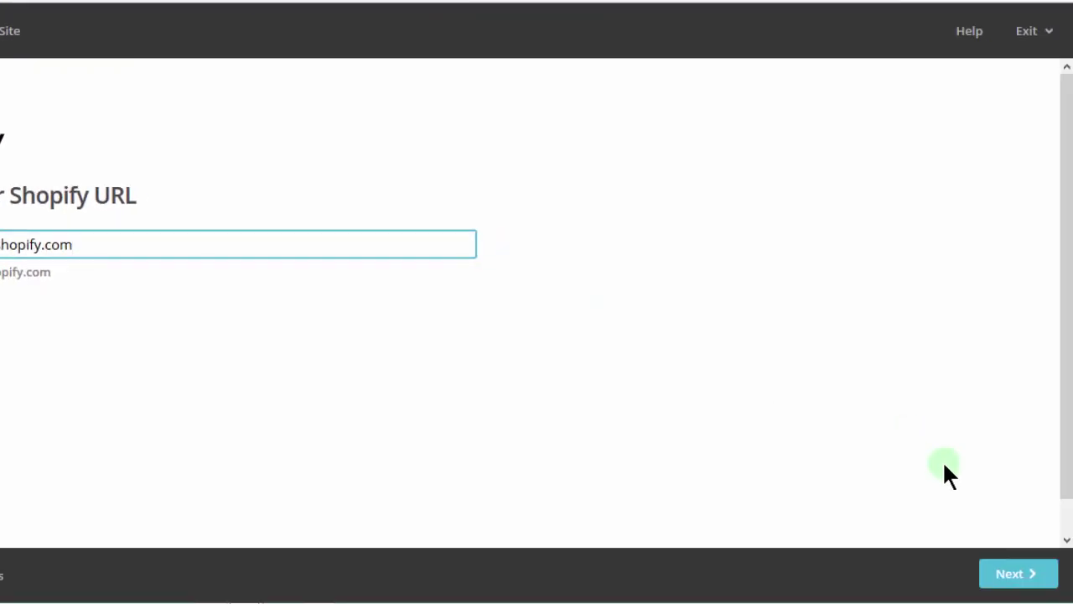
left_click(1017, 578)
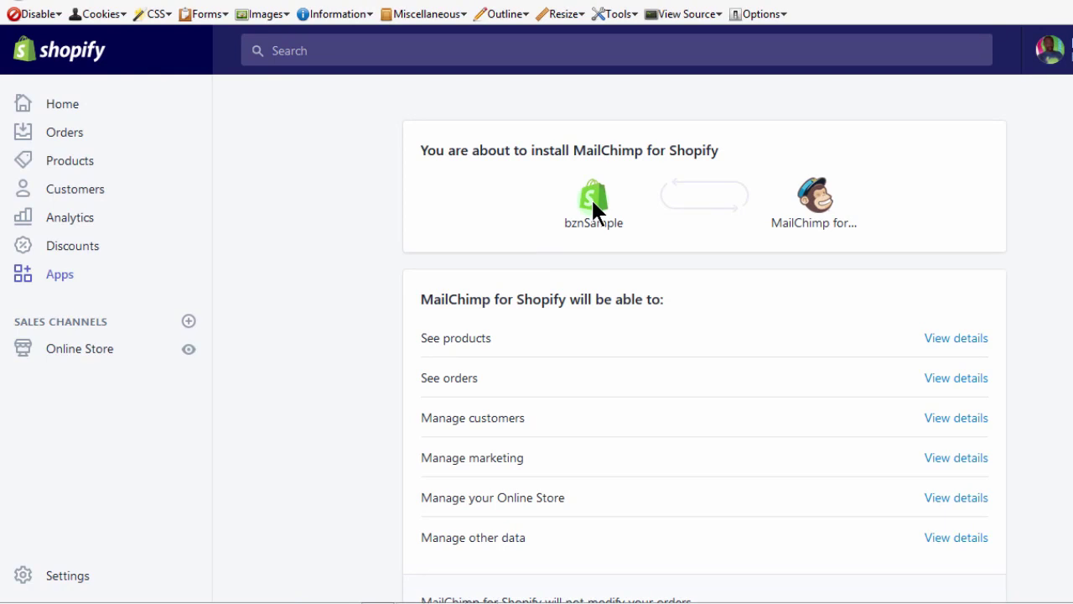
Step: Review the permissions requested by MailChimp for Shopify and install the app on the bznSample store
left_click_drag(573, 151, 719, 152)
scroll(704, 336, "down", 3)
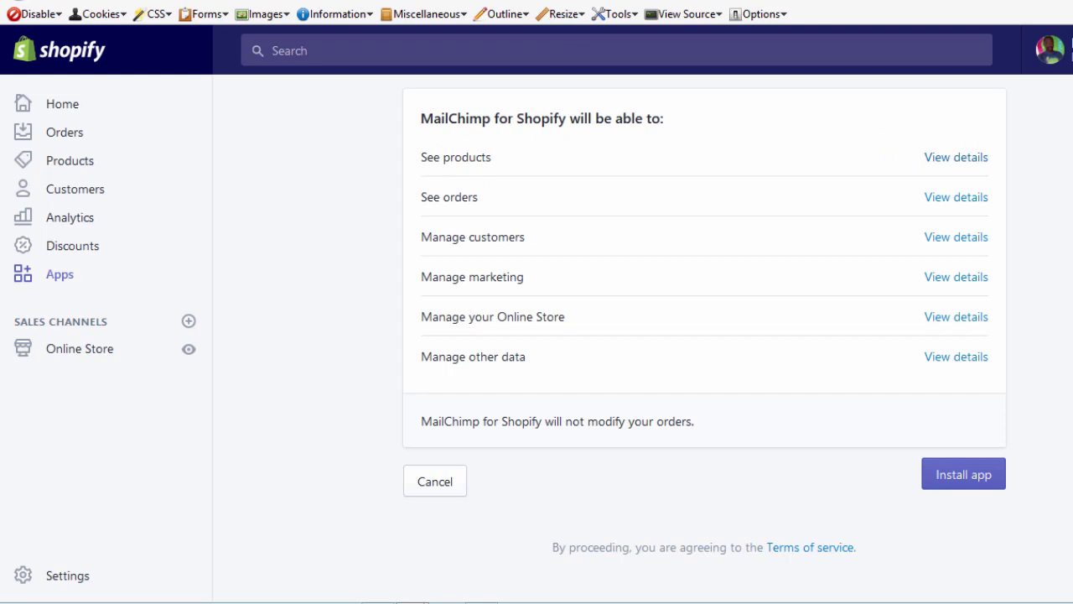
scroll(704, 335, "up", 1)
scroll(704, 335, "down", 1)
left_click(966, 480)
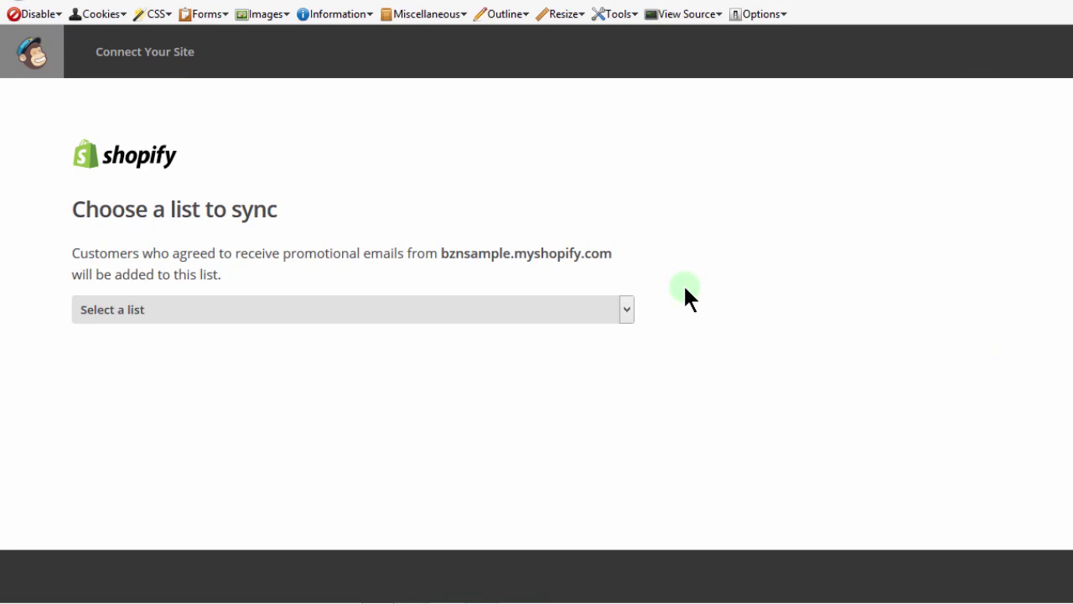
Step: Choose NewList as the list to sync with the store's customers and finish the connection wizard
left_click(443, 252)
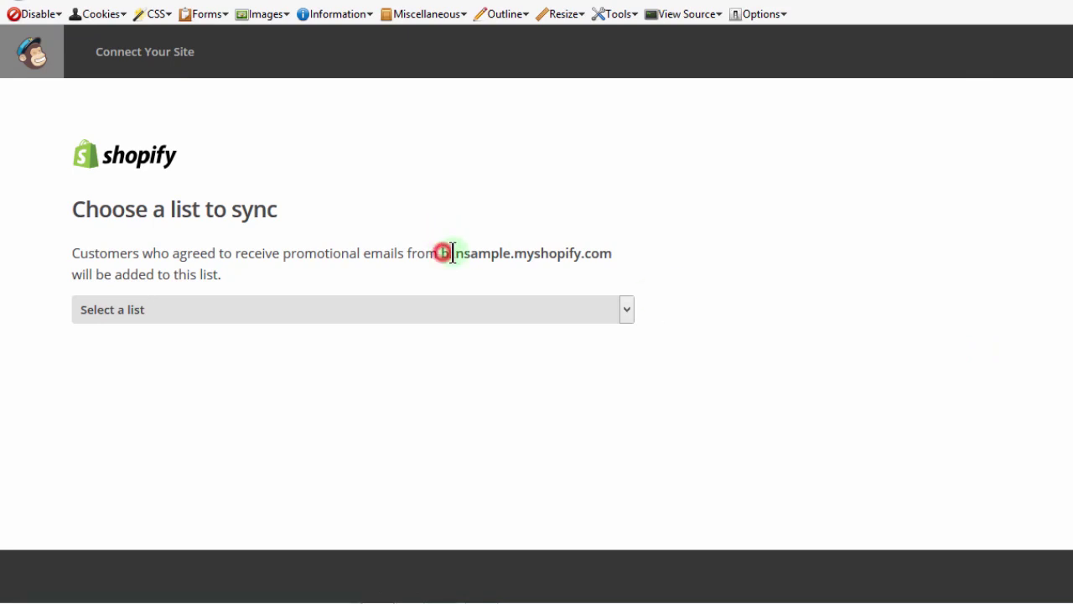
left_click(615, 249, "shift")
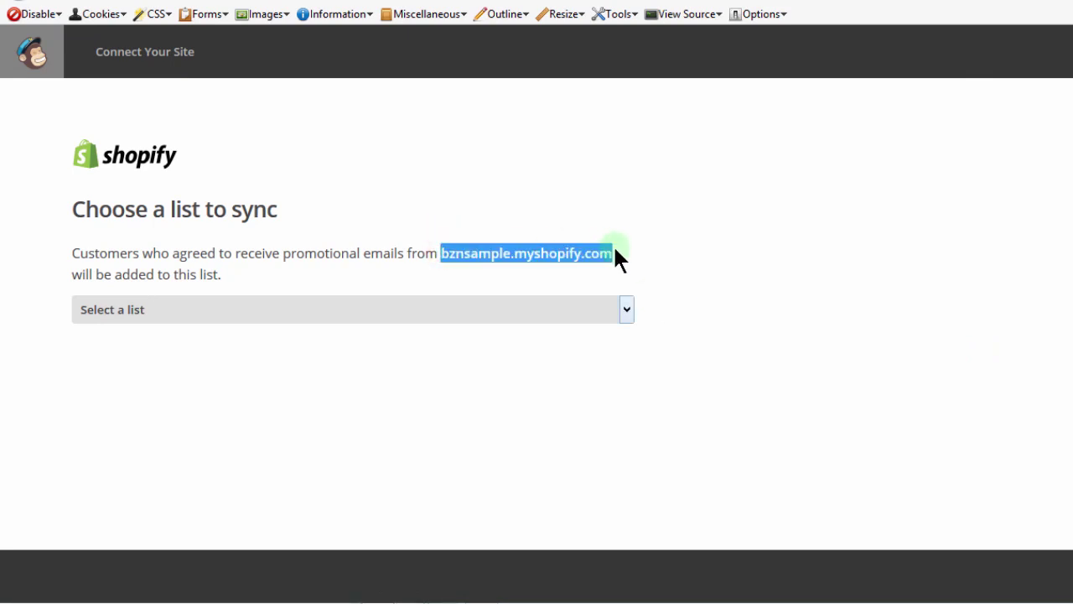
left_click(494, 253)
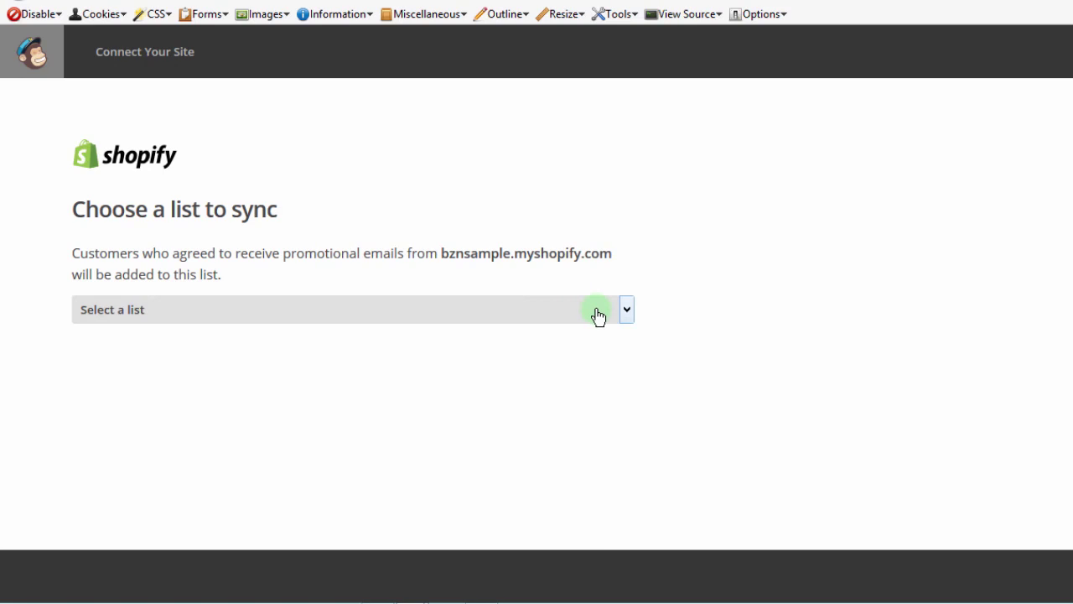
left_click(628, 311)
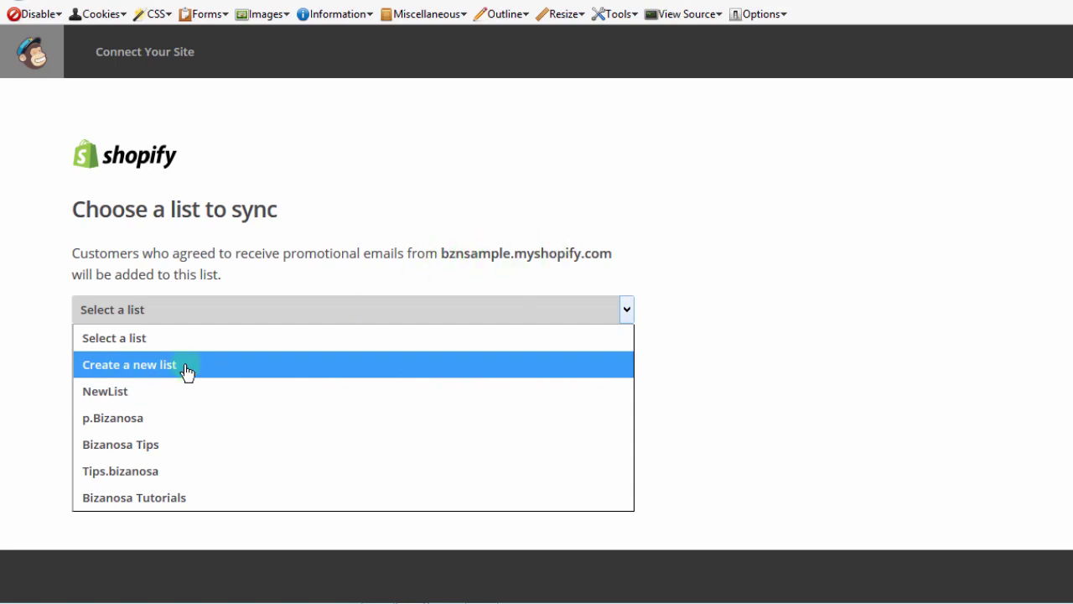
left_click(114, 394)
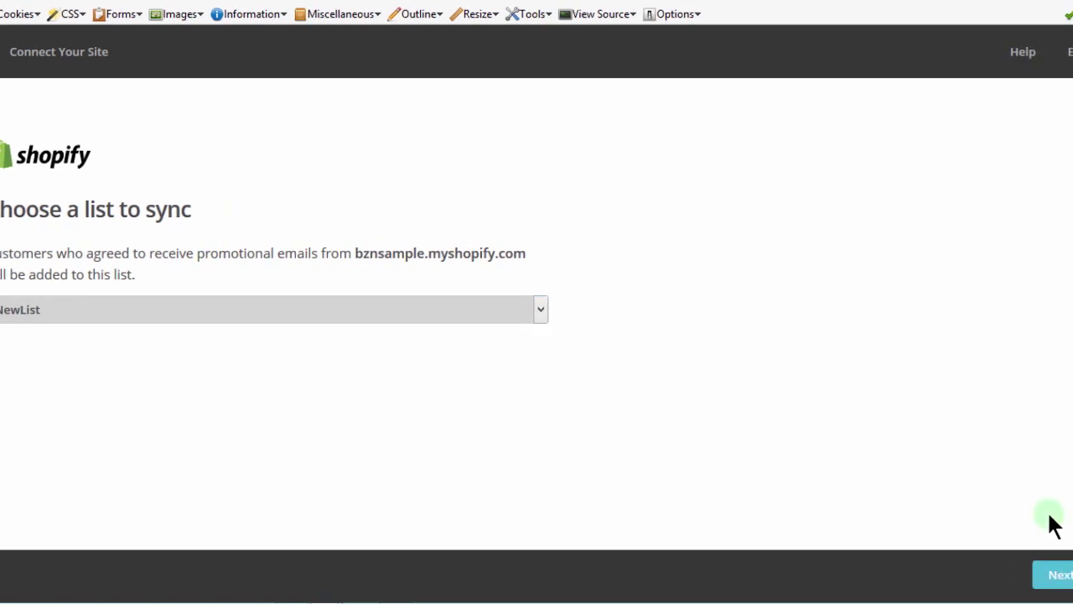
left_click(1044, 575)
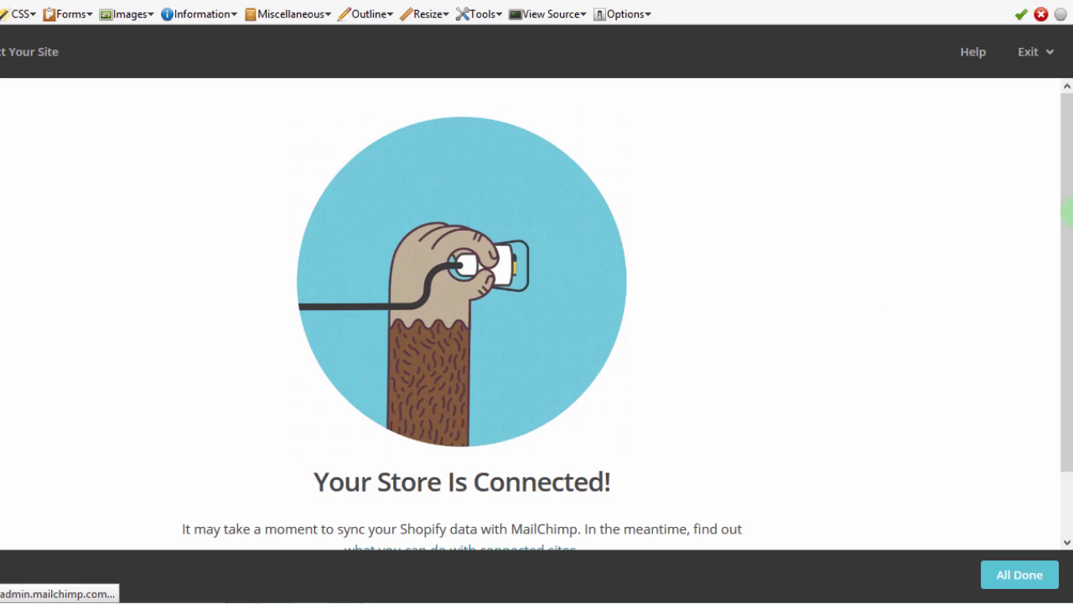
left_click_drag(1068, 214, 1067, 387)
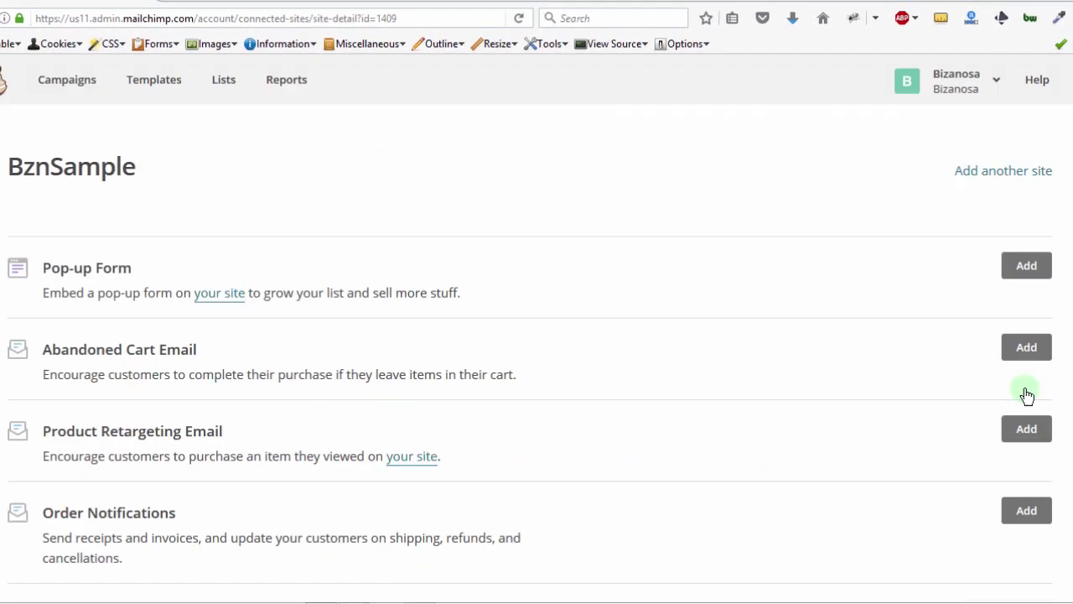
Step: Examine the pop-up form, abandoned cart, product retargeting, order notification and list options on the BznSample connected site page
scroll(1027, 396, "down", 5)
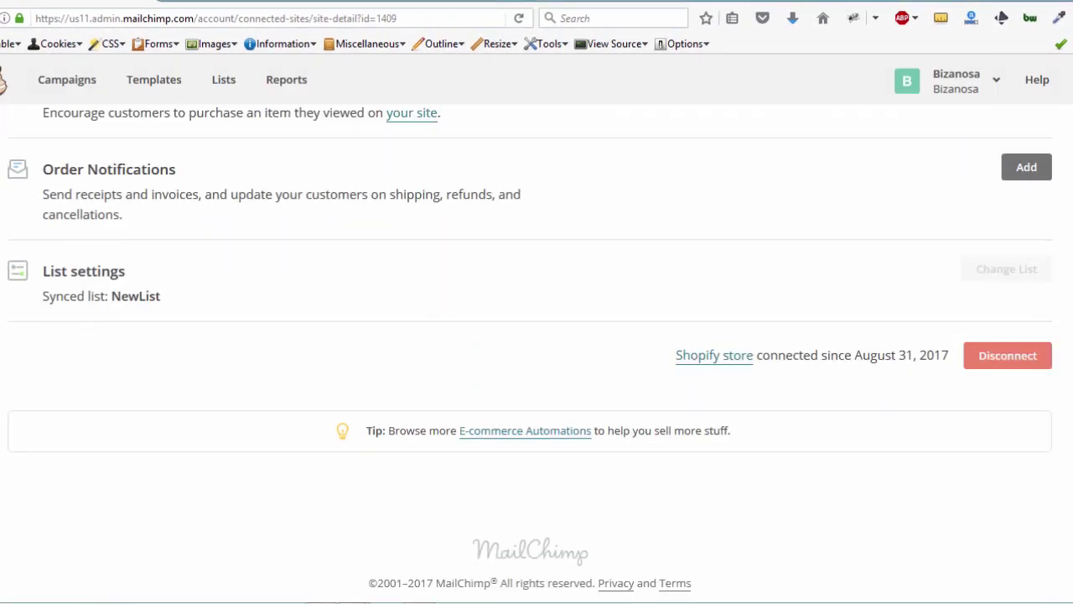
scroll(536, 352, "up", 3)
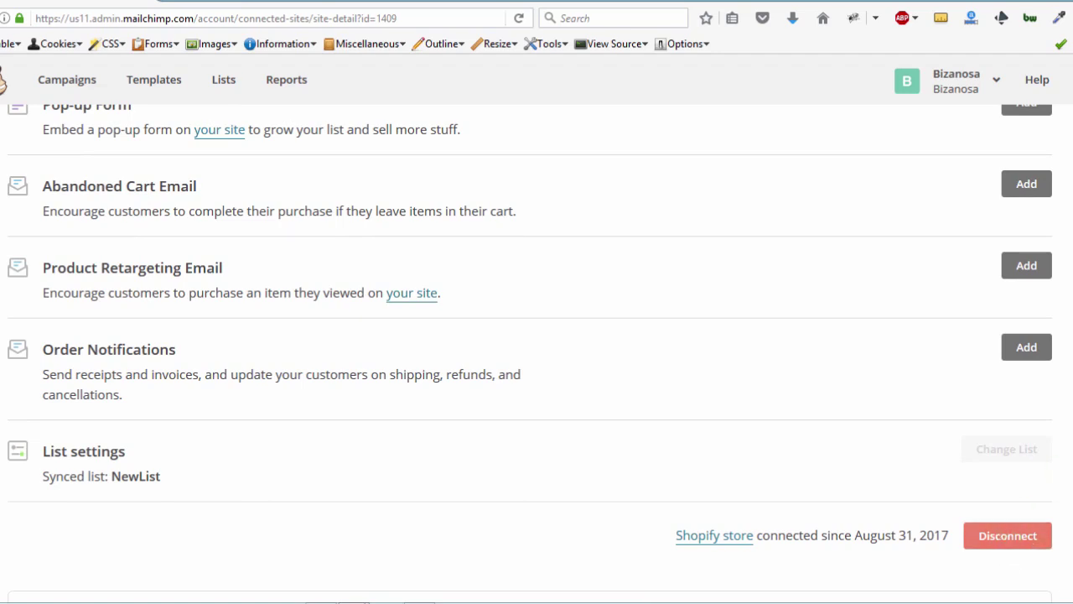
scroll(1063, 184, "up", 3)
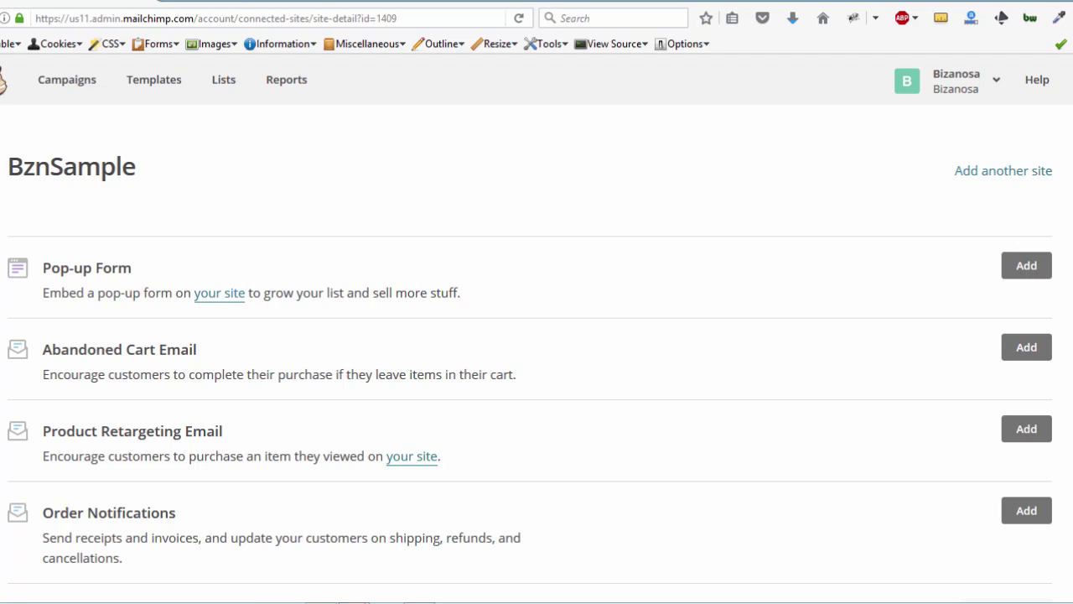
scroll(1042, 196, "down", 2)
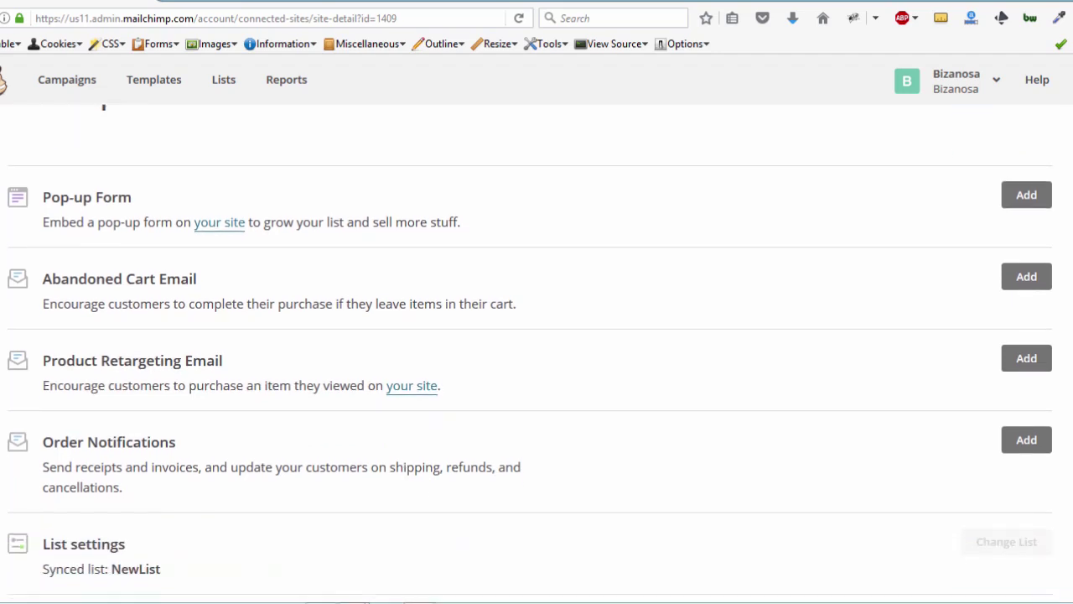
left_click(1026, 195)
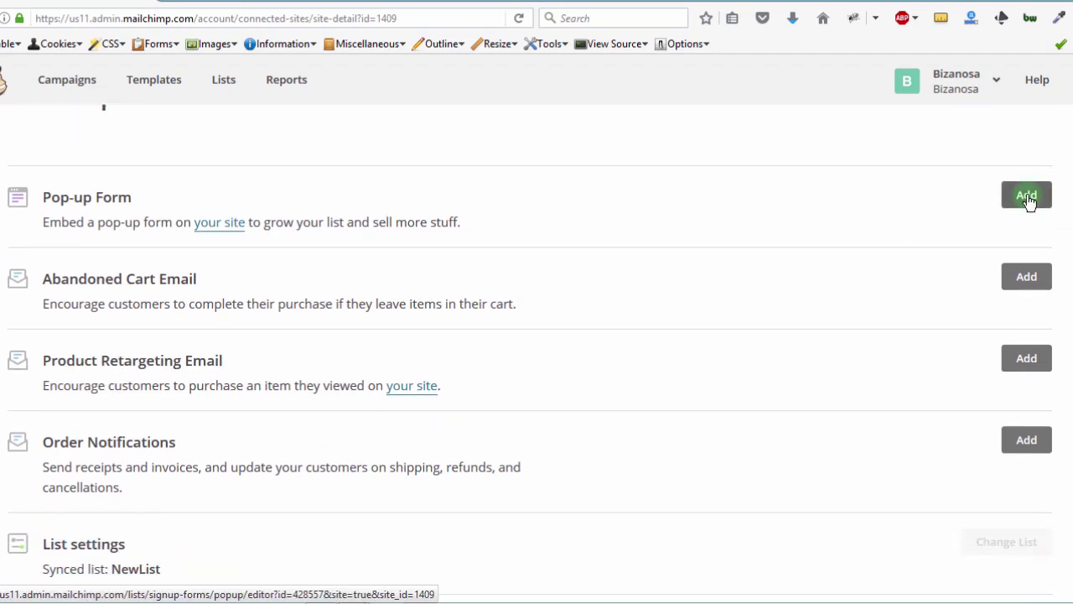
left_click(1022, 195)
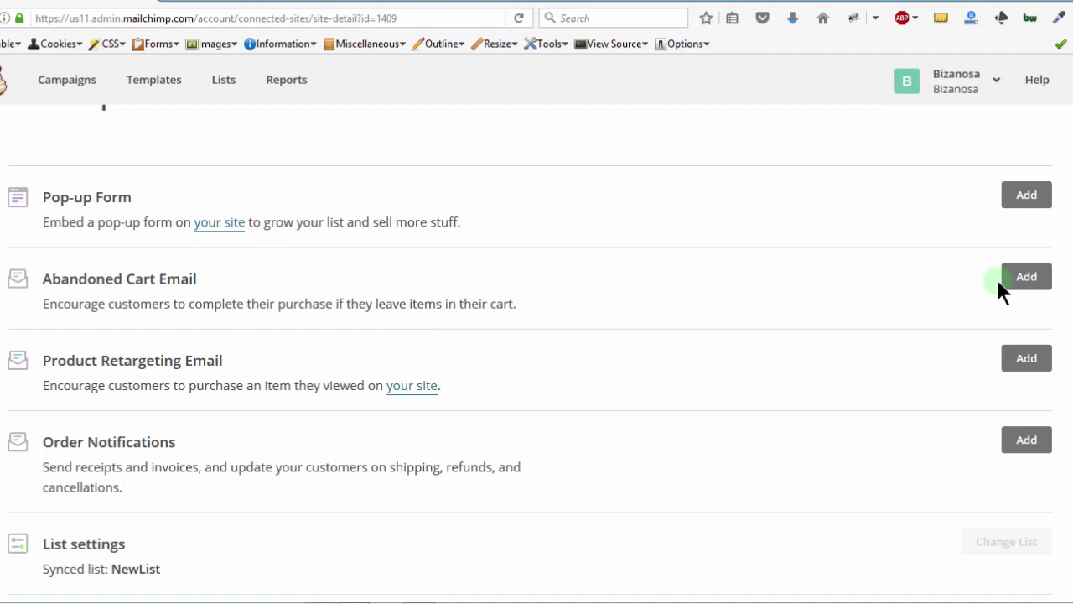
left_click(1038, 277)
left_click(1026, 358)
scroll(530, 352, "down", 1)
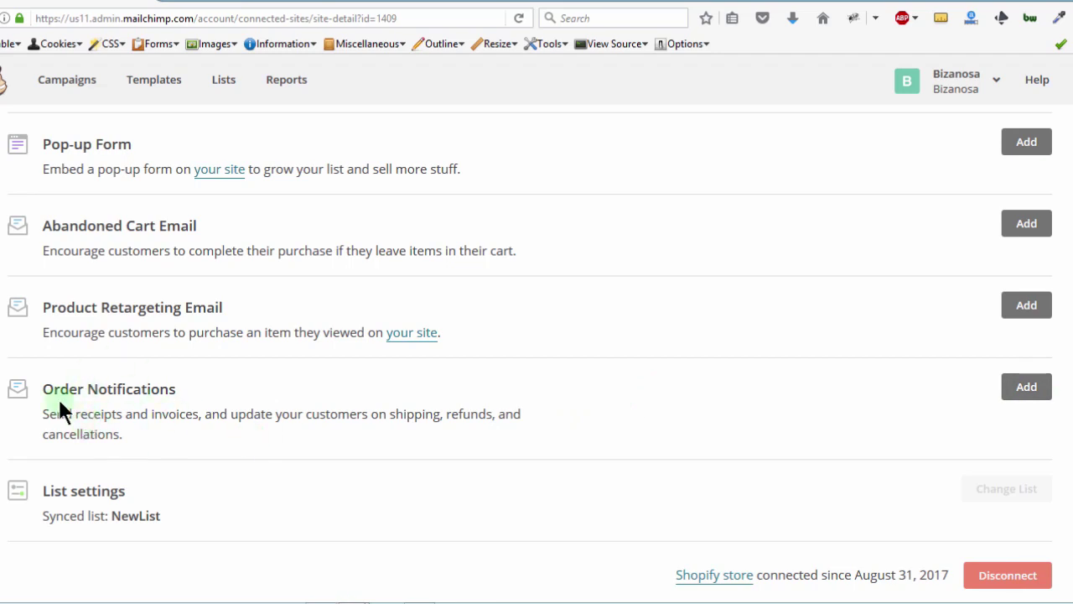
left_click_drag(43, 388, 169, 387)
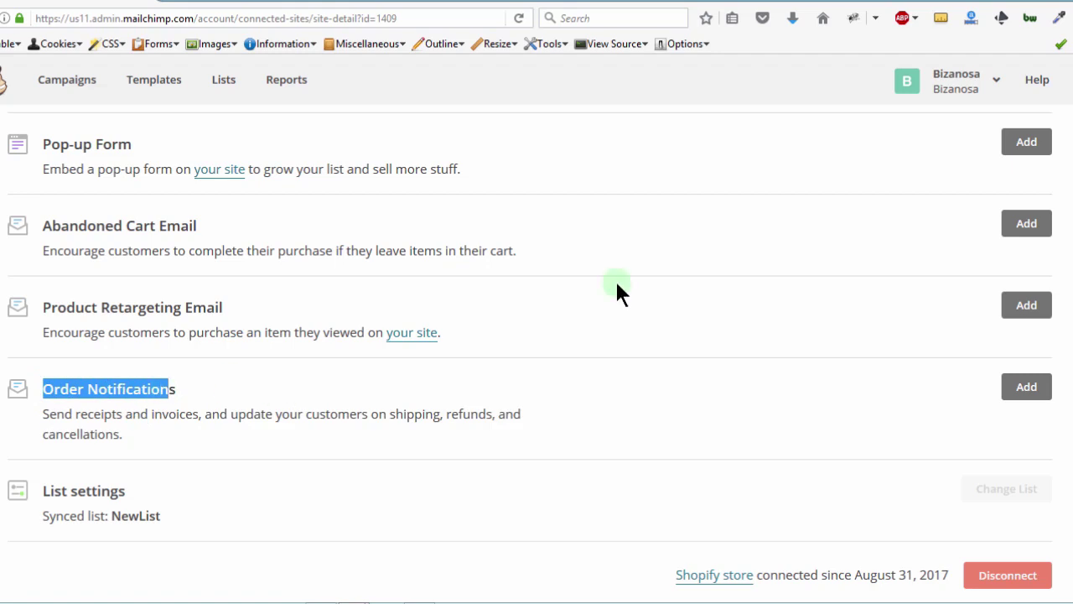
Step: Switch to the Shopify admin and open the store's Checkout settings
left_click(903, 1)
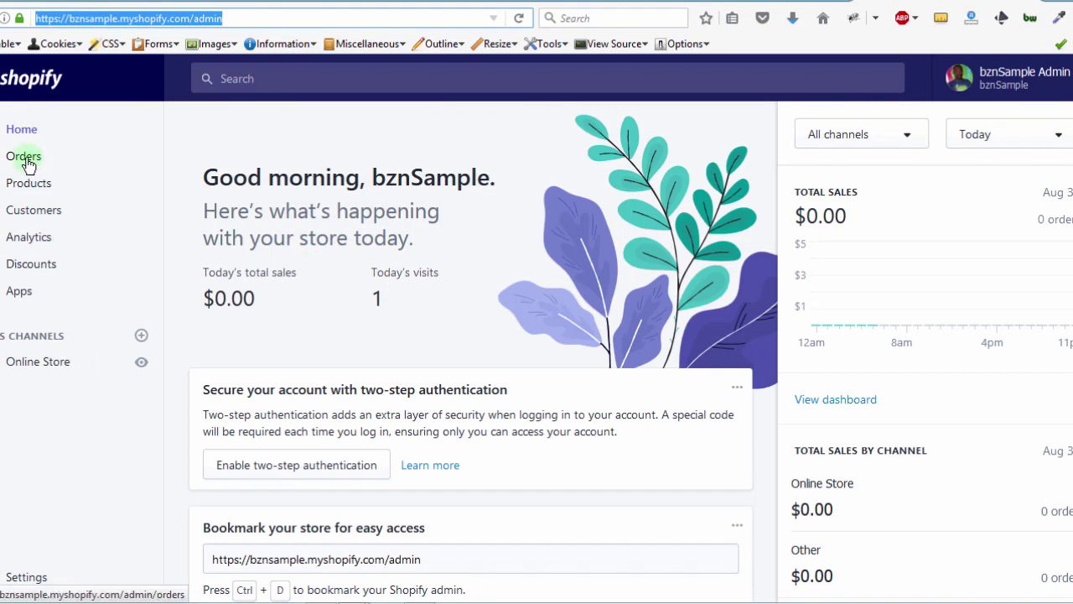
left_click(26, 159)
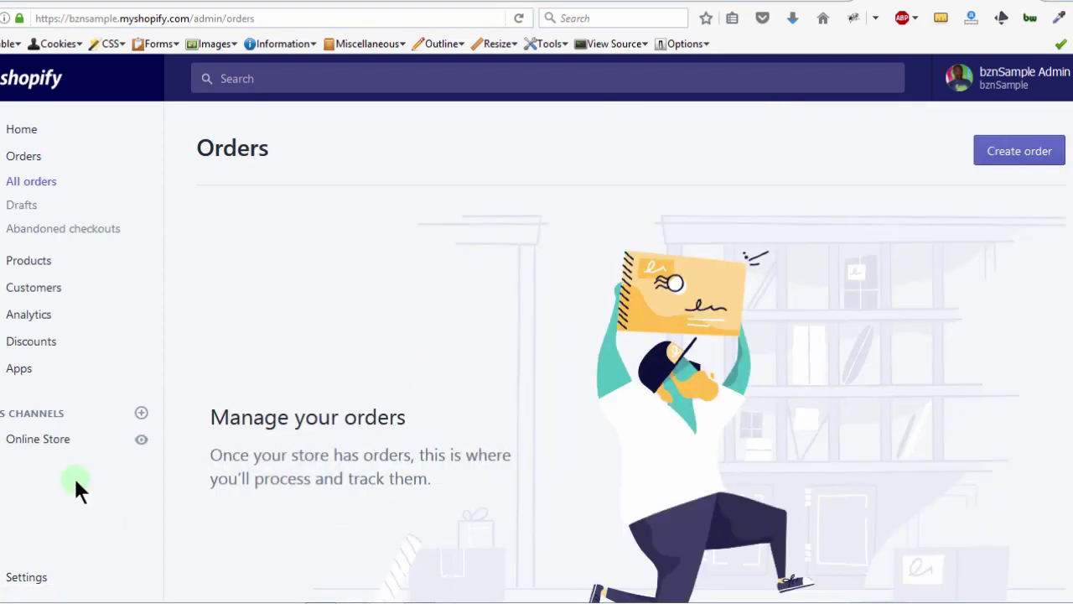
left_click(37, 444)
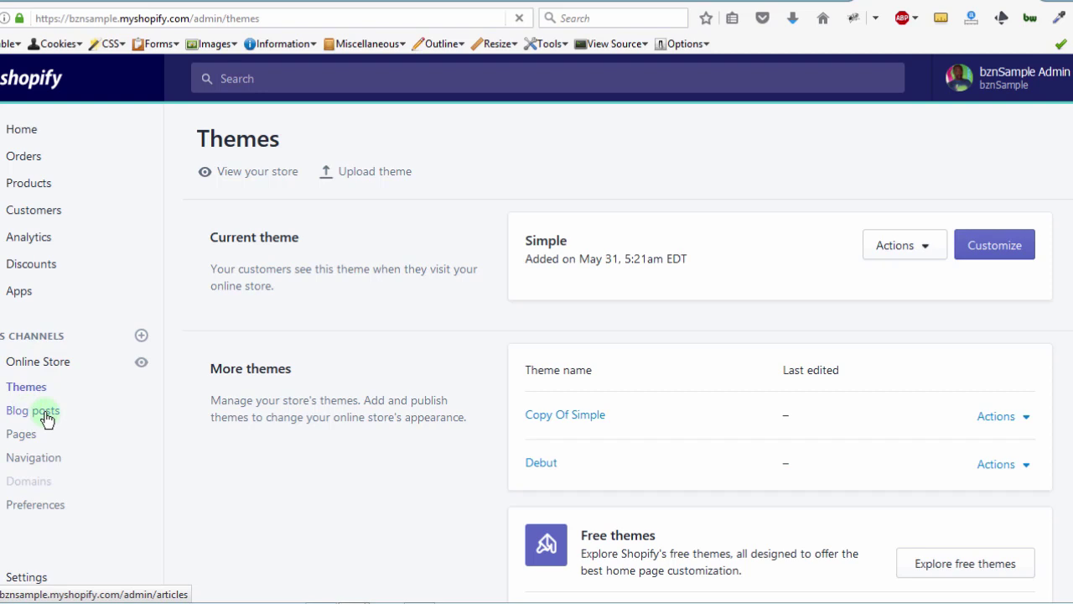
left_click(25, 578)
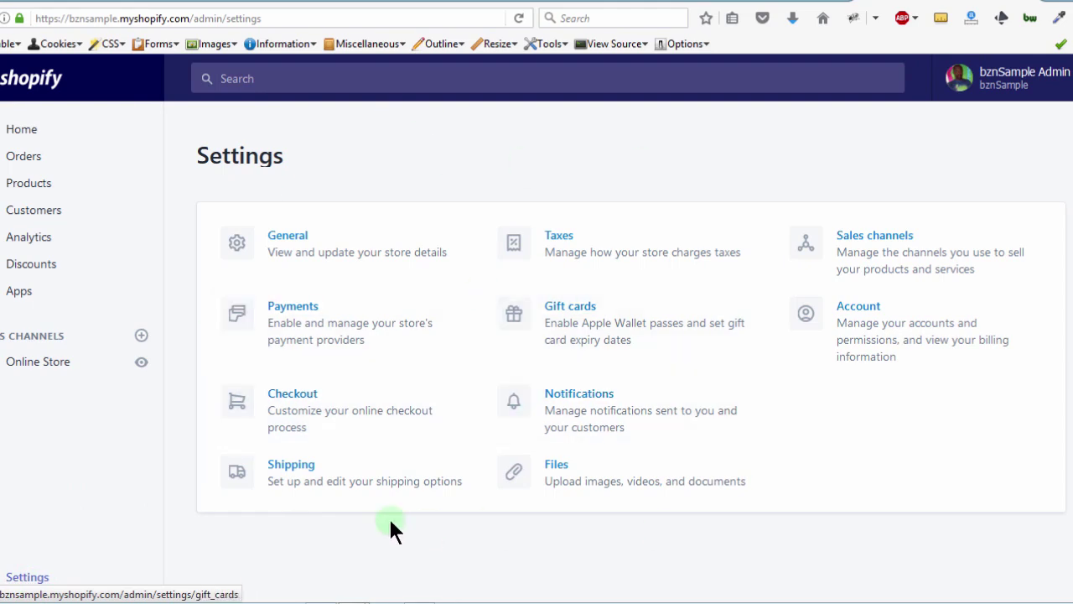
left_click(295, 401)
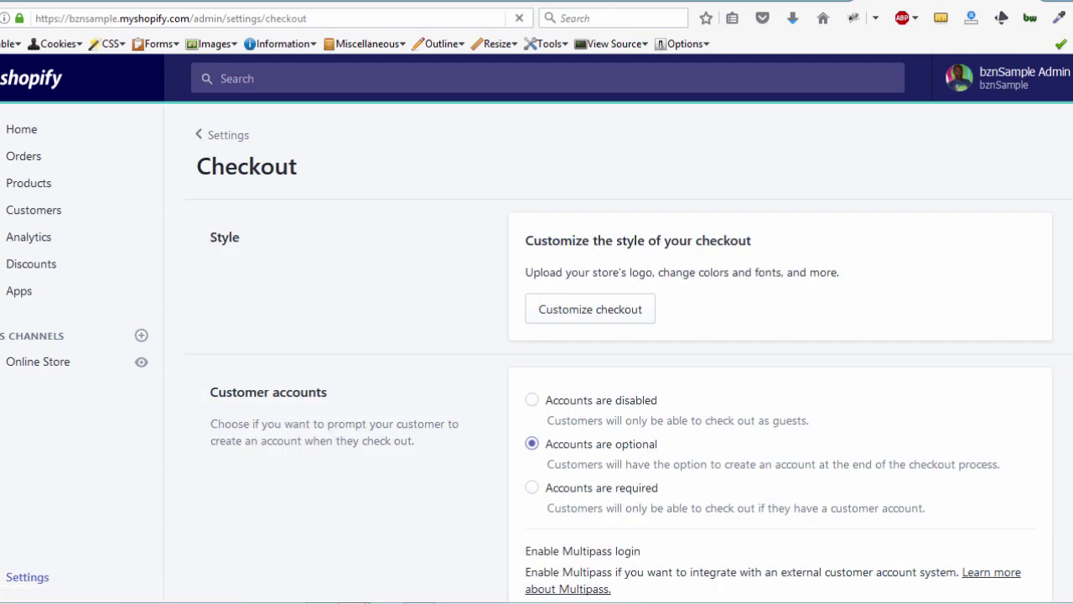
Step: Set the abandoned checkout email reminder to Never and the promotional email permission to "By default, customer doesn't agree"
scroll(620, 352, "down", 10)
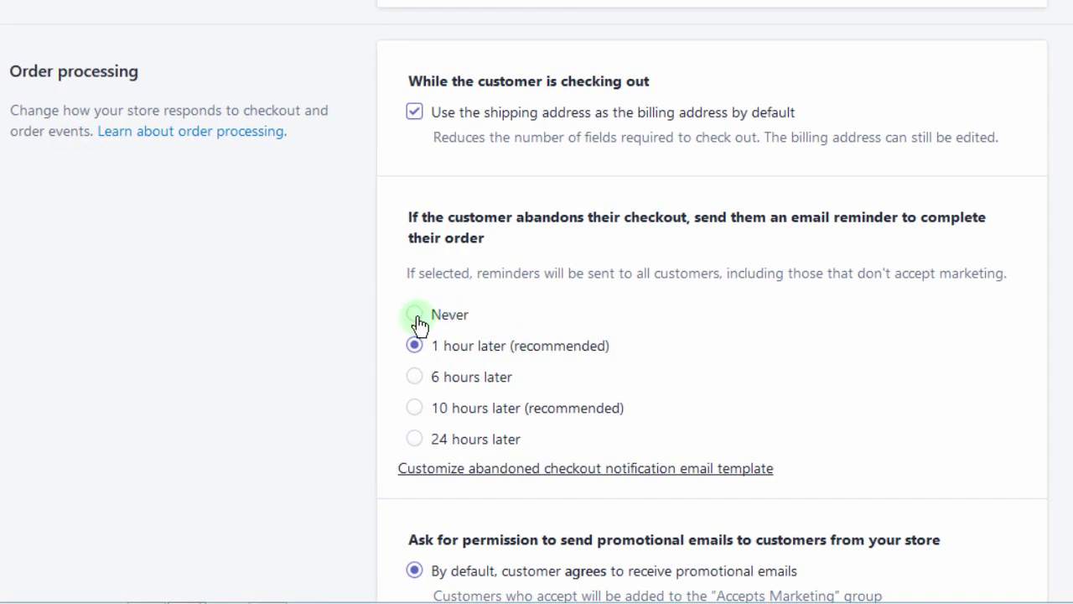
left_click(415, 315)
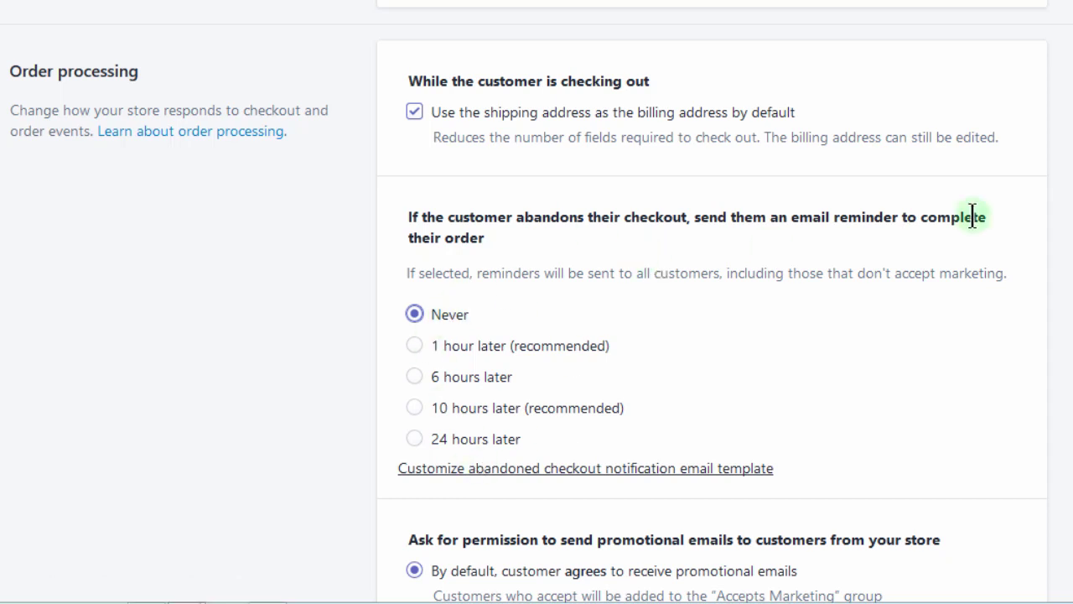
scroll(536, 302, "down", 4)
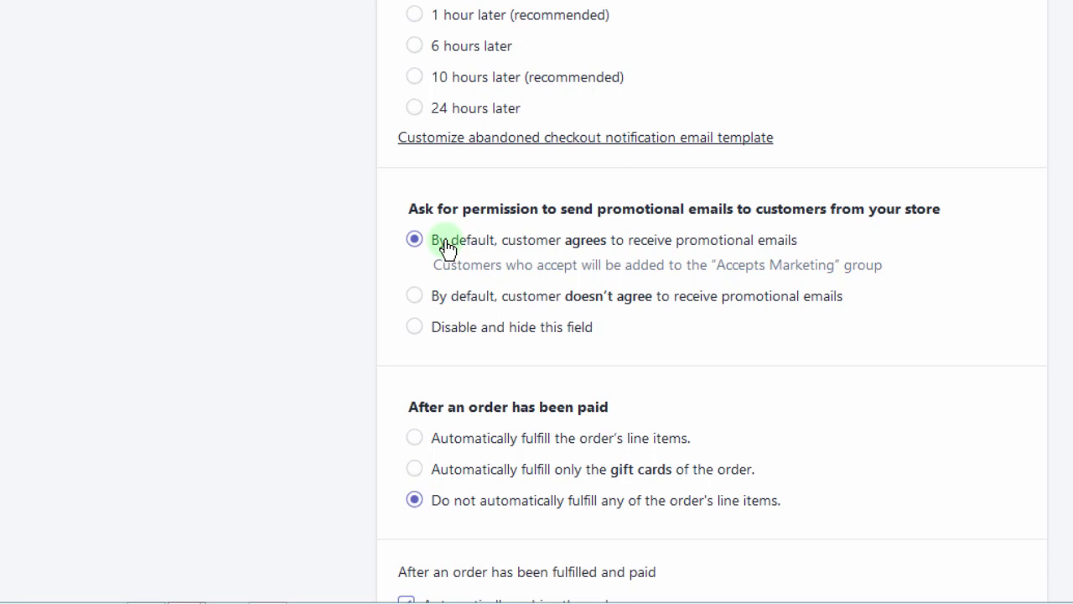
left_click(416, 297)
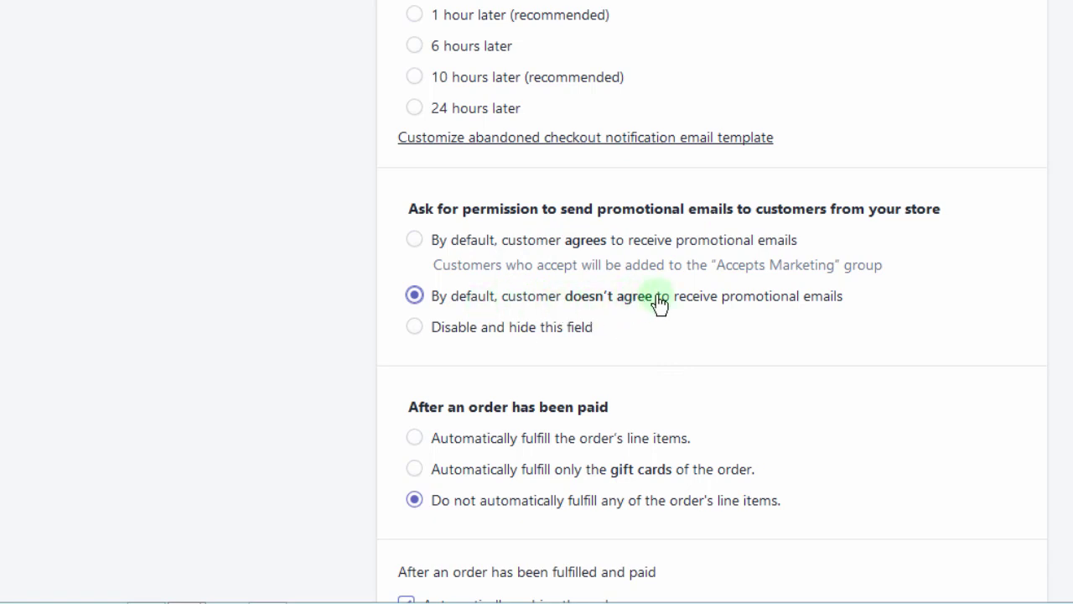
Step: Review the remaining order processing, language and policy sections, and save the checkout settings
scroll(713, 302, "down", 3)
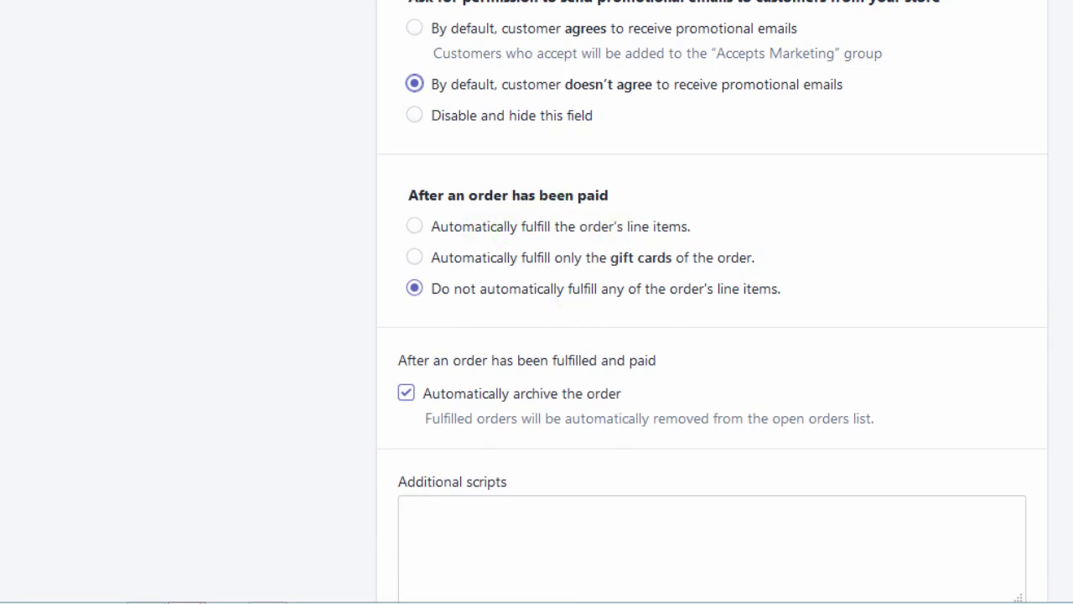
scroll(712, 302, "down", 10)
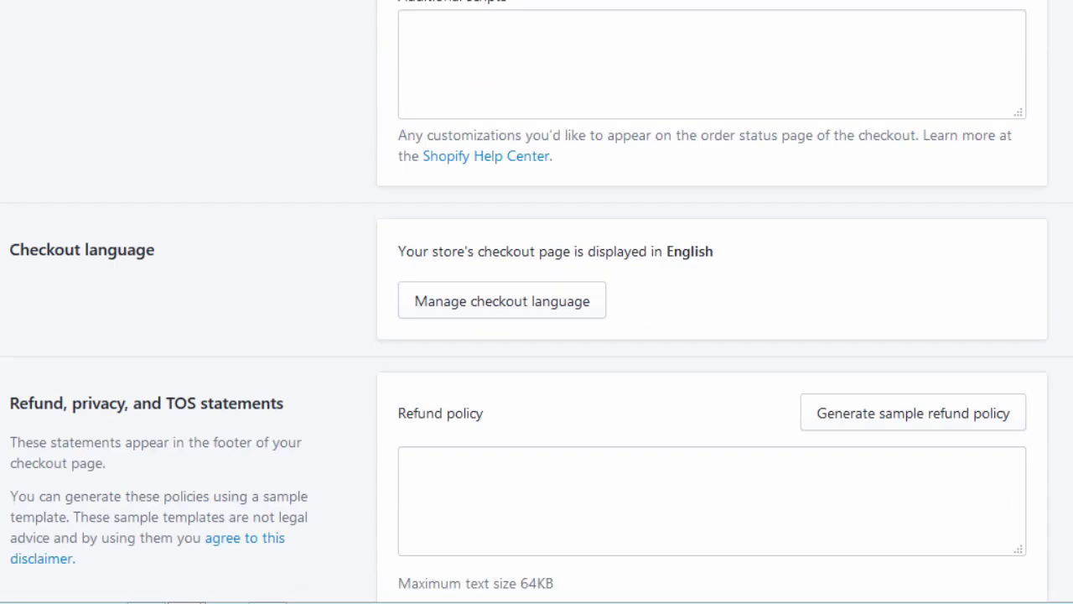
scroll(713, 302, "down", 1)
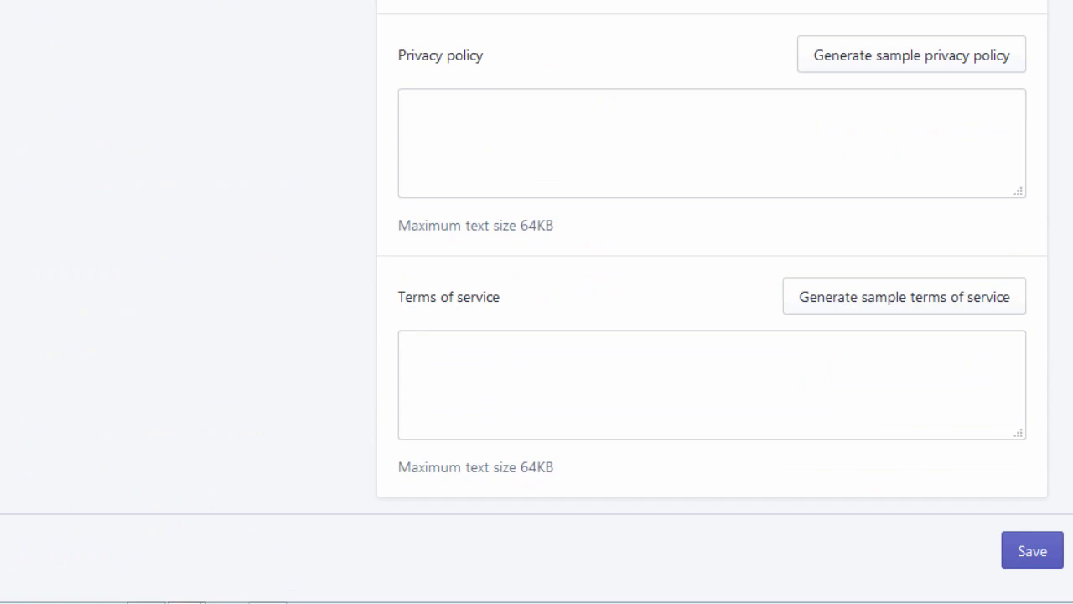
scroll(1069, 242, "up", 10)
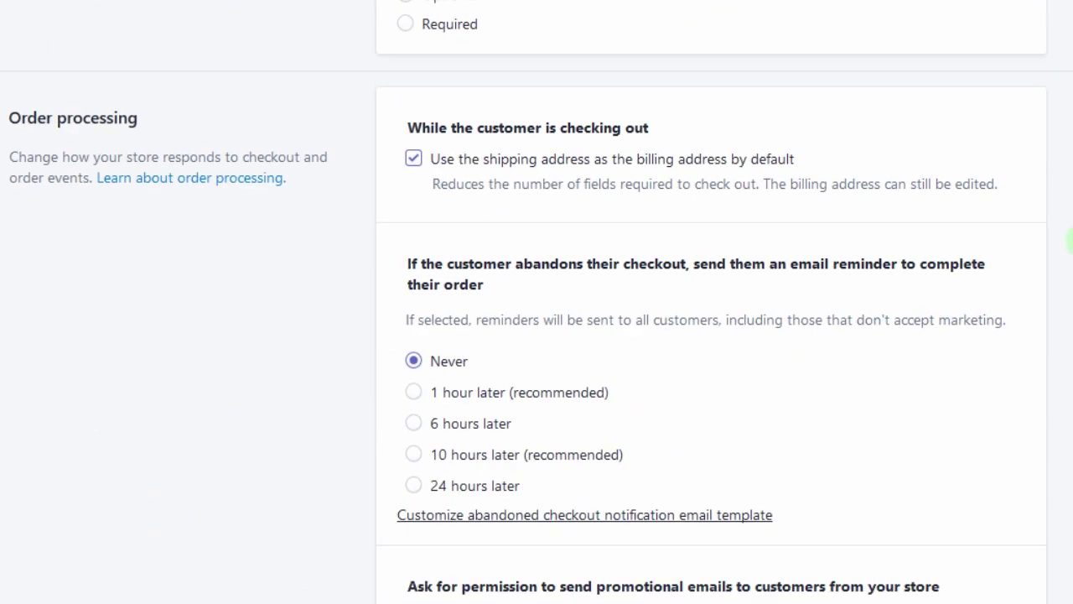
scroll(1069, 241, "down", 2)
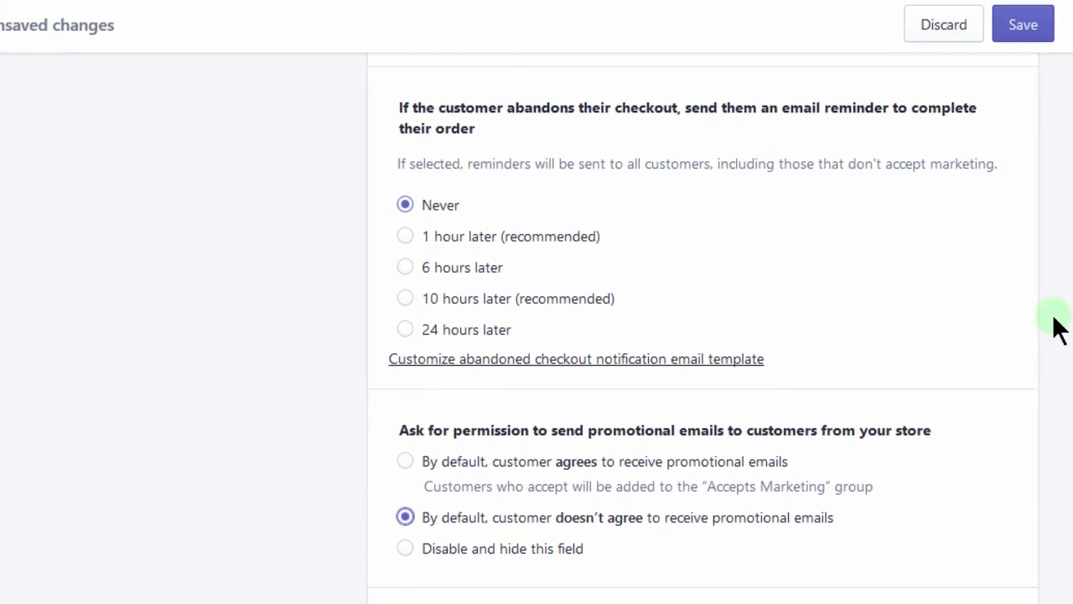
left_click(1023, 32)
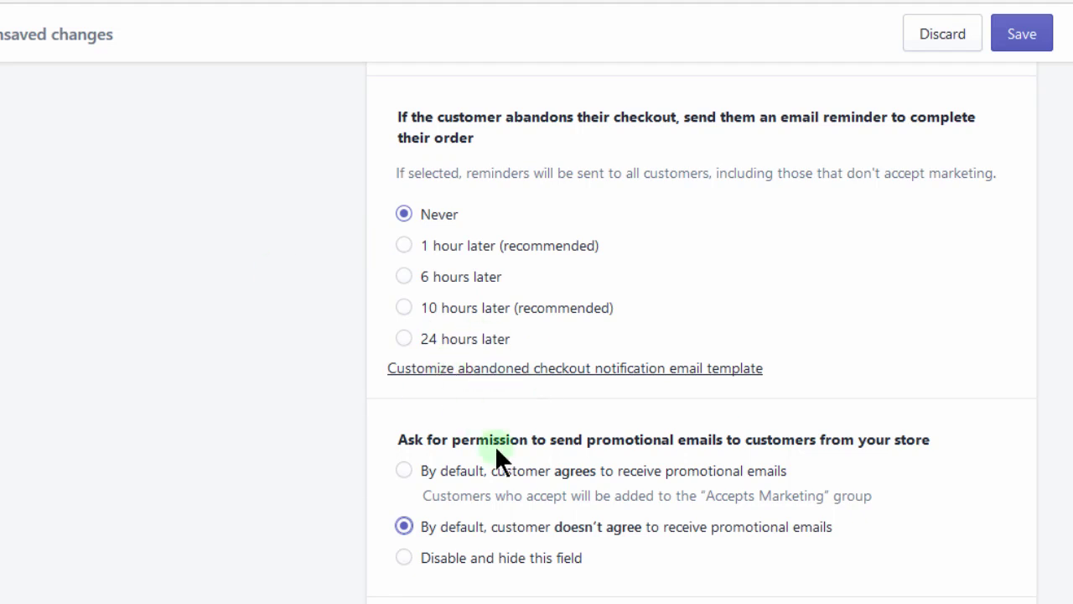
left_click(1026, 34)
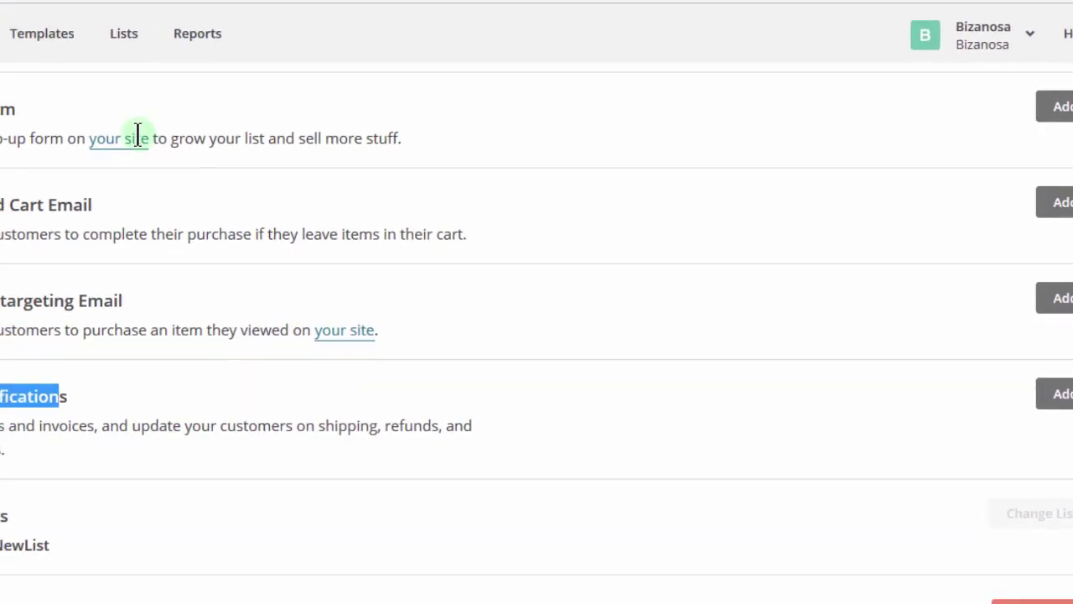
Step: Return to MailChimp and examine the Abandoned Cart Email option on the BznSample site page
left_click(171, 433)
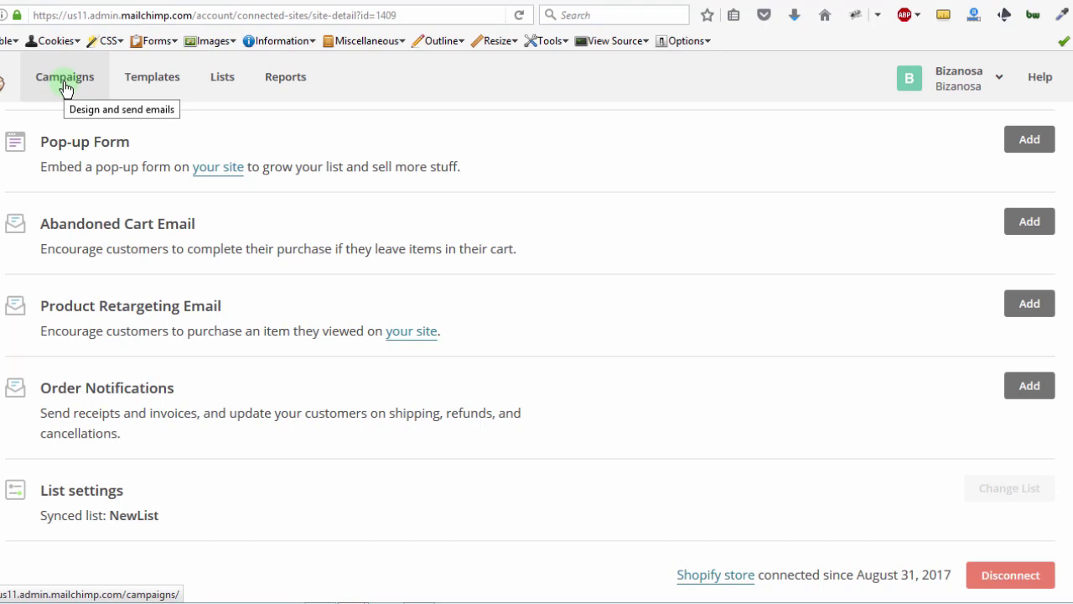
left_click(196, 219)
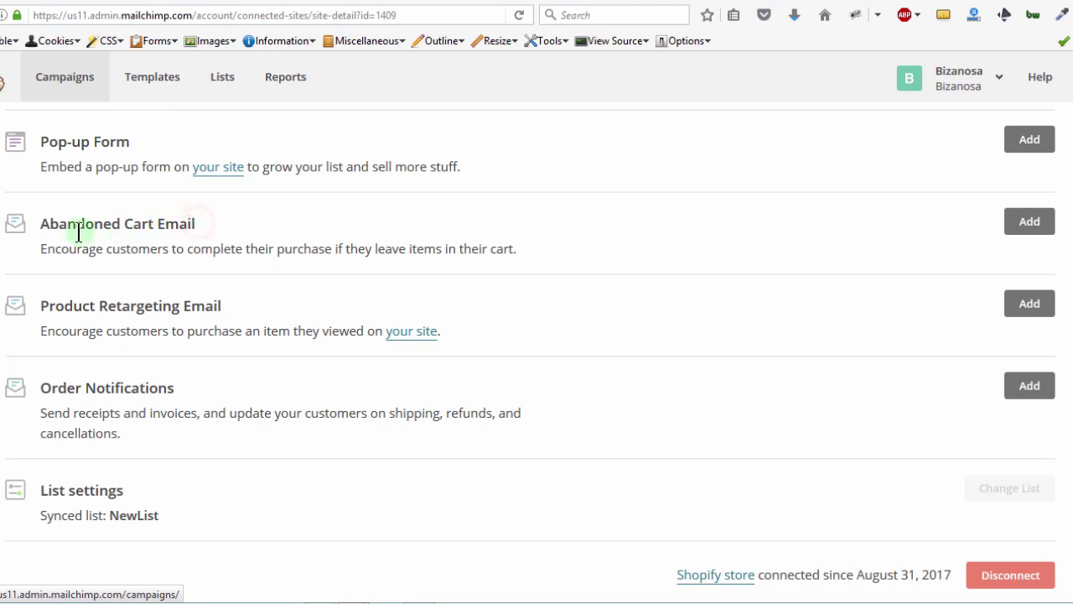
left_click_drag(78, 233, 37, 223)
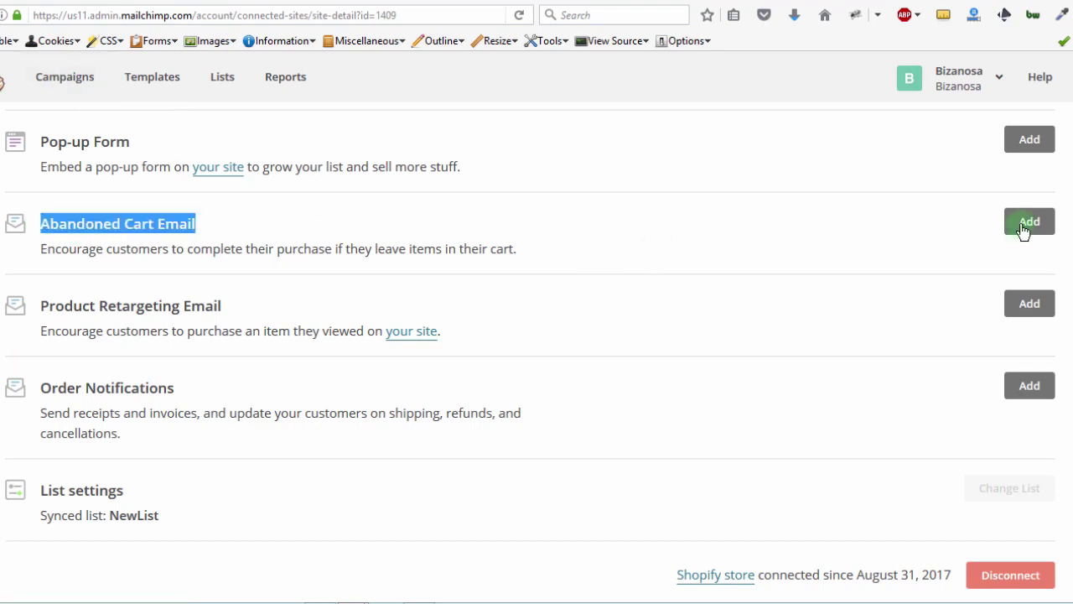
left_click(549, 265)
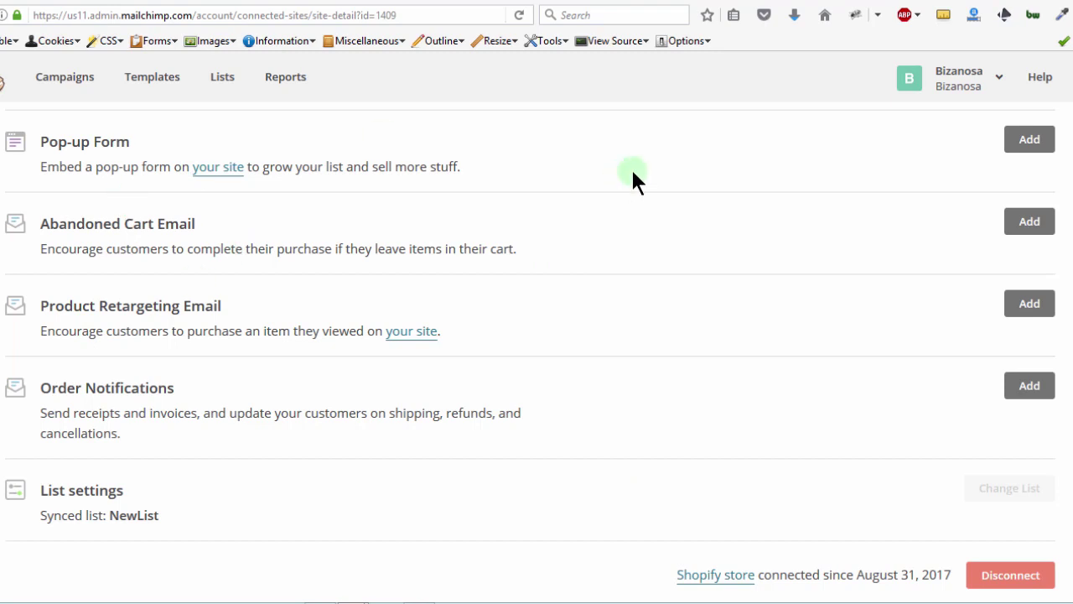
Step: Open the account's connected sites and review the BznSample store's email and list options
left_click(998, 80)
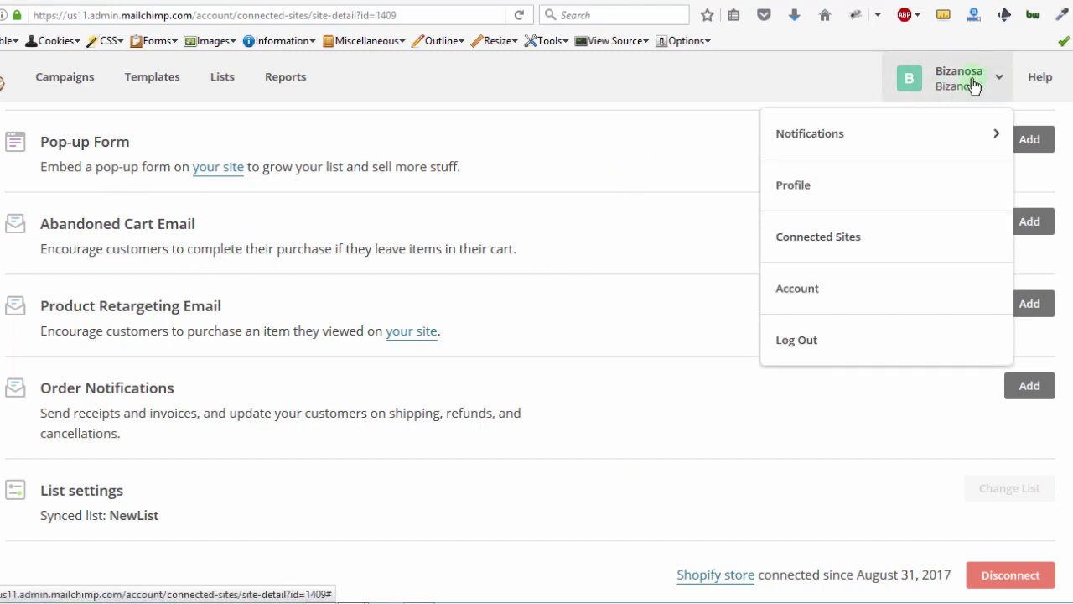
left_click(820, 240)
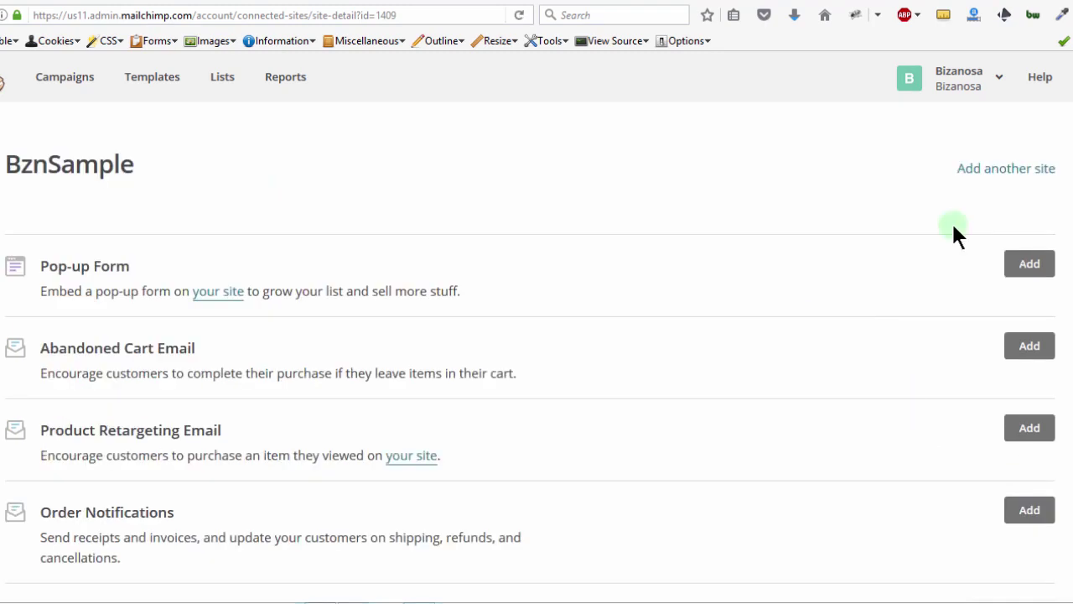
left_click(990, 85)
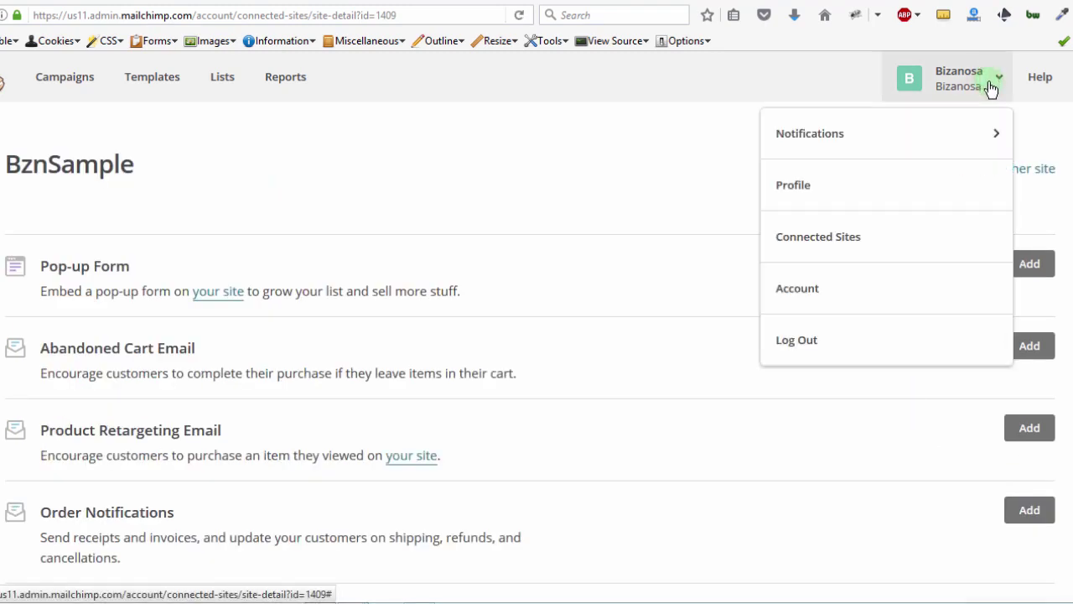
left_click(623, 188)
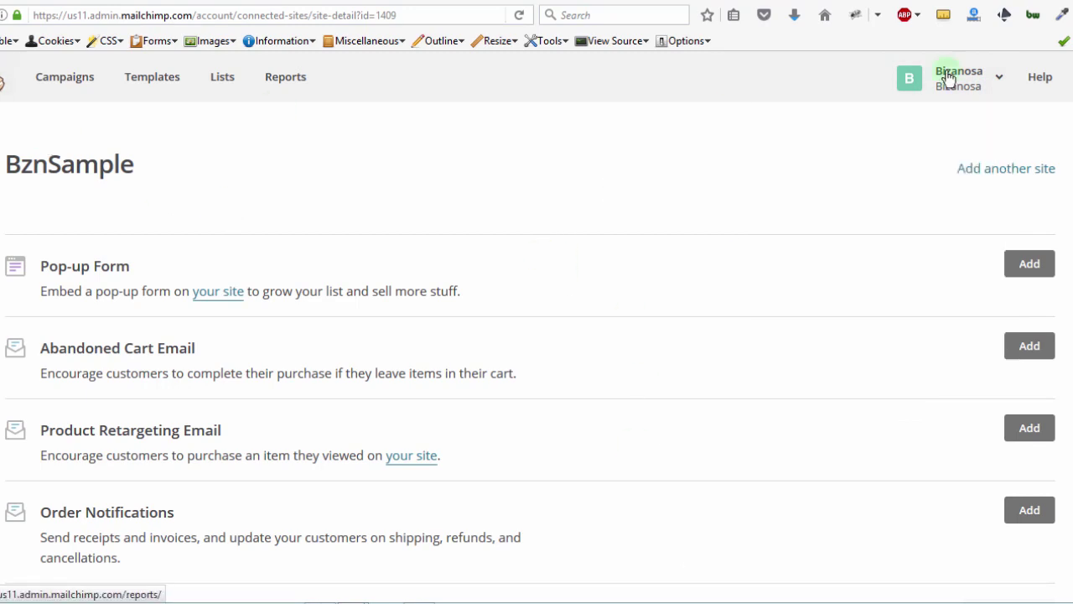
left_click(998, 81)
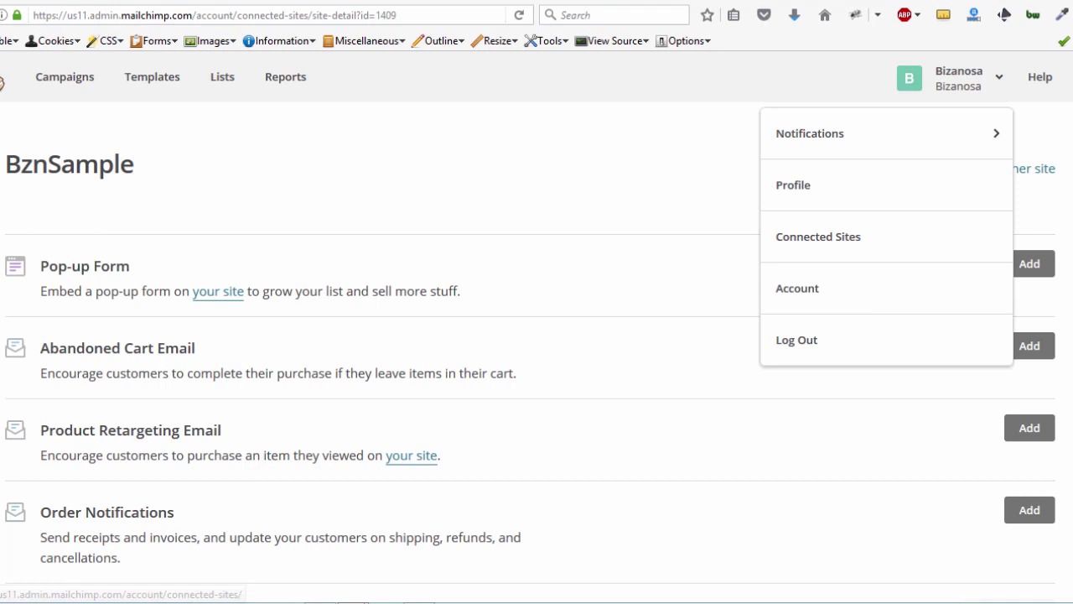
left_click(1068, 205)
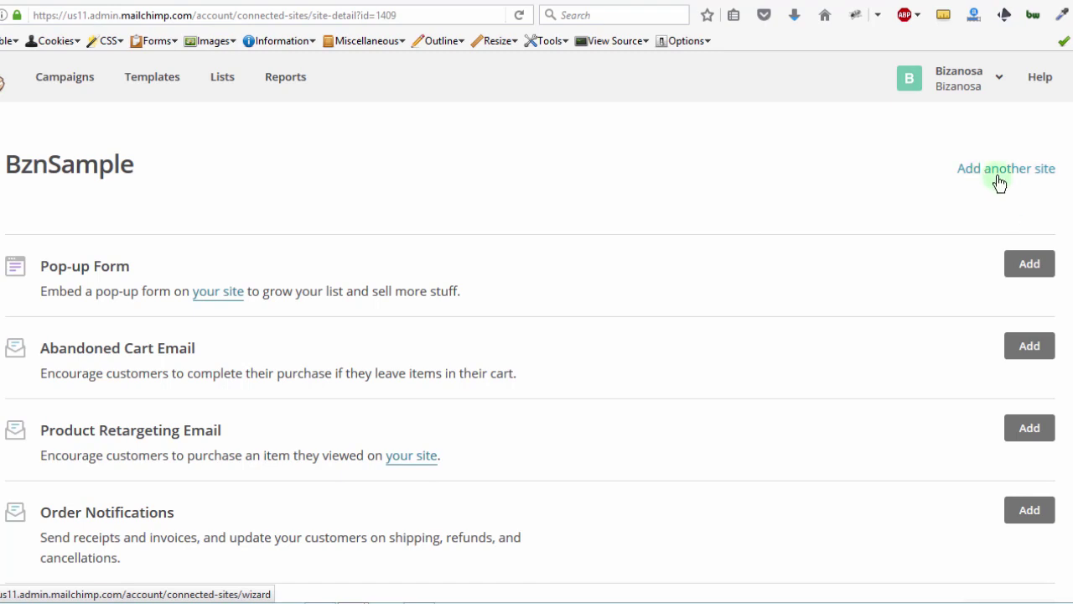
scroll(741, 374, "down", 3)
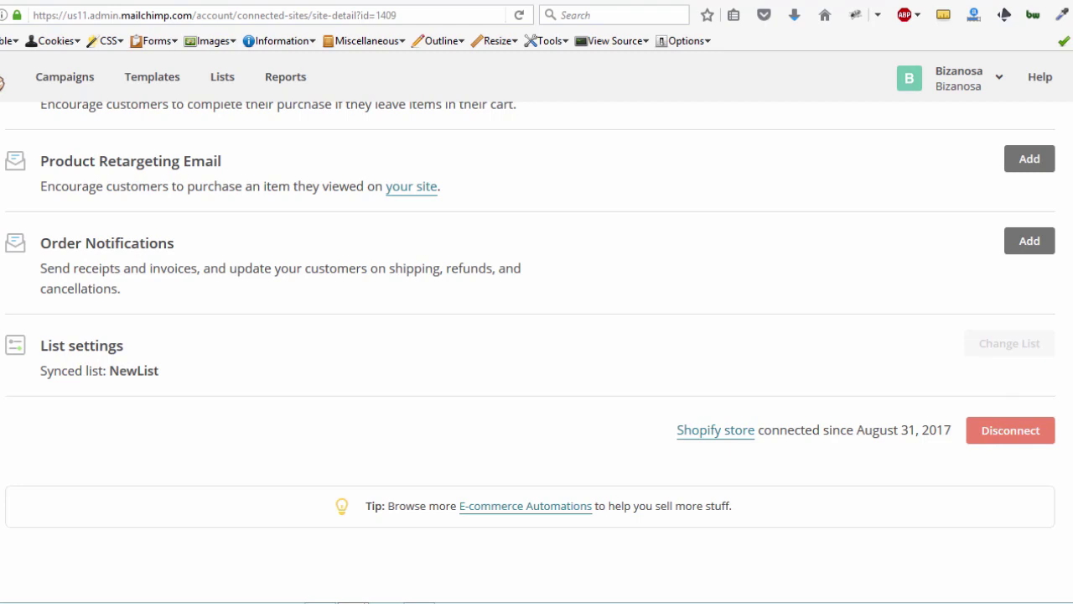
scroll(536, 336, "up", 3)
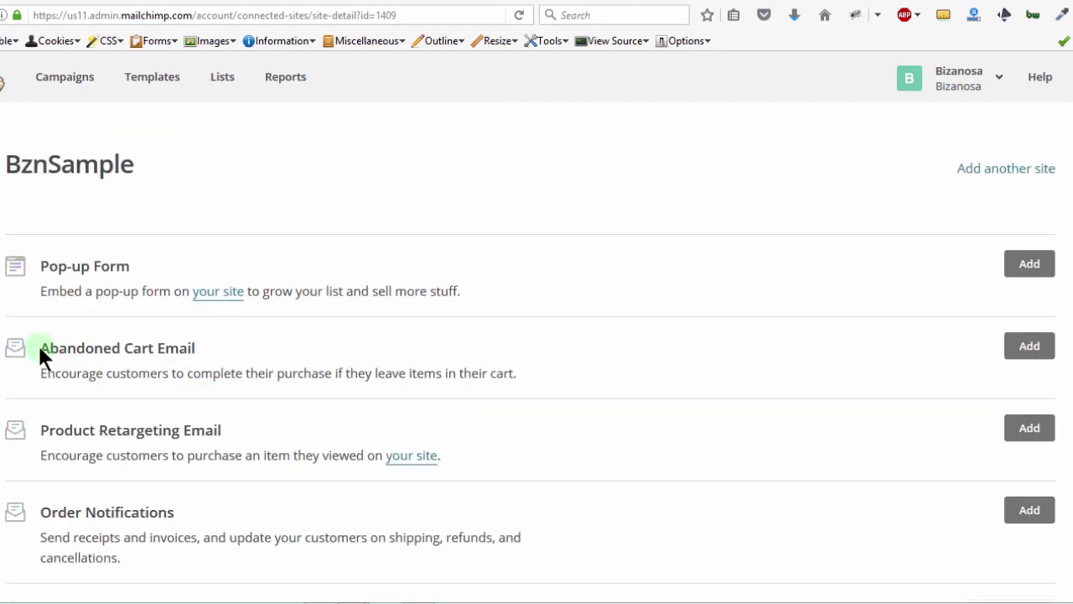
left_click_drag(43, 347, 219, 350)
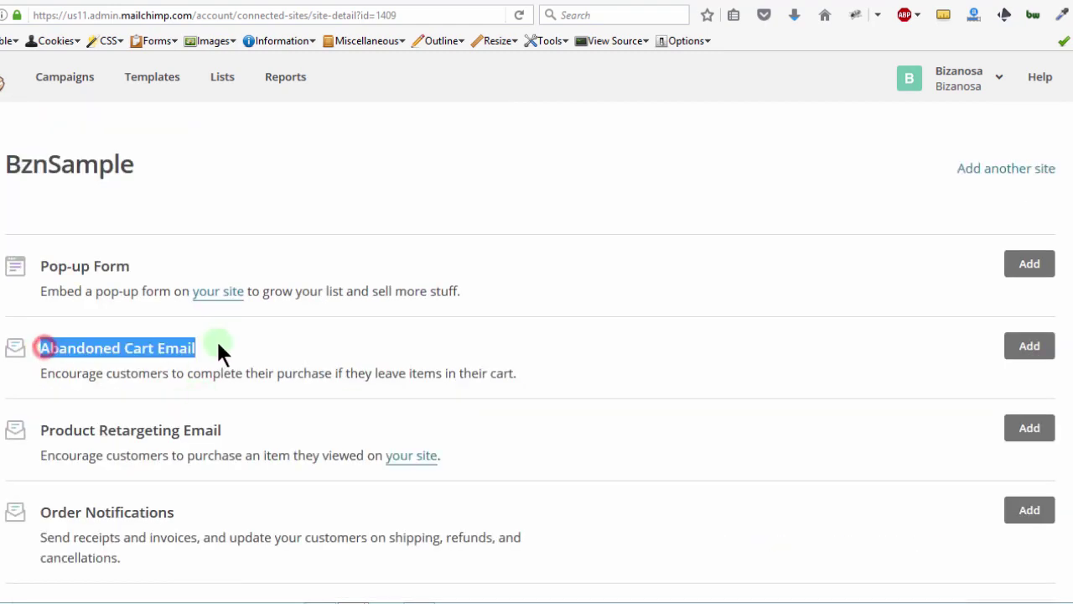
Step: Open the MailChimp campaigns page, start creating an email campaign and choose the Automated type
left_click(67, 81)
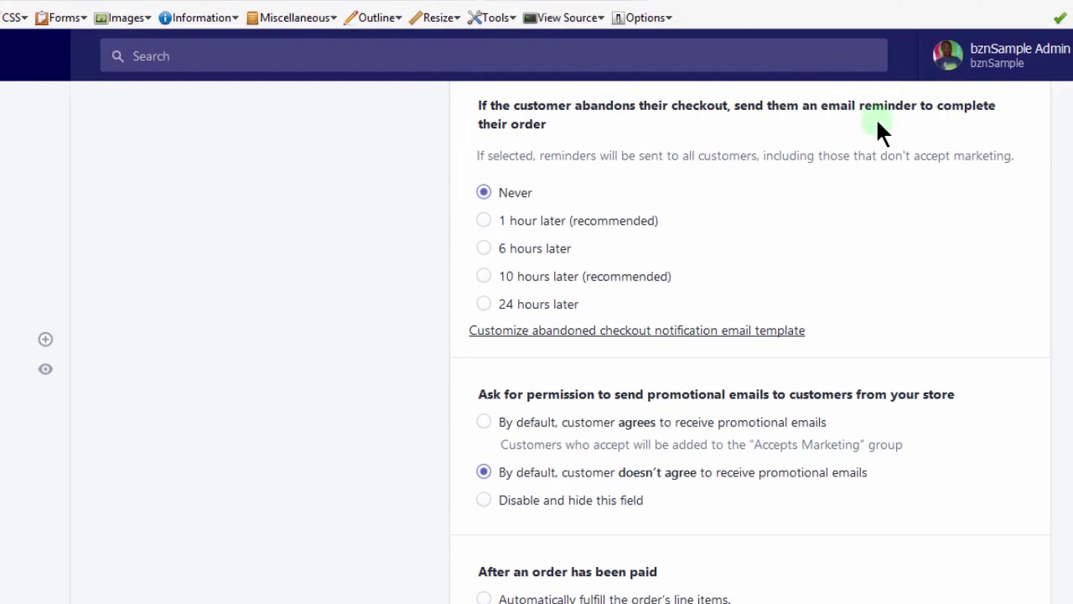
left_click(505, 196)
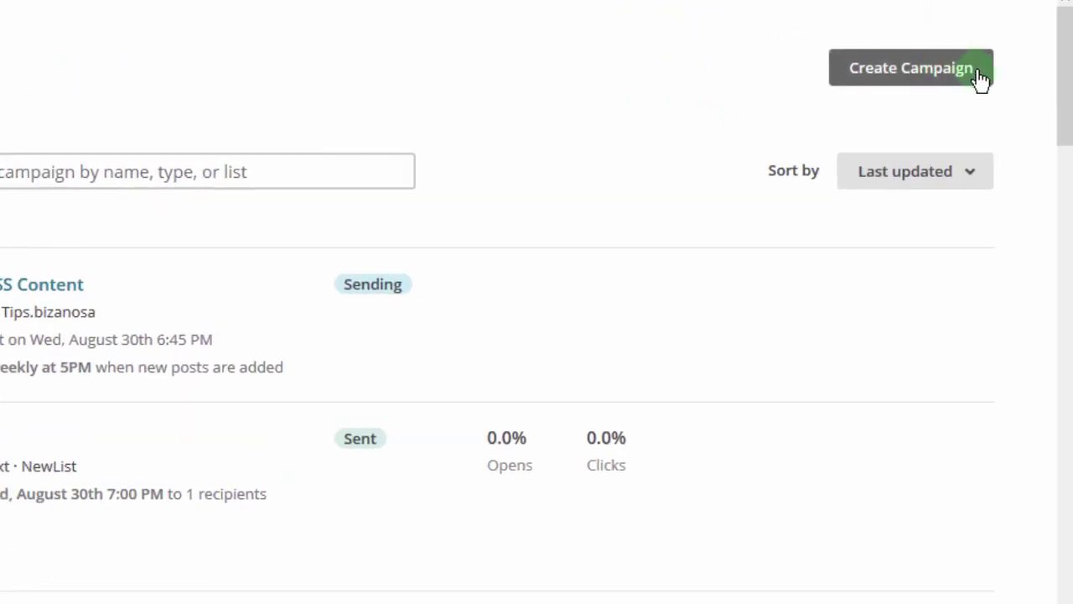
left_click(920, 72)
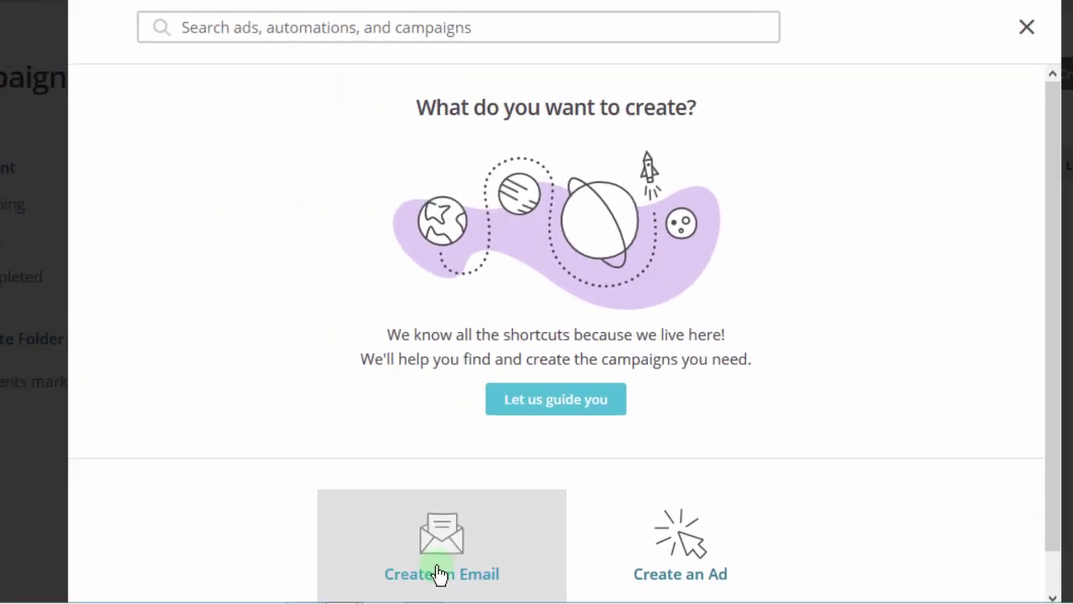
left_click(439, 573)
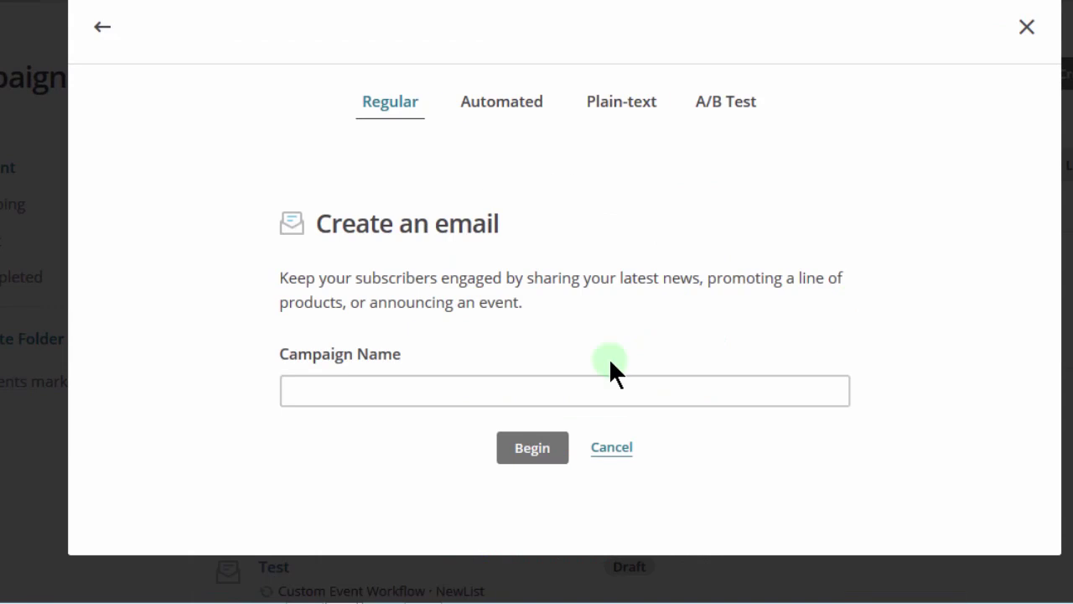
left_click(527, 391)
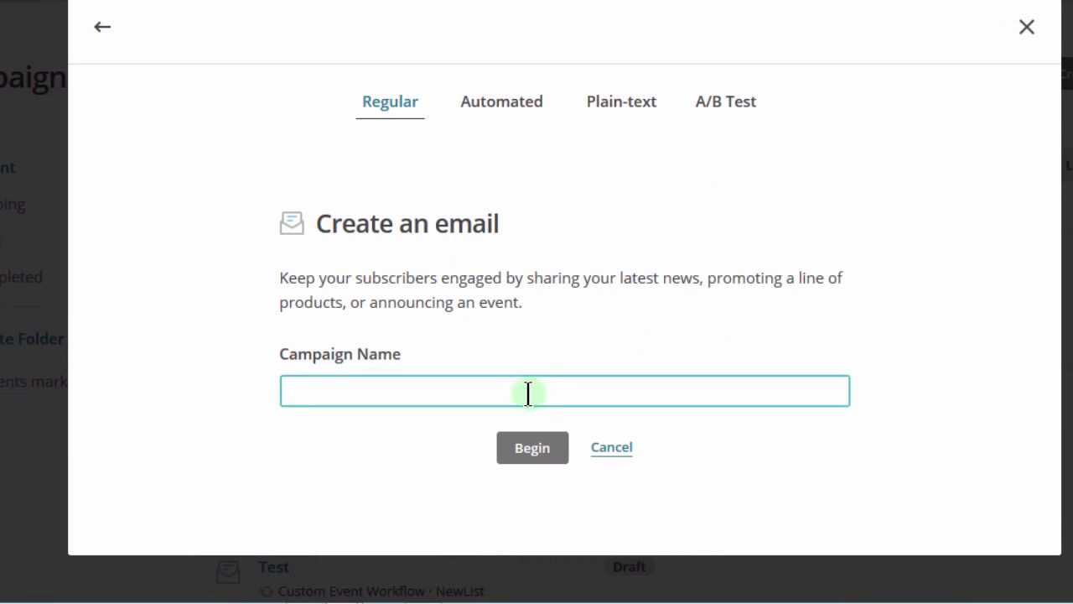
left_click(496, 104)
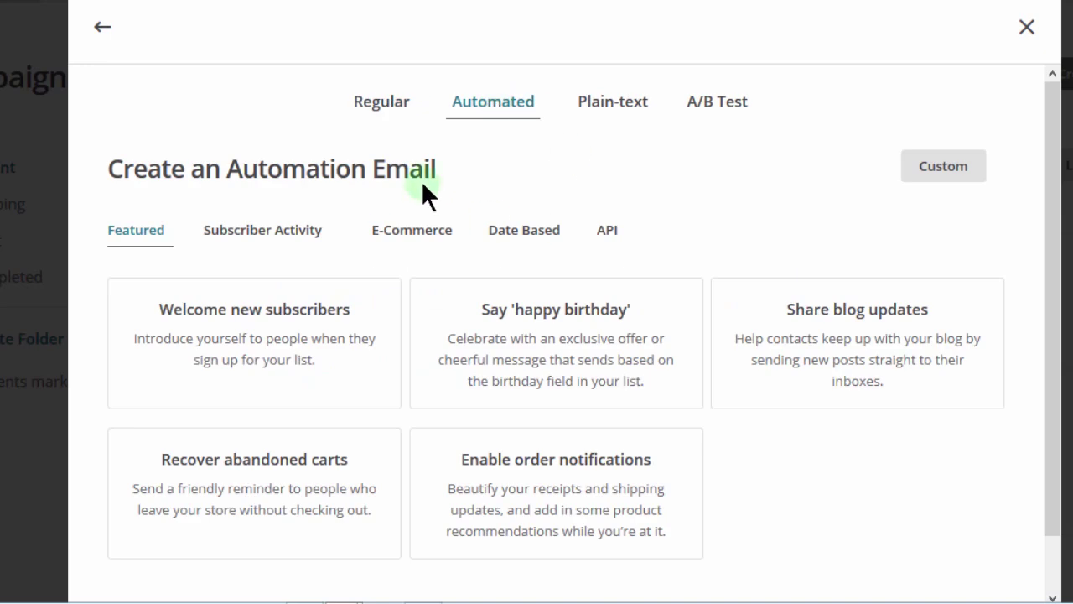
Step: Choose the Recover abandoned carts e-commerce automation and begin a single email for the bznSample store
left_click(405, 236)
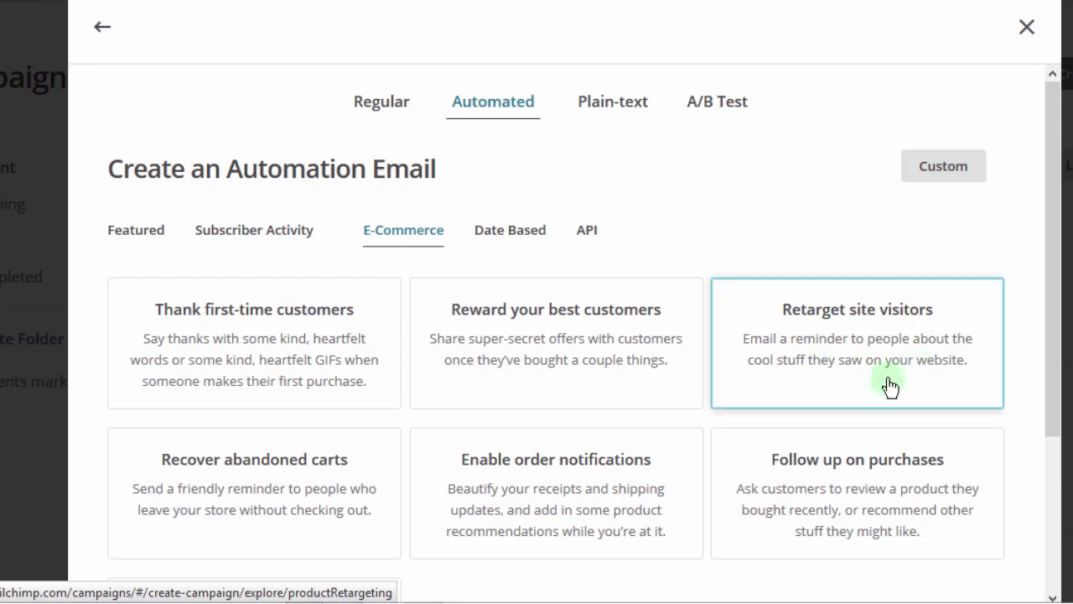
left_click_drag(1050, 293, 1034, 431)
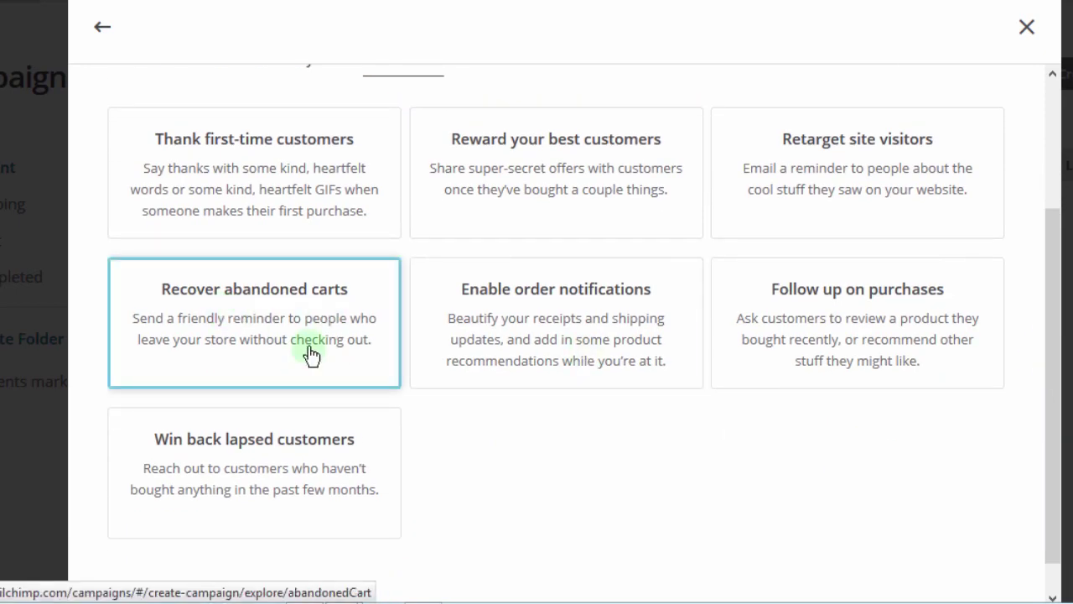
left_click(236, 320)
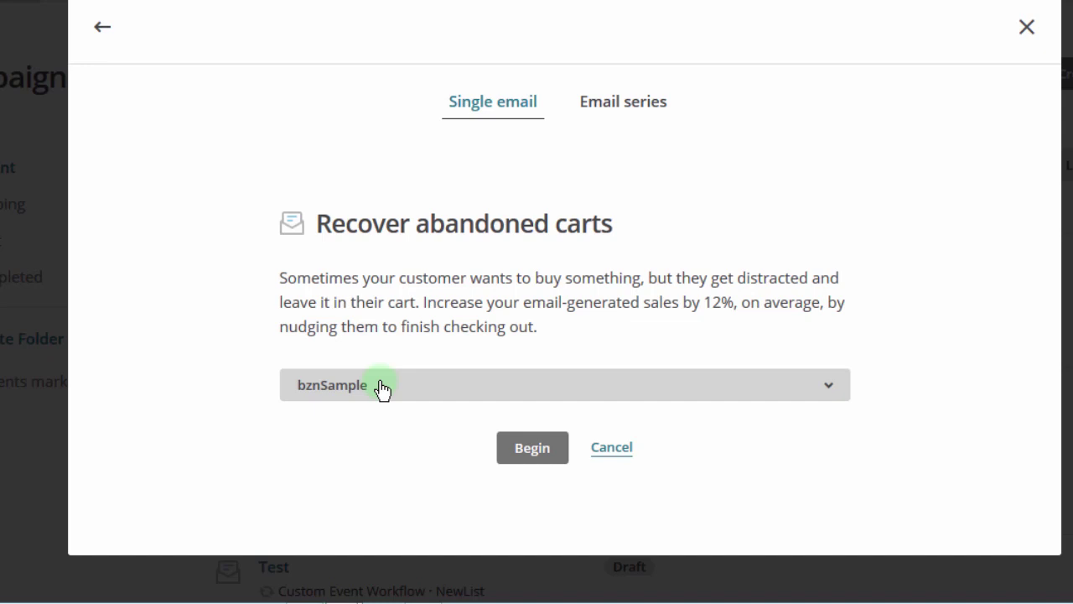
left_click(533, 453)
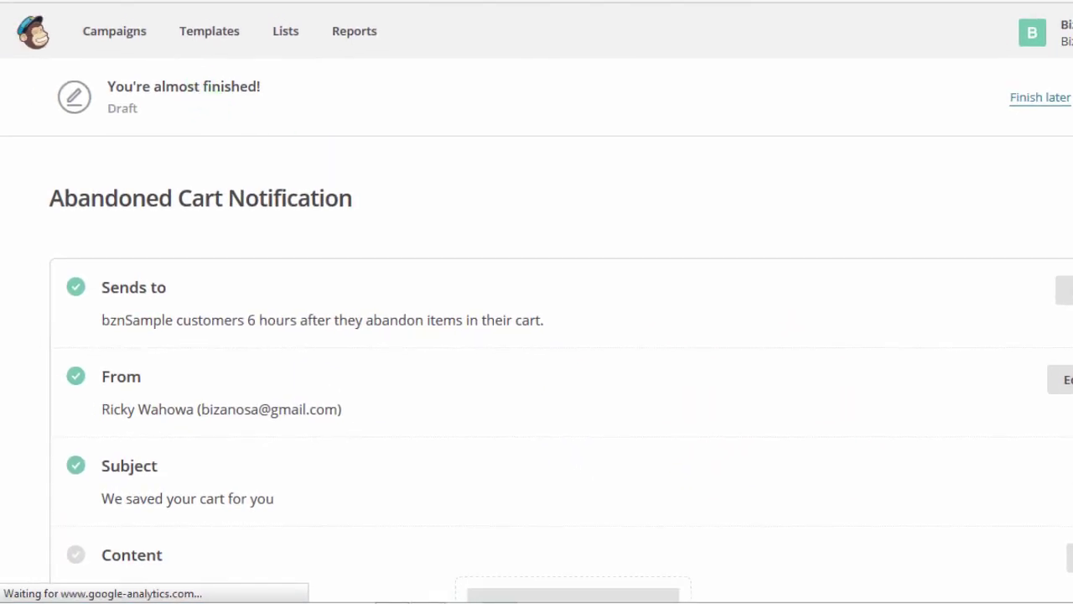
Step: Examine the recipients setting and its send delay options, and cancel the edit
scroll(561, 392, "down", 2)
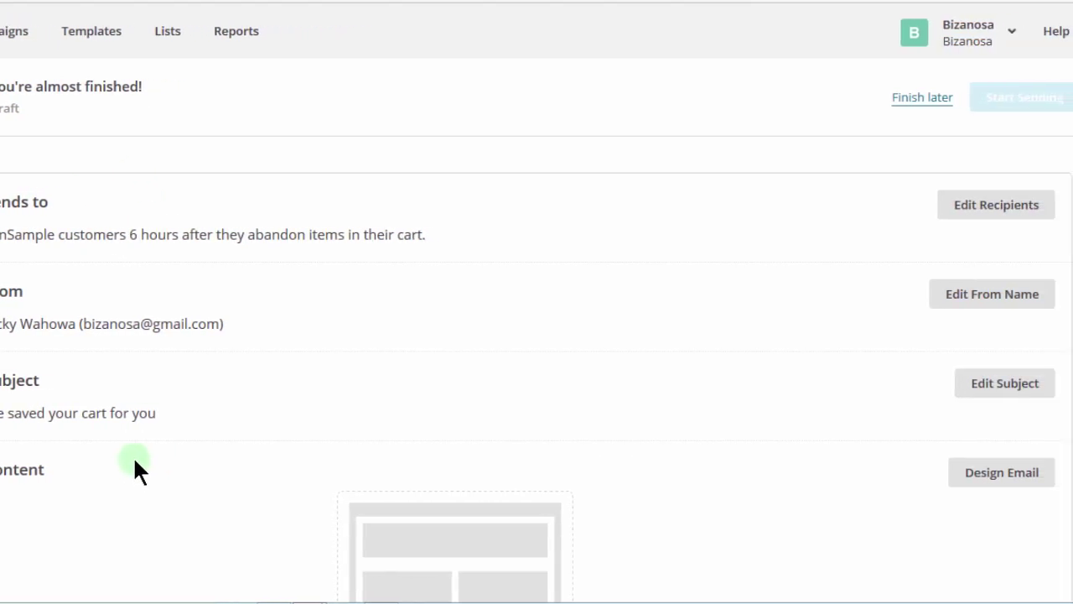
left_click(998, 214)
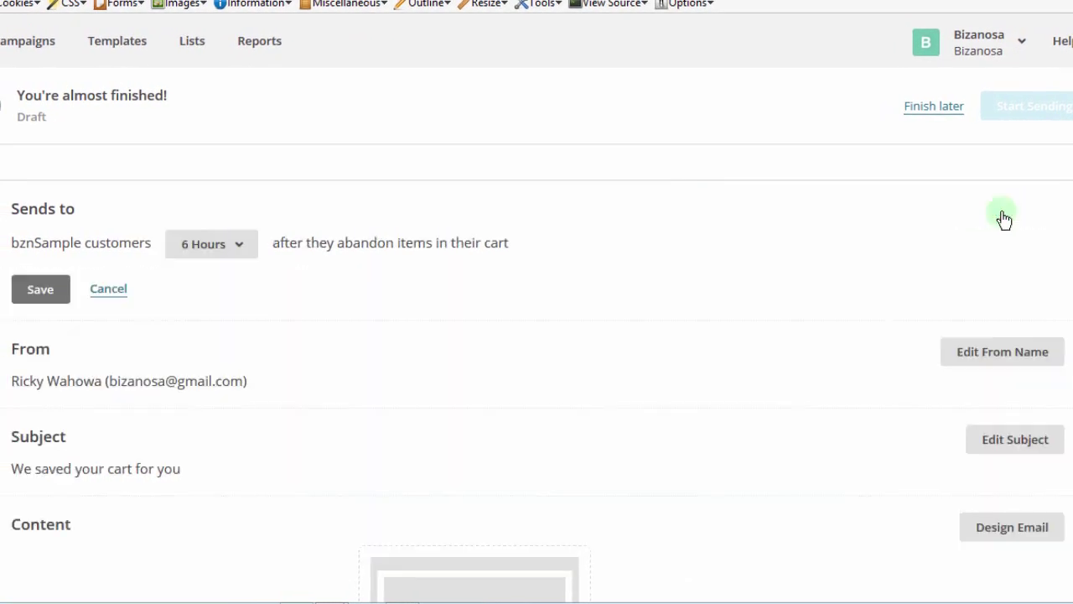
left_click(239, 244)
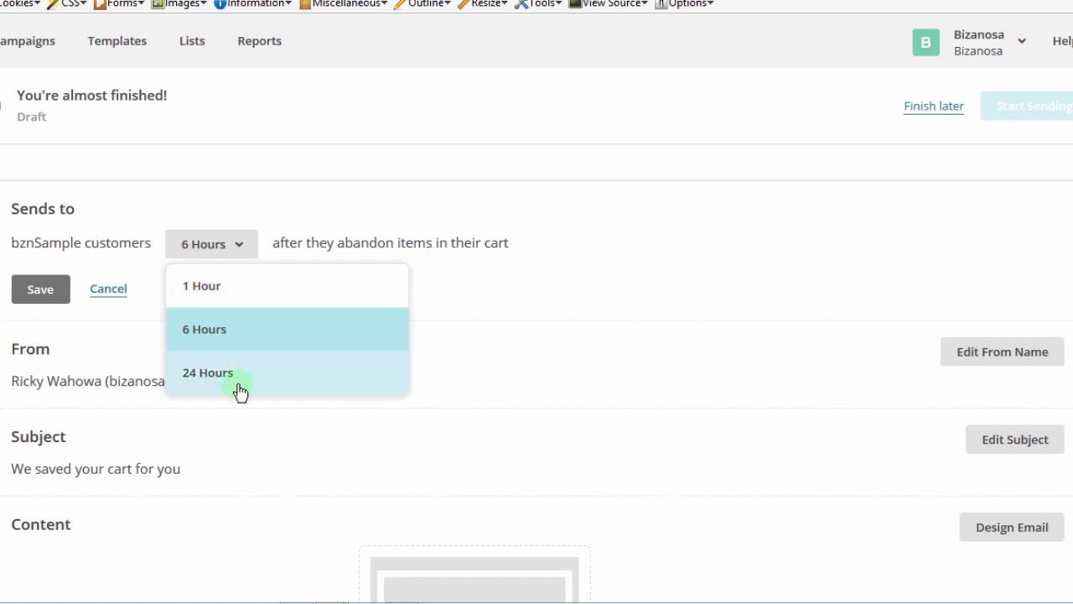
left_click(109, 292)
left_click(110, 293)
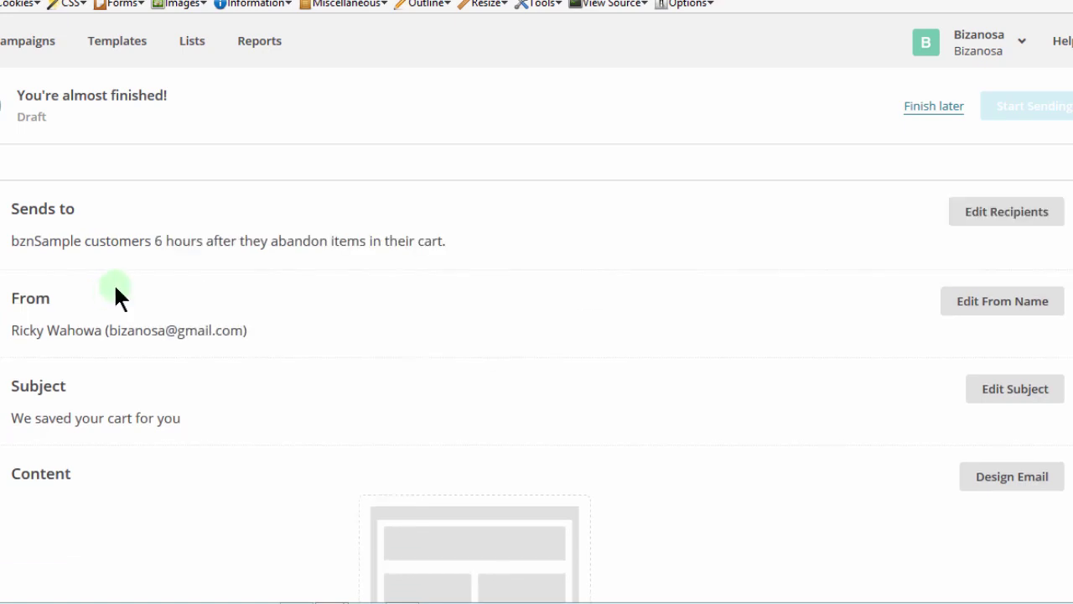
Step: Inspect the sender name and email address fields of the notification, and cancel the edit
left_click(1008, 301)
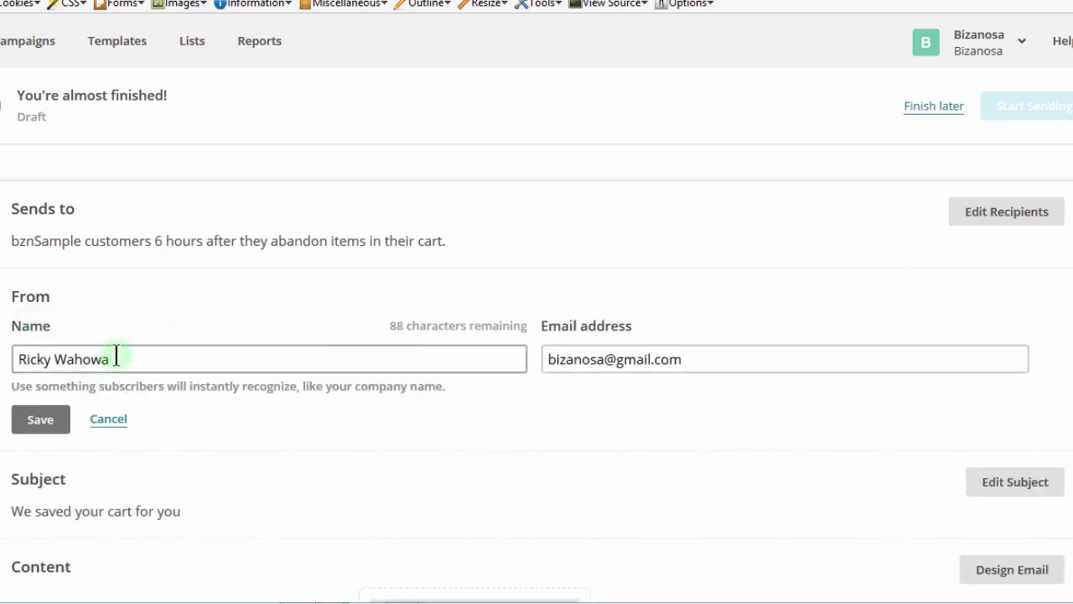
triple_click(114, 357)
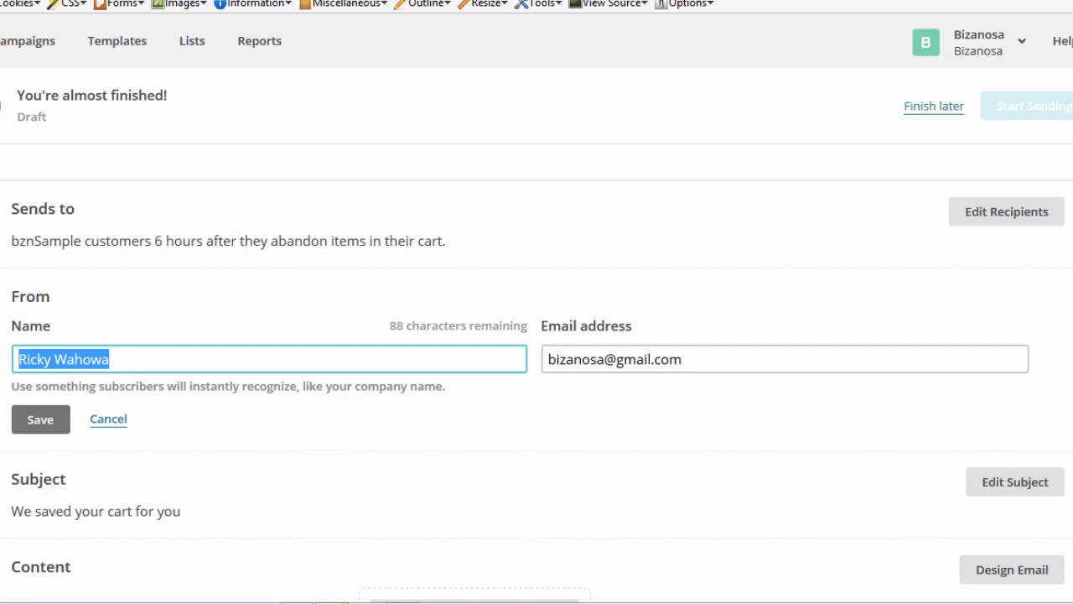
left_click(124, 358)
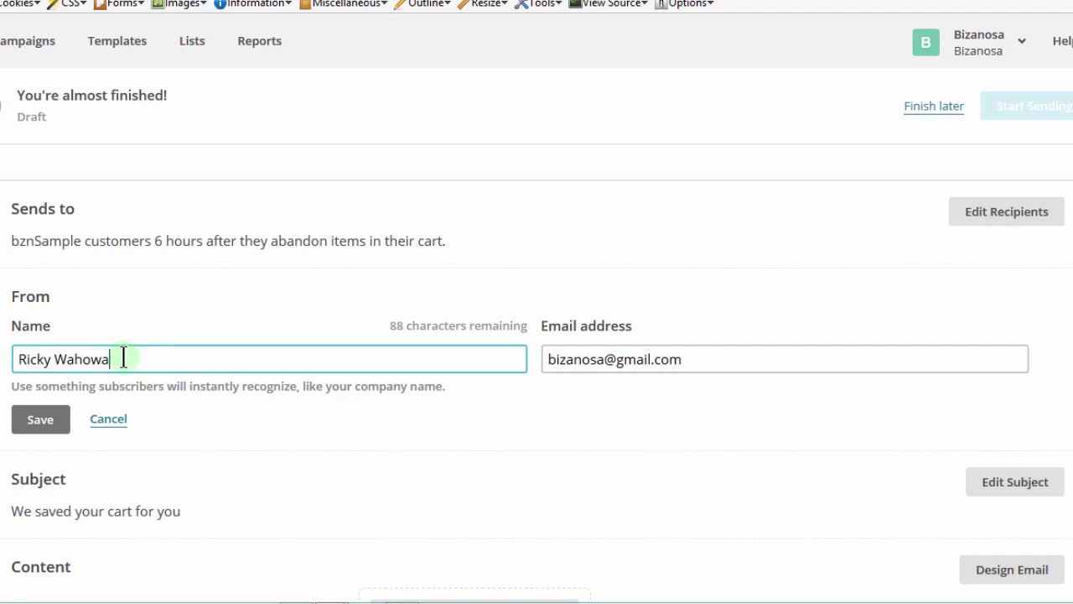
left_click(40, 428)
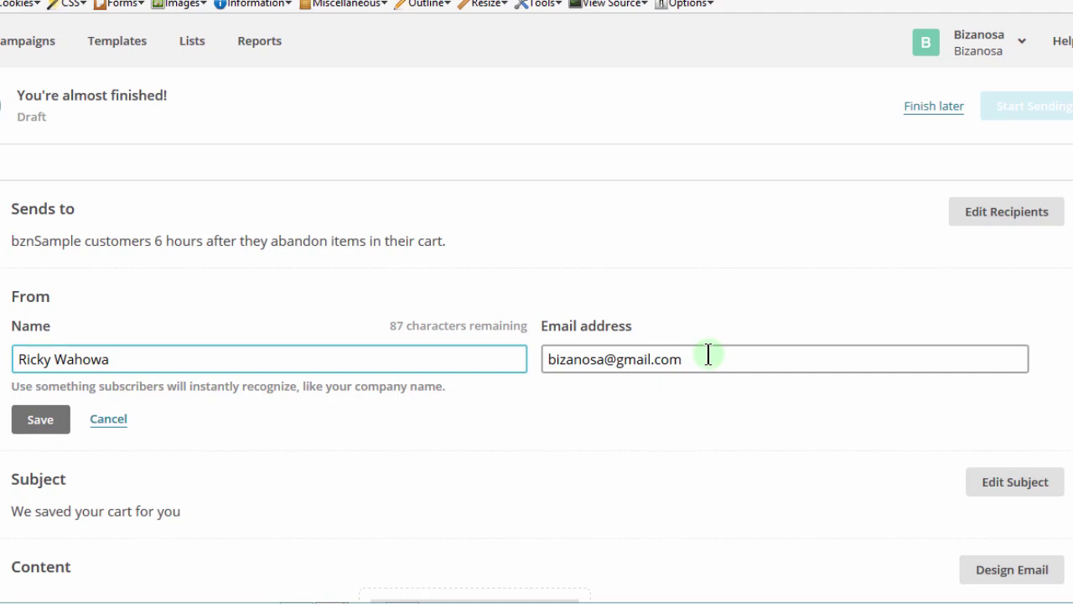
left_click_drag(709, 354, 522, 360)
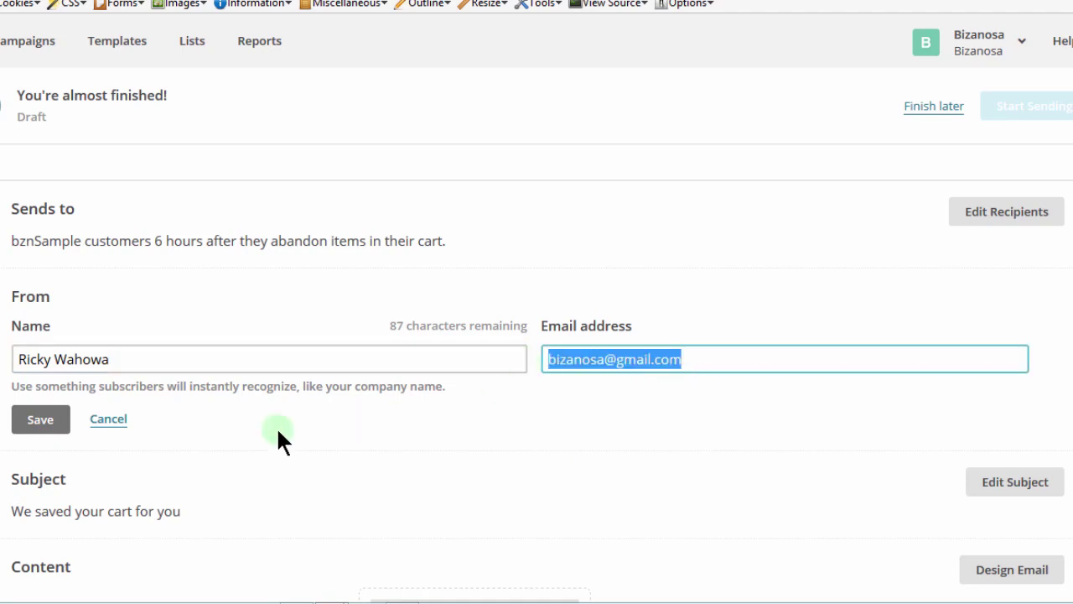
left_click(109, 419)
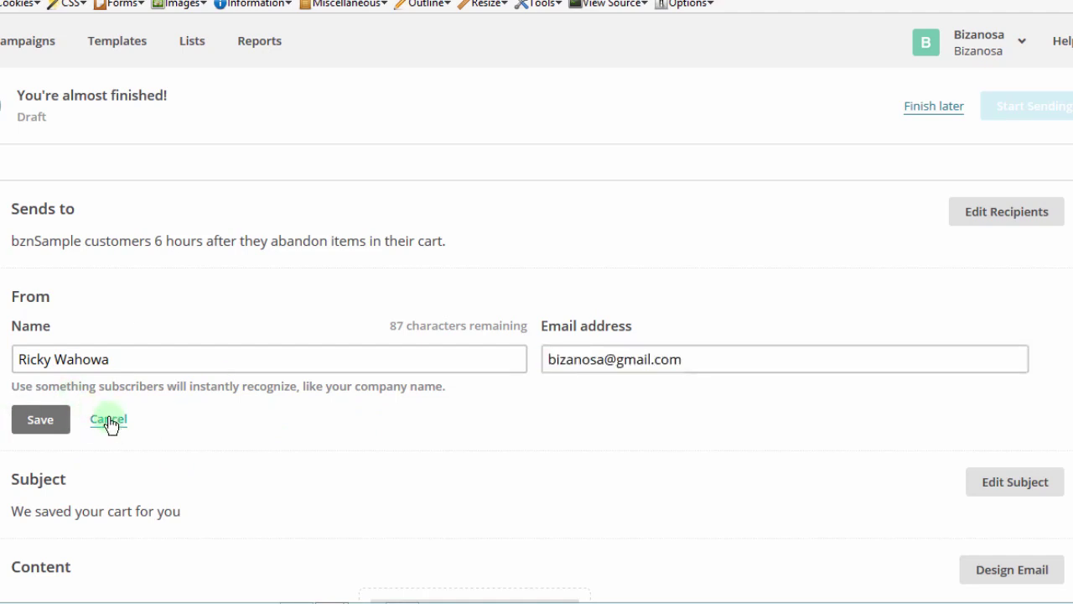
left_click(109, 419)
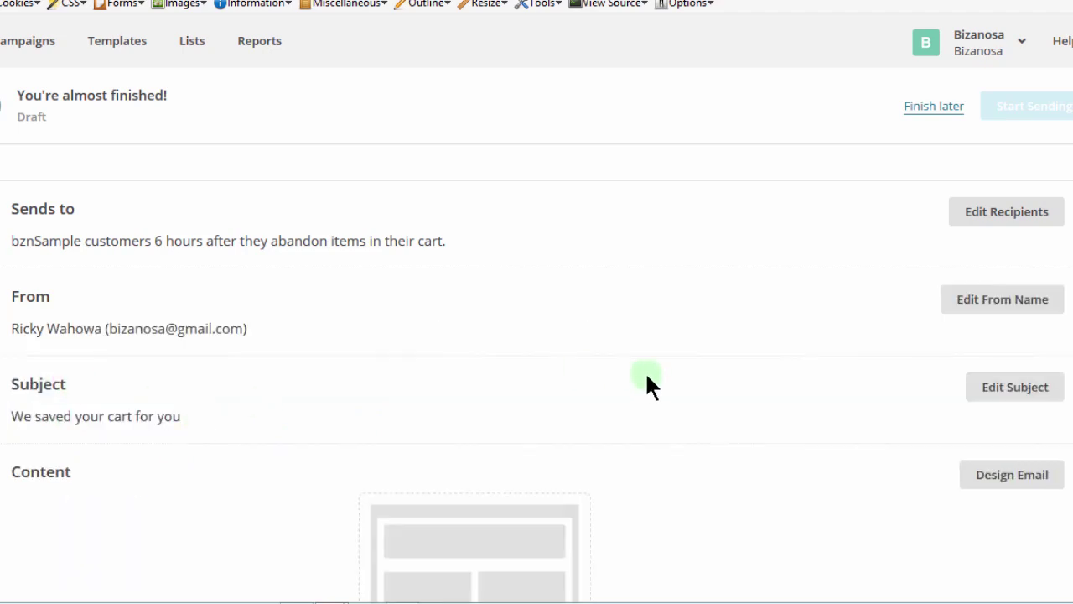
Step: Inspect the email's subject field and its available emoji, leaving the subject text as it is
left_click(1018, 388)
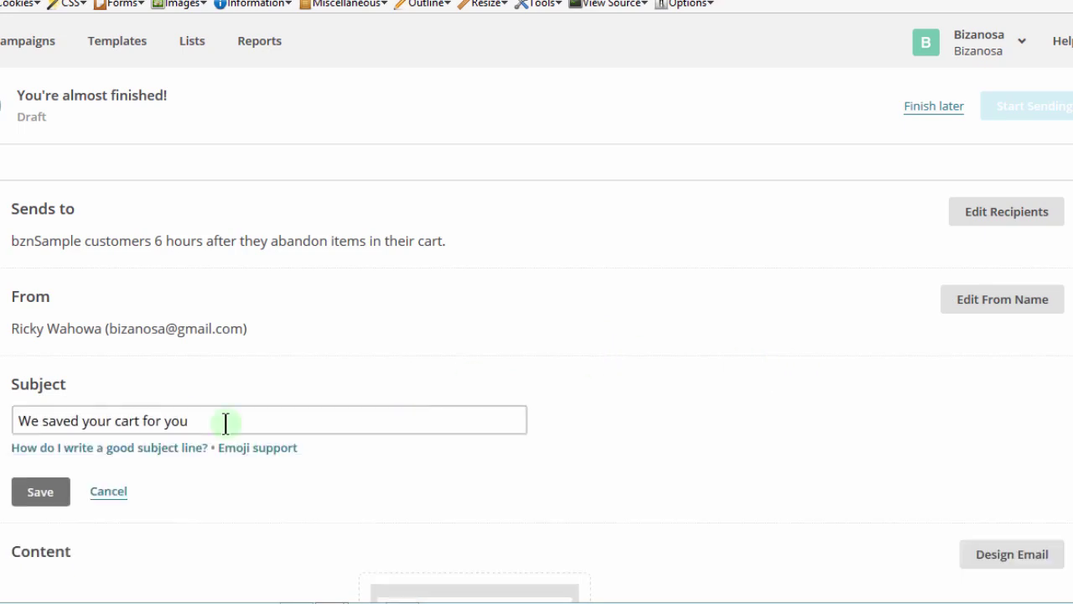
triple_click(225, 424)
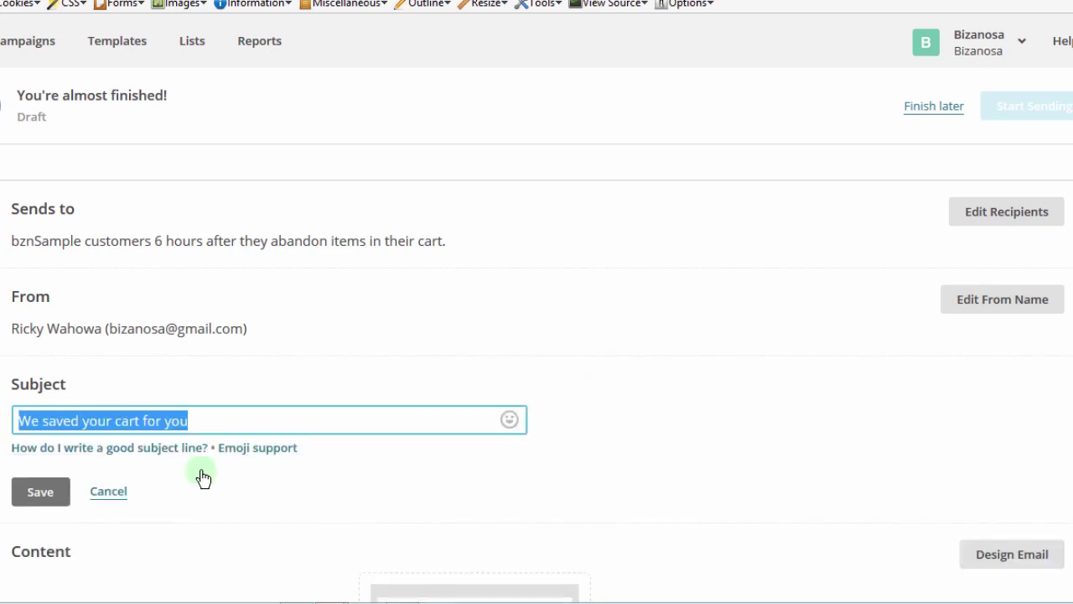
left_click(214, 421)
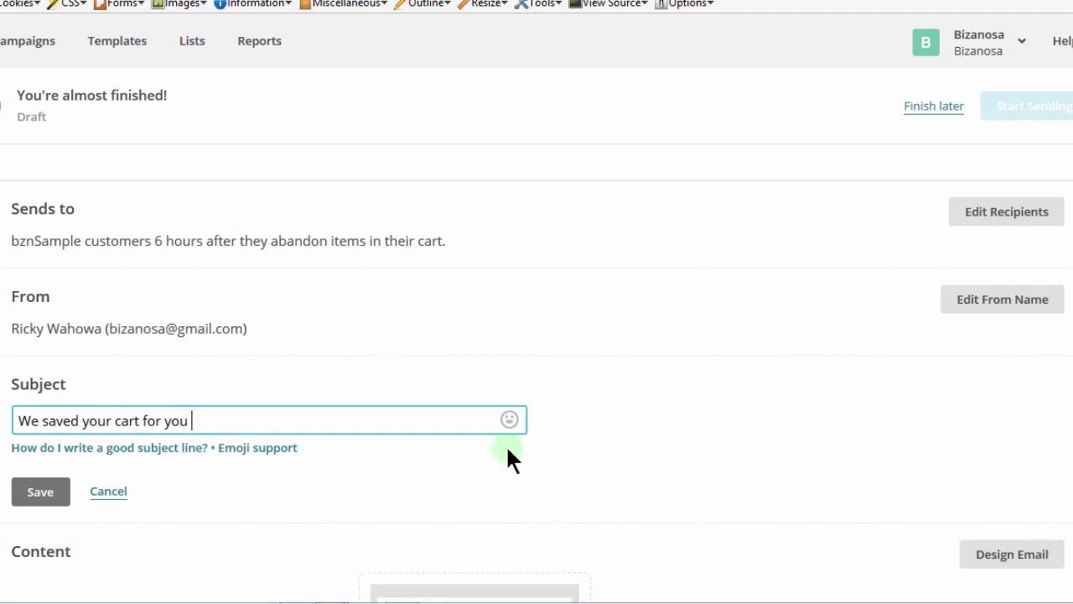
left_click(511, 419)
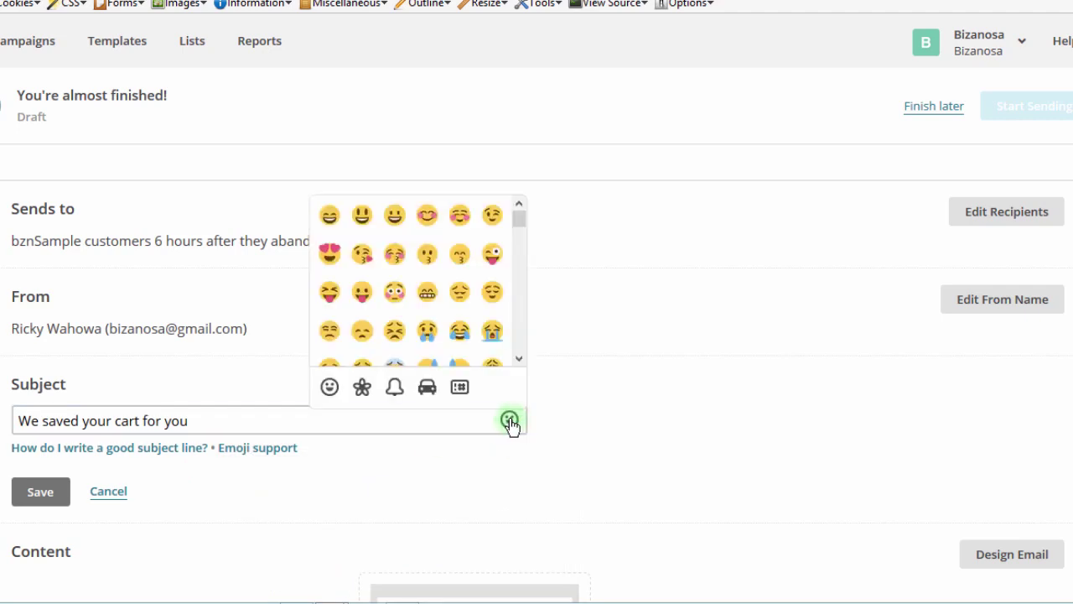
left_click(333, 253)
left_click(271, 488)
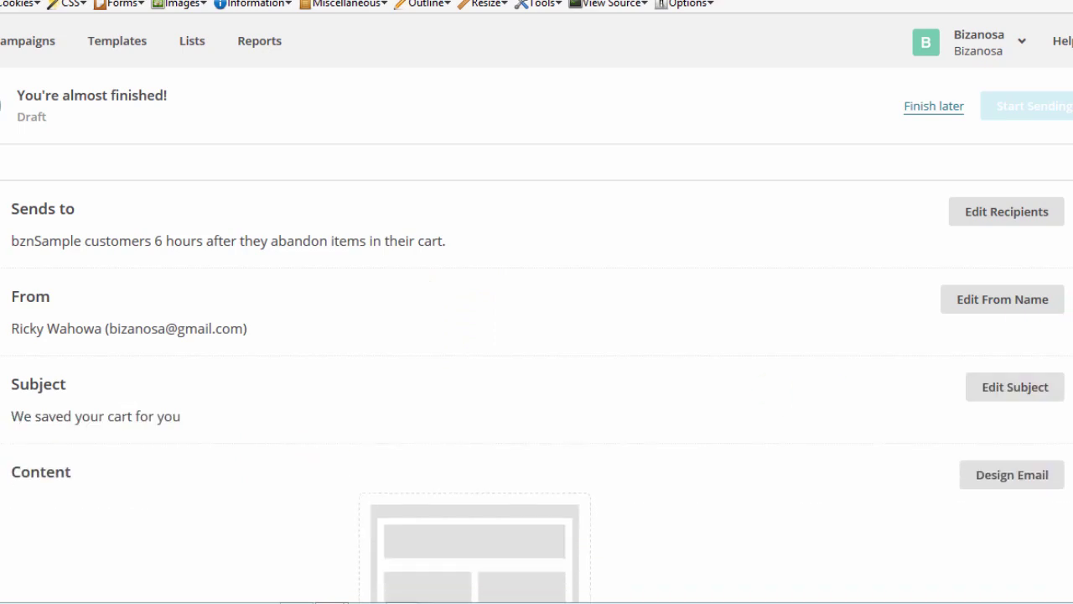
Step: Start designing the email content and select the basic Abandoned Cart template
scroll(536, 373, "down", 3)
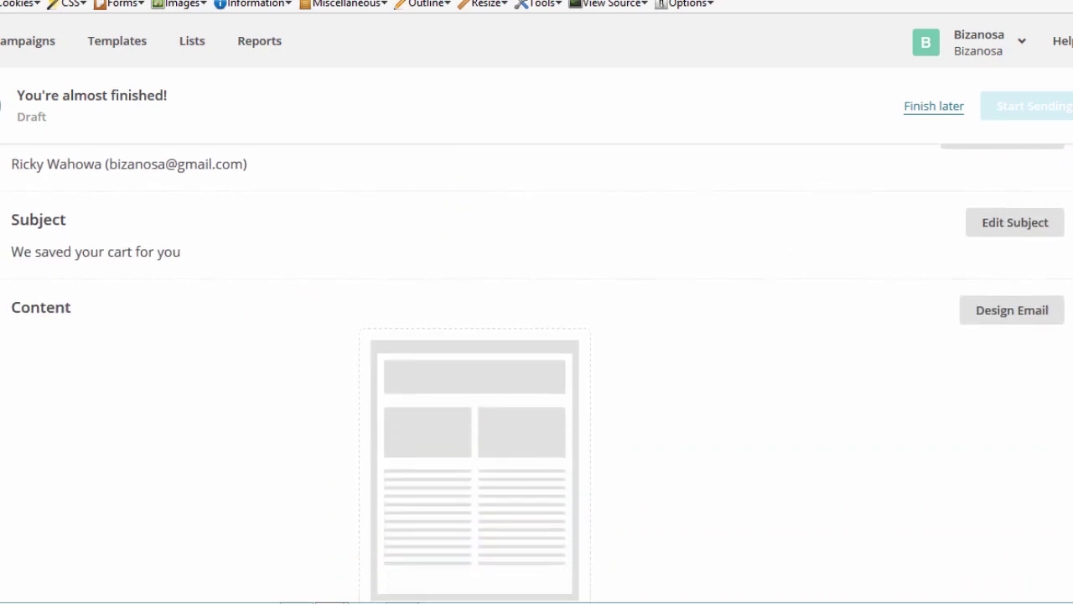
scroll(818, 423, "down", 1)
scroll(817, 424, "down", 1)
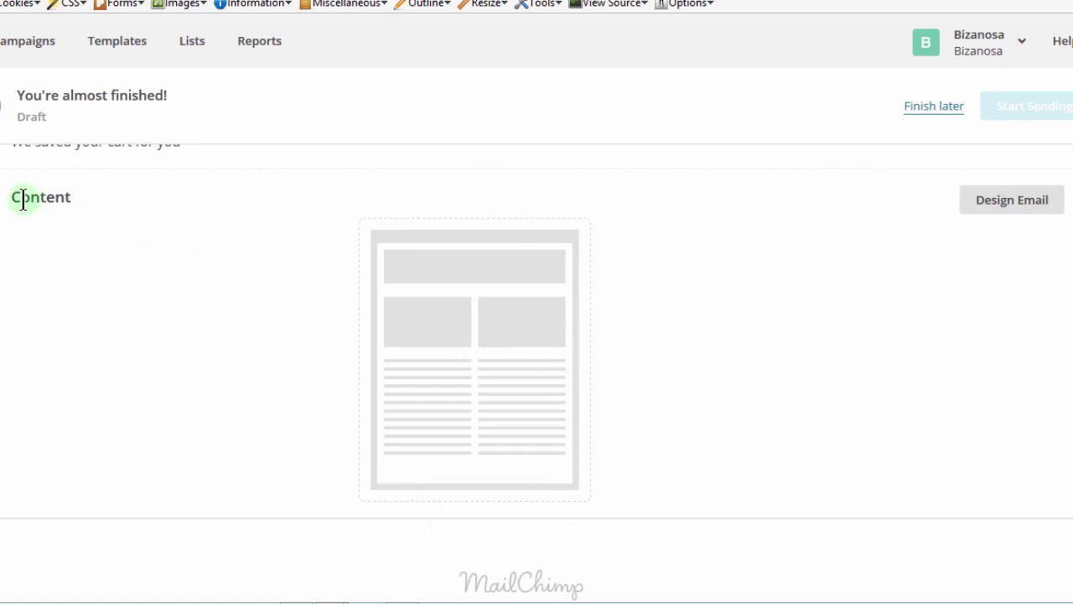
left_click(1020, 202)
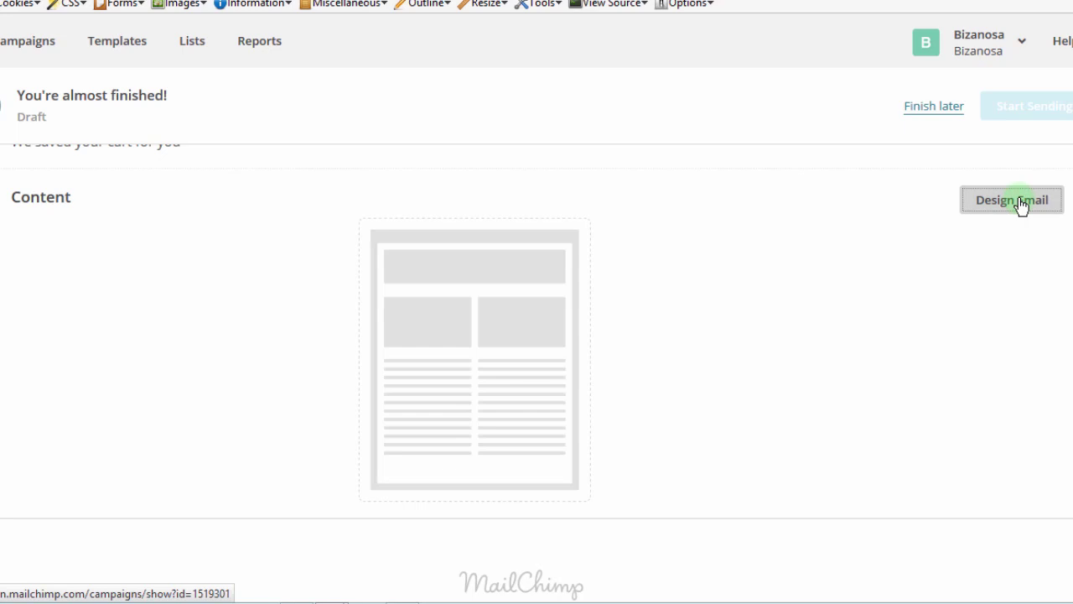
left_click(1020, 202)
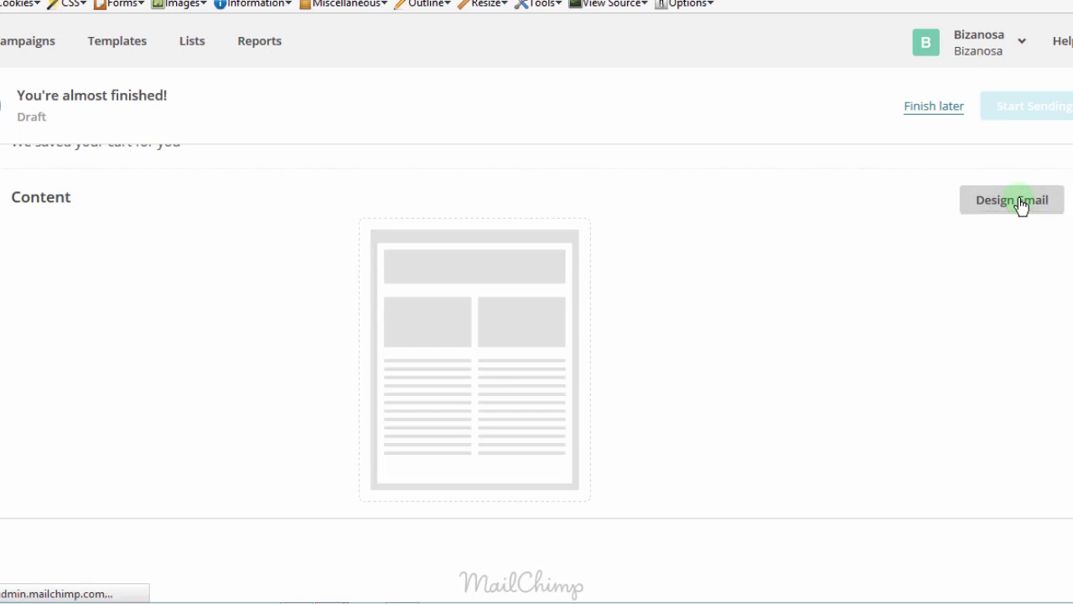
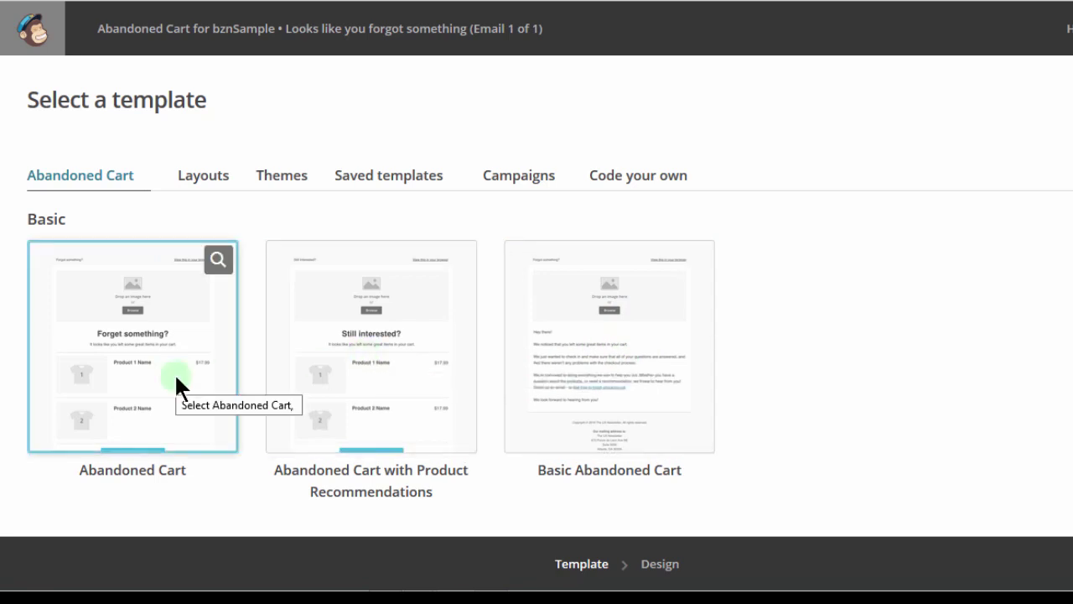
left_click(123, 372)
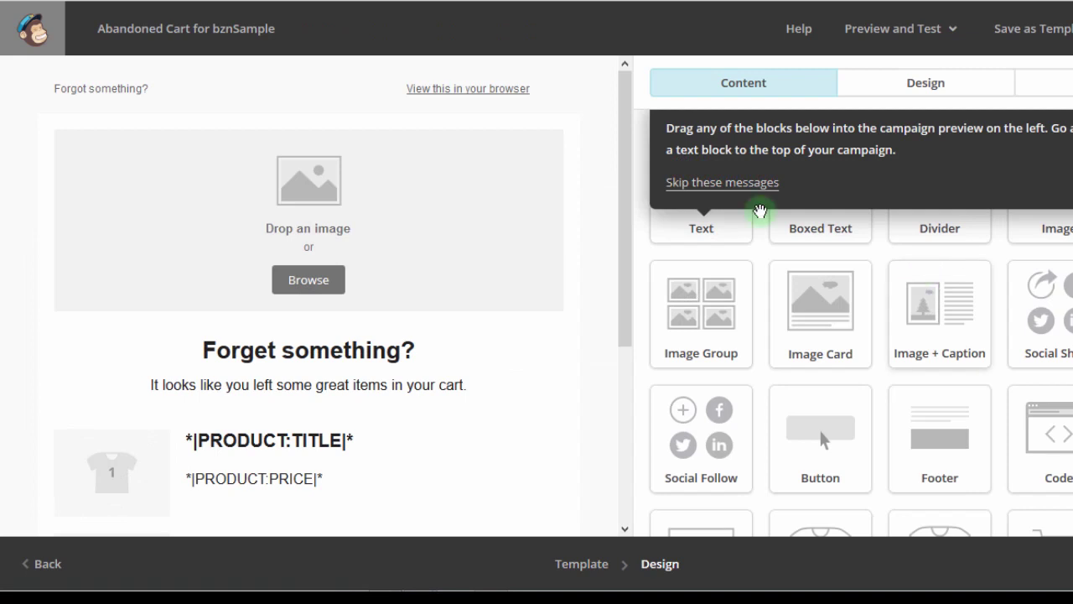
Step: Review the template layout and inspect the settings of the cart products block and the Return to Checkout button
left_click_drag(625, 156, 623, 339)
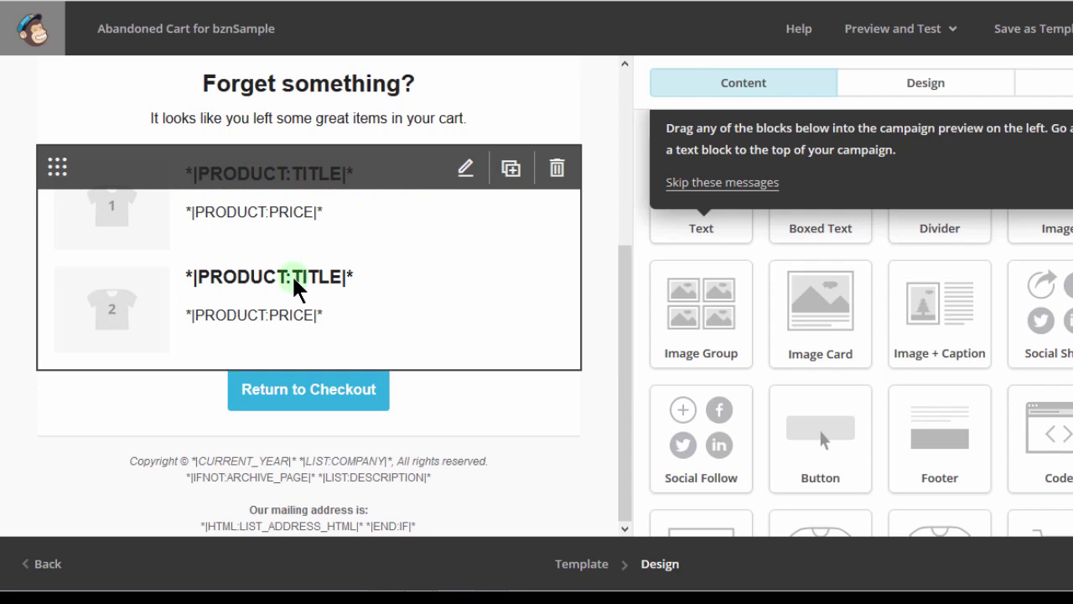
left_click(283, 213)
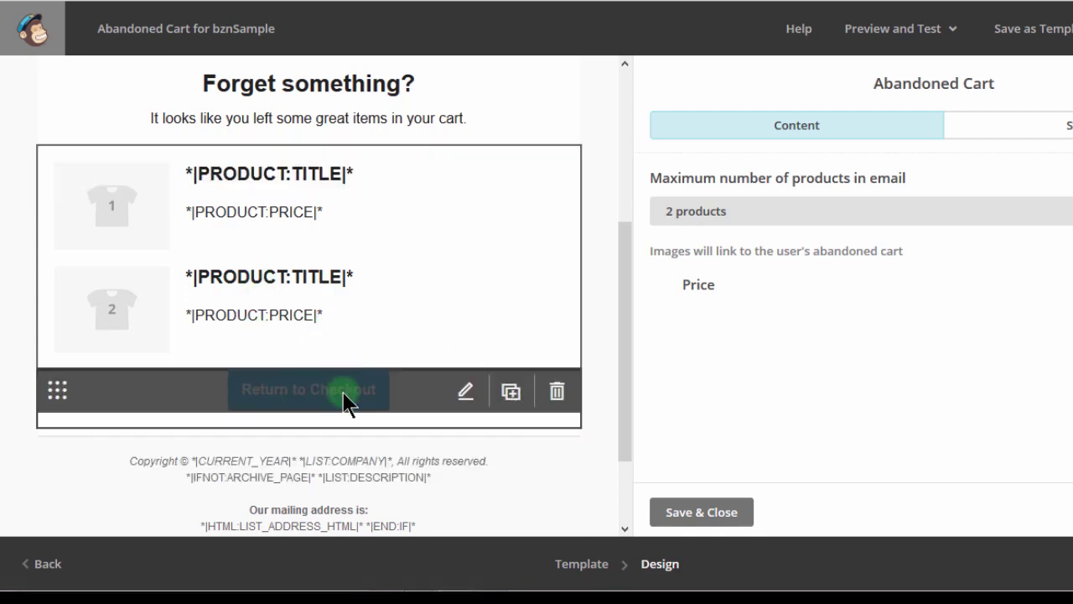
left_click(343, 393)
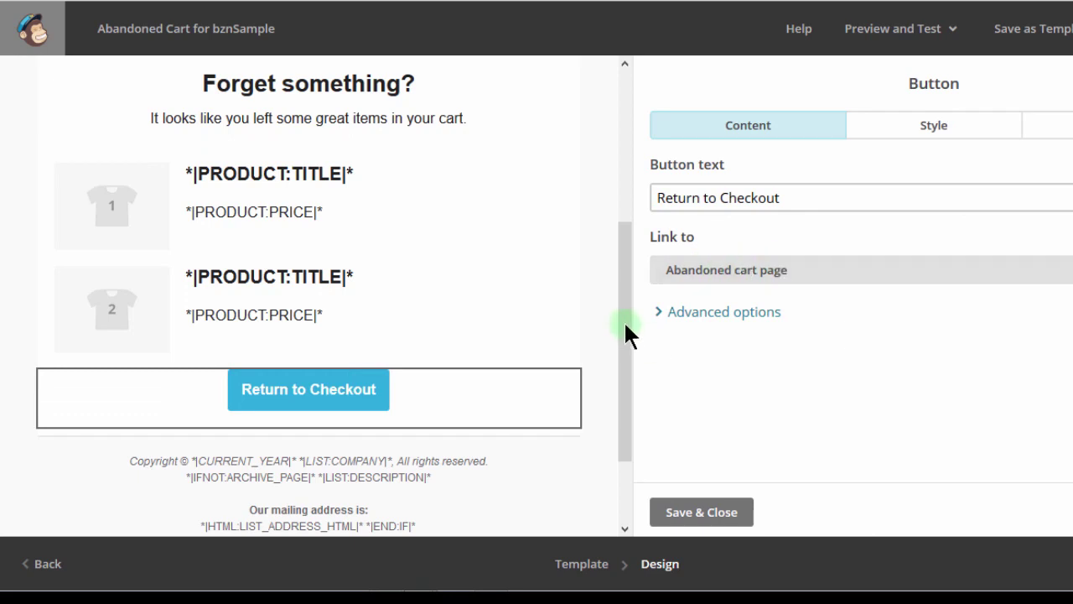
left_click_drag(625, 325, 602, 127)
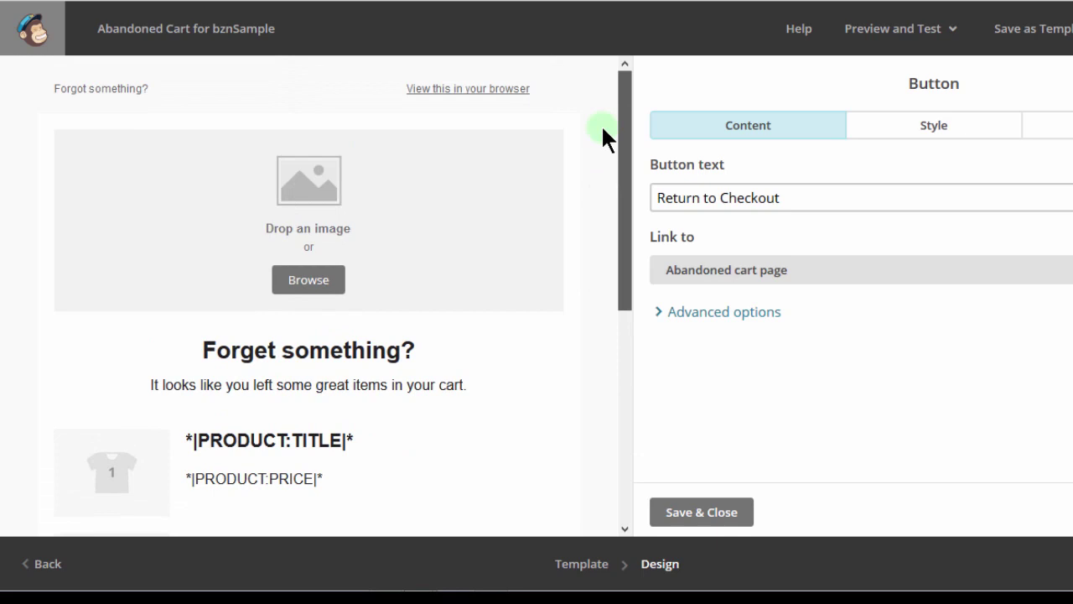
Step: Delete the image placeholder block above the email heading, and save and close the Return to Checkout button settings
mouse_move(313, 239)
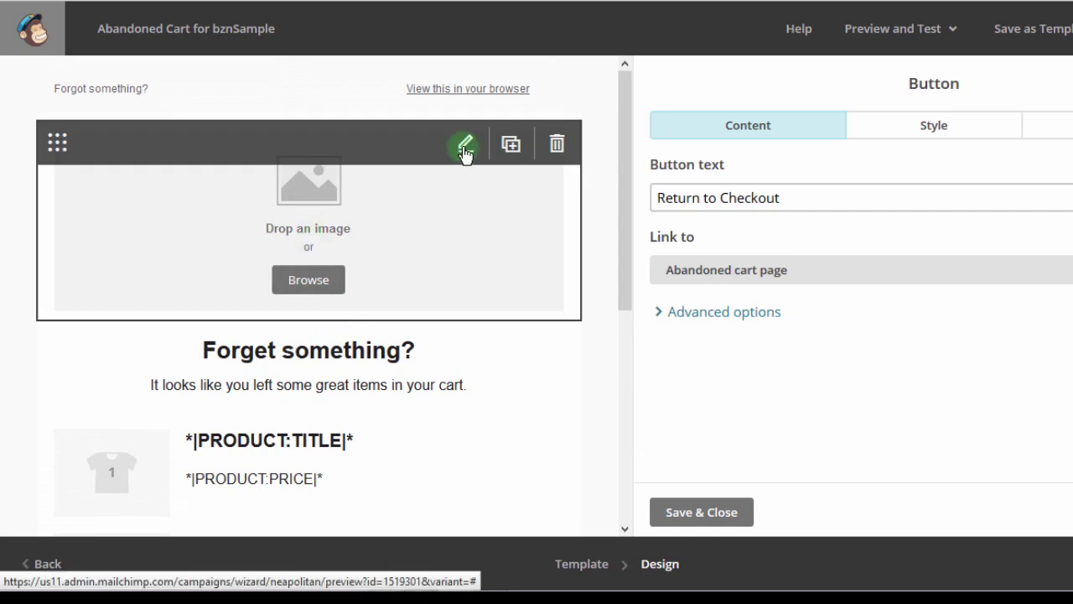
left_click(558, 147)
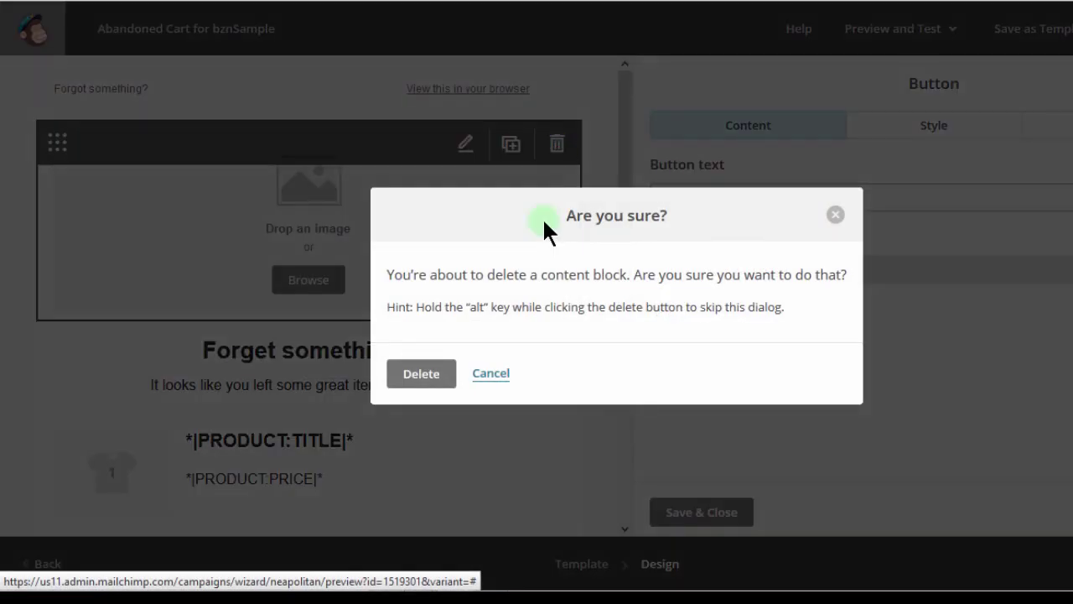
left_click(430, 379)
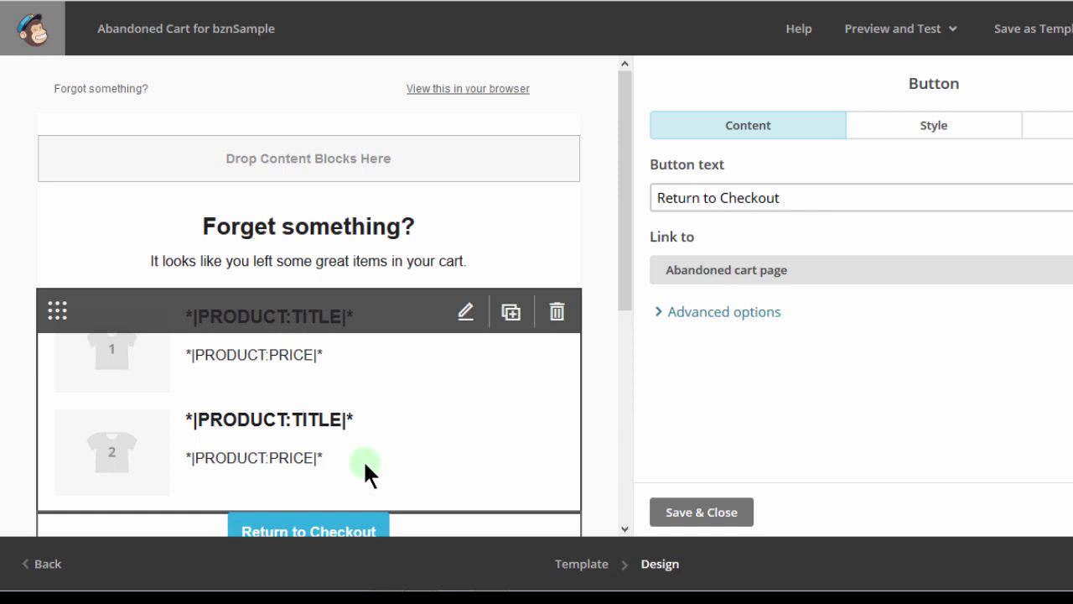
scroll(608, 287, "down", 4)
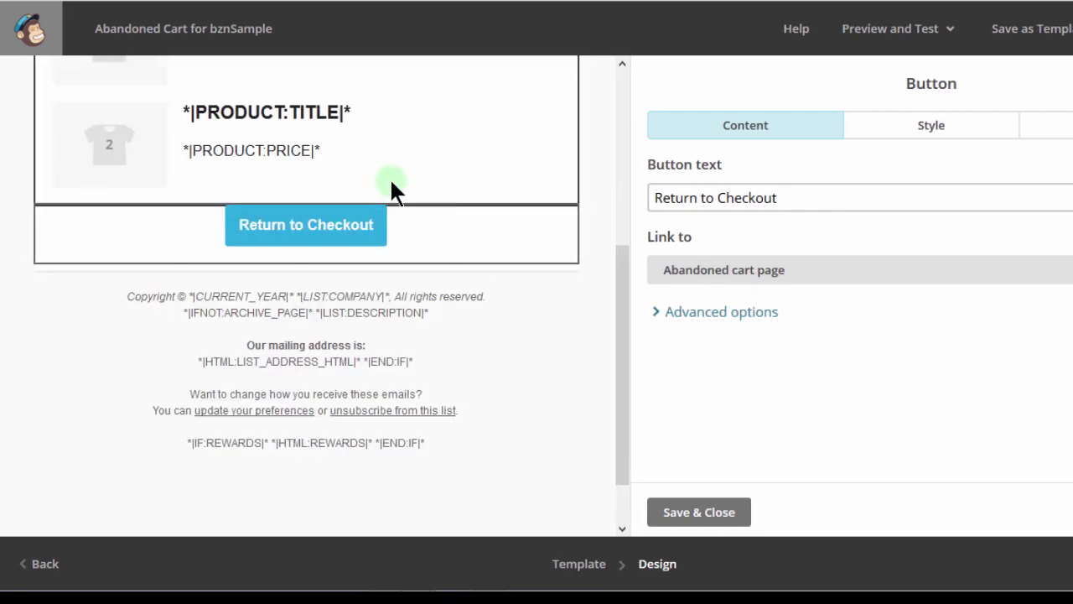
left_click(689, 511)
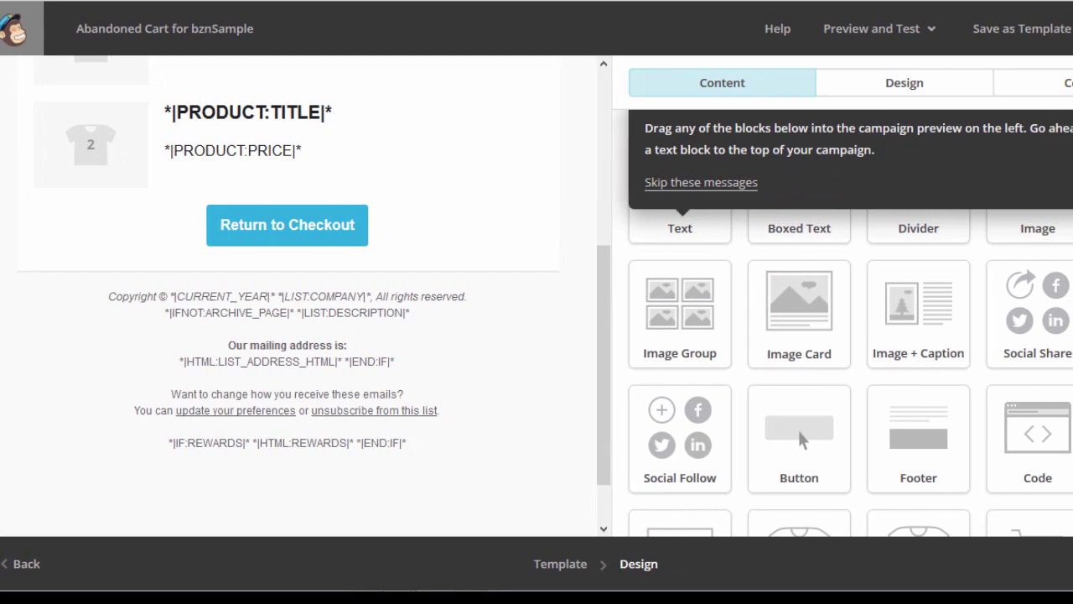
Step: Add a Cart block below the Return to Checkout button and look over its content settings
scroll(844, 322, "down", 2)
scroll(846, 323, "down", 3)
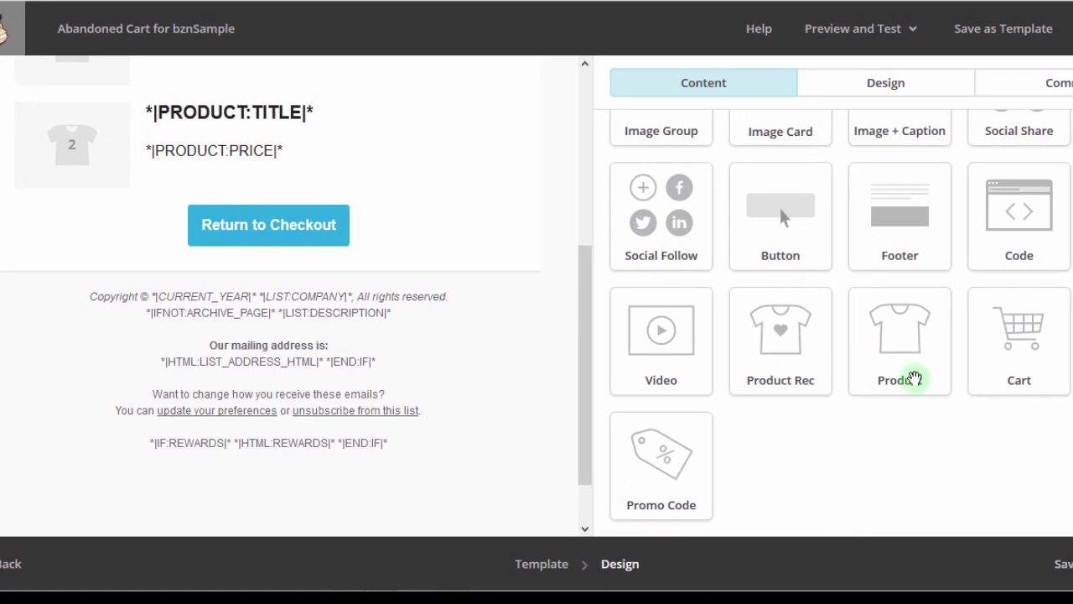
left_click_drag(1021, 352, 337, 264)
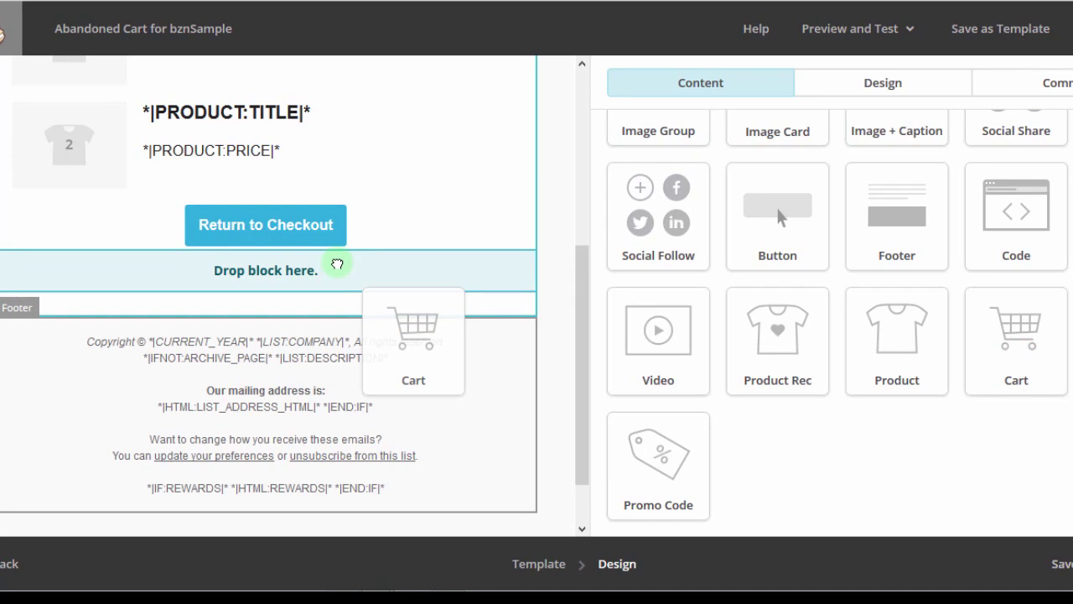
left_click_drag(337, 264, 336, 263)
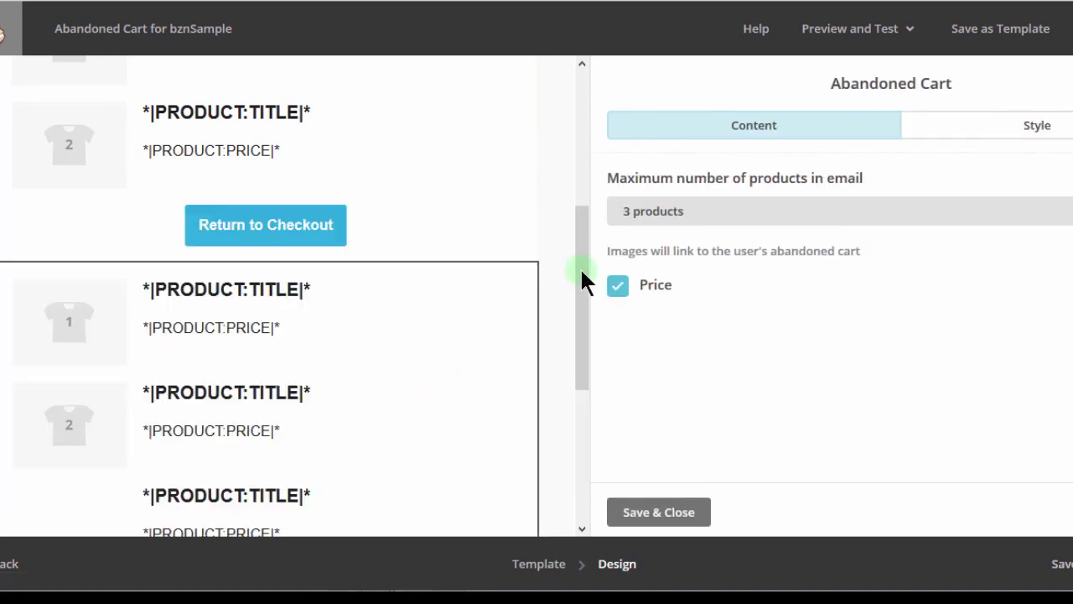
left_click_drag(581, 281, 563, 319)
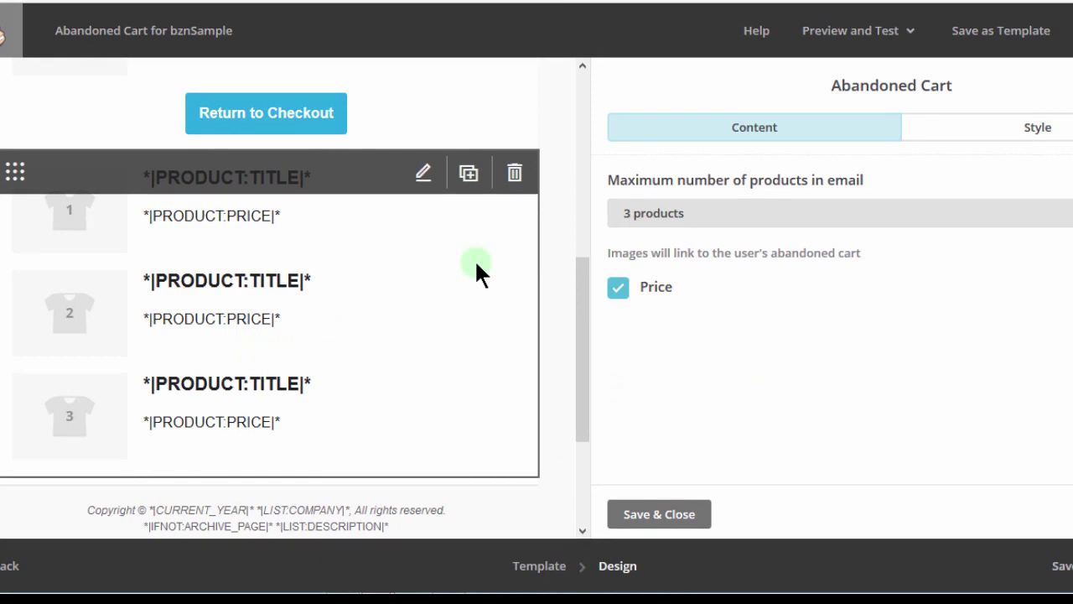
Step: Delete the extra cart products block below the Return to Checkout button
left_click(513, 174)
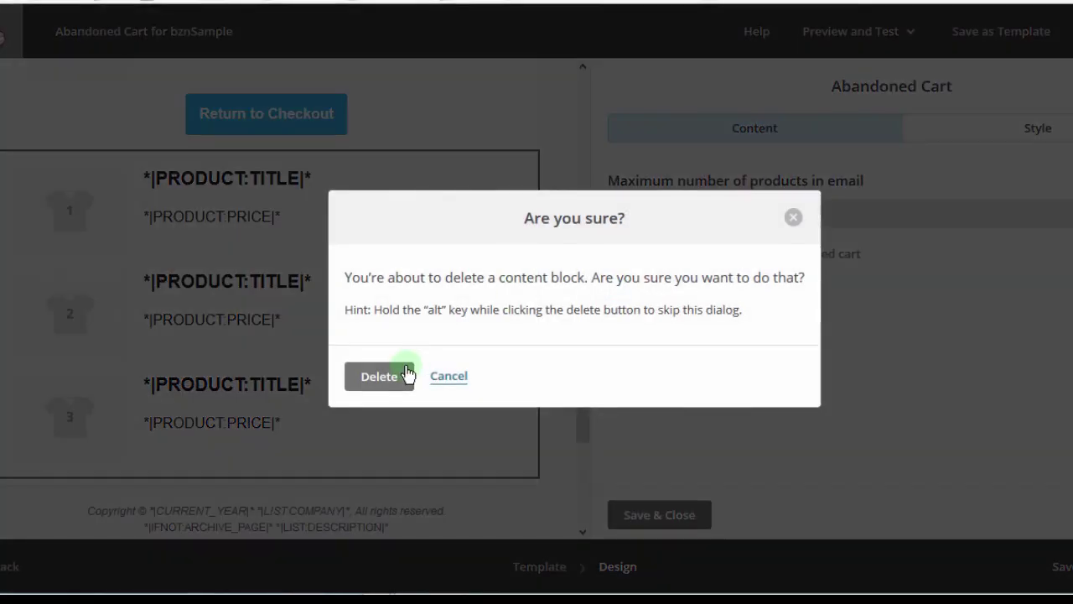
left_click(390, 382)
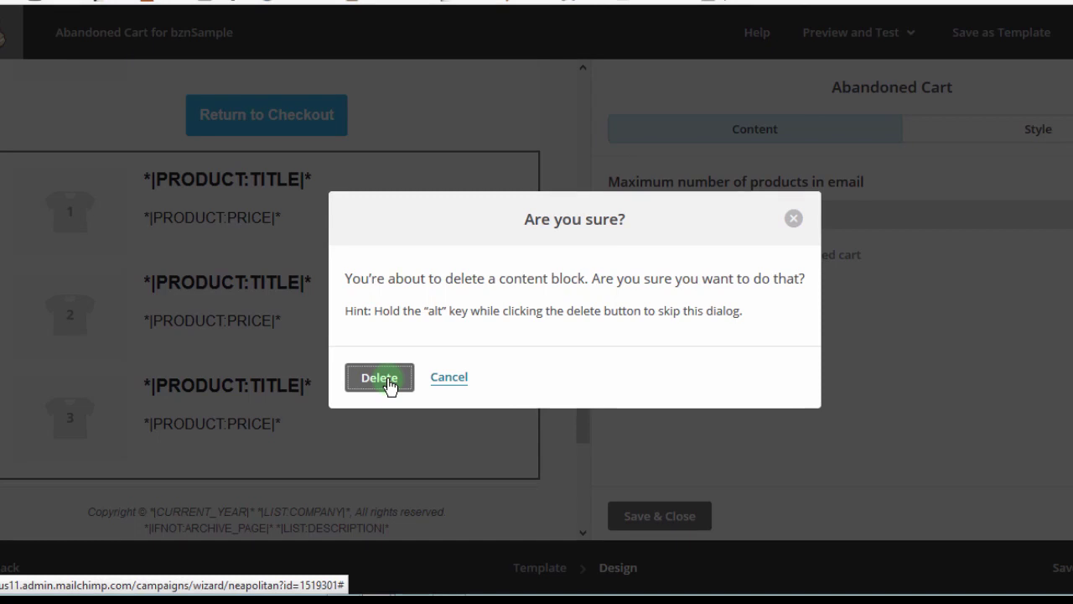
left_click(388, 379)
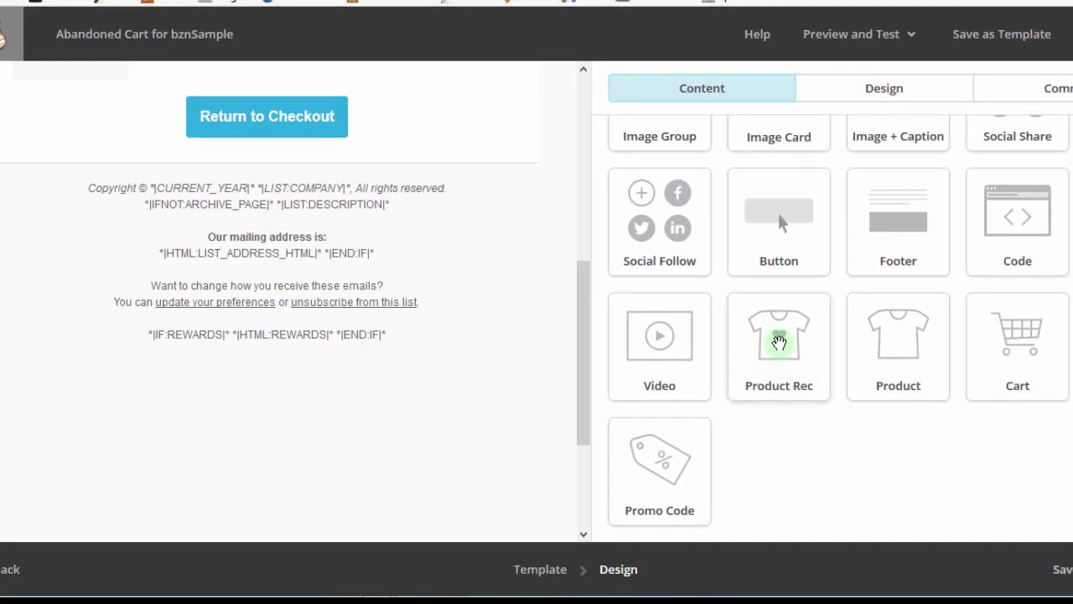
Step: Add a Product Rec block above the email footer, keeping two recommended products with title, price and button shown
left_click_drag(779, 342, 280, 184)
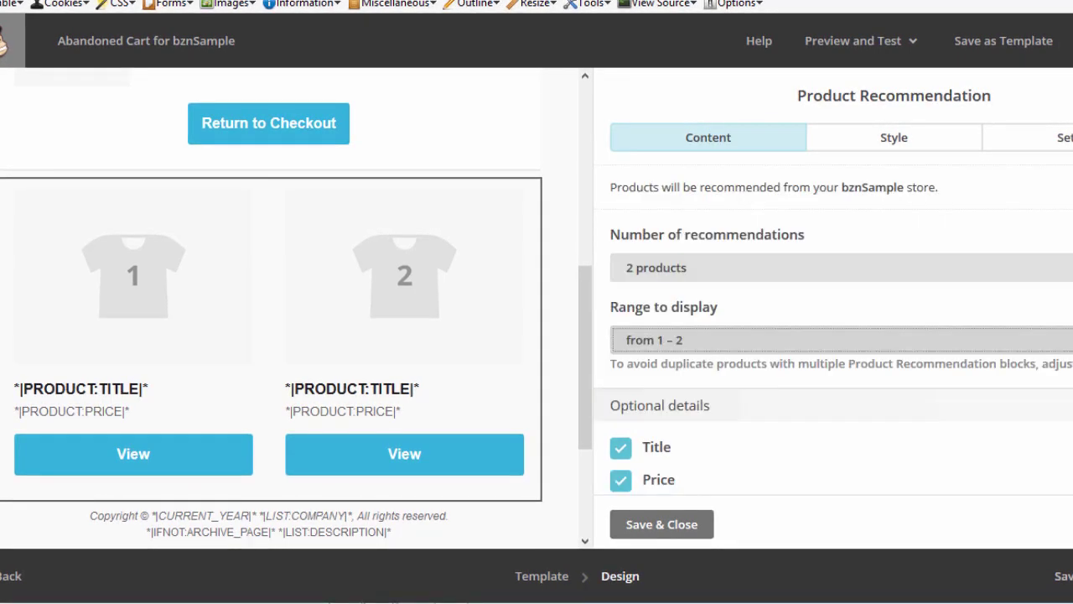
scroll(791, 239, "down", 4)
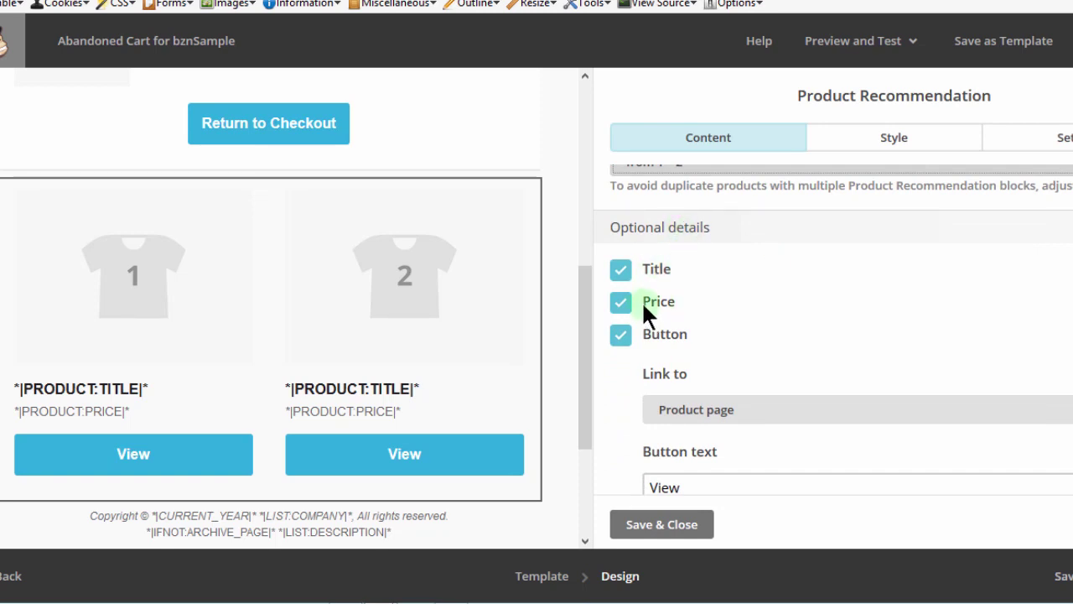
left_click(619, 305)
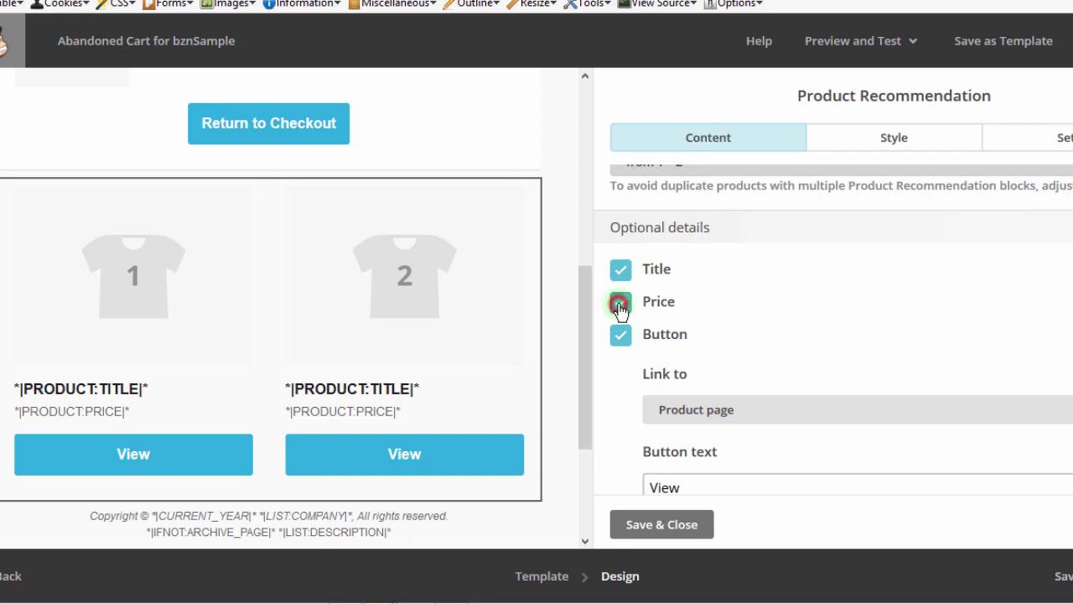
left_click(620, 307)
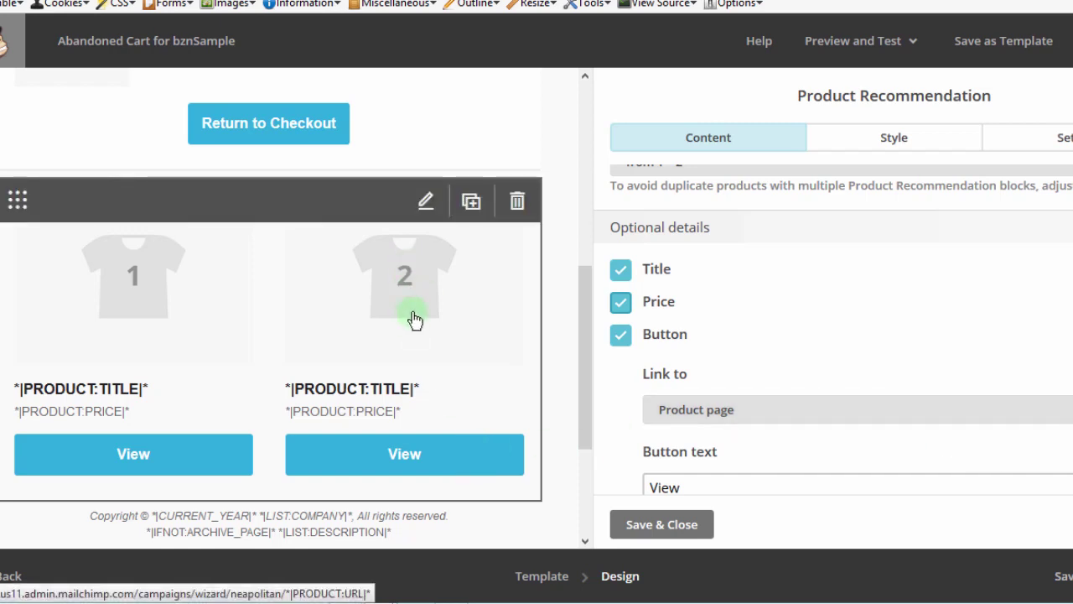
Step: Set the product recommendation button text to "Buy Now" and save and close the block
scroll(830, 335, "down", 1)
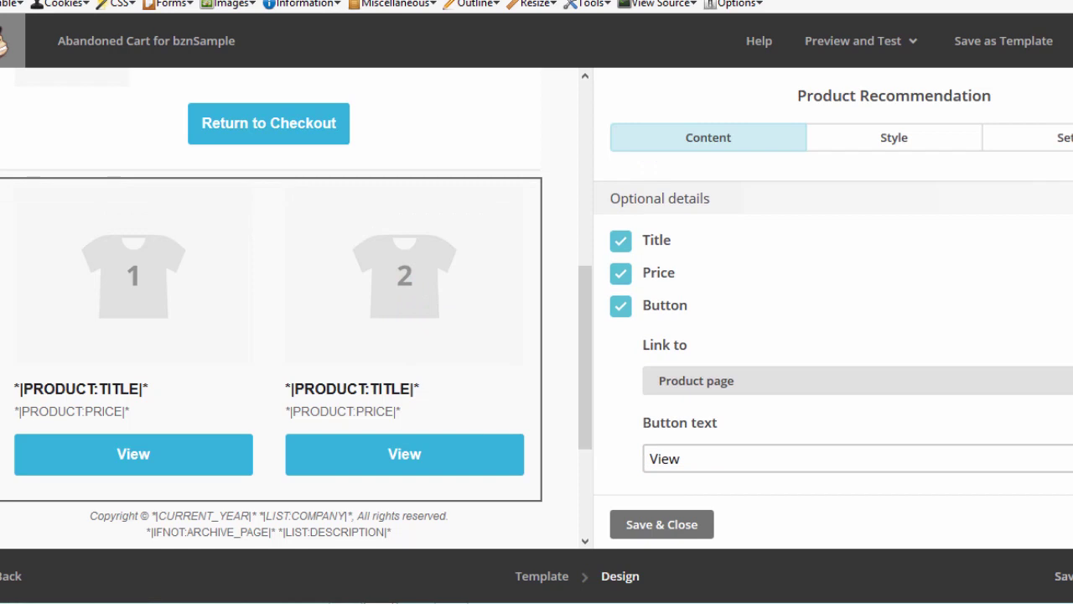
double_click(685, 457)
type("R")
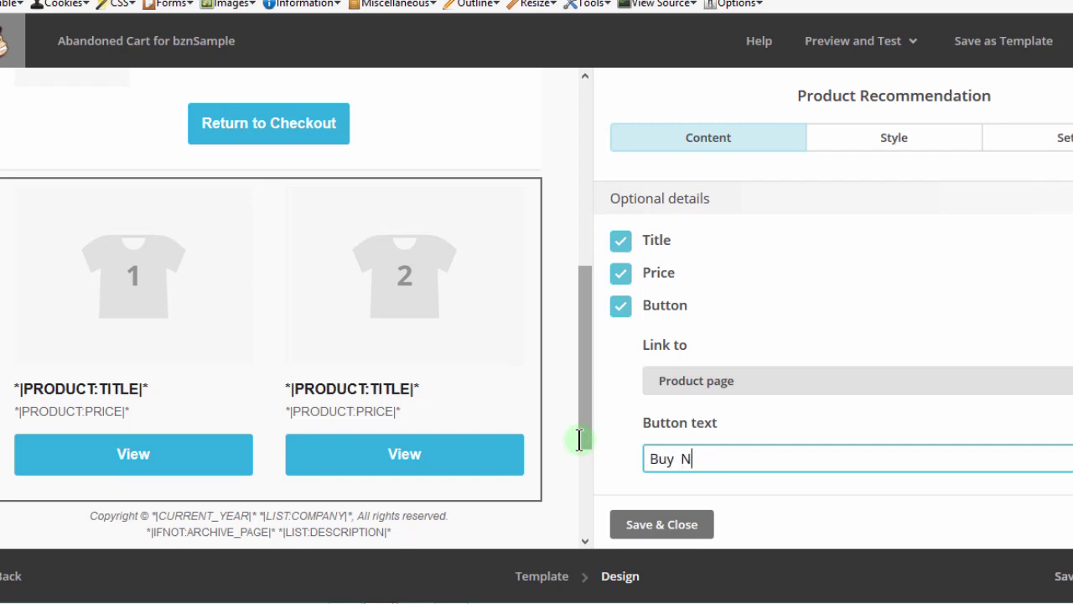
left_click(671, 524)
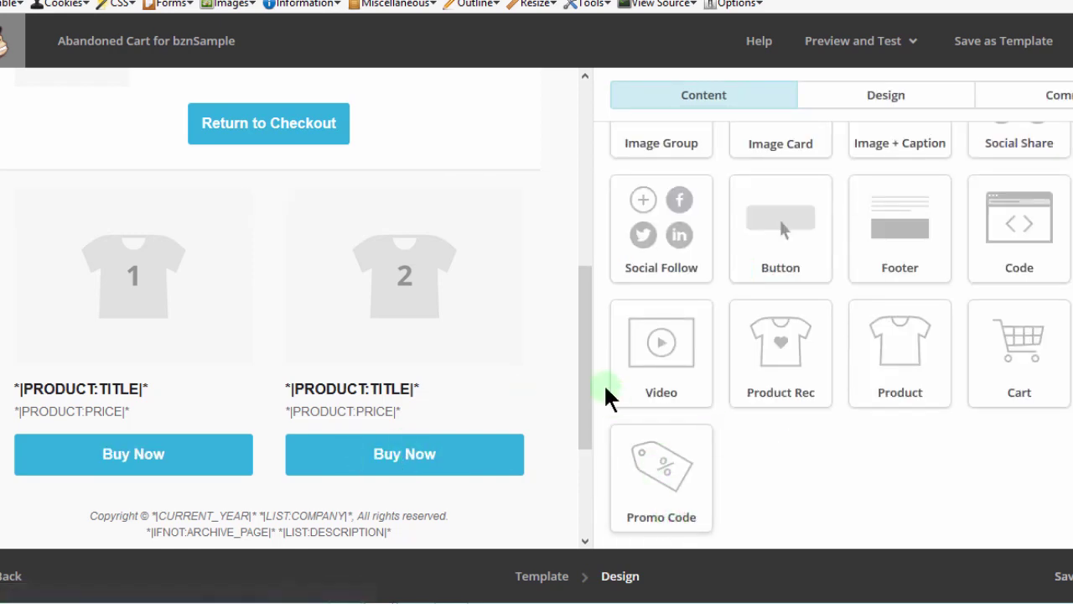
Step: Add a Promo Code block between the product recommendations and the email footer
left_click_drag(586, 376, 582, 486)
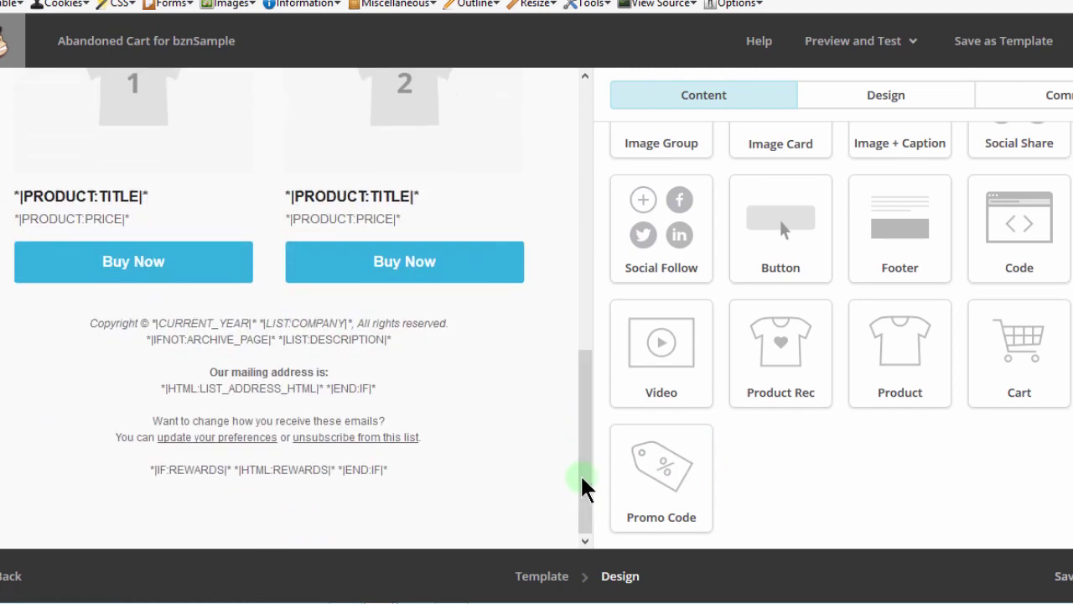
left_click_drag(664, 468, 319, 314)
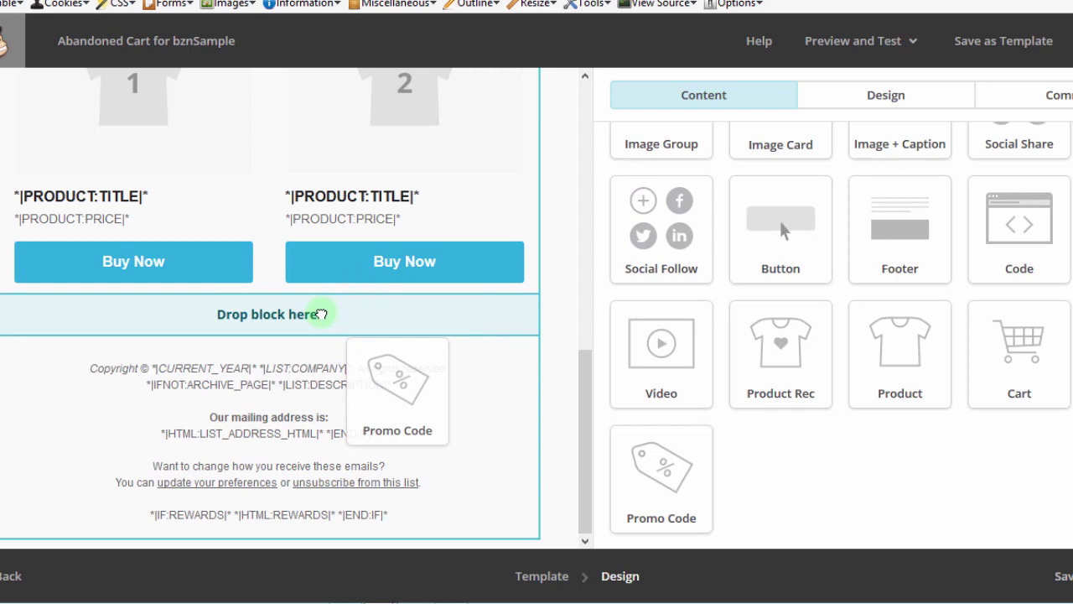
left_click_drag(321, 314, 321, 313)
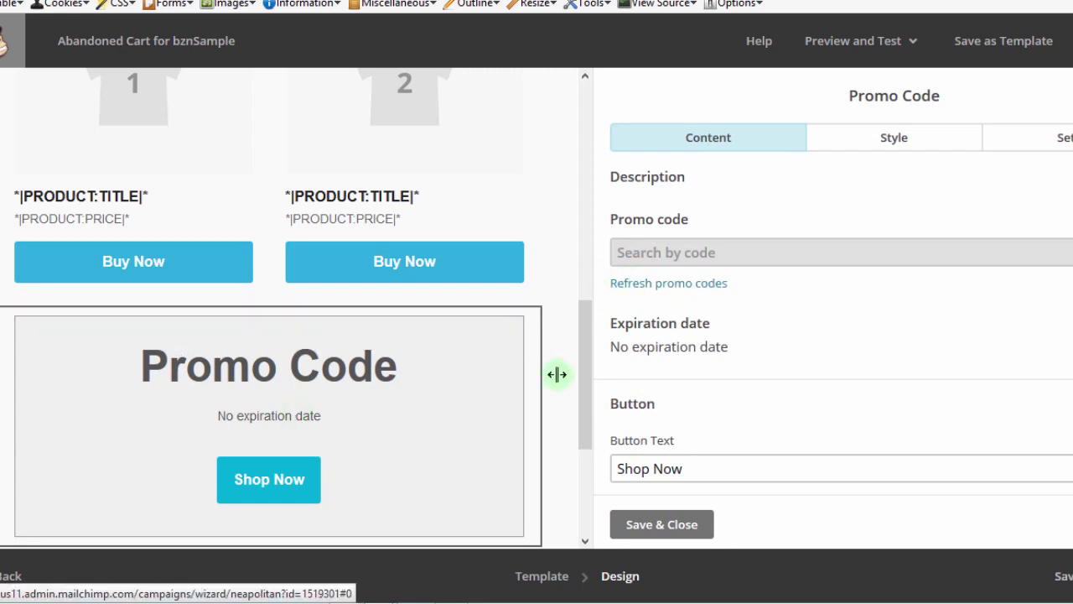
left_click(585, 342)
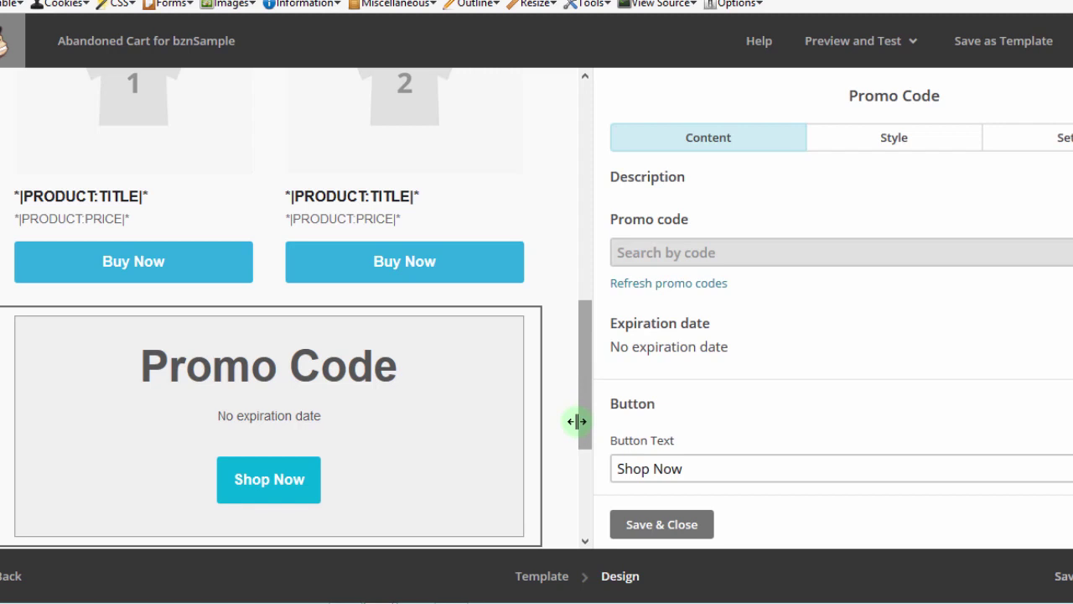
left_click_drag(577, 420, 549, 431)
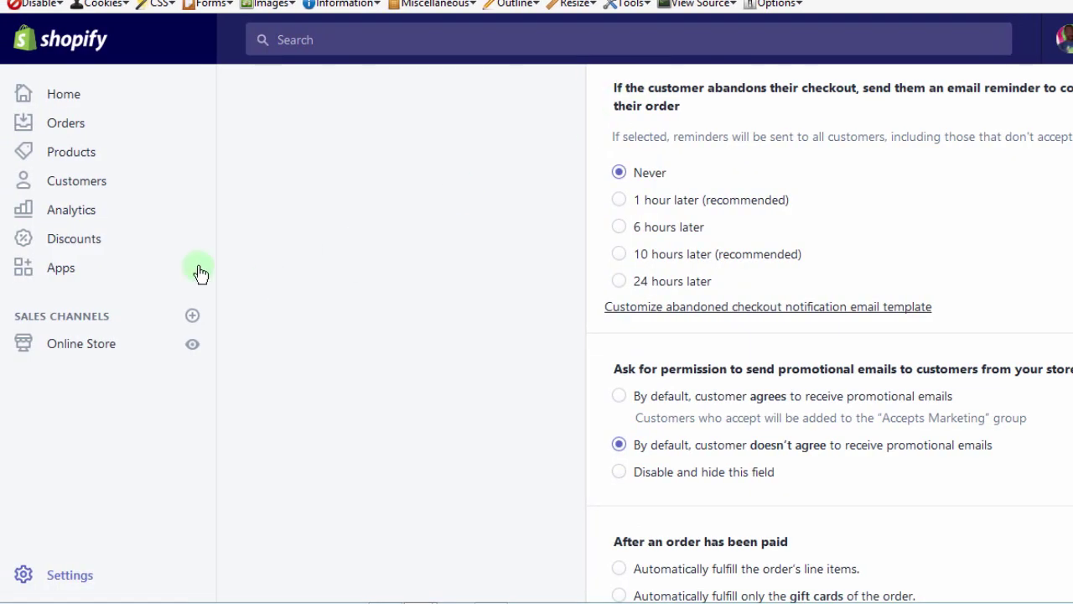
Step: Switch to the Shopify admin and start a new discount code "SES" with a percentage discount of 30%
left_click(73, 243)
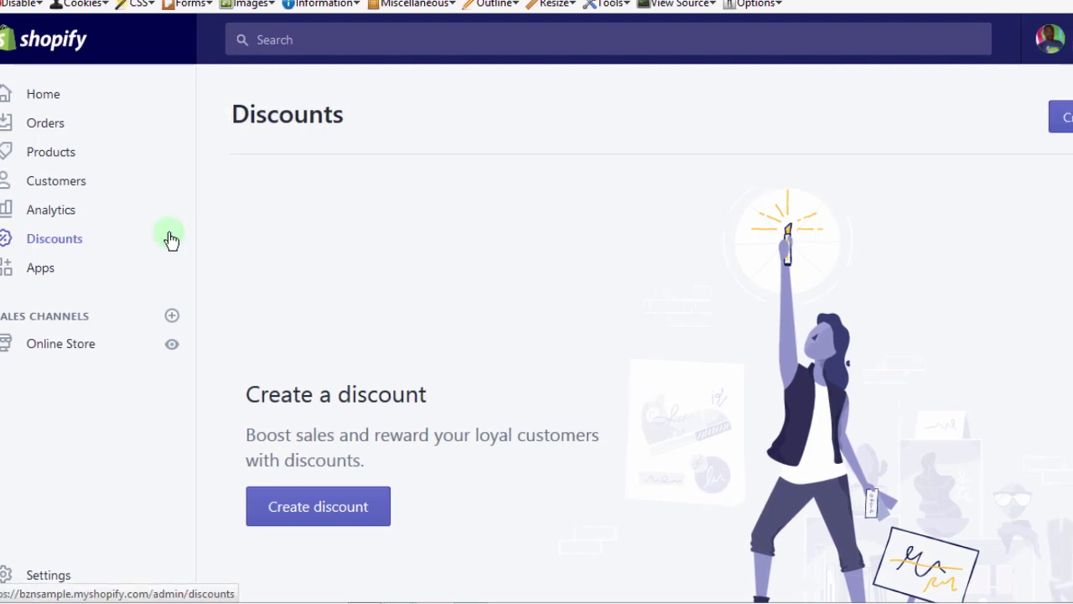
left_click(339, 506)
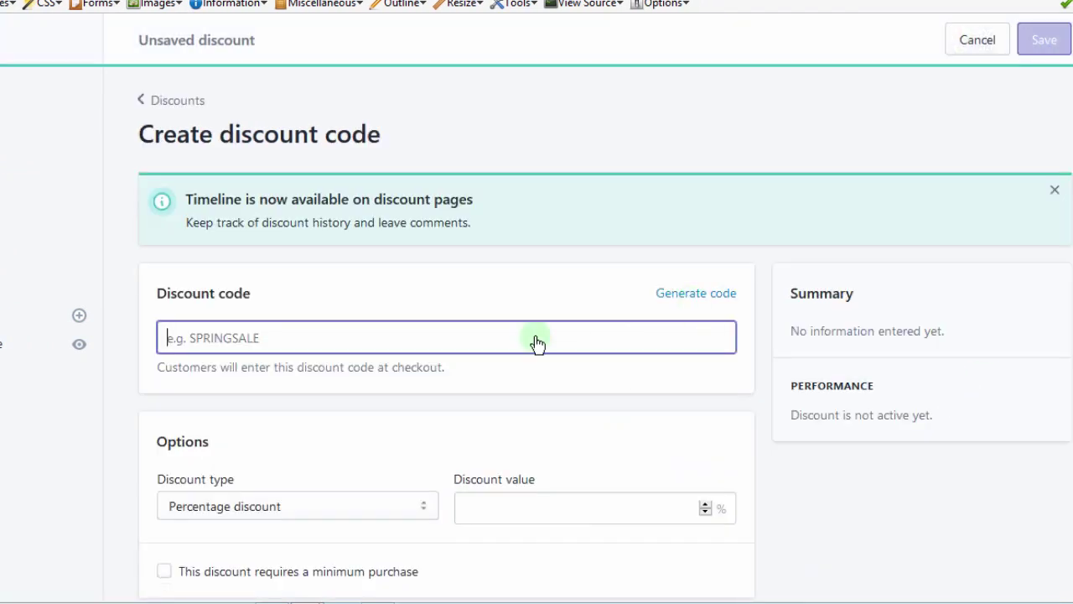
left_click(498, 338)
type("SES")
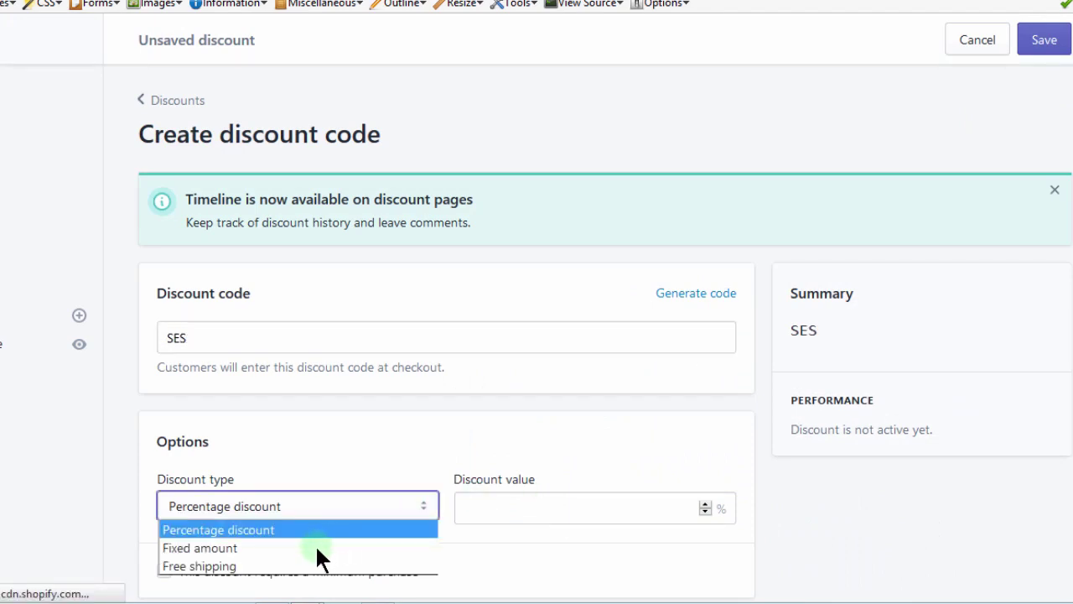
key("Down")
left_click(526, 506)
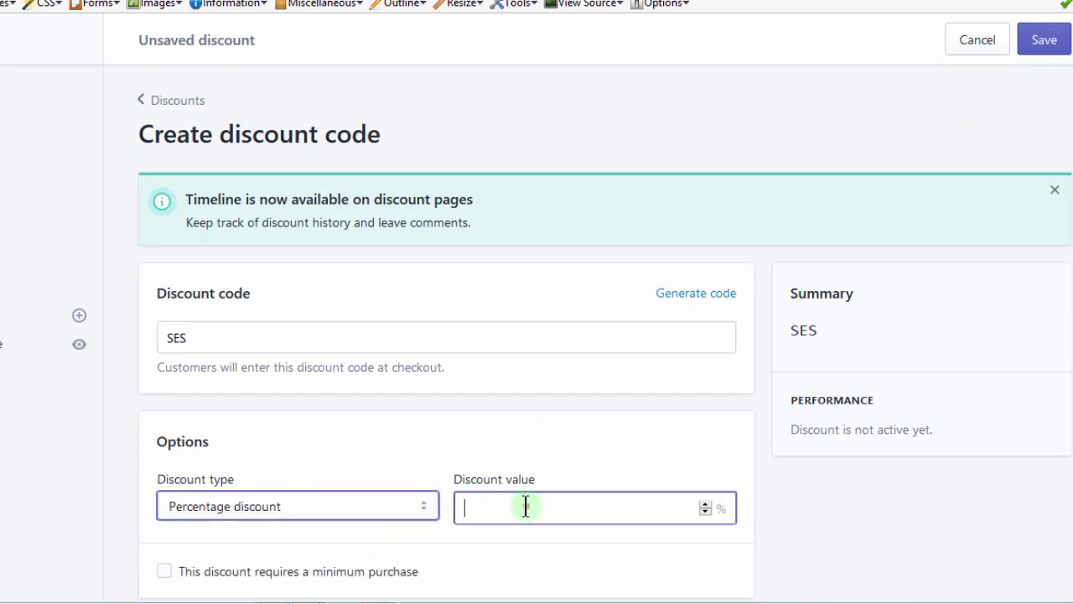
type("30")
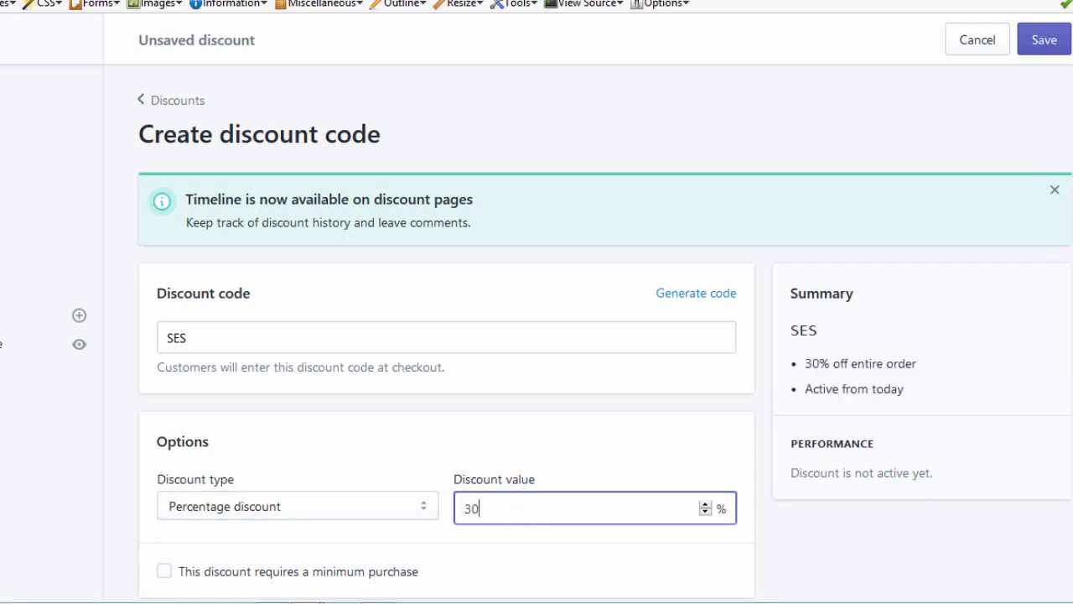
Step: Keep the discount applied to the entire order and open to everyone, save it, and check its summary
scroll(445, 335, "down", 3)
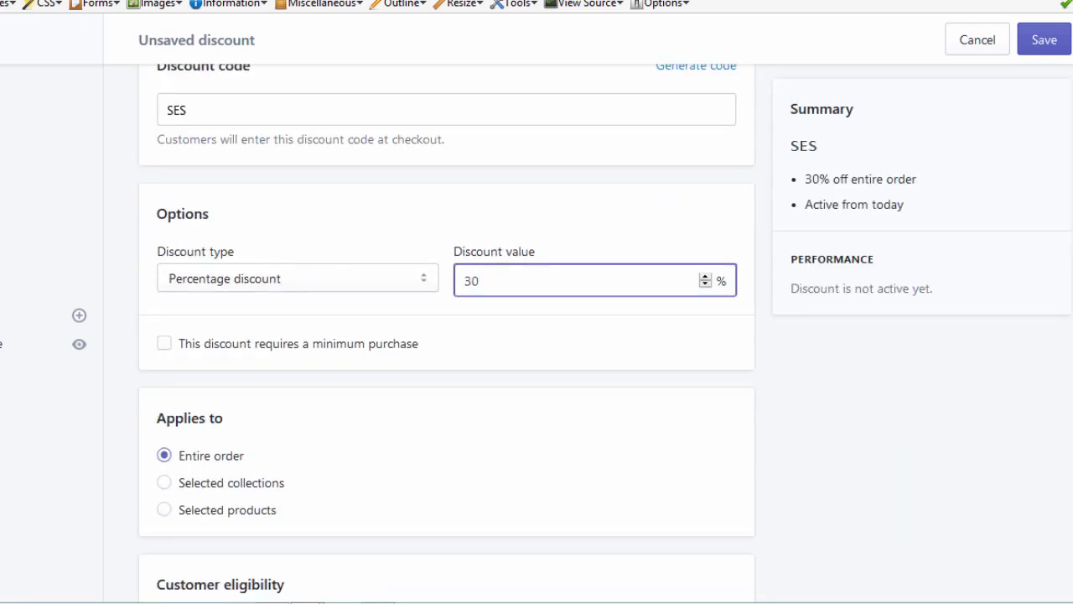
scroll(446, 336, "down", 3)
scroll(446, 336, "down", 1)
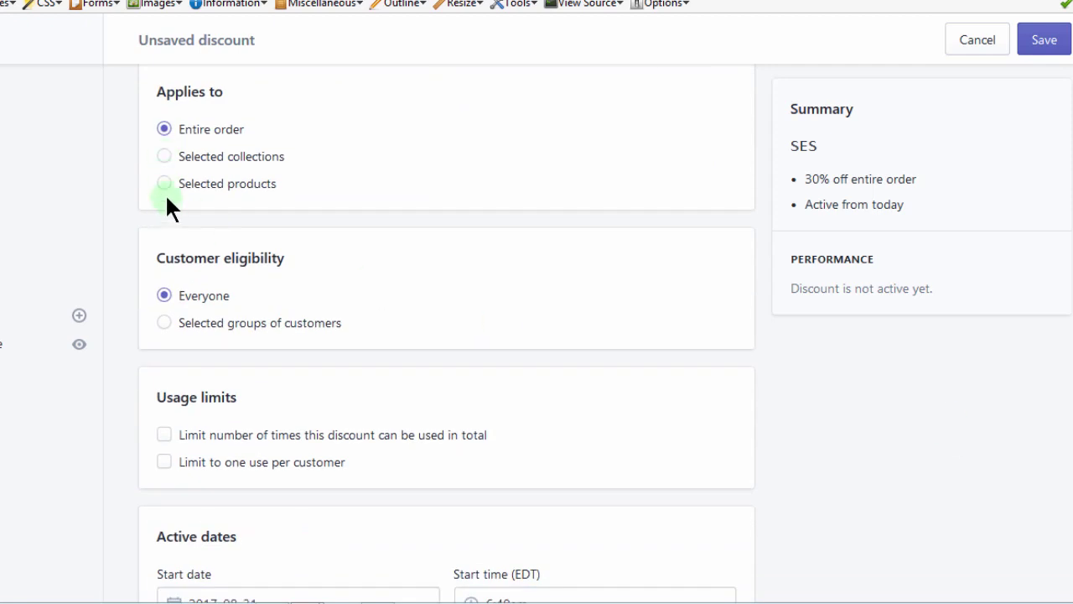
left_click(1051, 44)
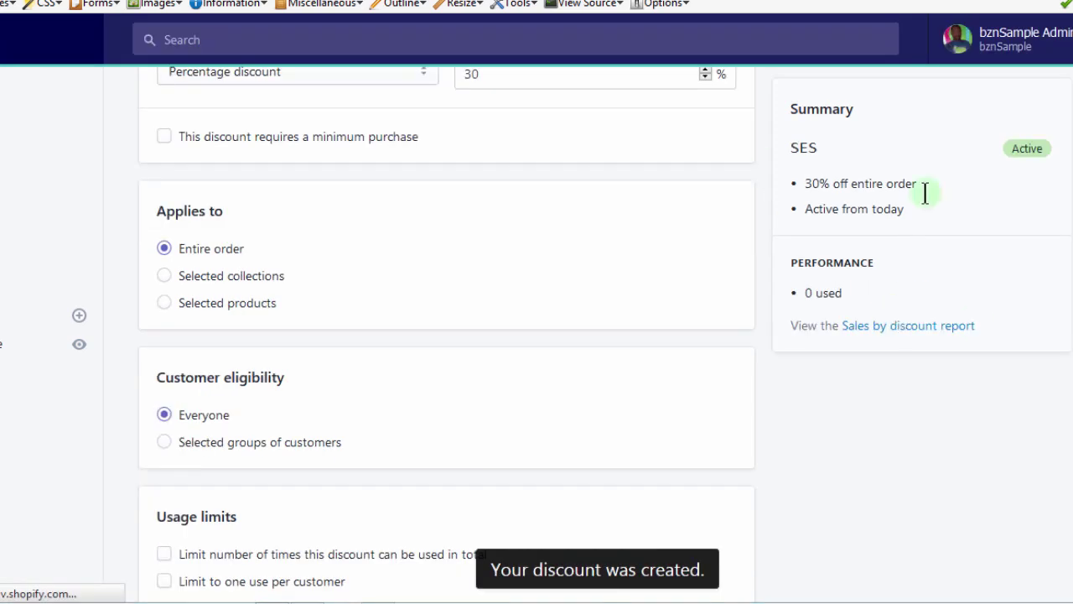
left_click_drag(805, 183, 856, 183)
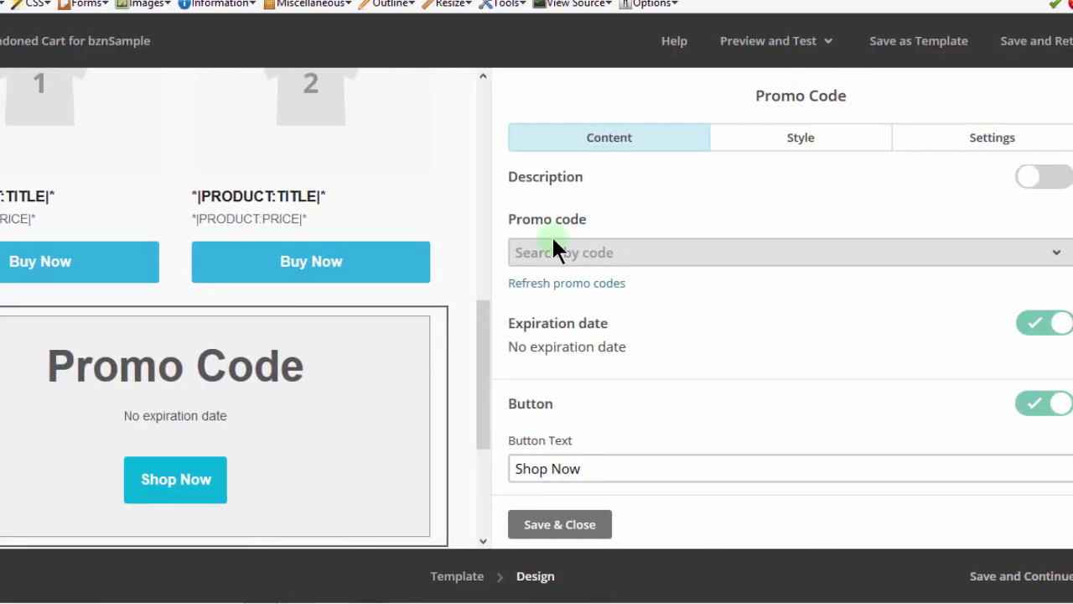
Step: Back in MailChimp, refresh the promo codes, choose SES for the Promo Code block, and check the email preview
left_click(554, 285)
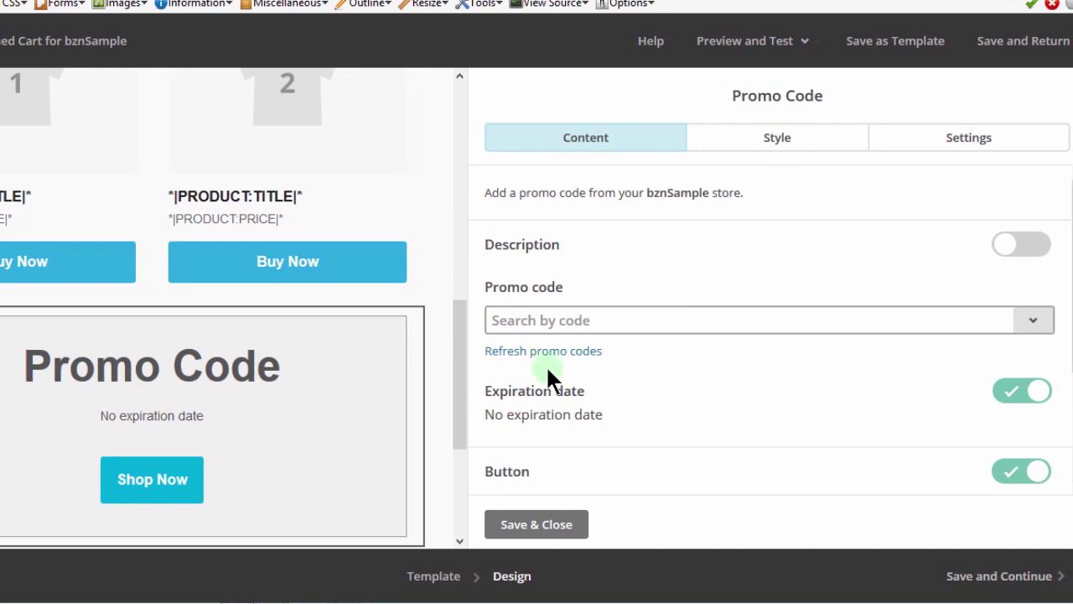
left_click(588, 319)
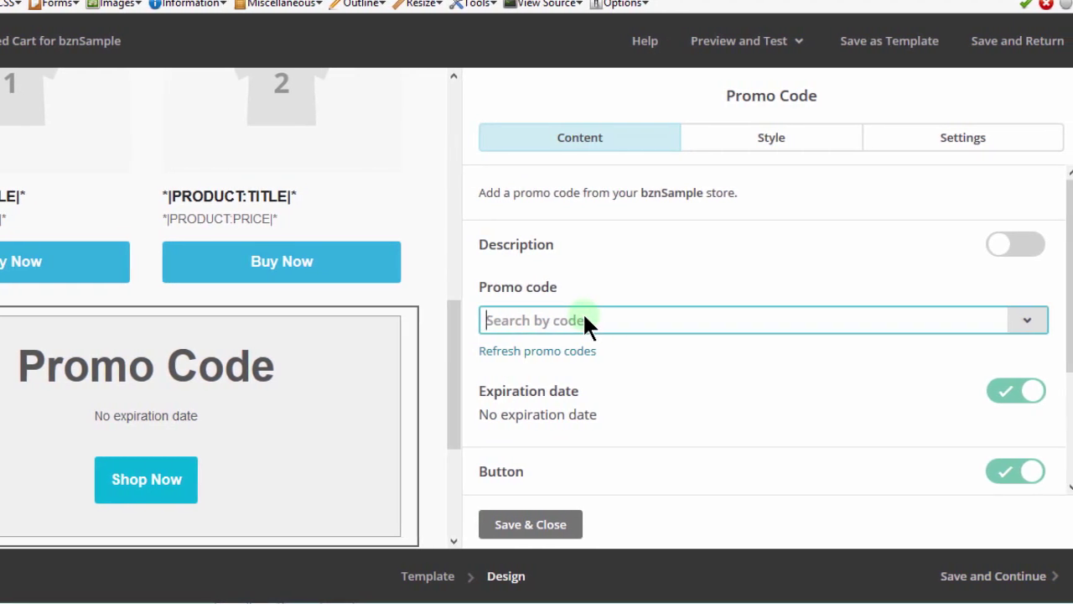
left_click(673, 319)
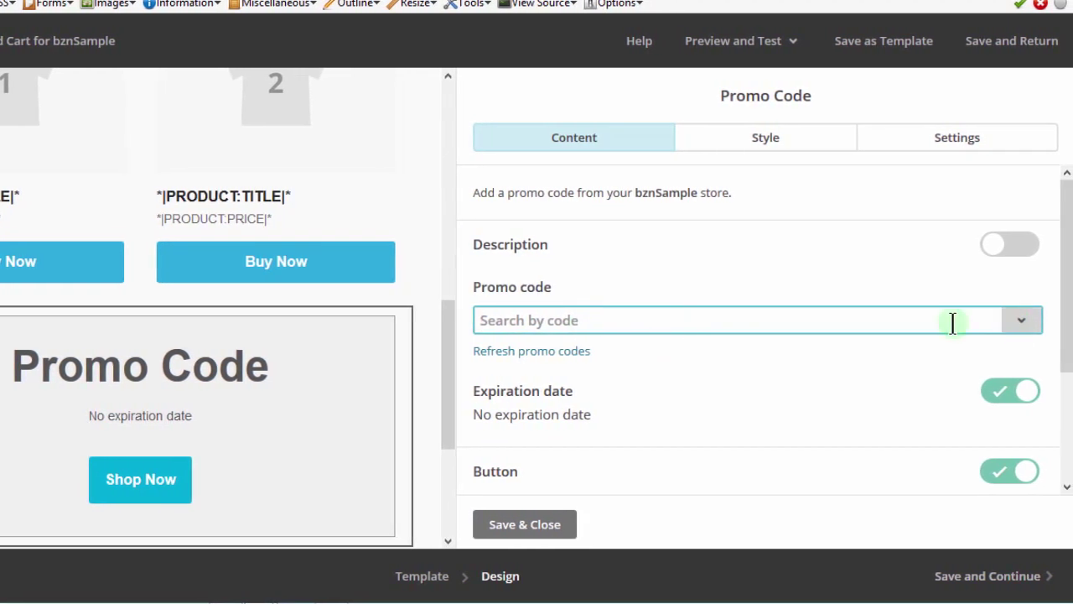
left_click(1022, 323)
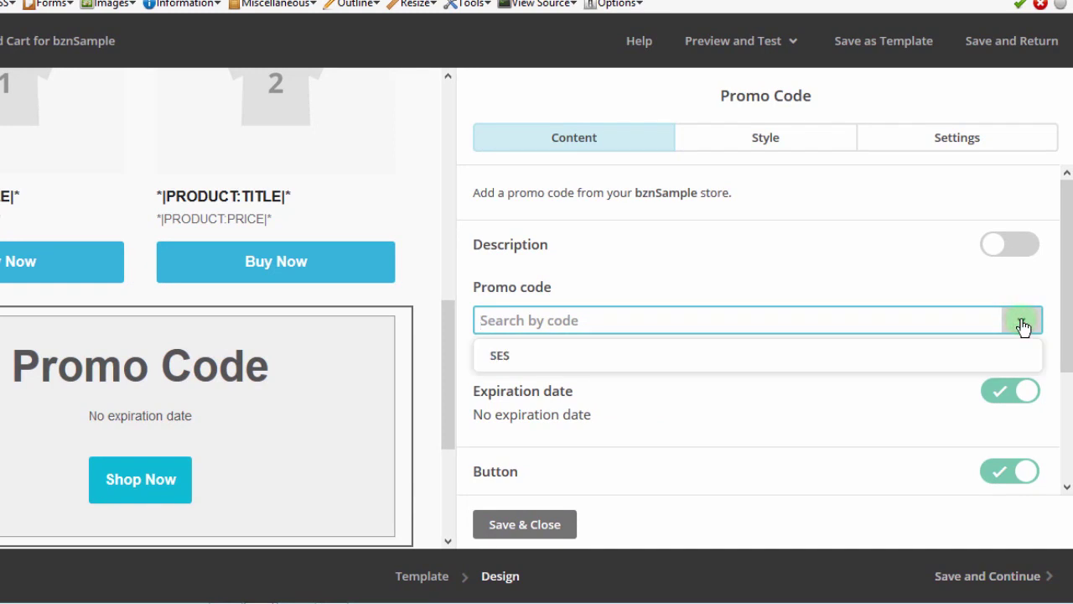
left_click(697, 357)
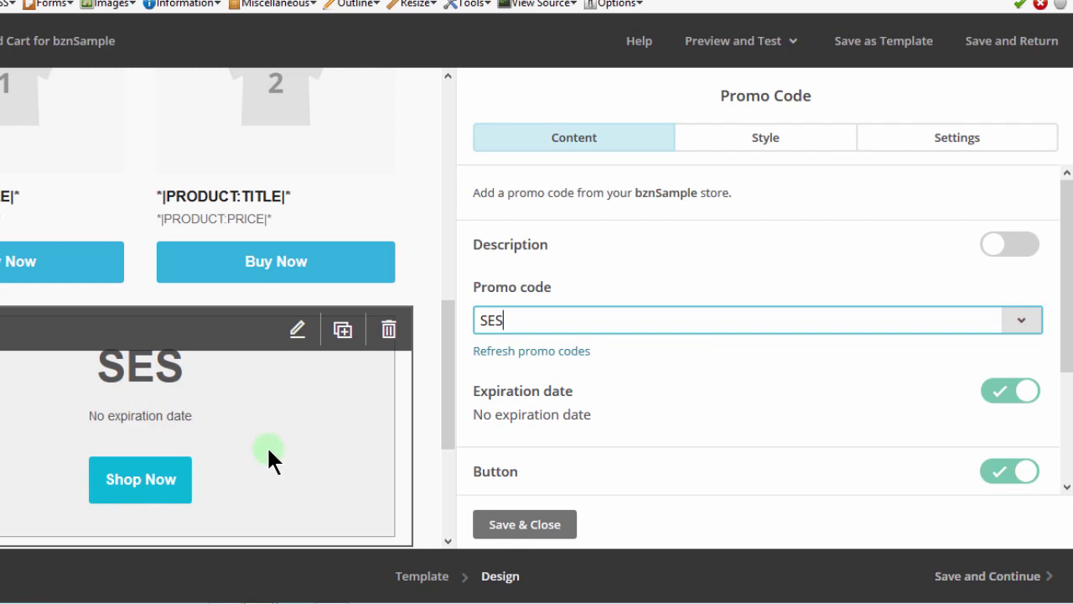
left_click(446, 360)
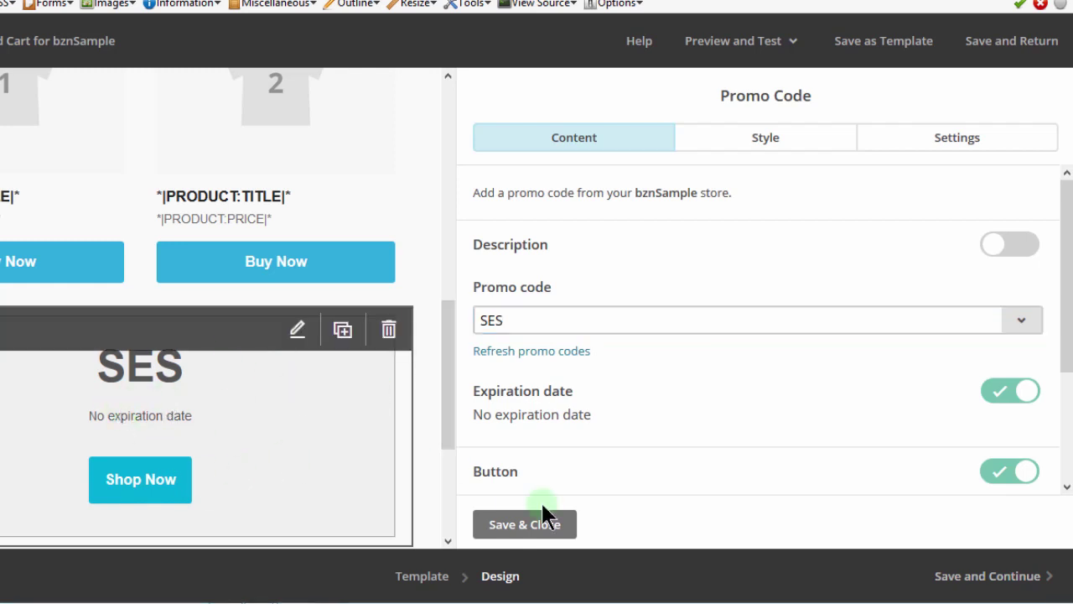
left_click_drag(445, 370, 446, 482)
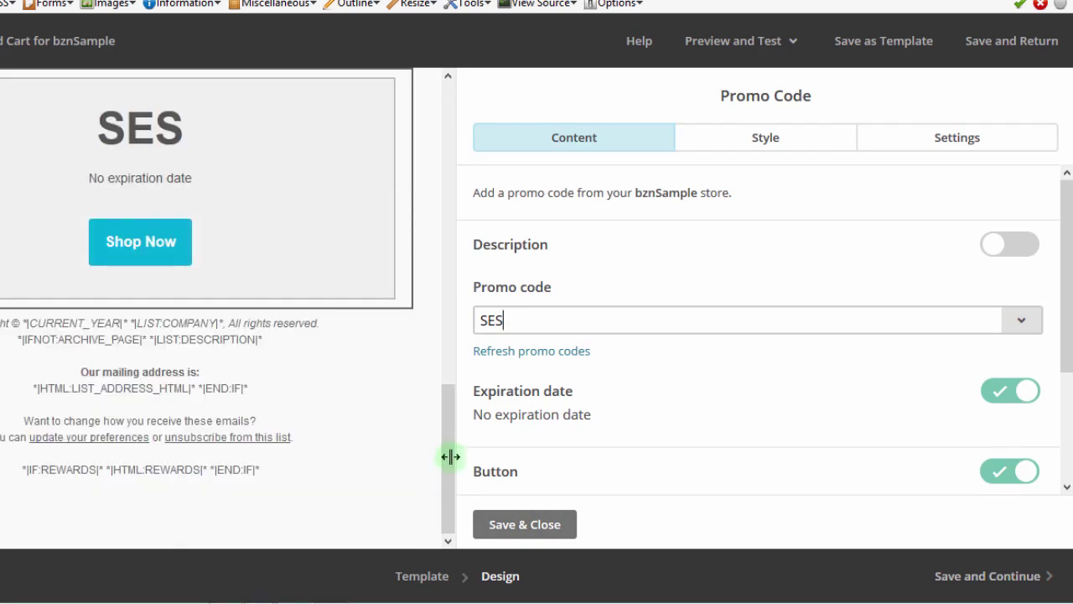
Step: Save the Promo Code block's settings and close its editor
mouse_move(446, 459)
left_mouse_down()
mouse_move(443, 364)
mouse_move(445, 478)
mouse_move(443, 288)
mouse_move(445, 471)
left_mouse_up()
left_click(535, 525)
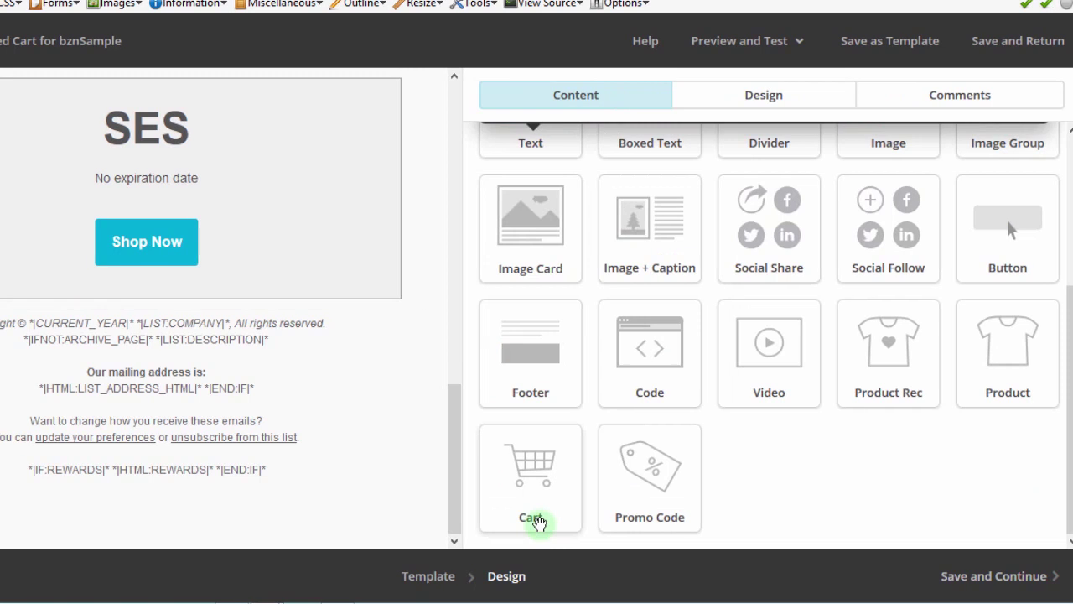
Step: Add a second Product Recommendation block between the existing product recommendations and the promo code
left_click_drag(470, 453, 568, 494)
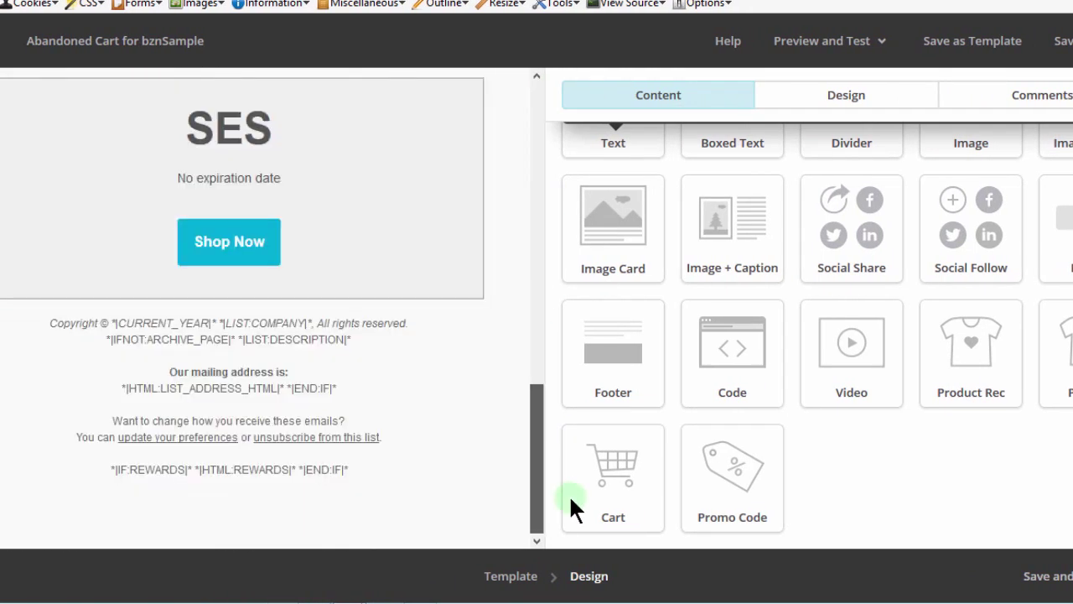
left_click_drag(535, 444, 535, 442)
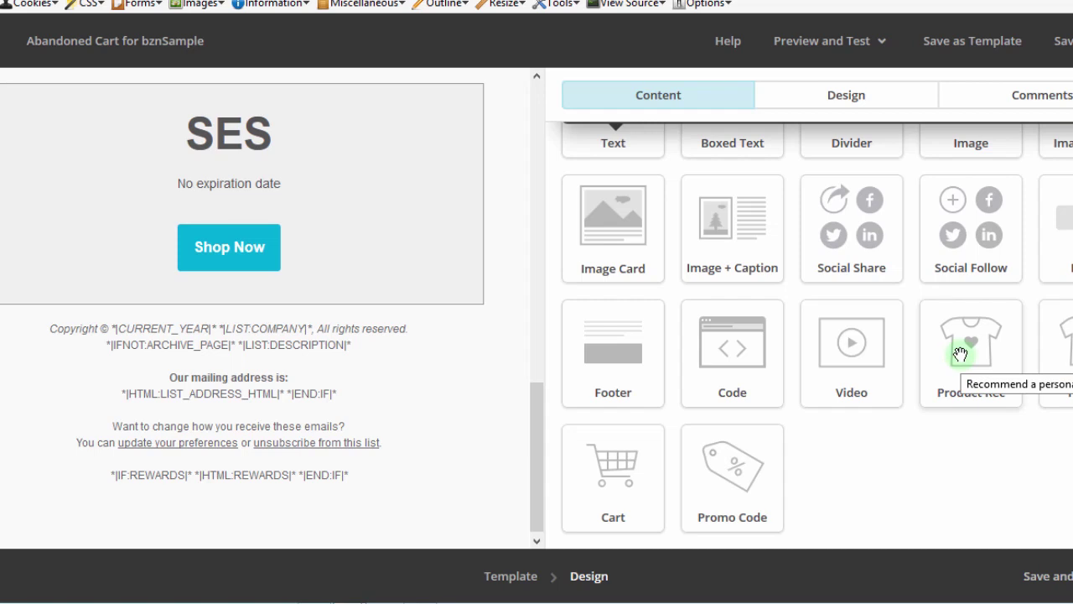
left_click_drag(535, 442, 541, 299)
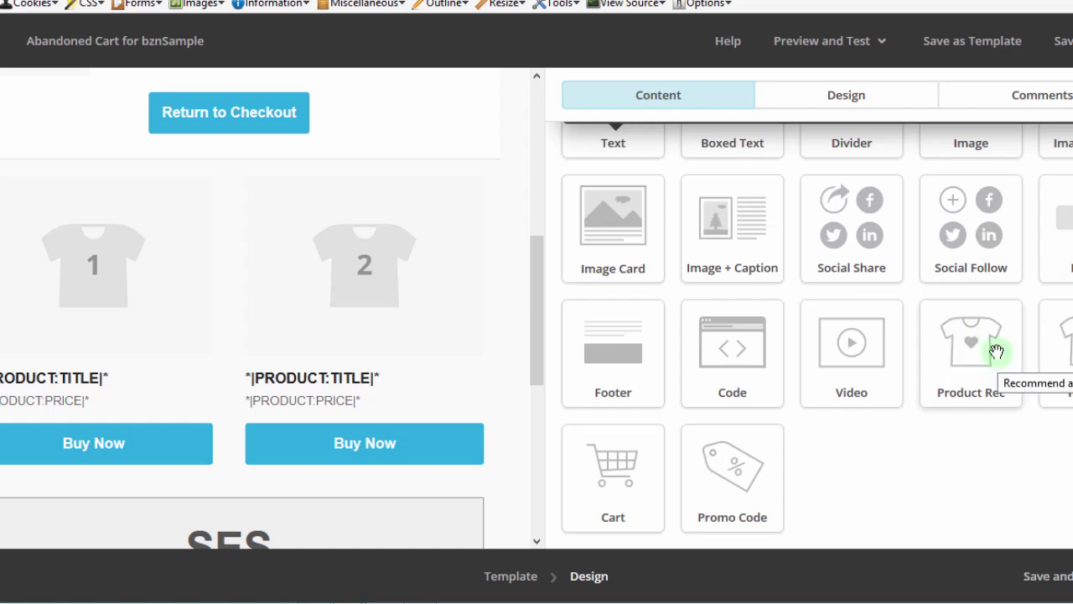
left_click_drag(995, 350, 379, 490)
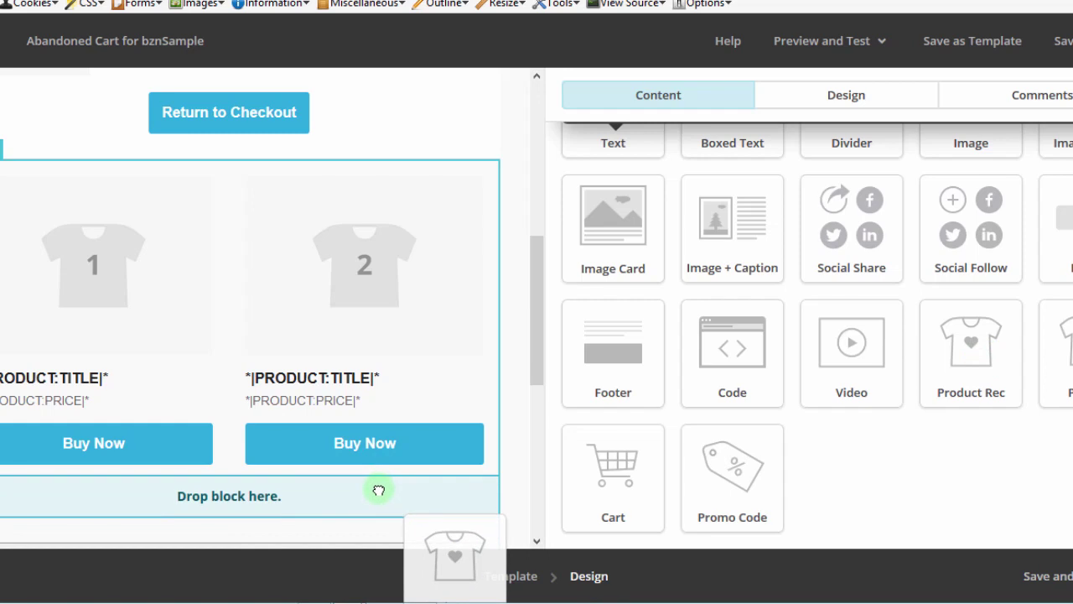
left_click_drag(379, 491, 379, 490)
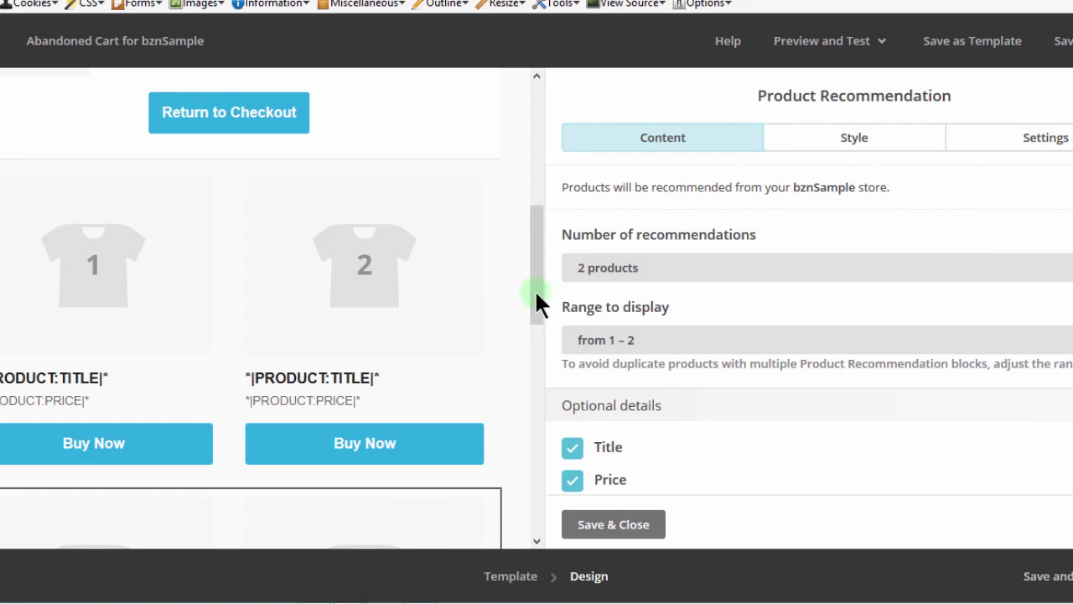
Step: Examine the added Product Recommendation block in the email and its recommendation count, display range and optional details
left_click_drag(534, 243, 510, 355)
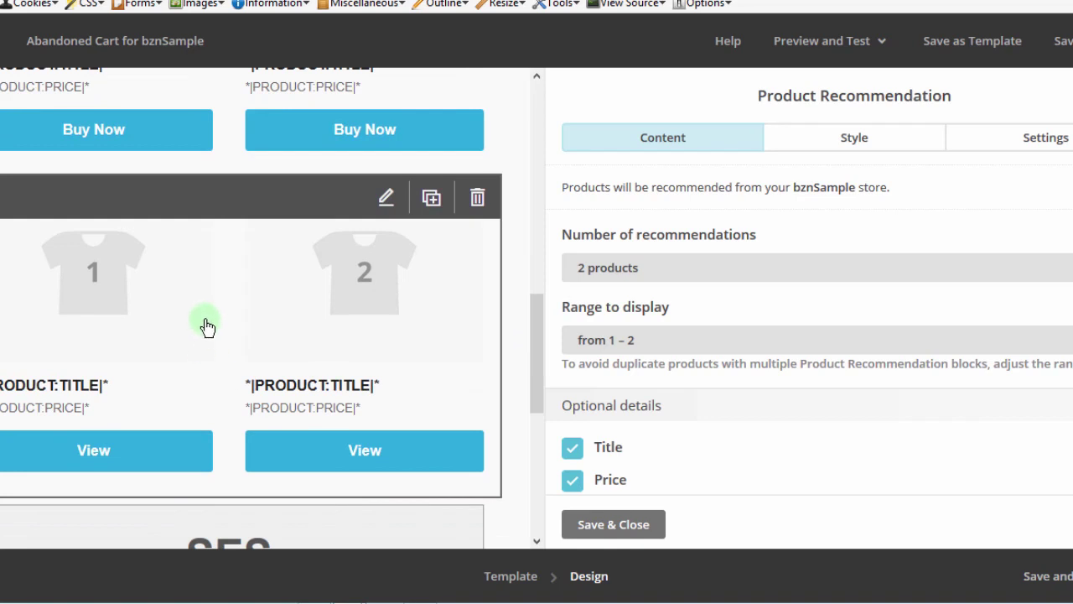
left_click_drag(533, 339, 548, 508)
scroll(517, 327, "up", 5)
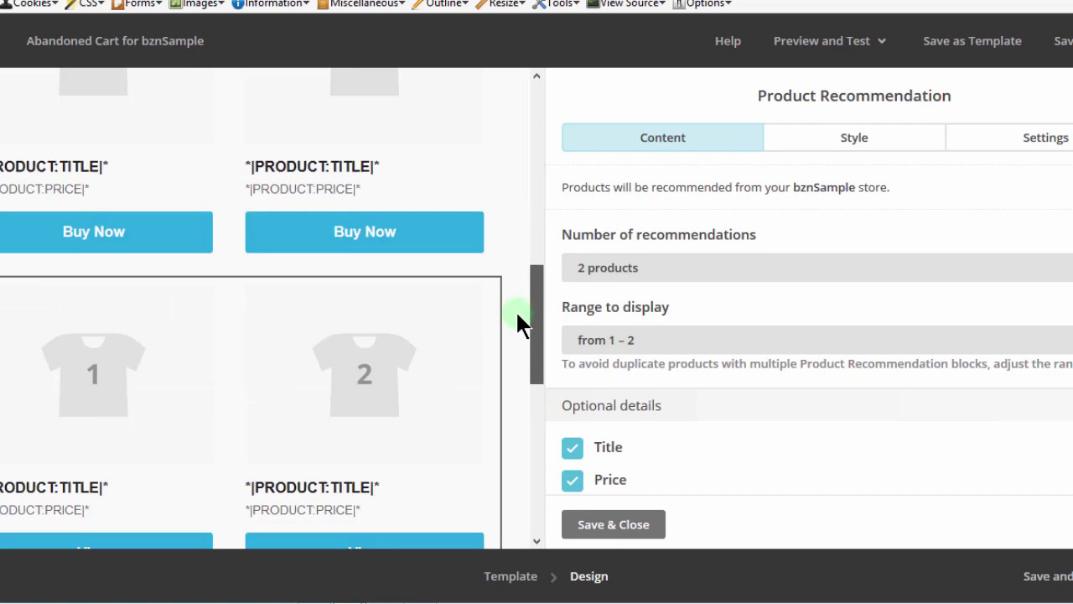
scroll(515, 323, "down", 1)
mouse_move(359, 277)
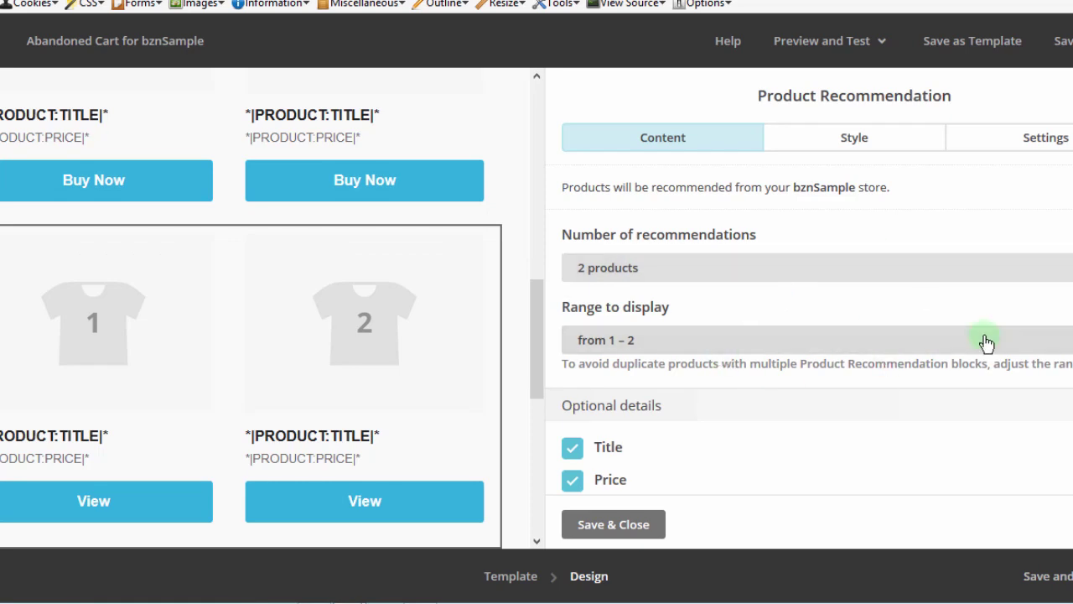
scroll(809, 335, "down", 5)
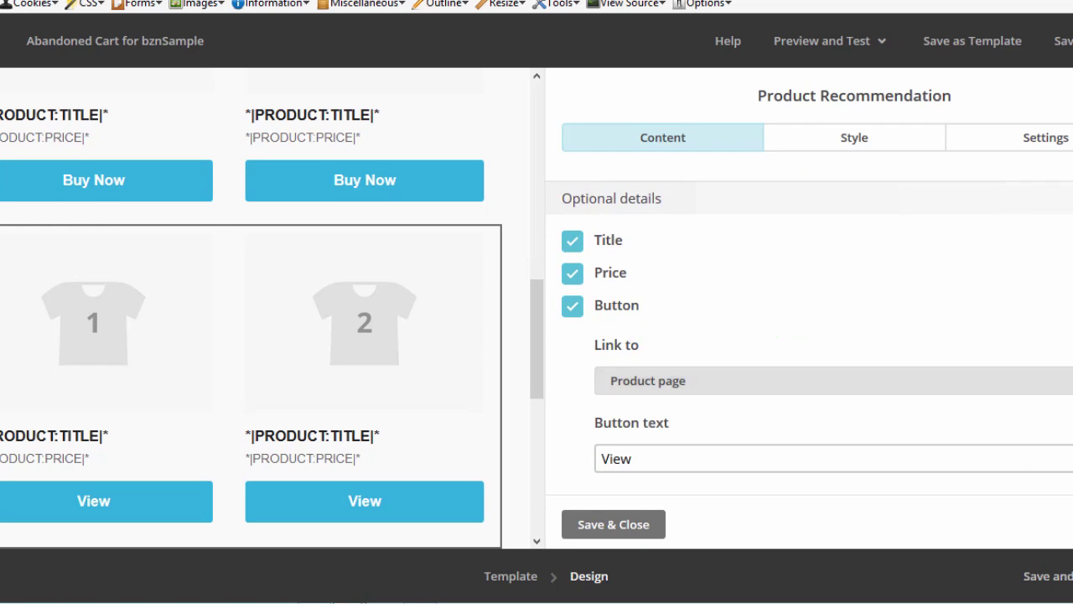
scroll(808, 336, "up", 2)
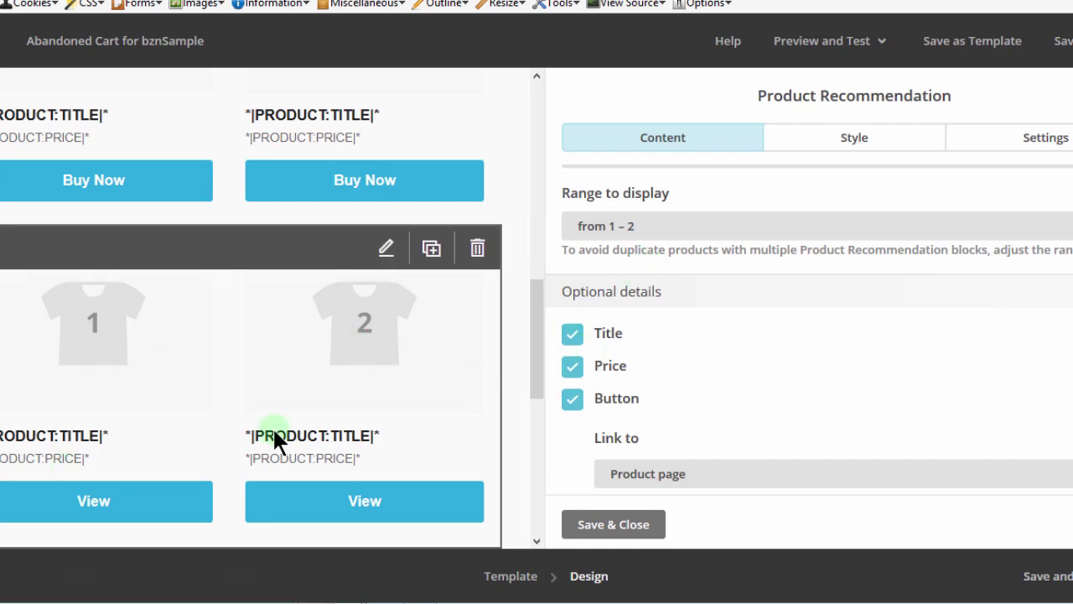
left_click(233, 424)
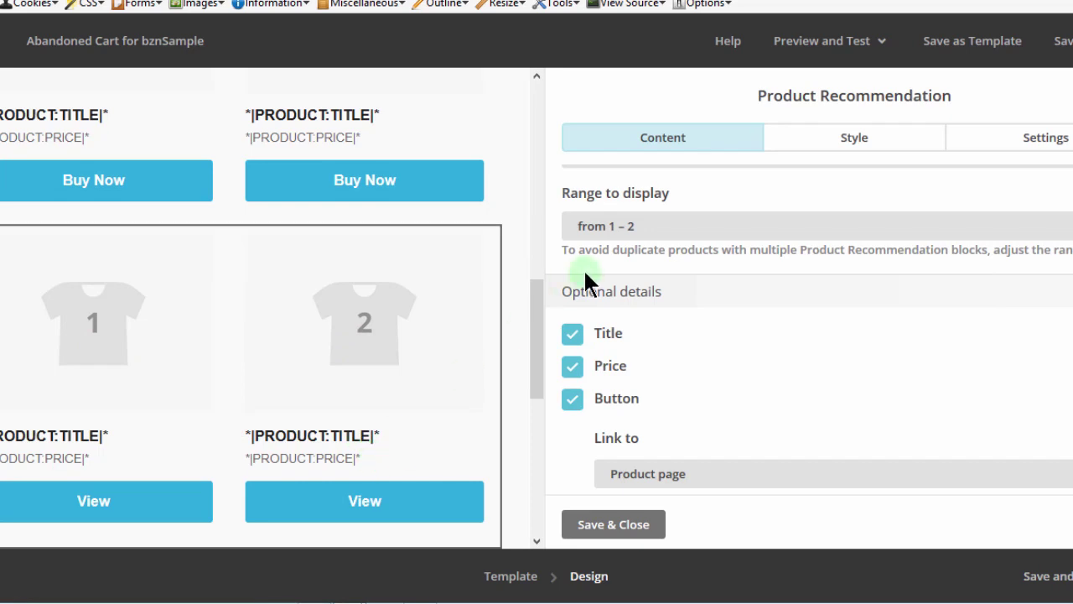
scroll(583, 216, "up", 2)
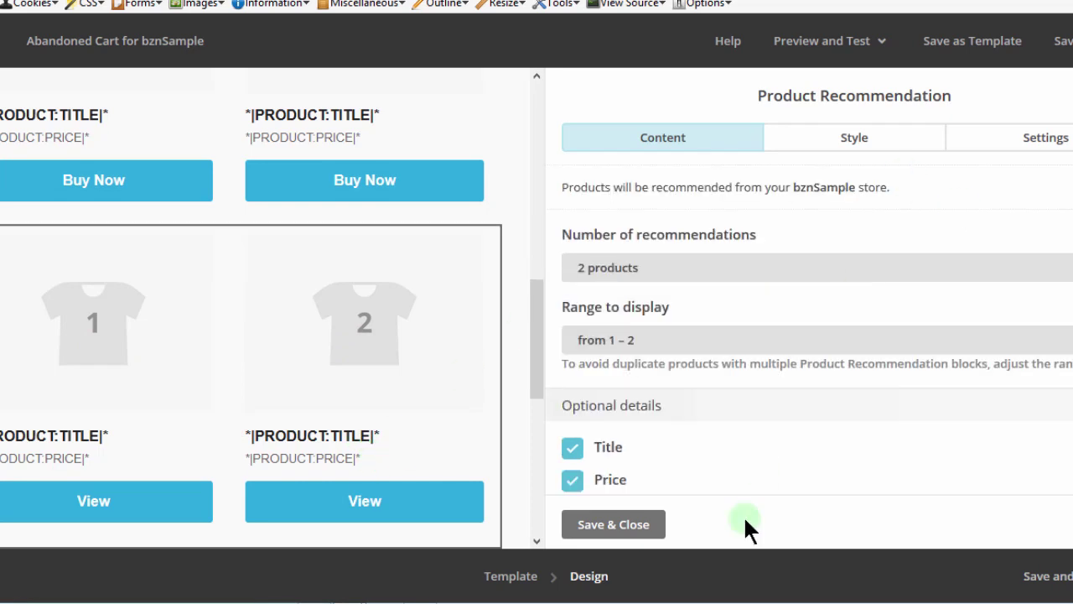
Step: Delete the second Product Recommendation block, the one with the View buttons, and confirm the deletion
left_click_drag(532, 347, 518, 327)
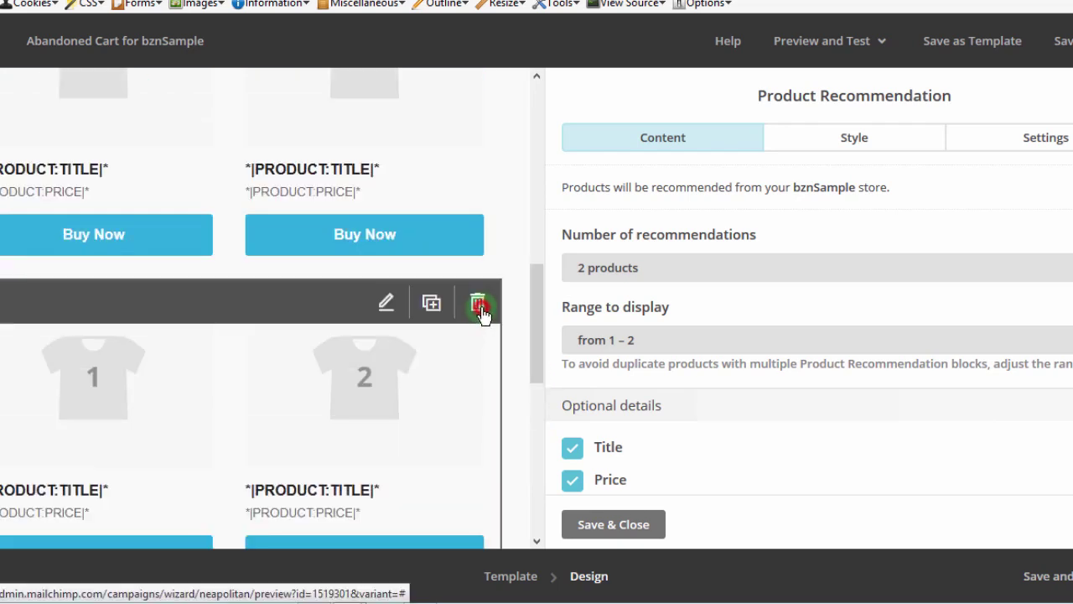
left_click(481, 306)
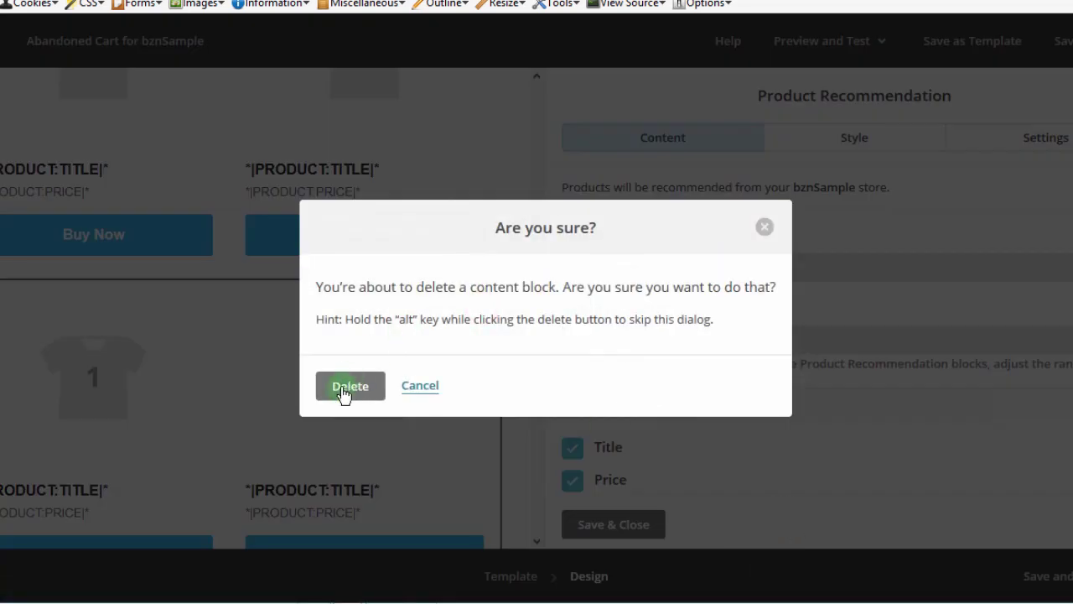
left_click(343, 387)
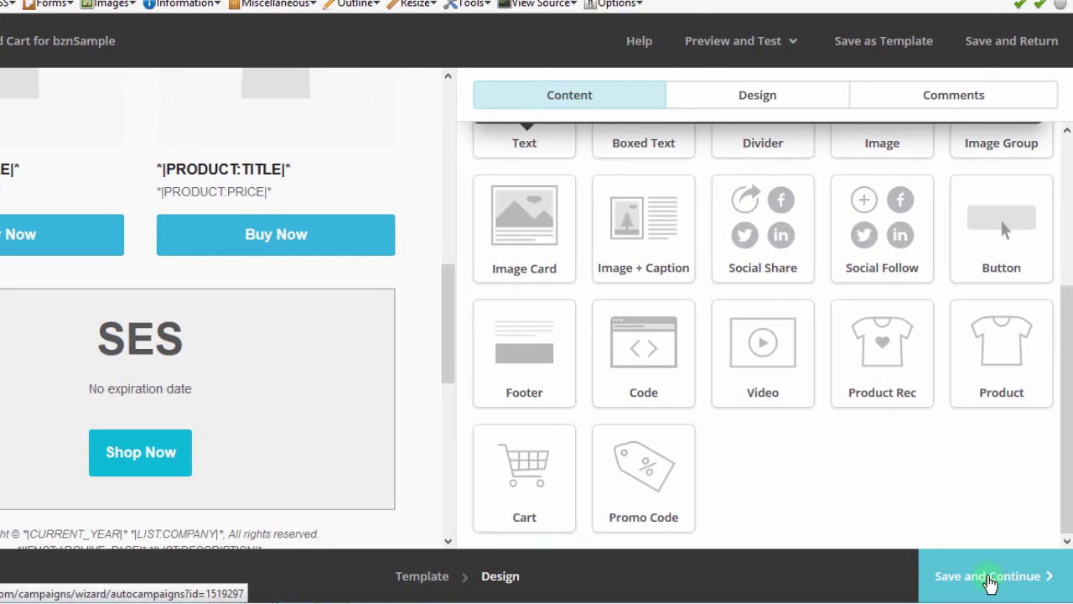
Step: Save the email design, continue to the notification overview, and review its recipients, sender, subject and content
left_click(990, 578)
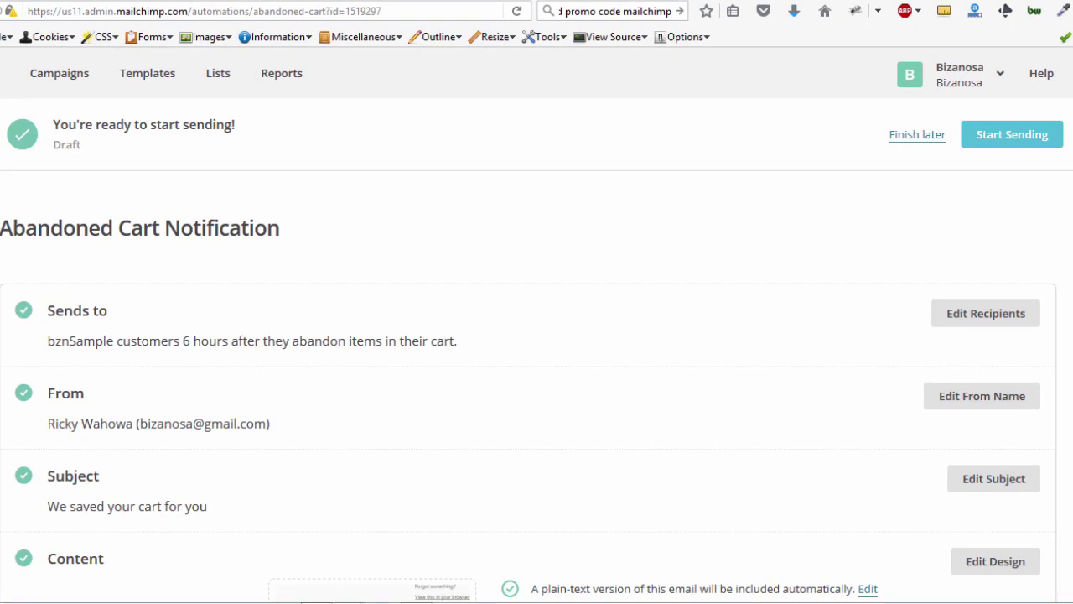
scroll(536, 377, "down", 2)
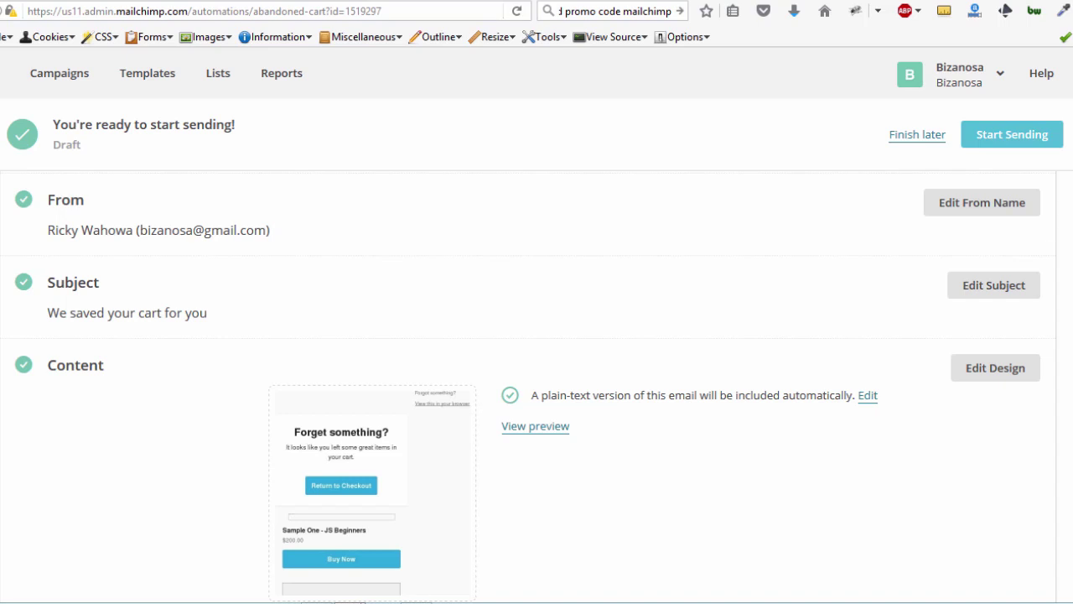
scroll(536, 378, "down", 2)
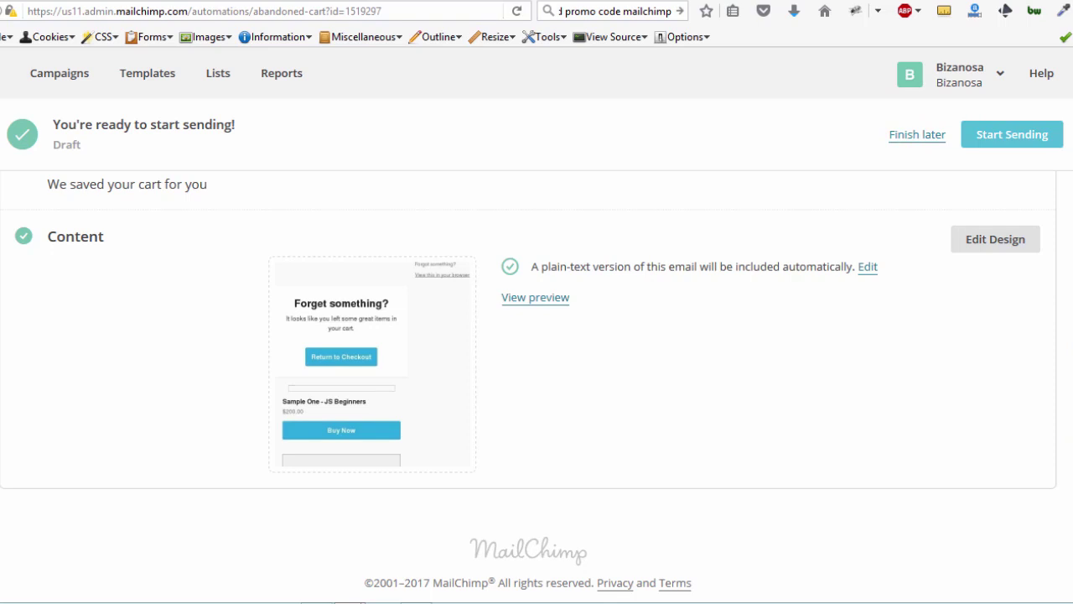
scroll(745, 198, "up", 4)
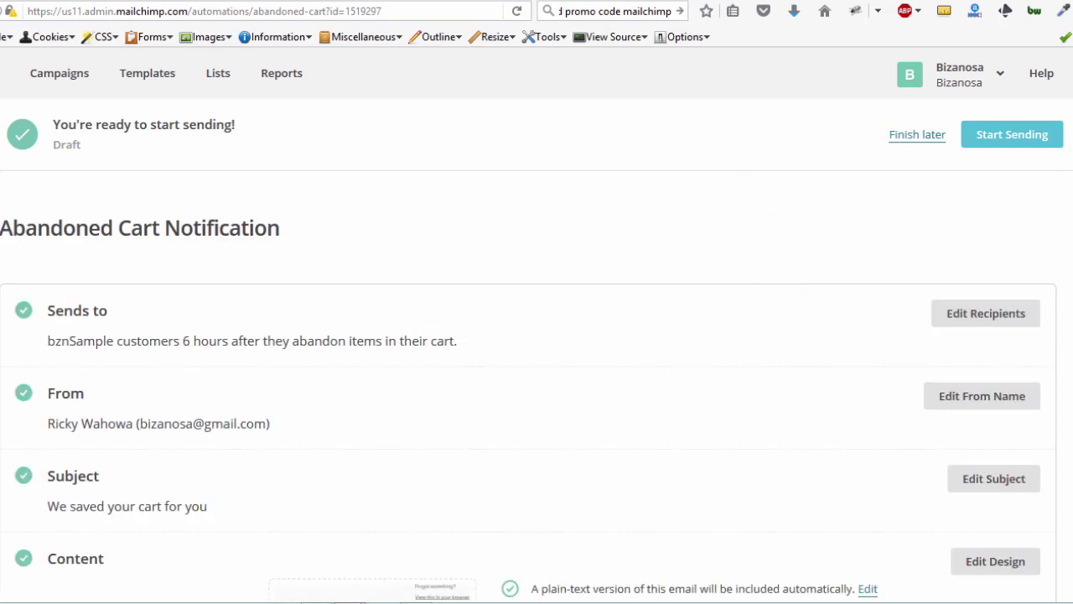
scroll(537, 385, "down", 4)
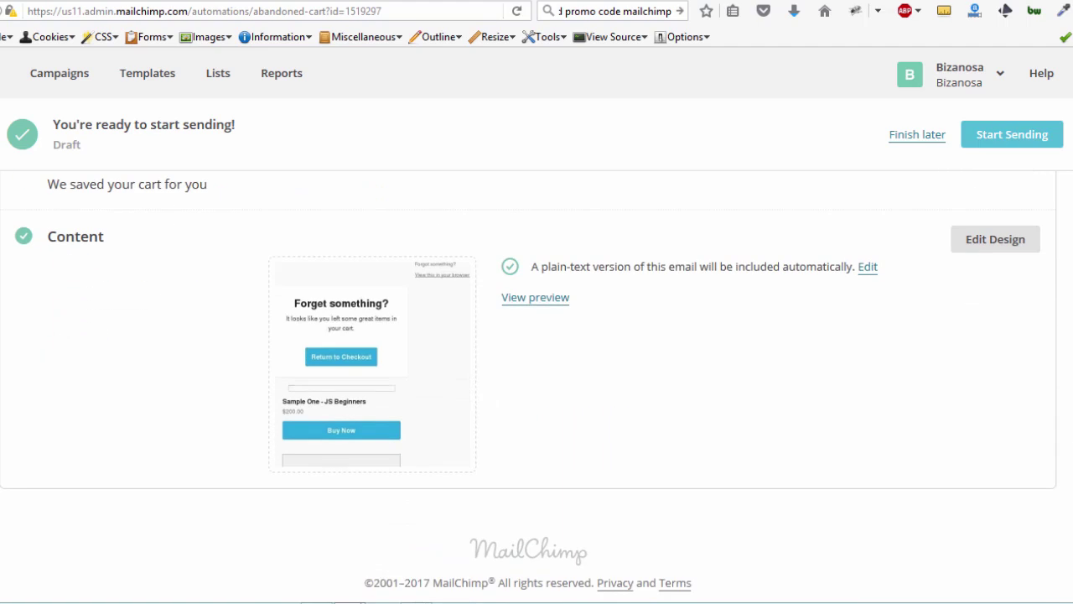
Step: Start sending the Abandoned Cart for bznSample automation and check its entry in the campaigns list
left_click(1002, 138)
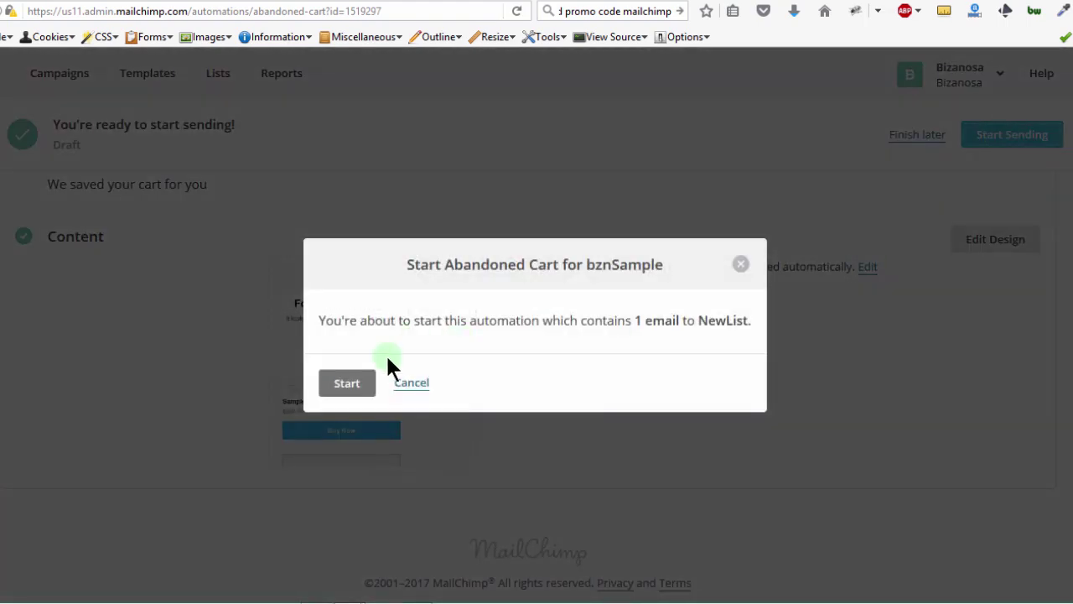
left_click(348, 381)
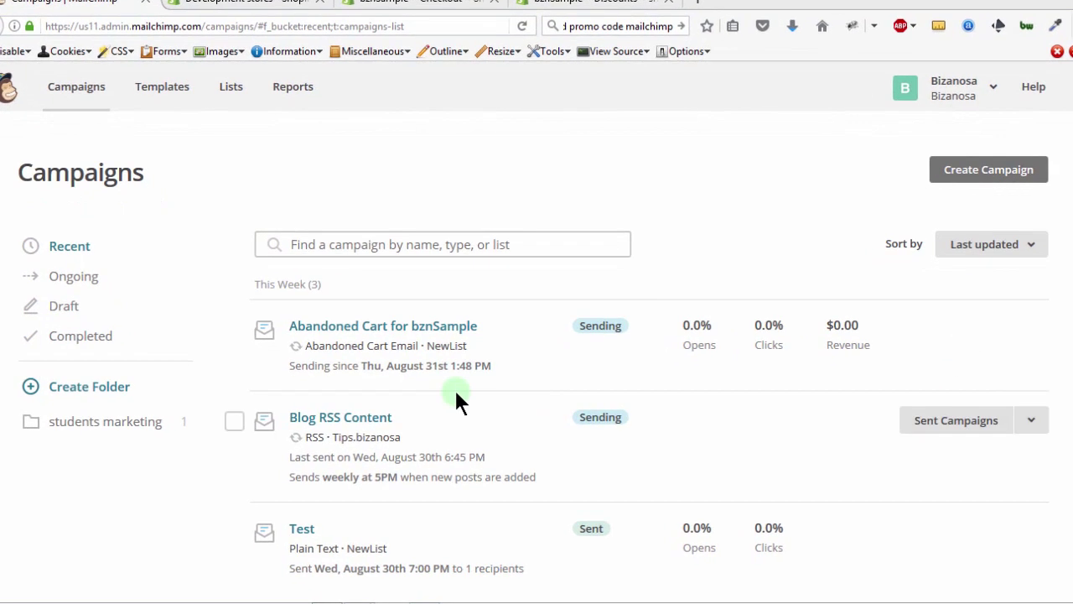
left_click(280, 318)
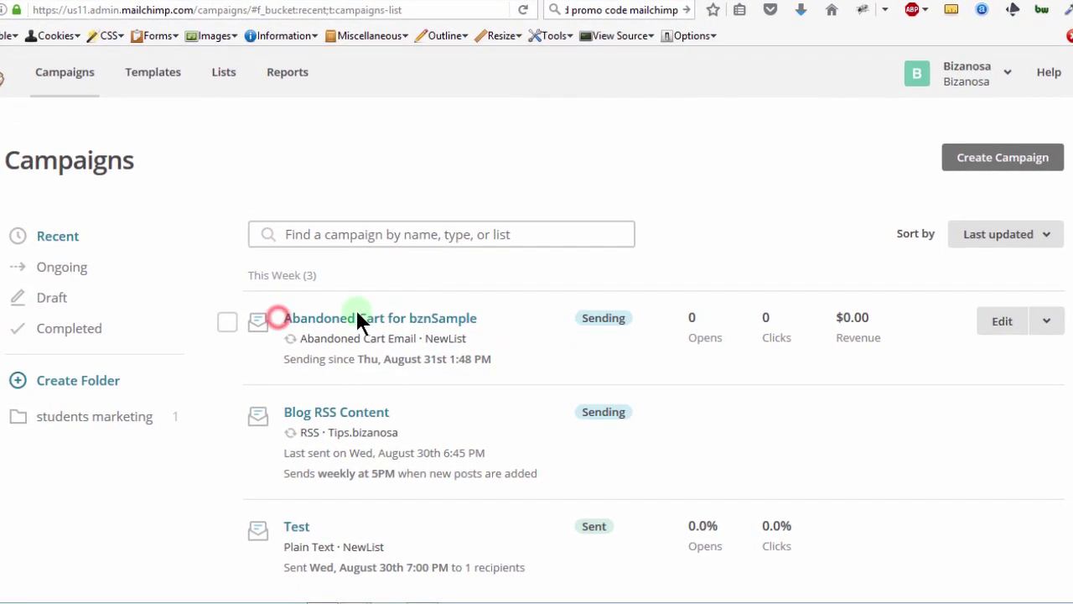
left_click_drag(391, 311, 493, 307)
left_click(492, 306)
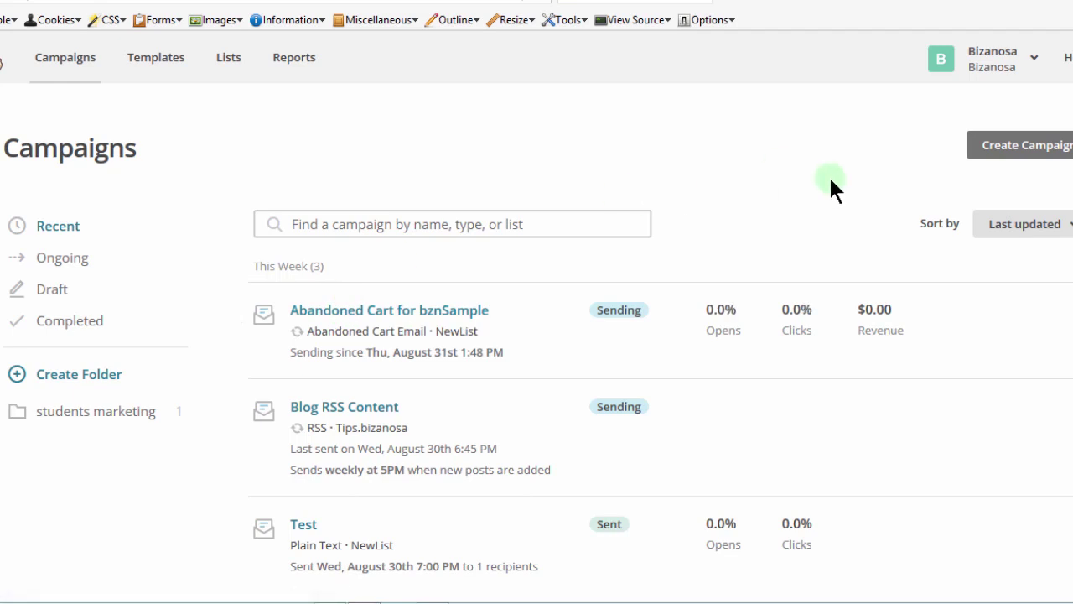
Step: Start a new automated email campaign of the e-commerce type Recover abandoned carts
left_click(1013, 146)
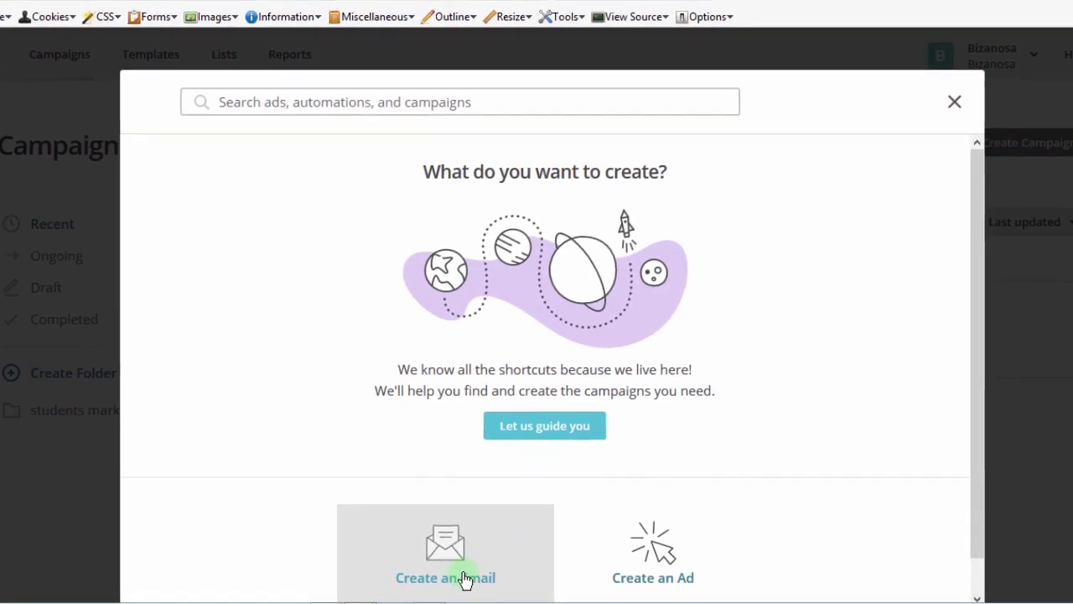
left_click(466, 578)
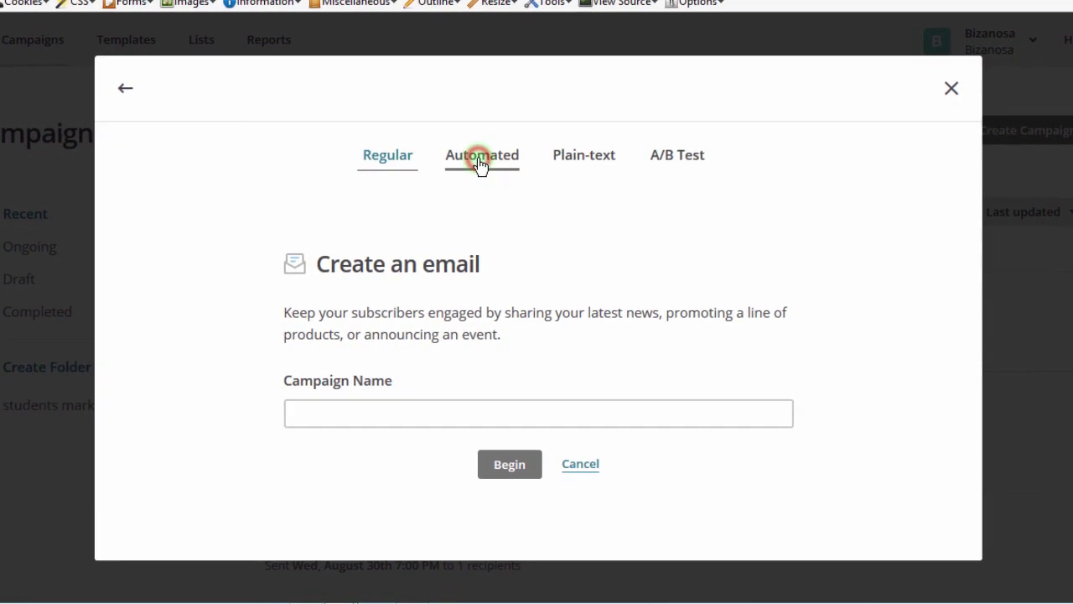
left_click(478, 164)
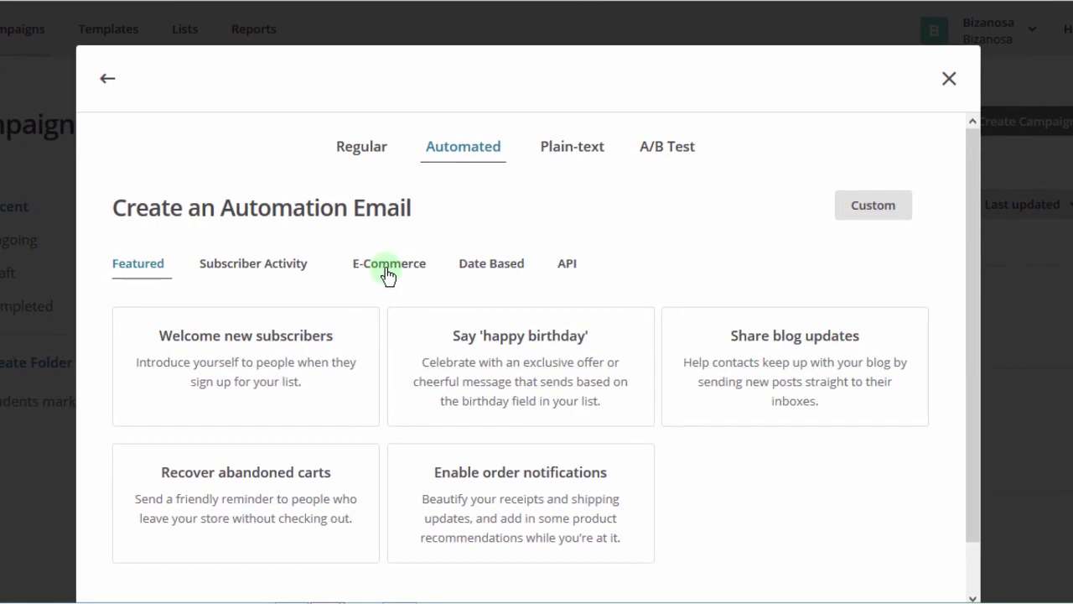
left_click(388, 265)
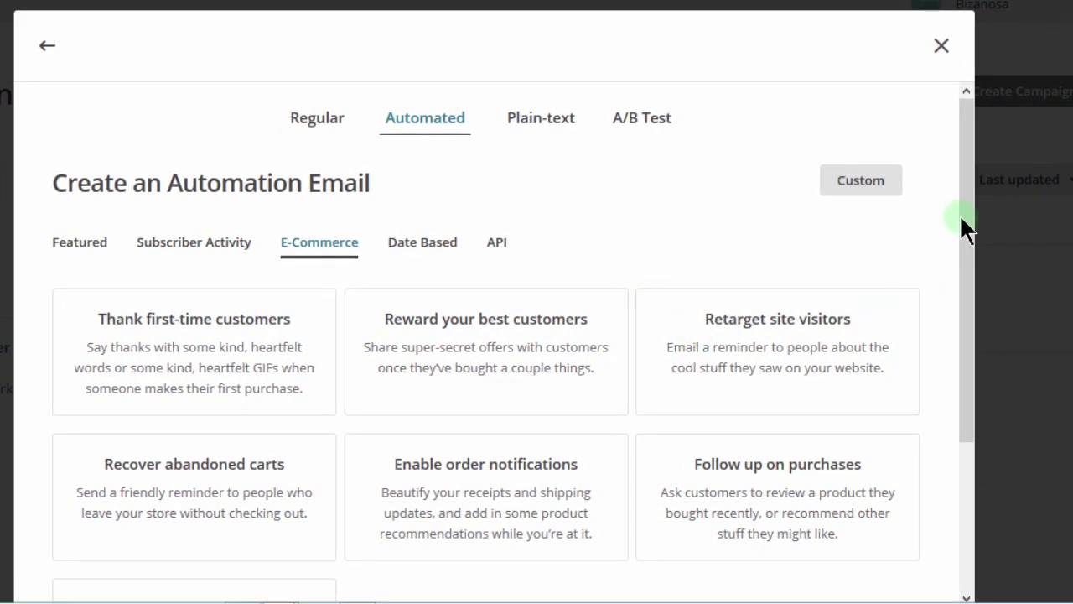
left_click_drag(964, 206, 963, 352)
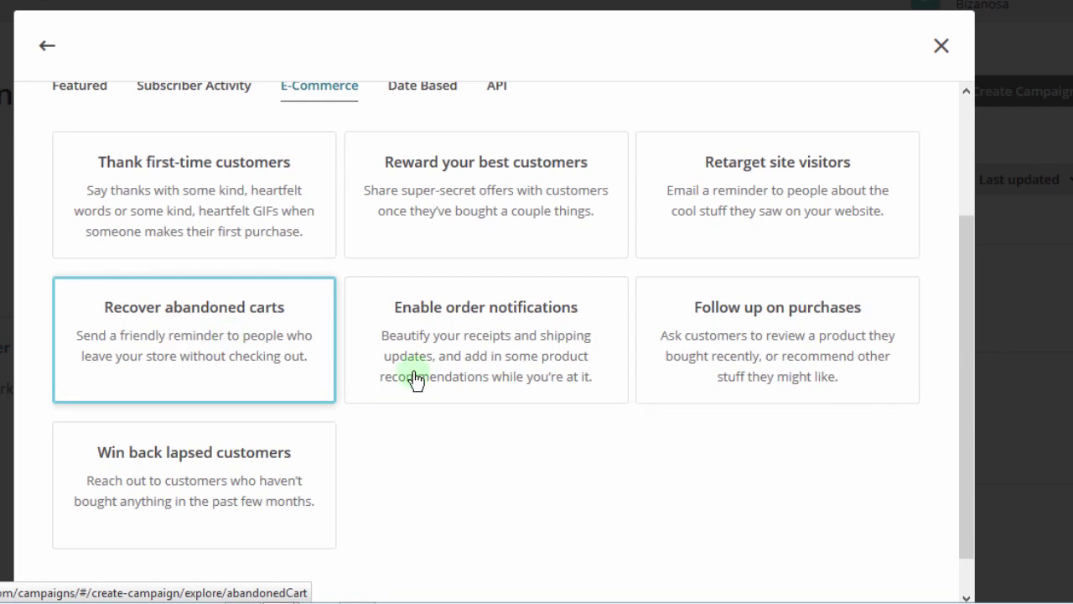
left_click(191, 342)
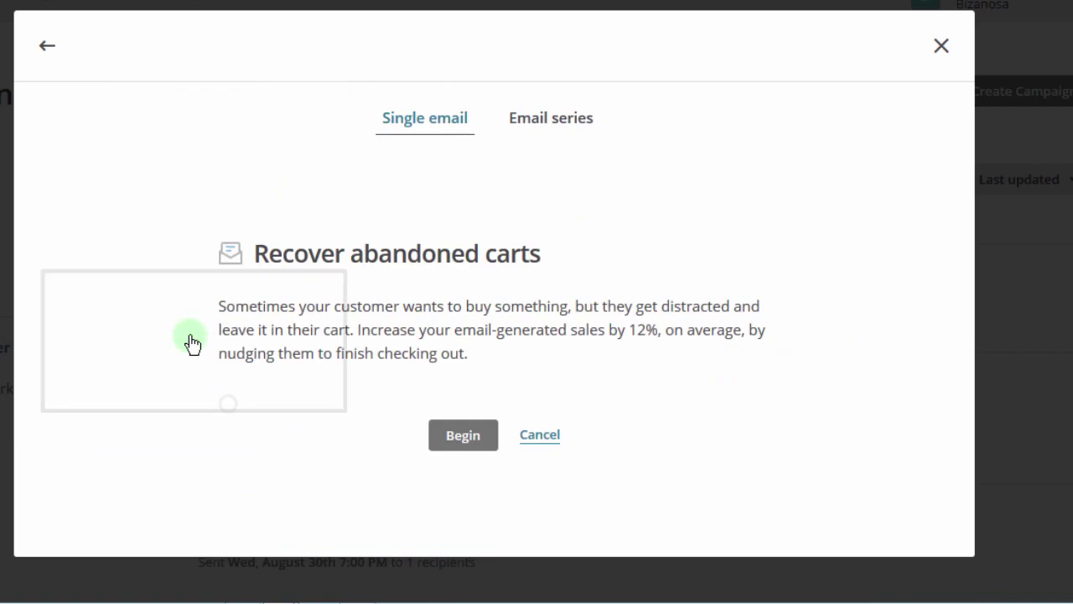
Step: Create the abandoned cart campaign as an email series named Email series for the bznSample store and begin its setup
left_click(547, 124)
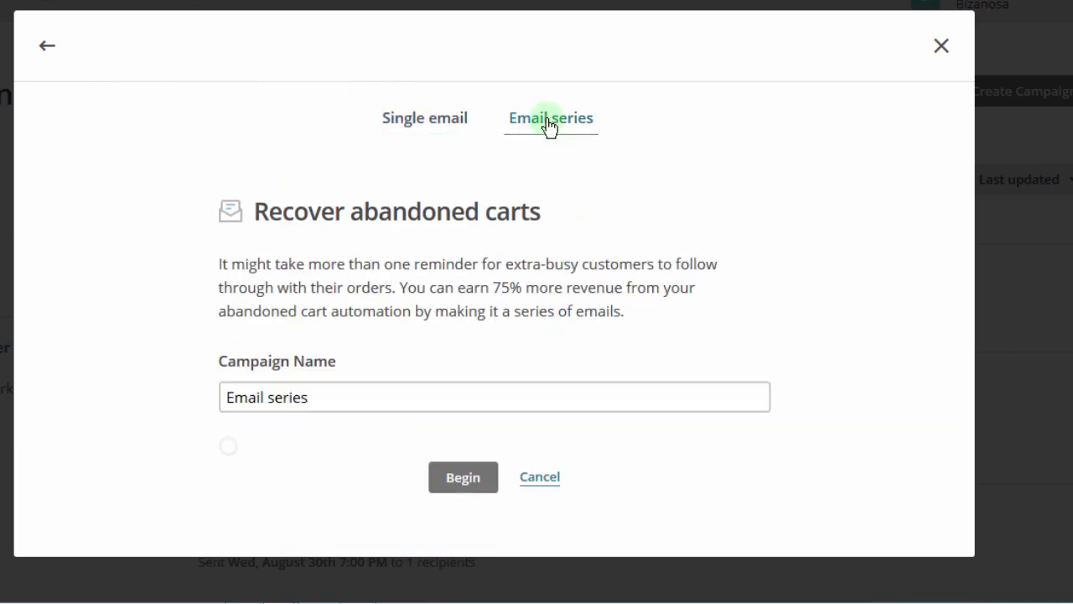
left_click(349, 398)
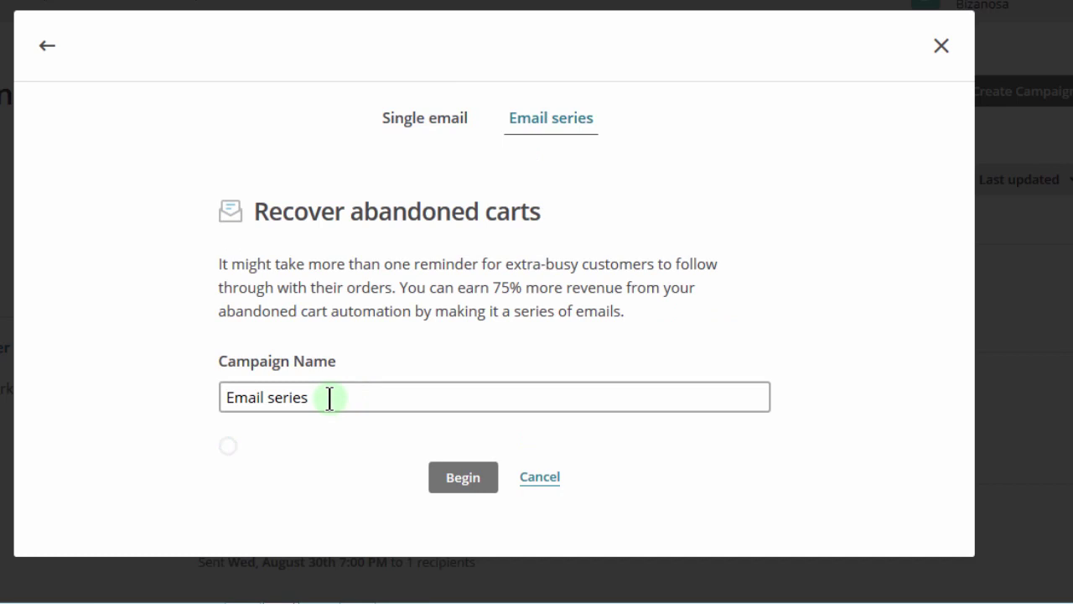
left_click(322, 396)
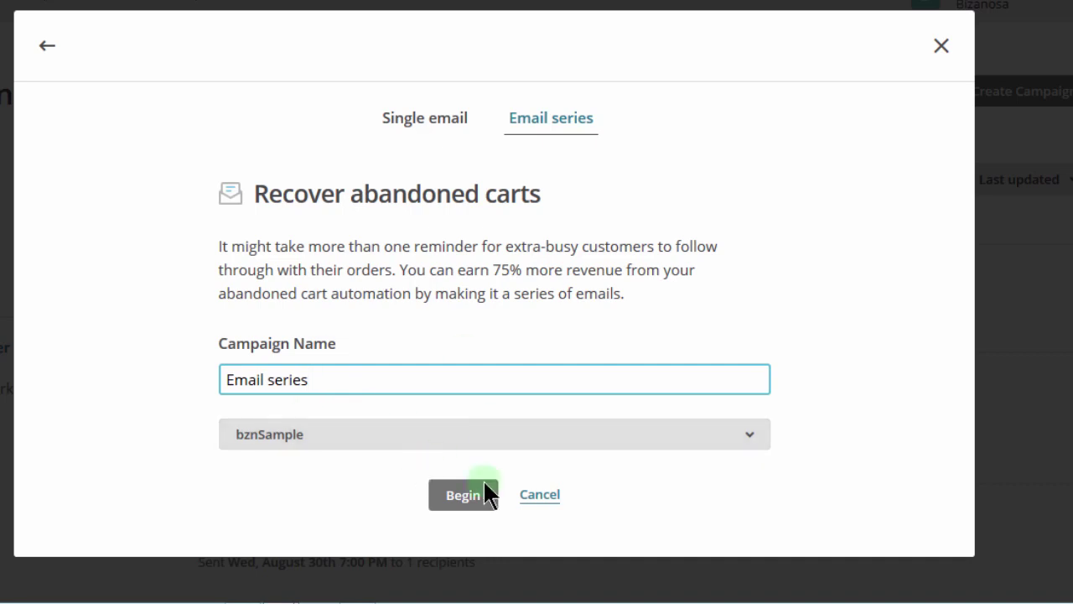
left_click(397, 442)
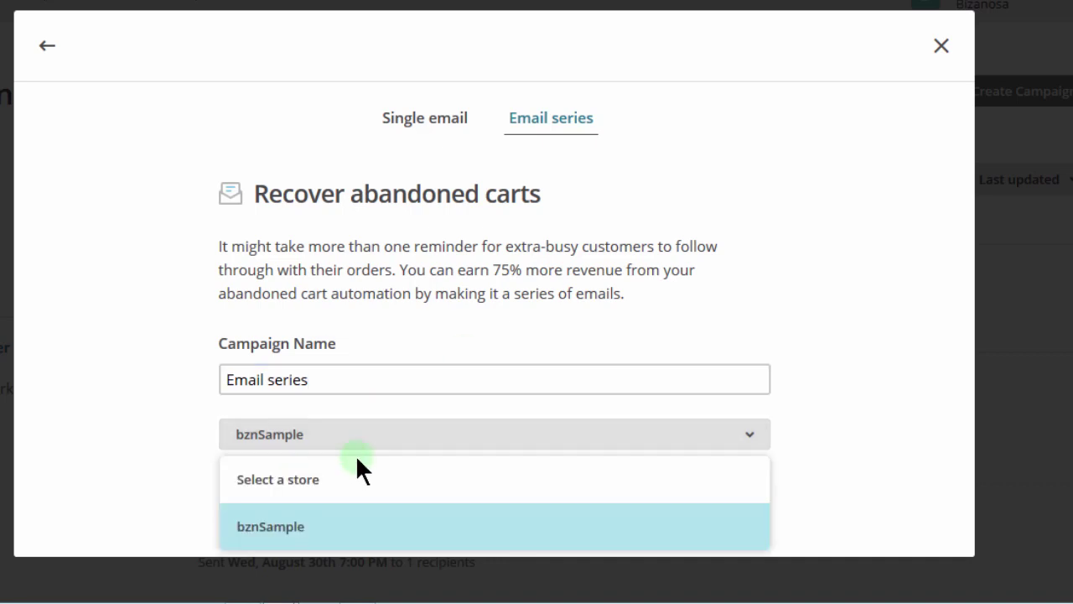
left_click(290, 528)
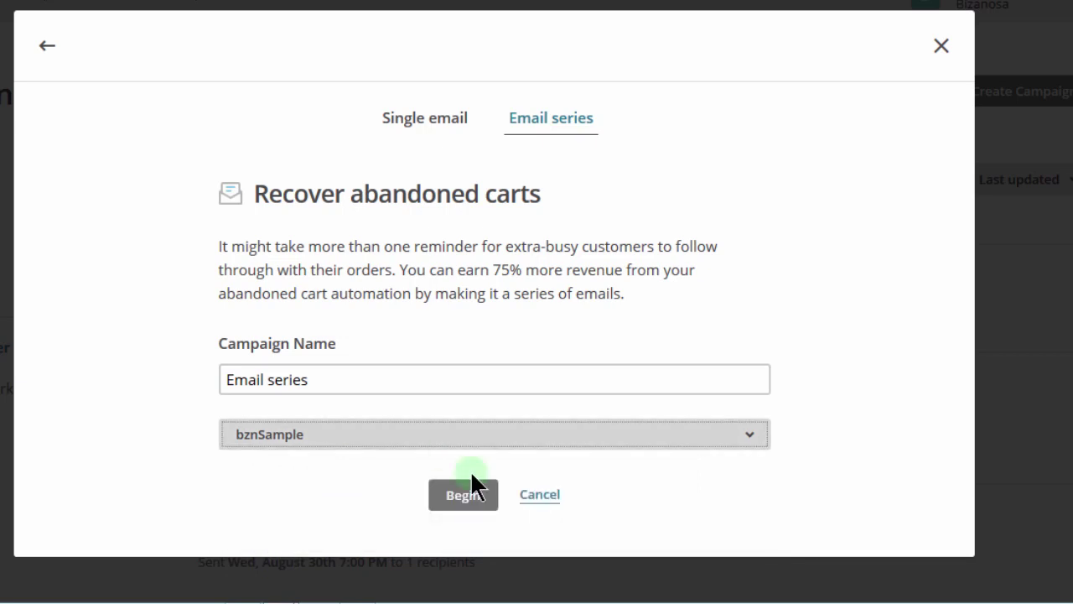
left_click(459, 499)
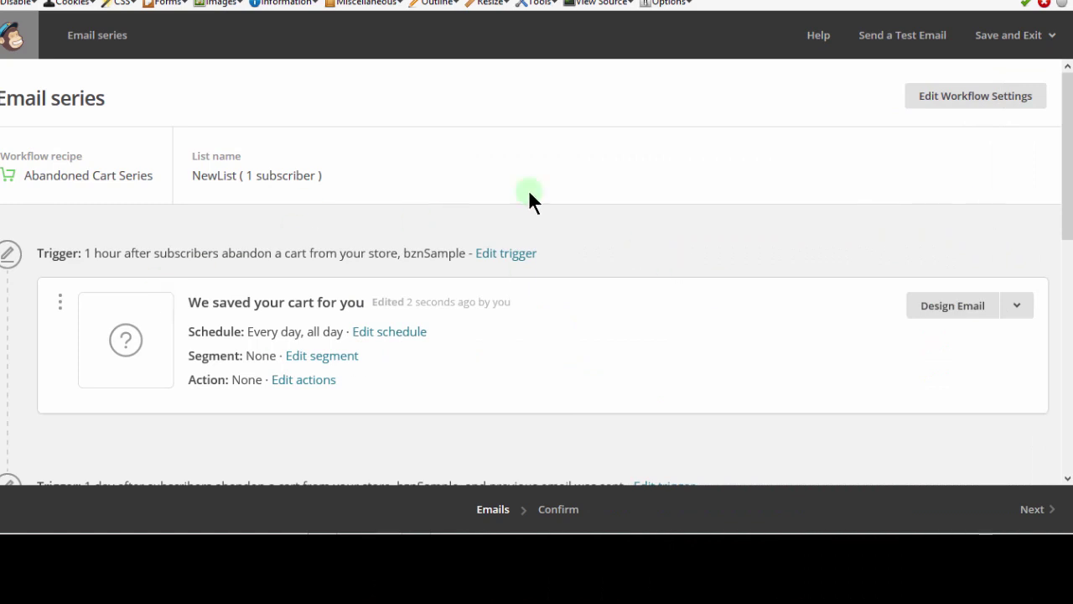
Step: Set the first email's trigger delay to 5 hours after cart abandonment and update the trigger
left_click_drag(1065, 127, 1038, 122)
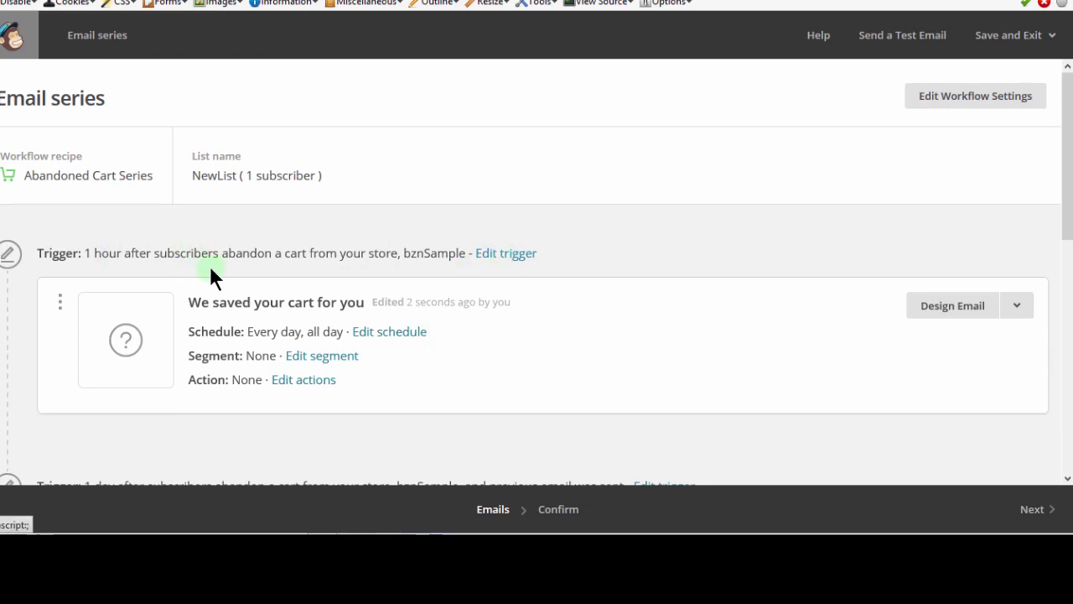
left_click(500, 263)
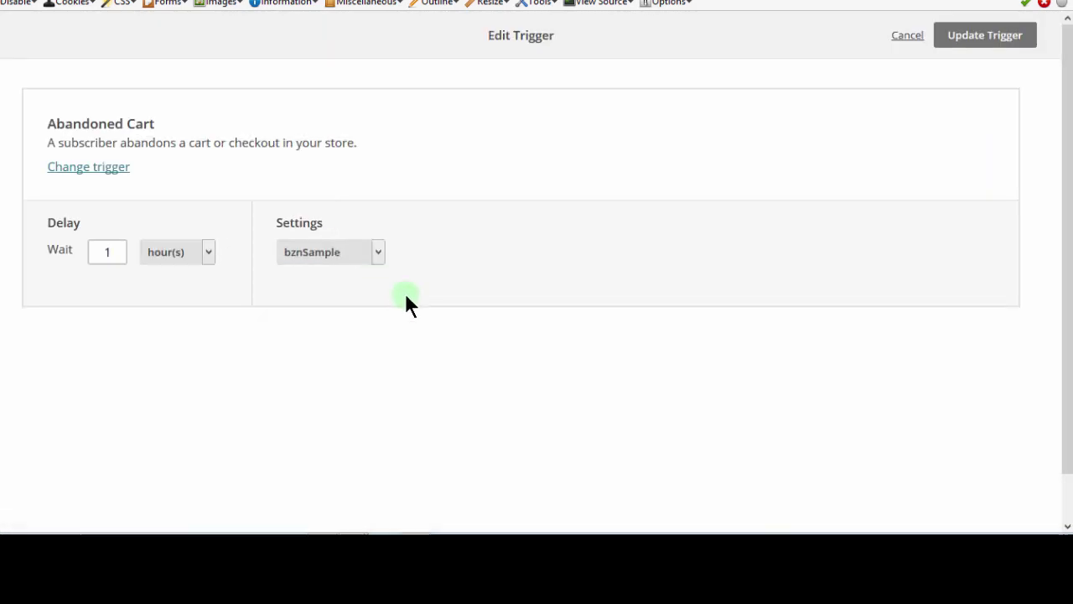
left_click_drag(114, 250, 67, 248)
type("5")
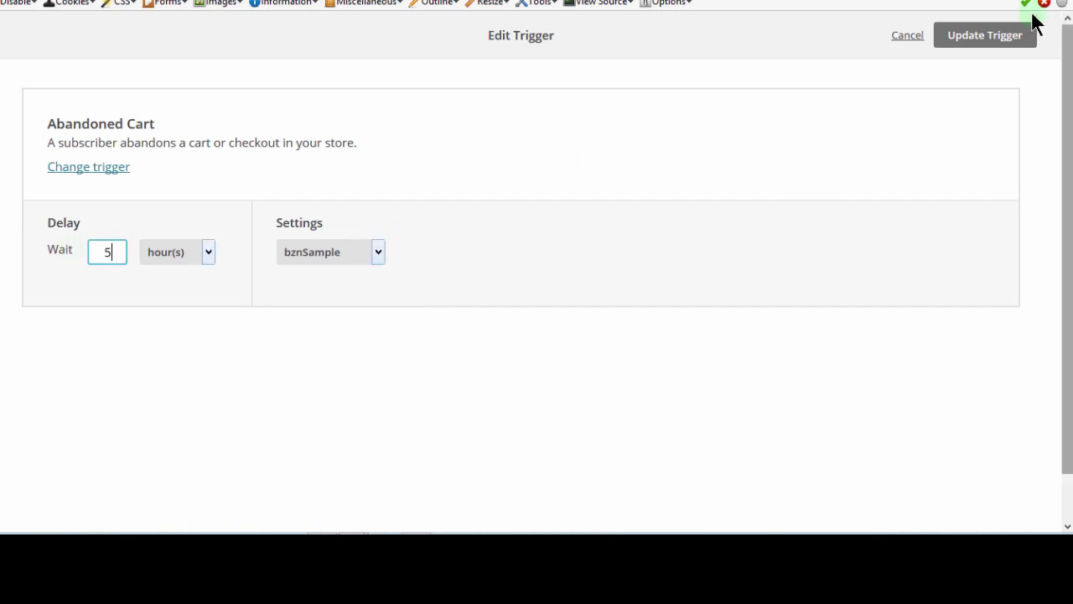
left_click(990, 40)
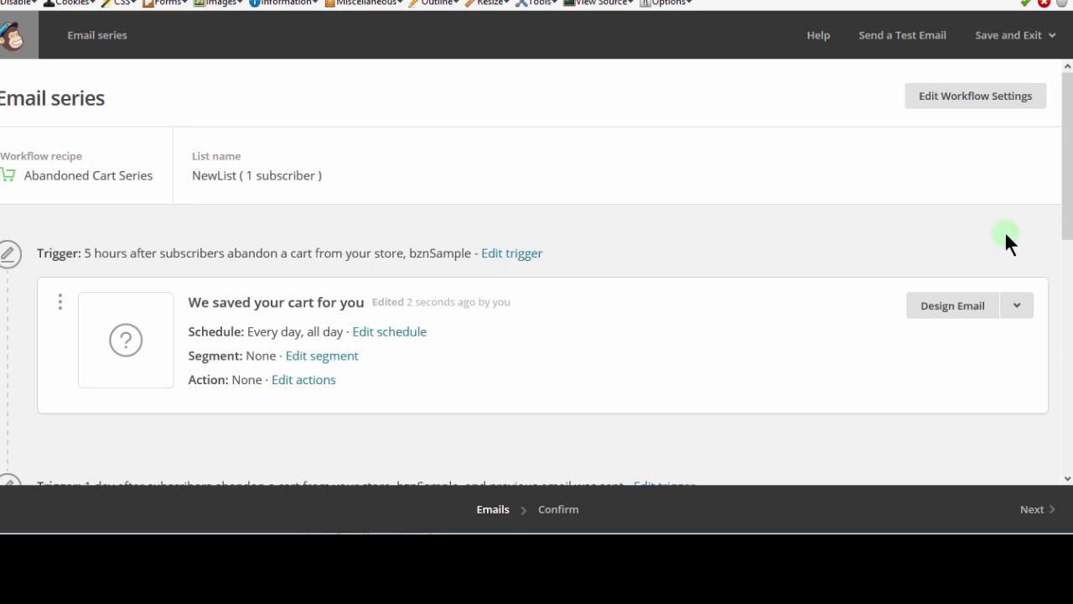
Step: Look at the segmentation conditions for the We saved your cart for you email and leave them without saving
left_click_drag(1063, 150, 1065, 203)
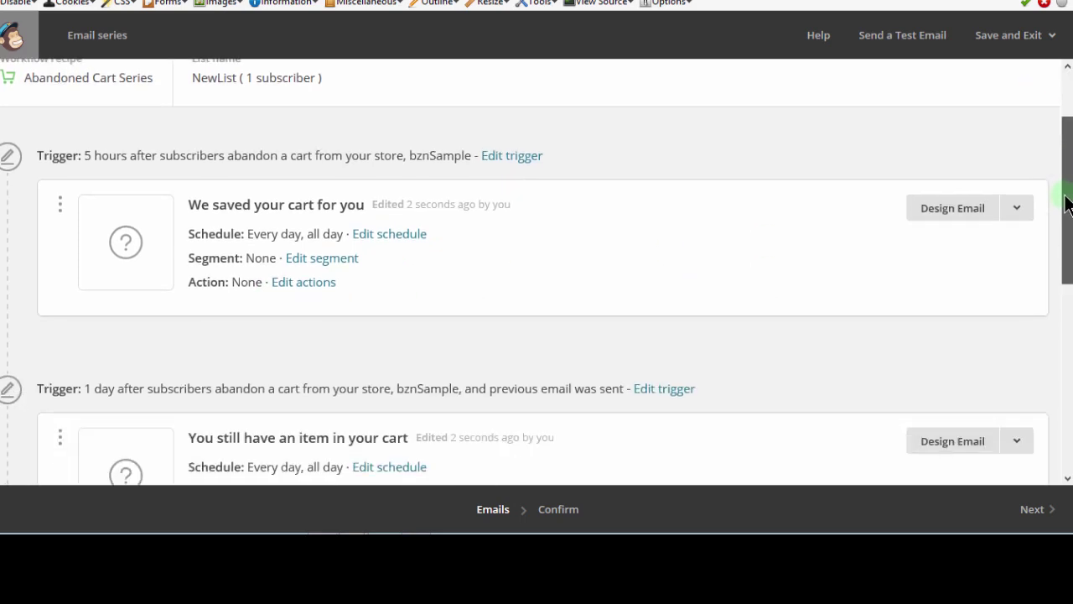
left_click(958, 208)
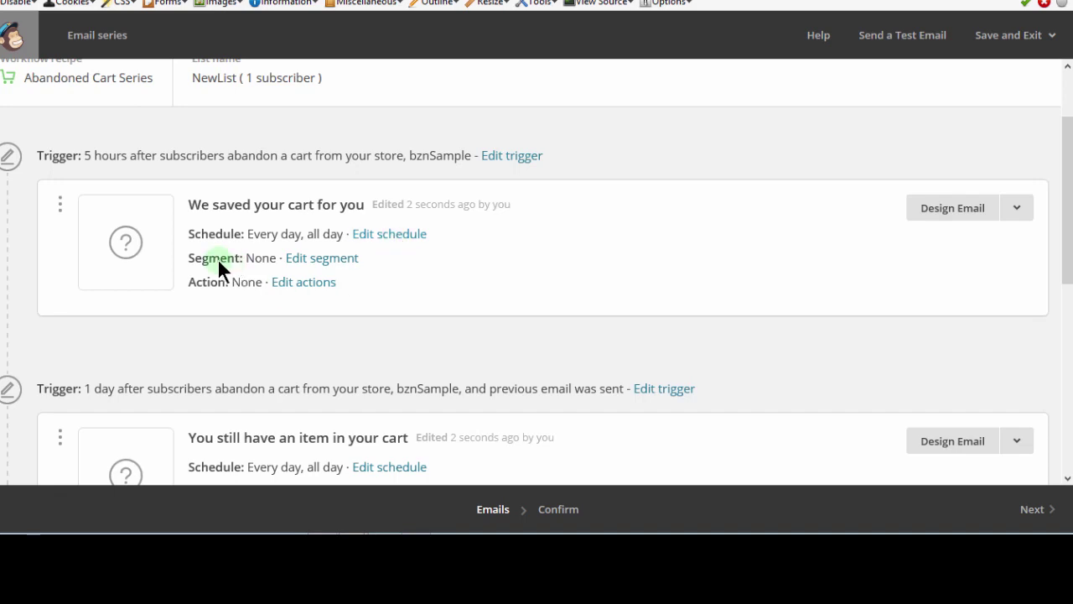
left_click(323, 262)
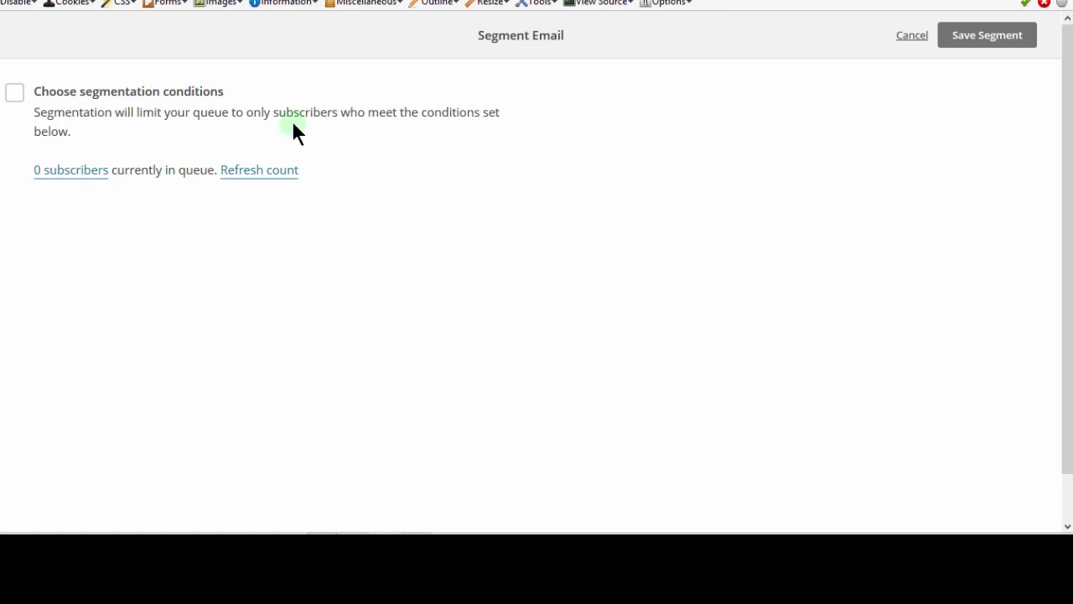
left_click(913, 37)
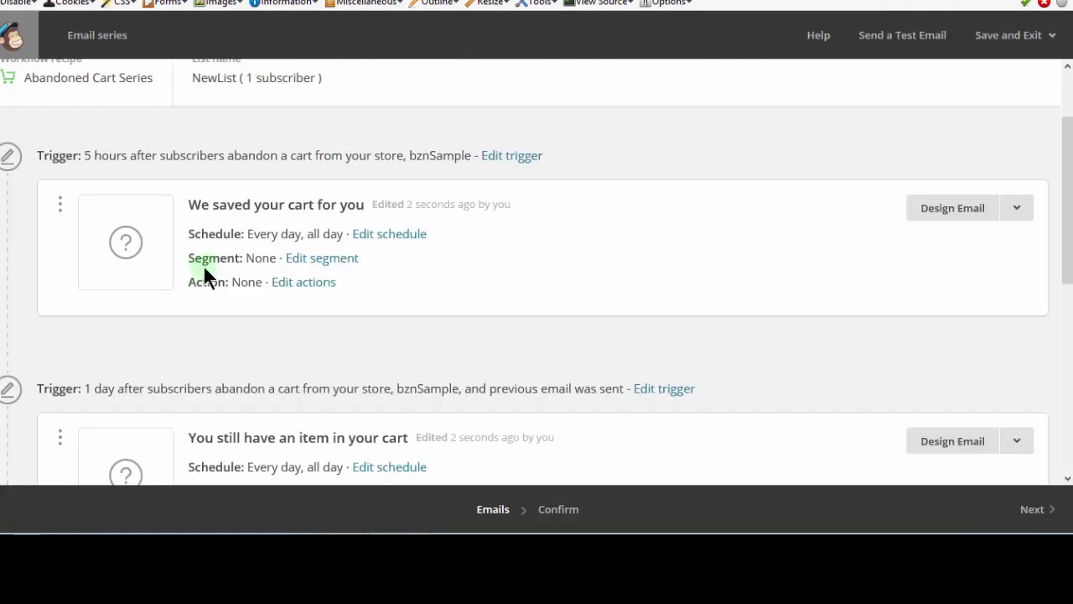
Step: Examine the post-sending list action choices for the first email and cancel without setting an action
left_click(295, 285)
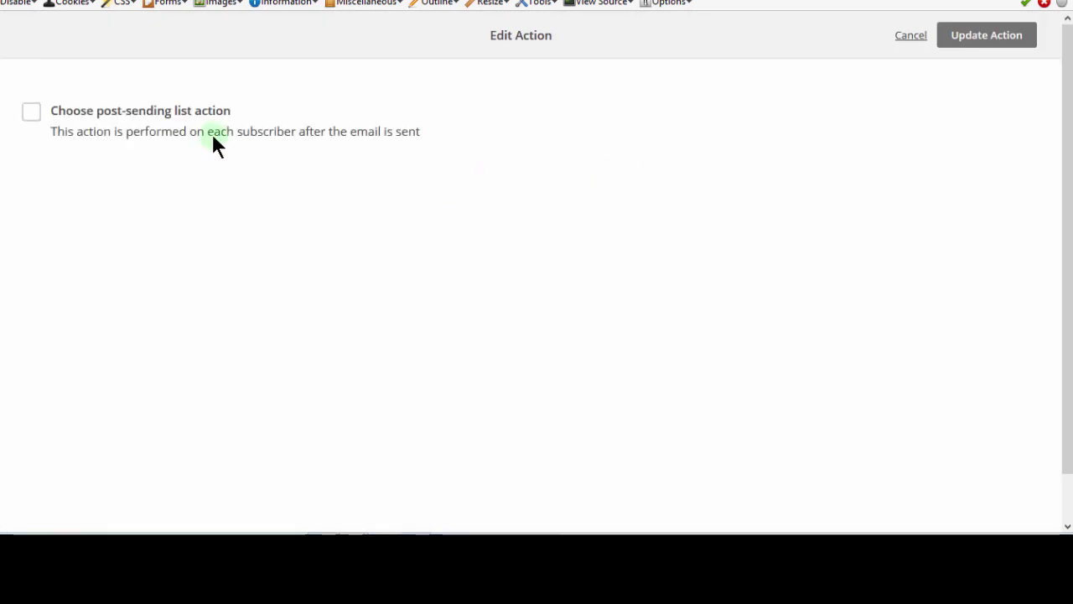
left_click(32, 113)
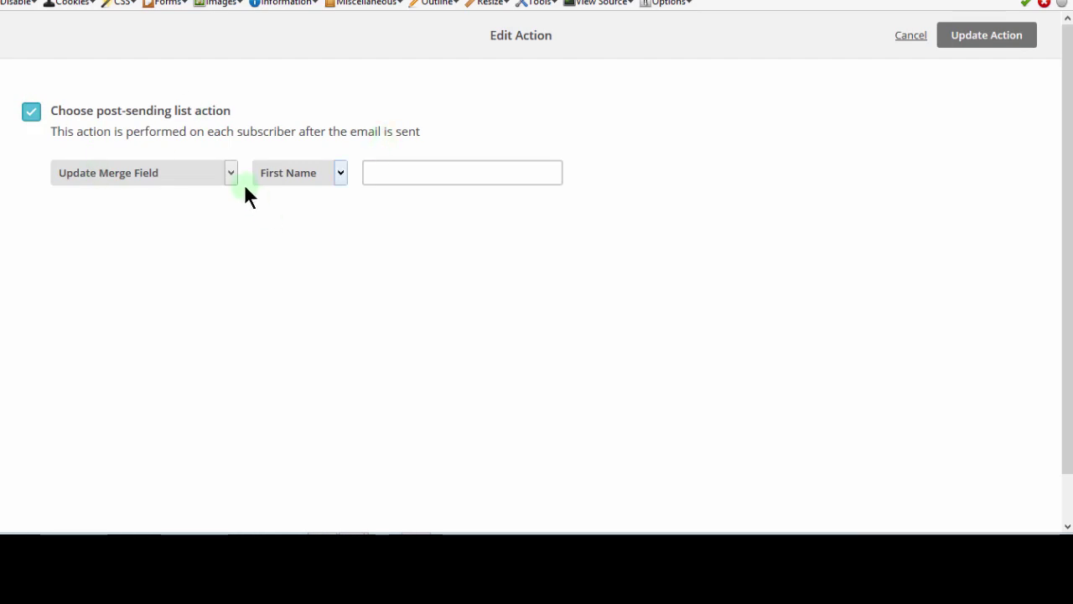
left_click(233, 176)
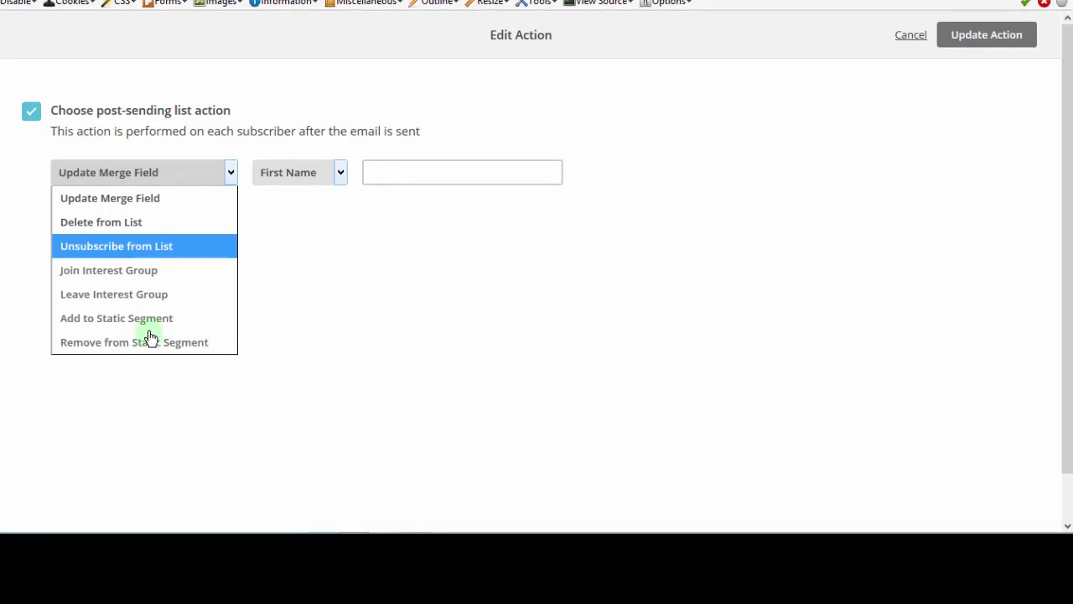
key("Up")
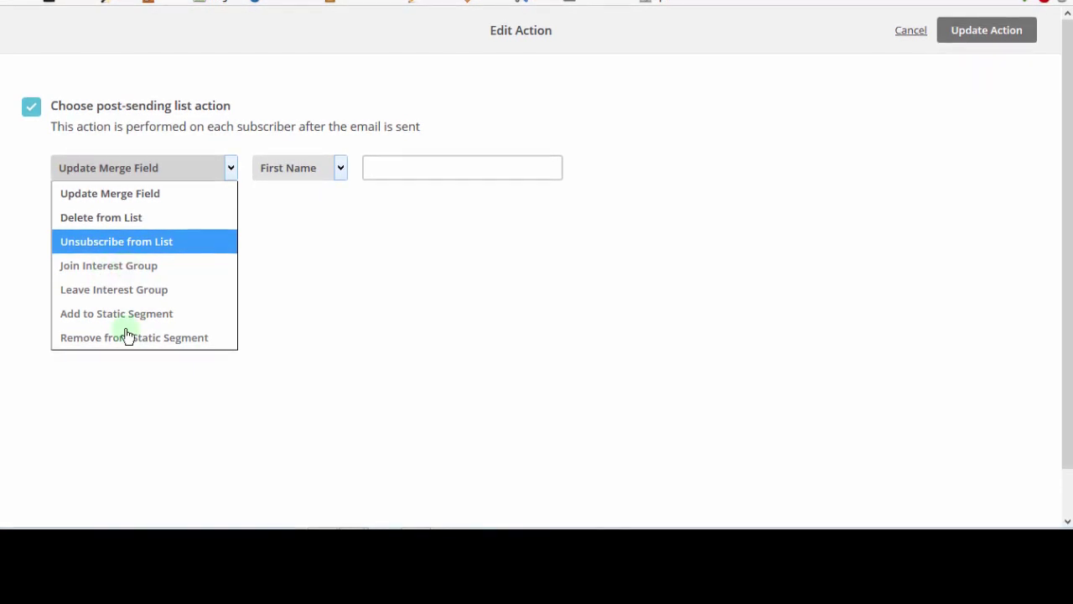
left_click(218, 146)
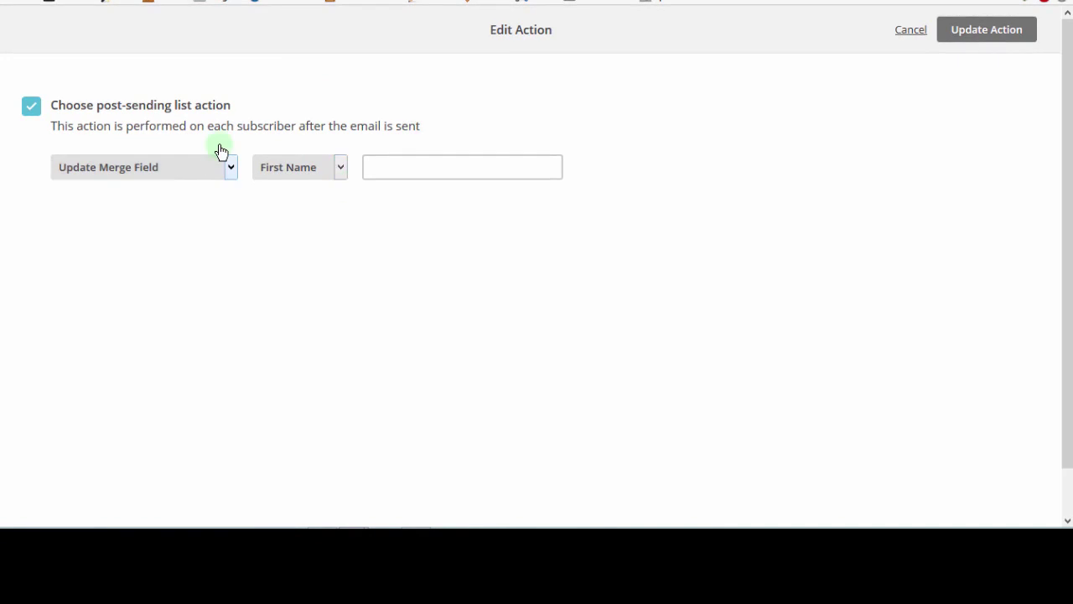
left_click(31, 106)
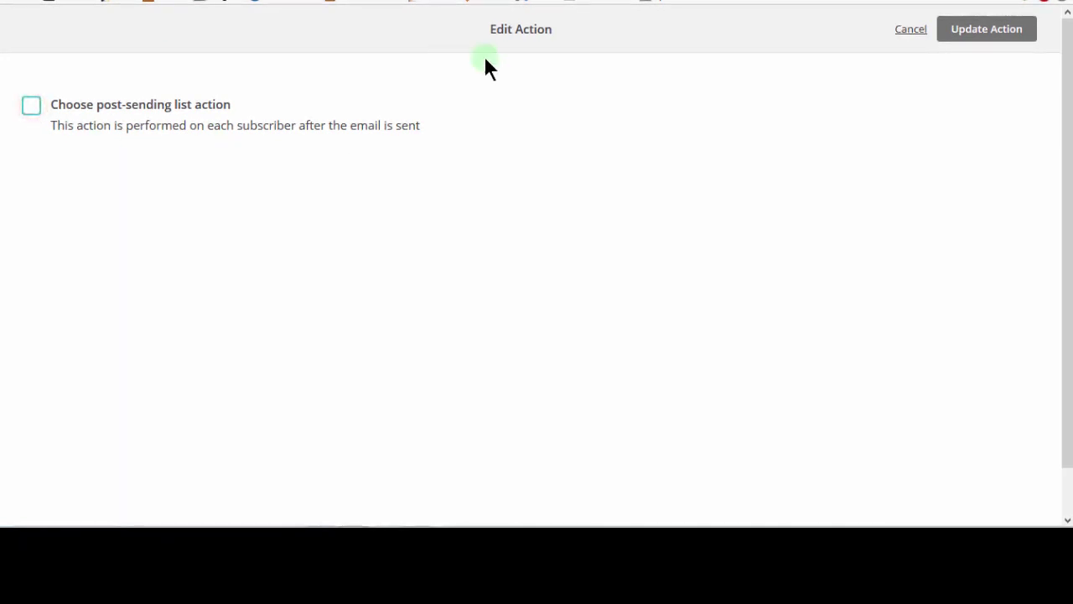
left_click(910, 30)
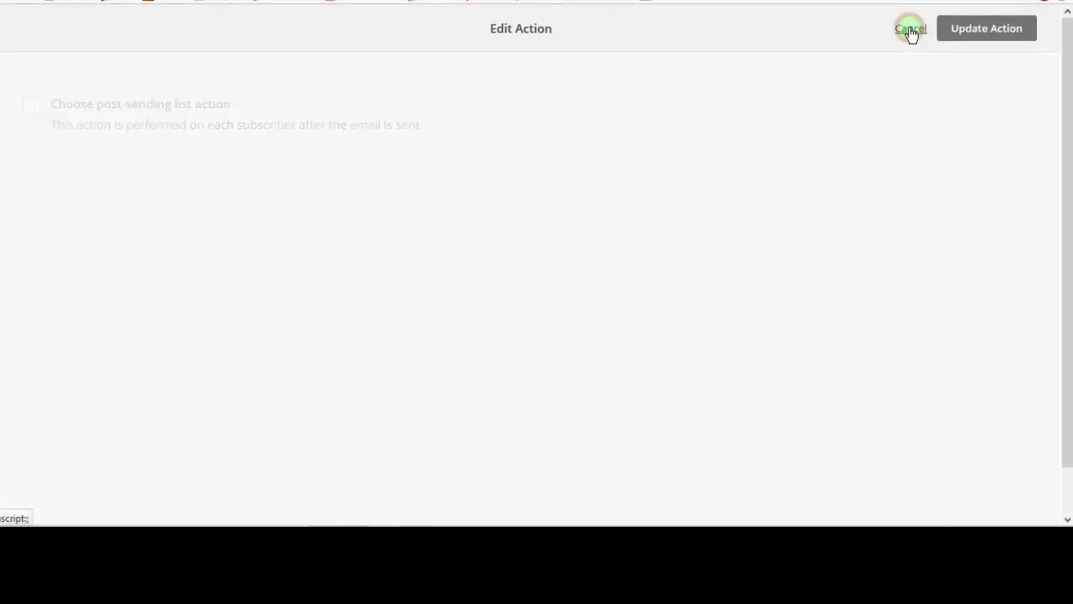
Step: Check the additional options of the We saved your cart for you email and open it for designing
scroll(517, 321, "down", 1)
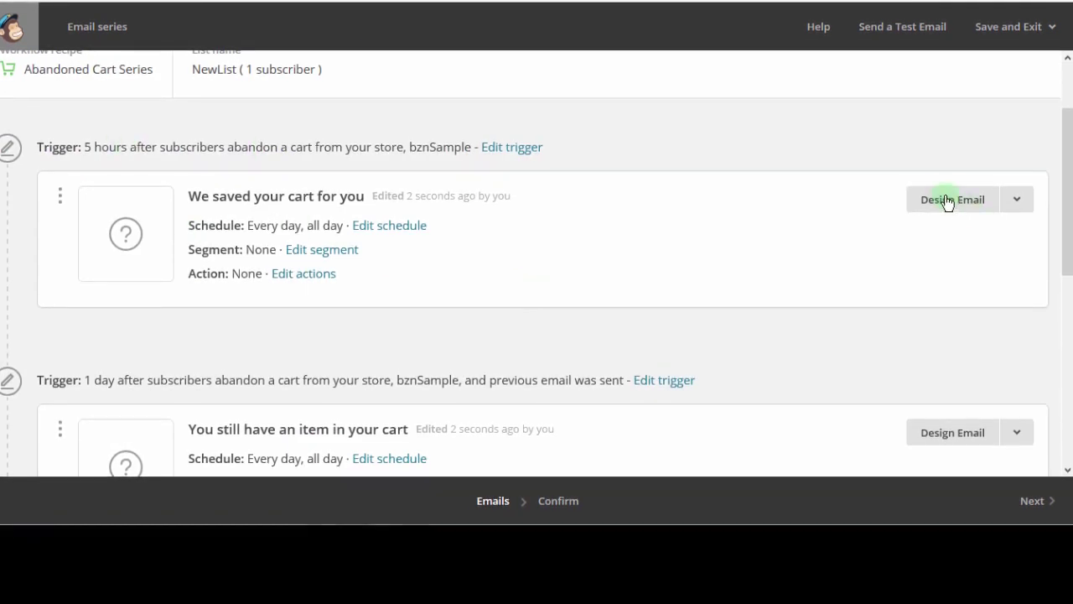
left_click(1015, 201)
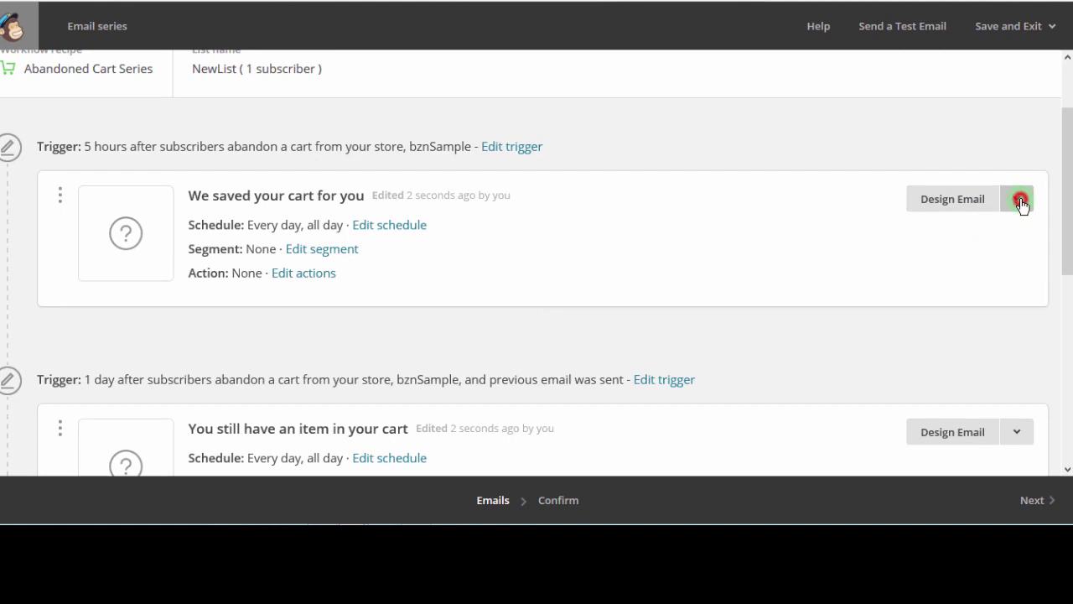
left_click(876, 239)
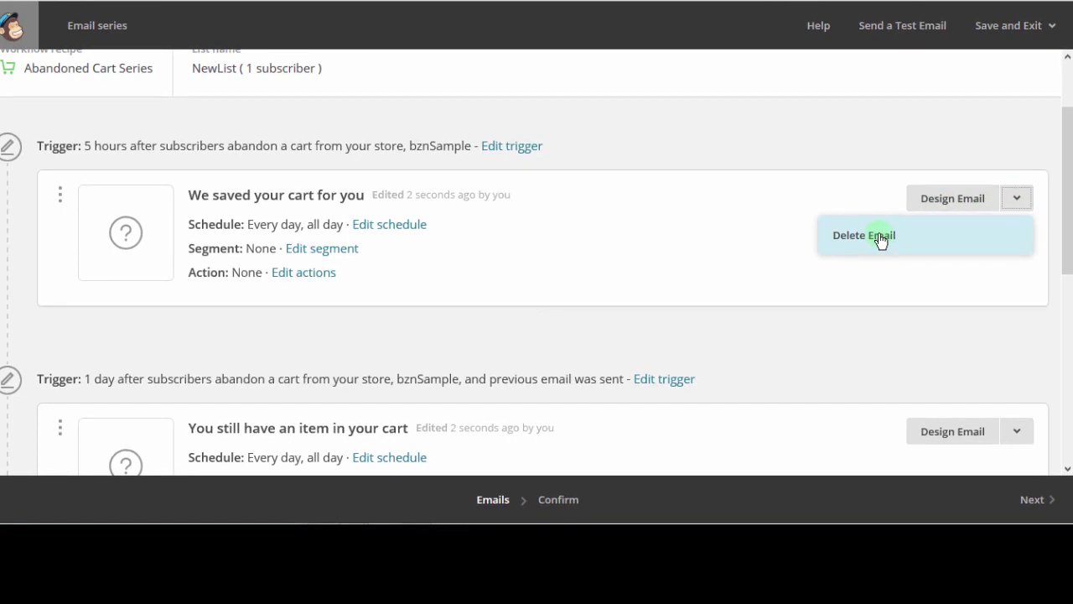
left_click(921, 274)
left_click(952, 204)
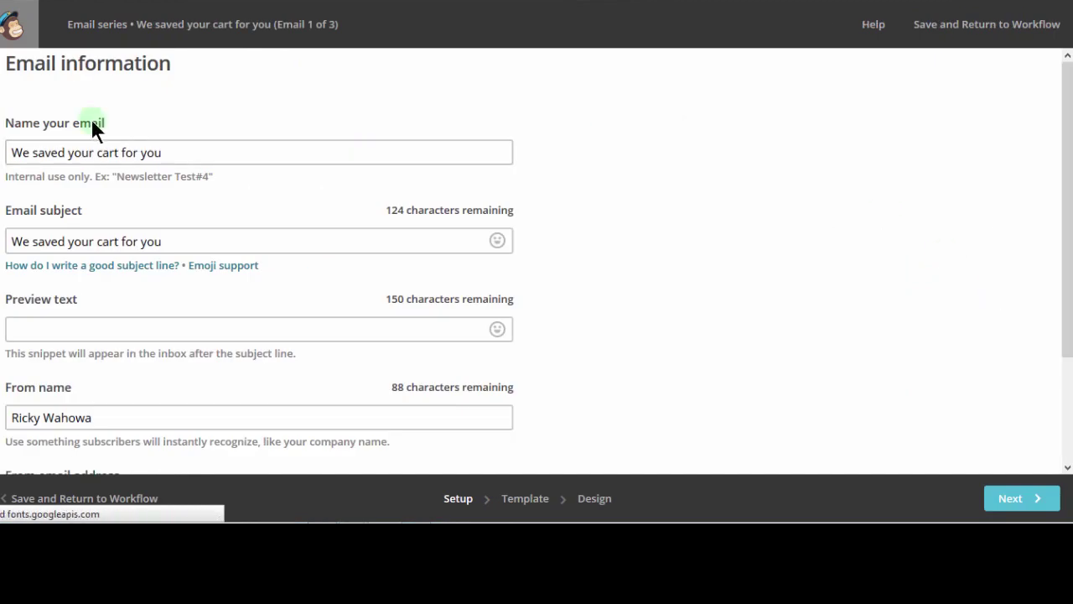
Step: Review the email's name, subject, preview text, sender details and Google Analytics title
triple_click(168, 151)
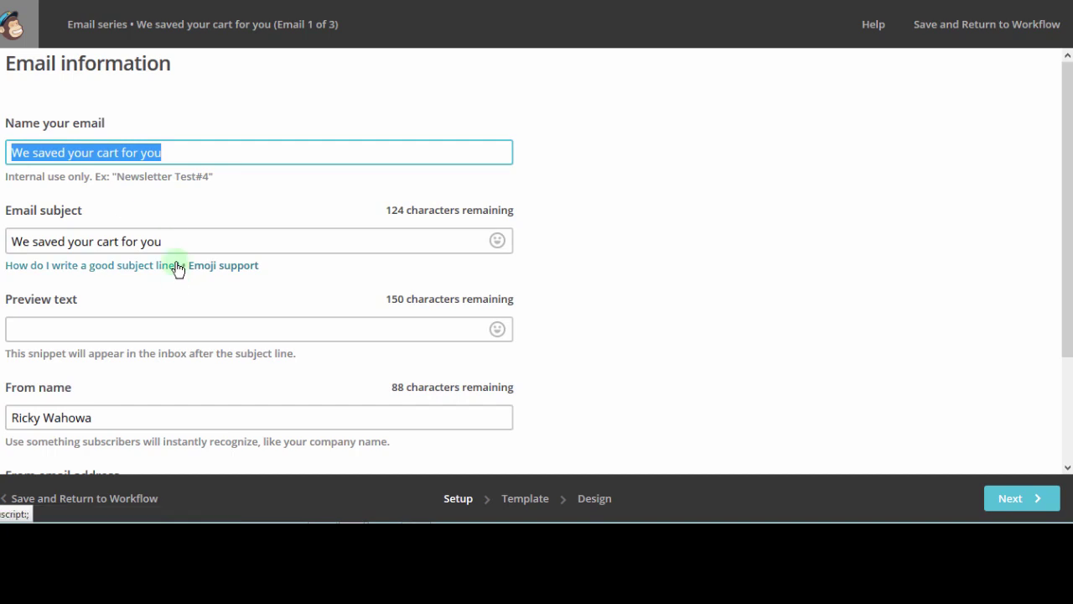
left_click(162, 240)
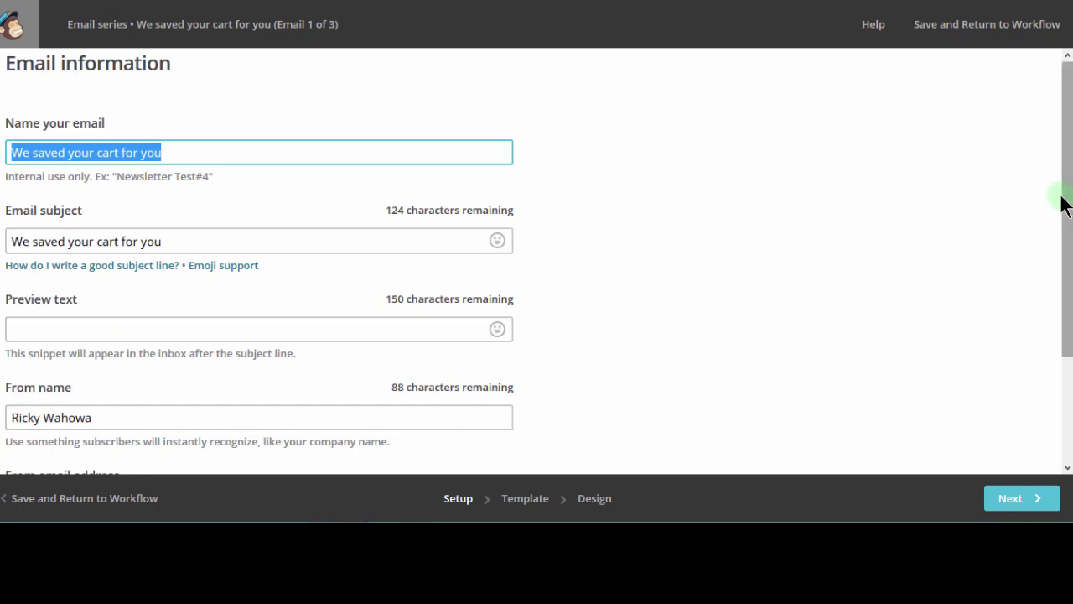
left_click_drag(1061, 194, 1068, 412)
left_click(1037, 264)
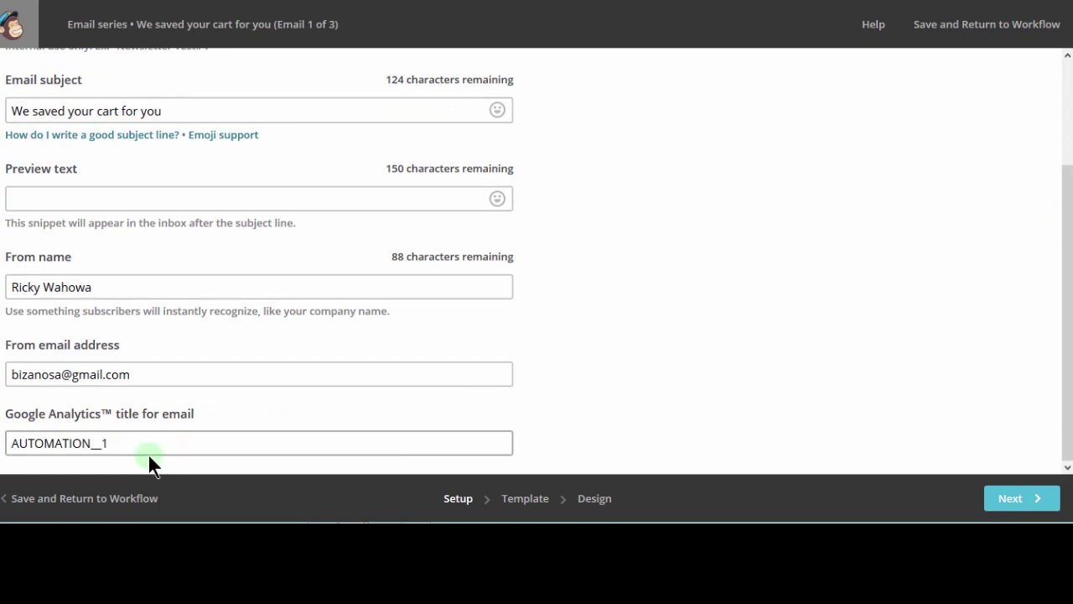
Step: Continue to the template choices and select the basic Abandoned Cart template for the first email
left_click(1012, 493)
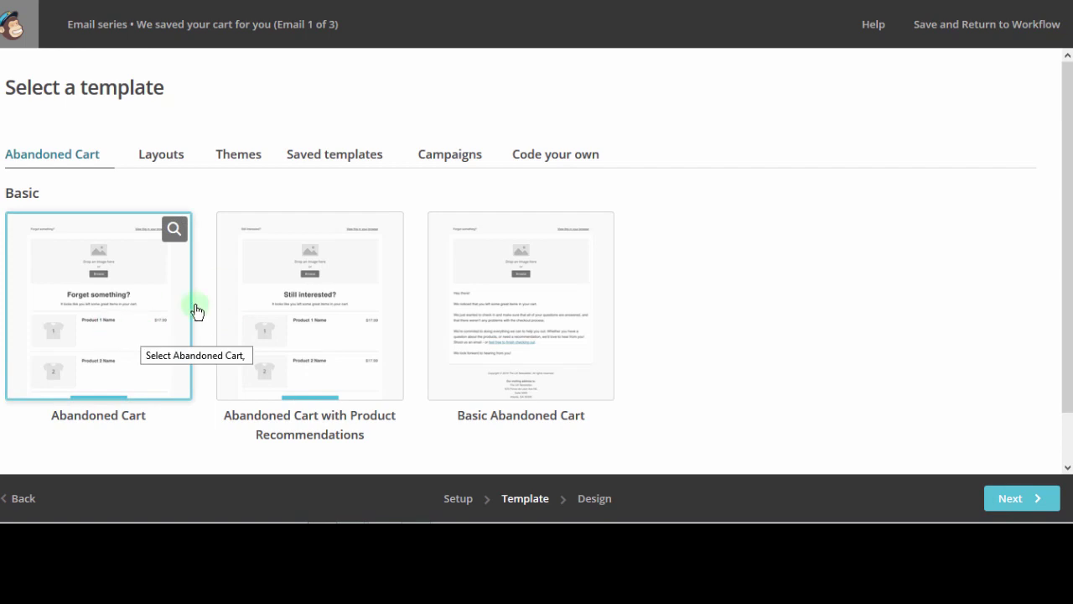
left_click(331, 314)
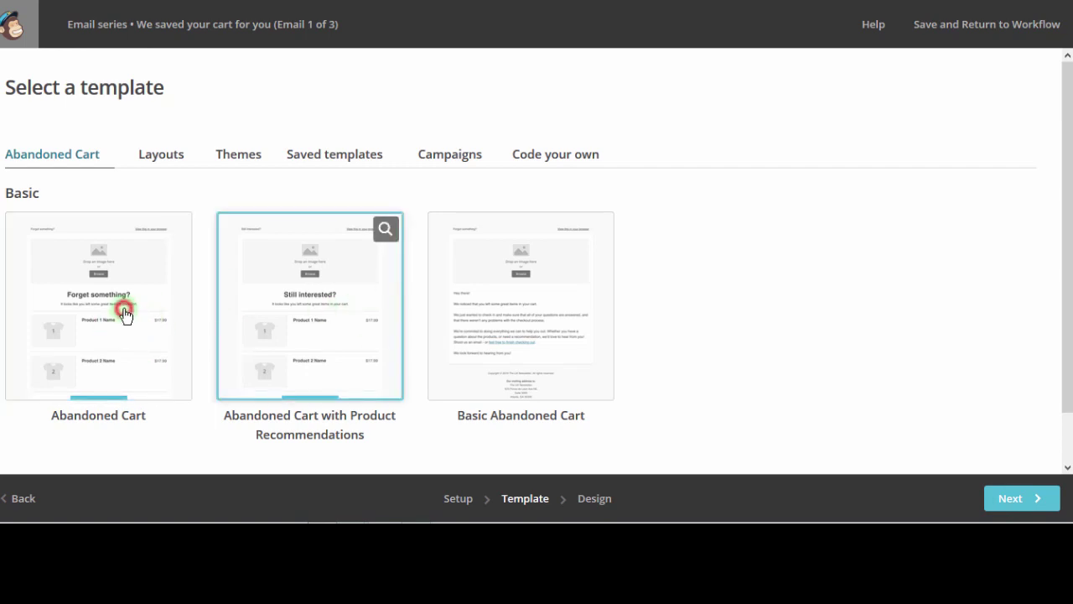
left_click(125, 314)
left_click(464, 320)
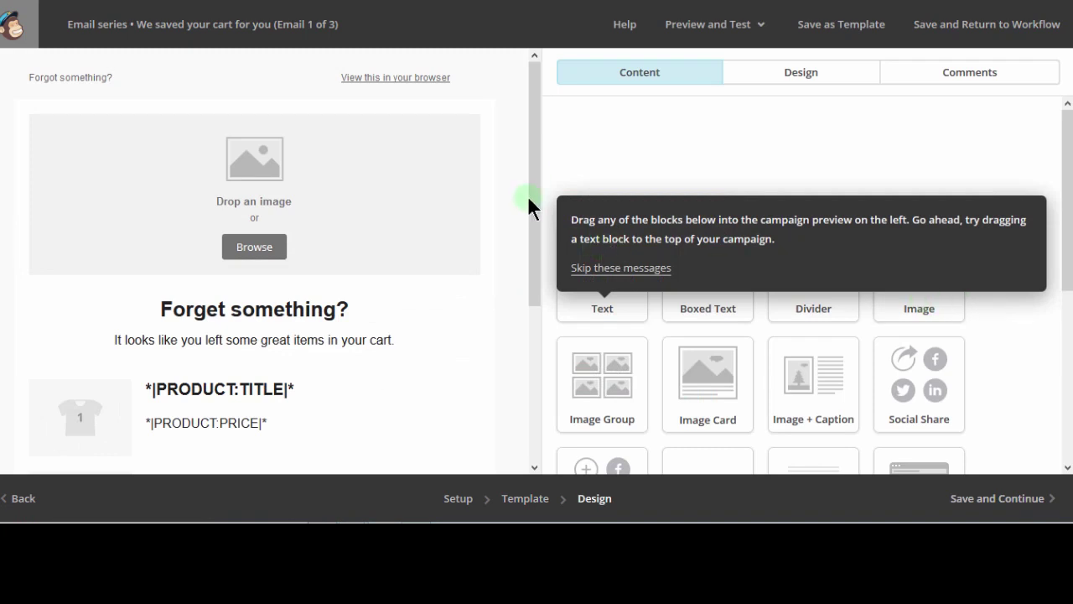
Step: Examine the email design, including its image placeholder, heading, product list, checkout link and footer
left_click_drag(533, 165, 526, 308)
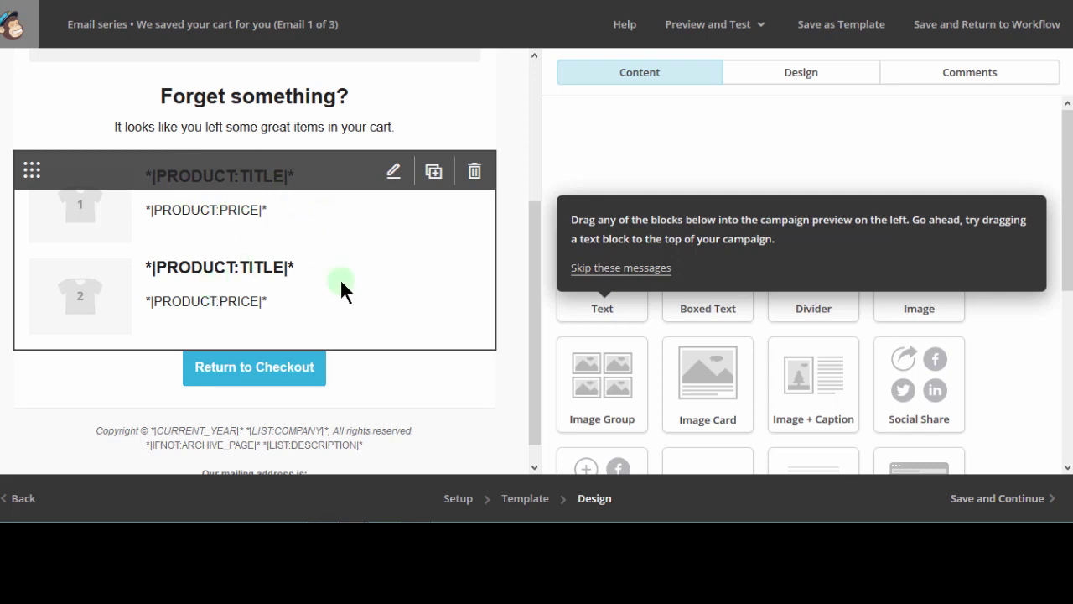
left_click_drag(531, 270, 518, 439)
mouse_move(239, 343)
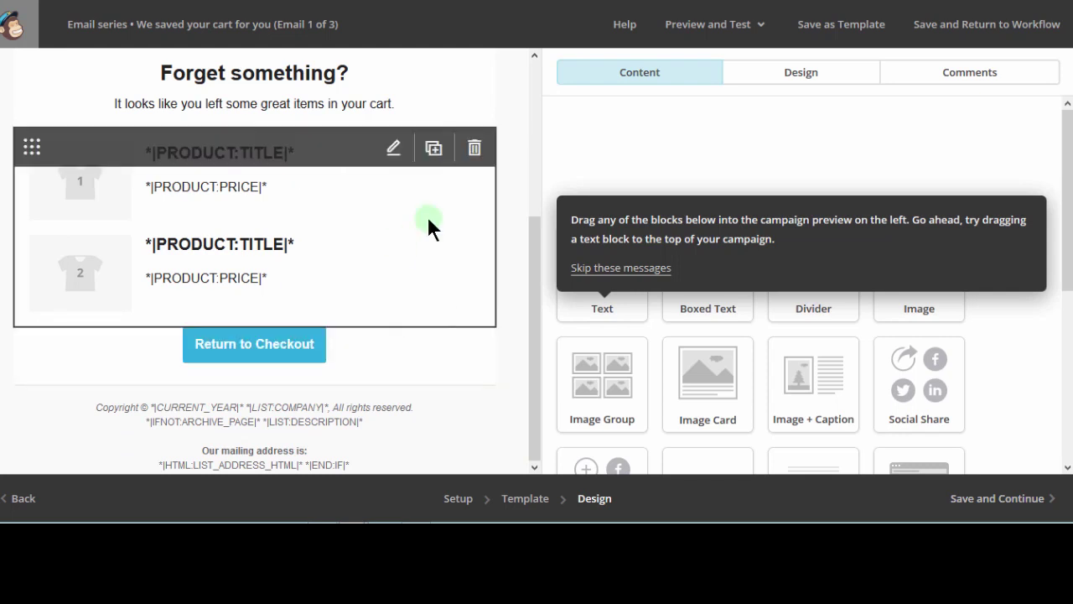
left_click_drag(534, 289, 518, 171)
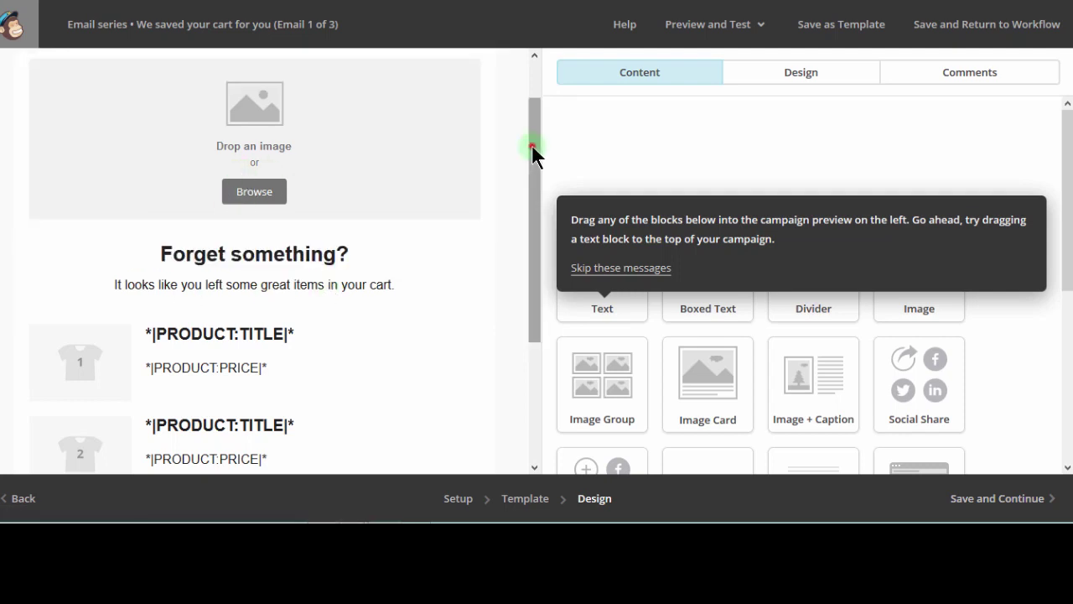
left_click_drag(532, 147, 529, 64)
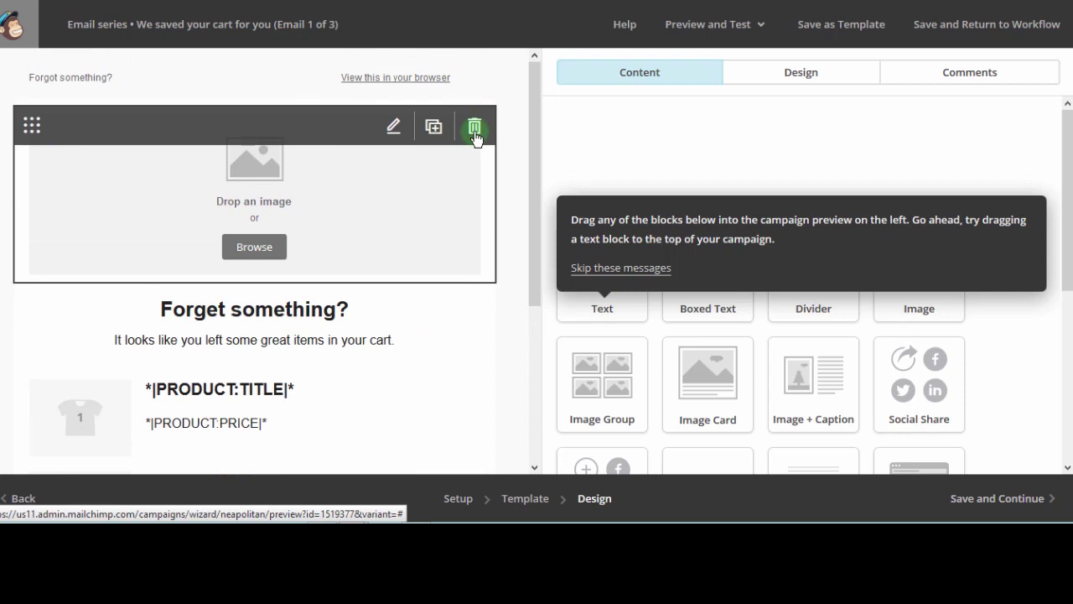
Step: Delete the image placeholder block from the first email's design, then save the email and return to the series workflow
left_click(475, 132)
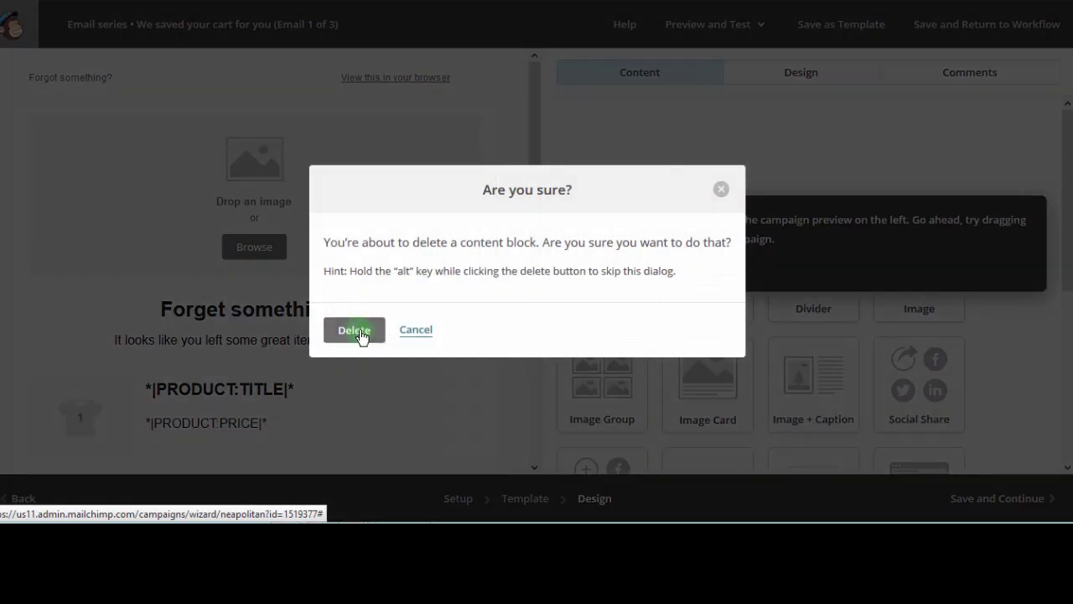
left_click(355, 331)
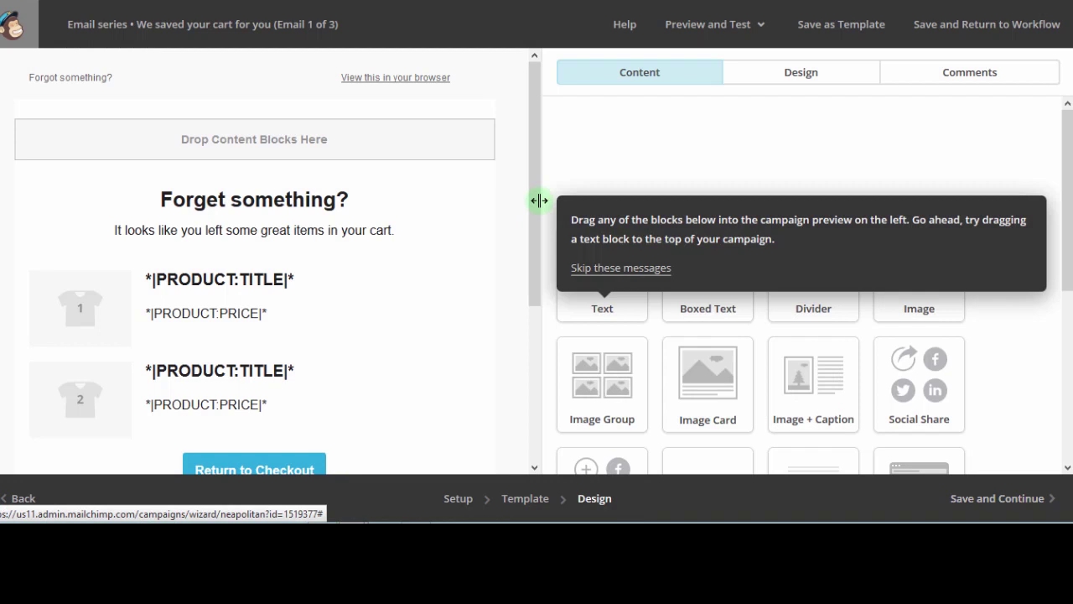
left_click_drag(1066, 172, 1063, 407)
left_click(1000, 501)
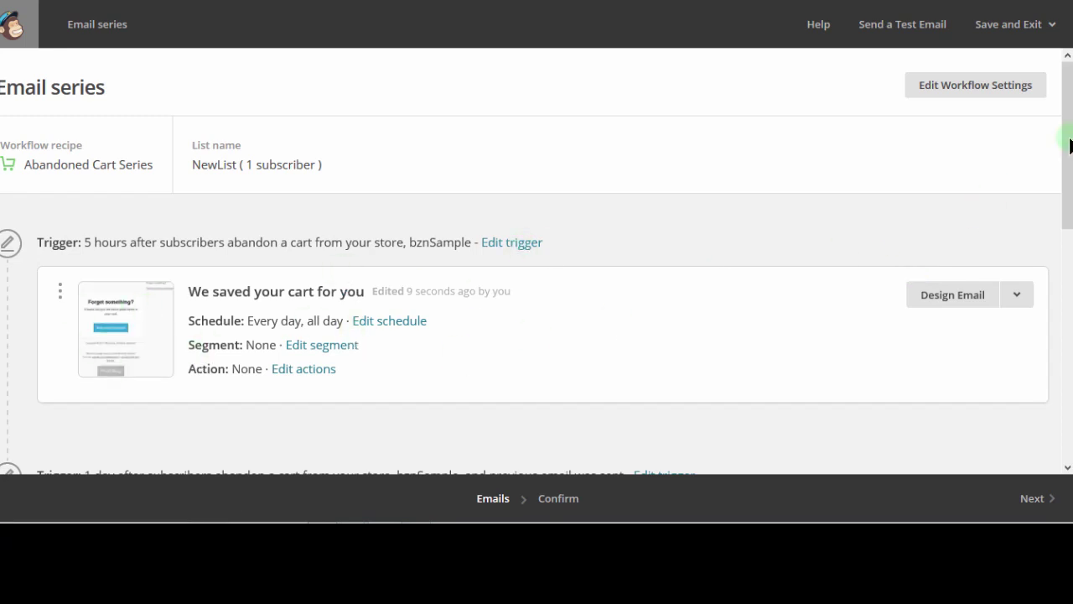
Step: Open the You still have an item in your cart email for designing and select the Basic Abandoned Cart template
left_click_drag(1066, 127, 418, 184)
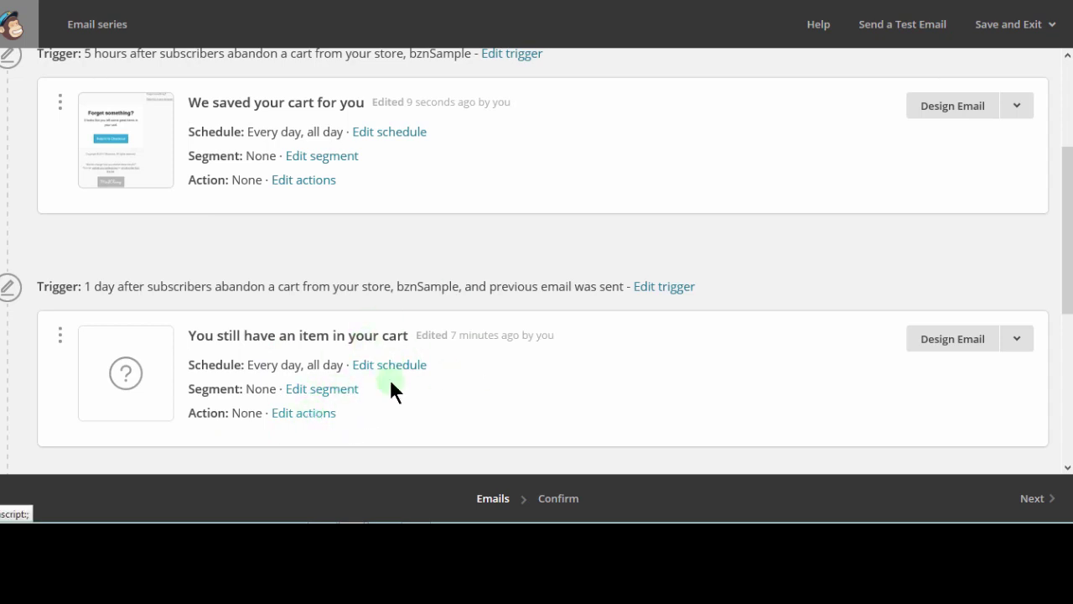
left_click(948, 340)
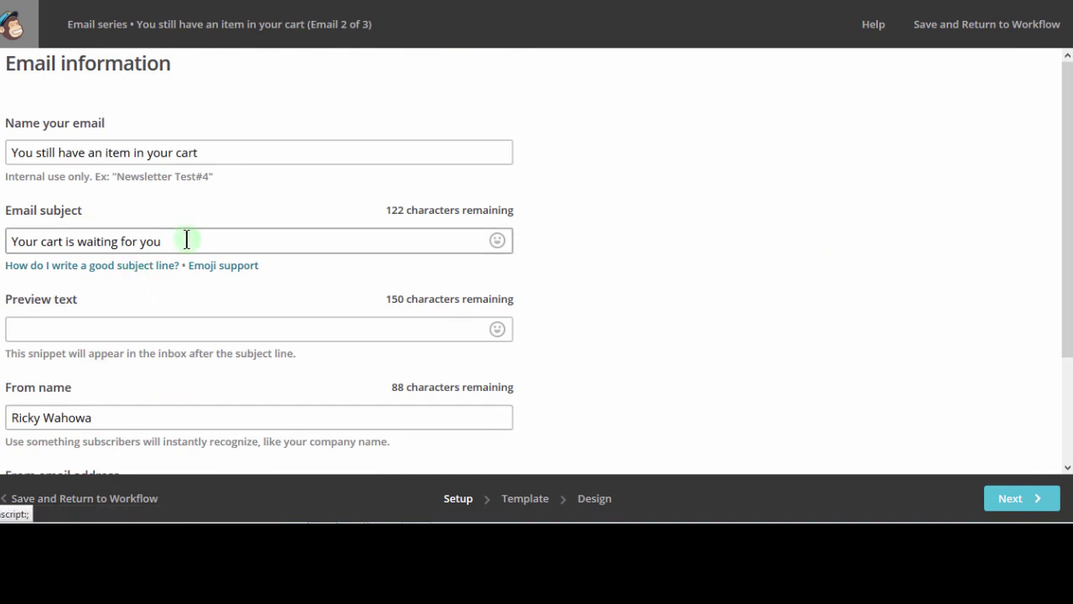
left_click(134, 152)
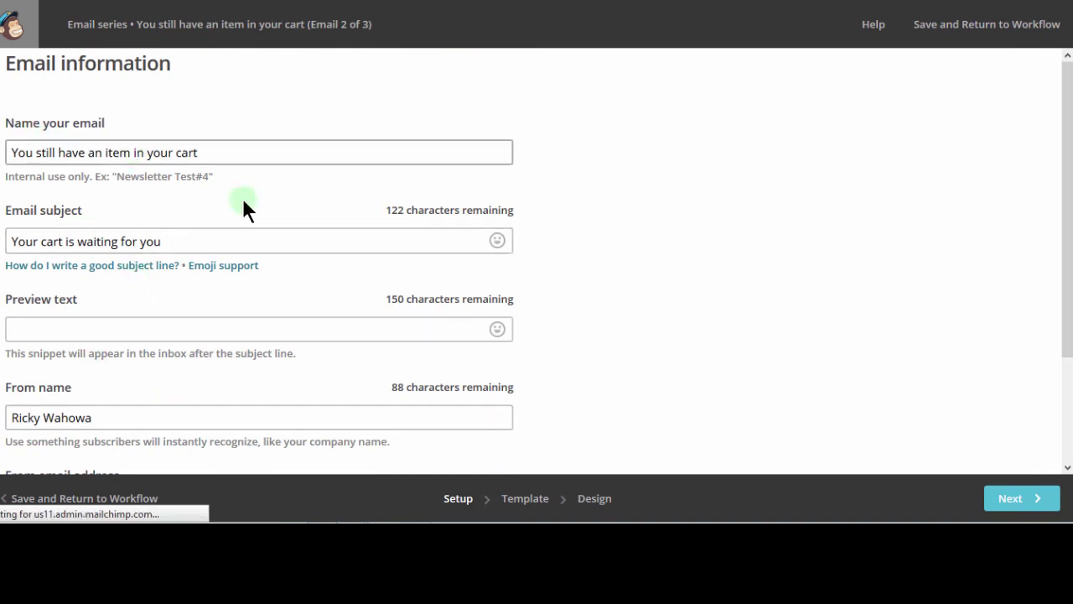
left_click(176, 248)
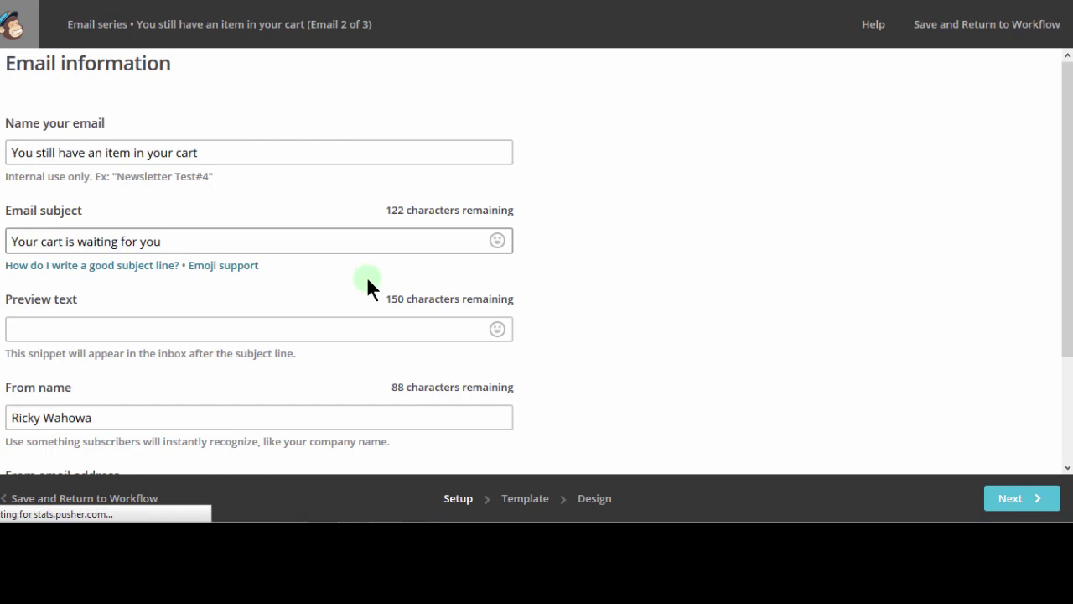
left_click(1010, 497)
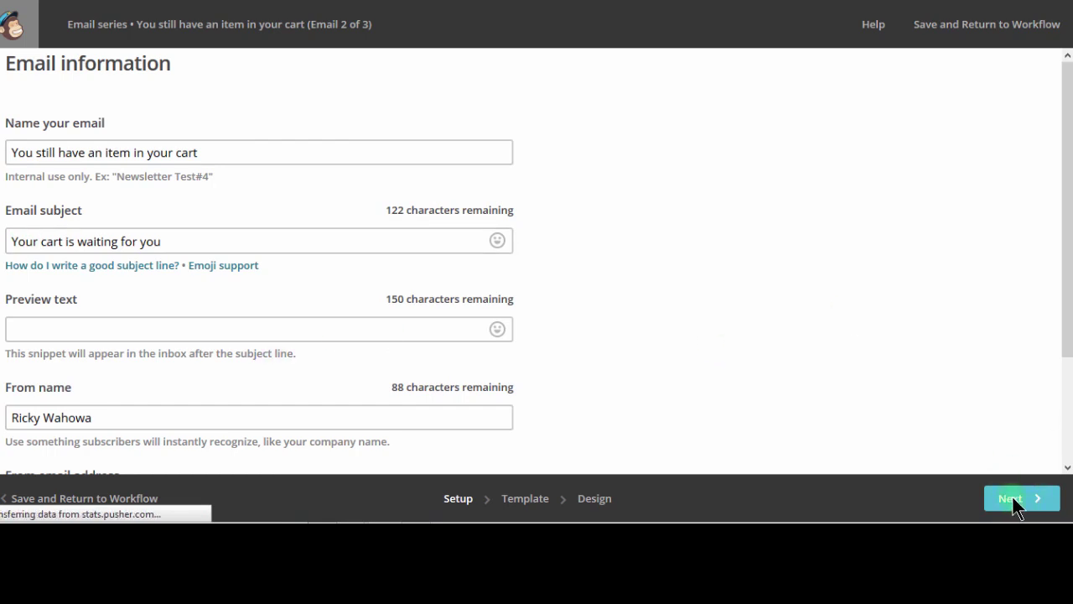
left_click(1017, 499)
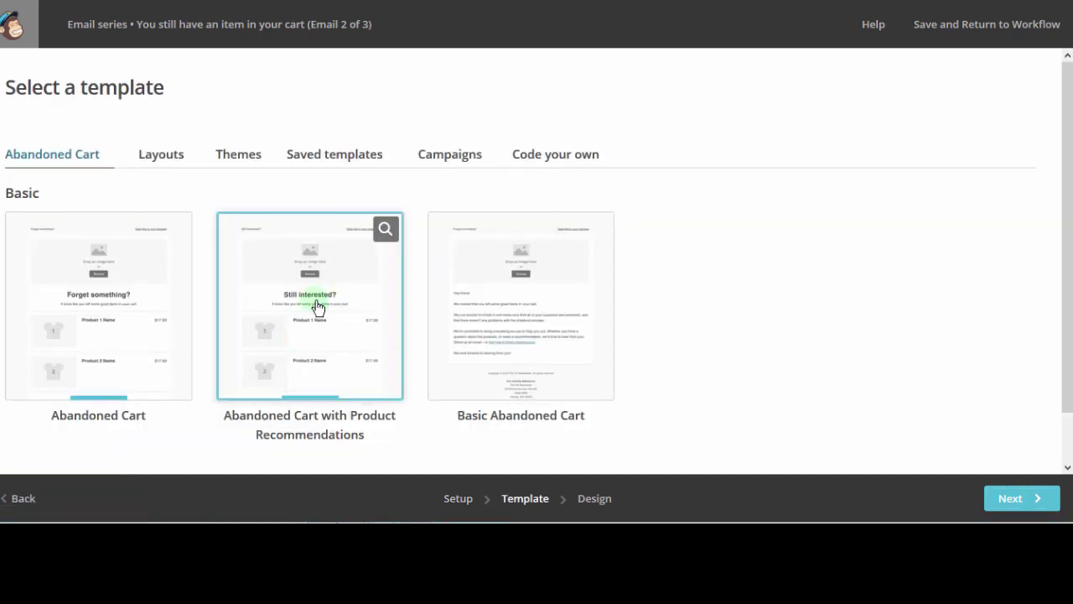
left_click(505, 313)
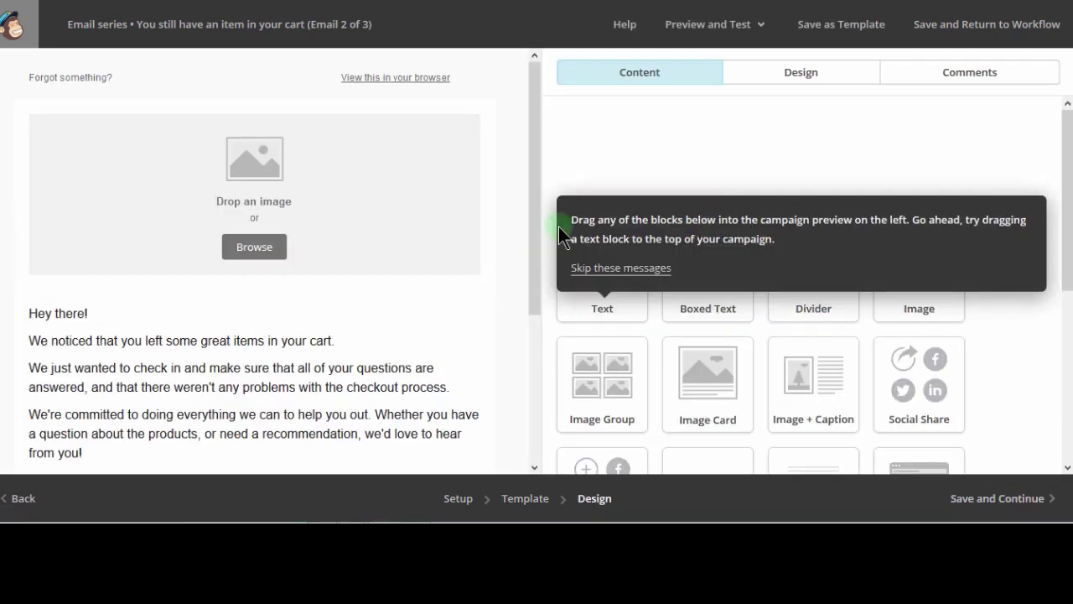
Step: Delete the image placeholder block above the greeting in the second email's design
left_click_drag(530, 142, 516, 85)
mouse_move(442, 142)
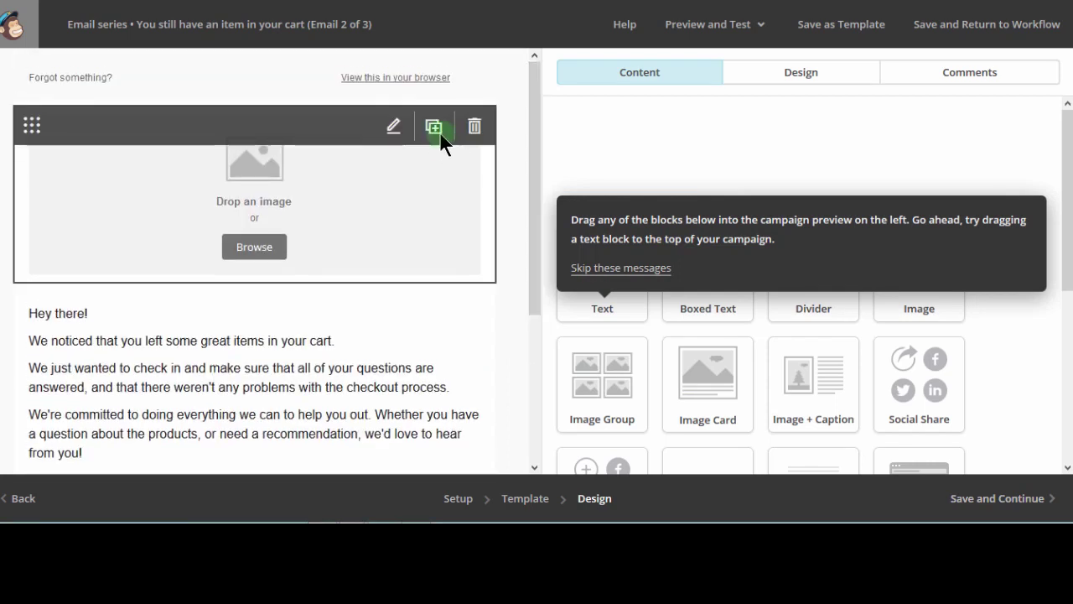
left_click(474, 127)
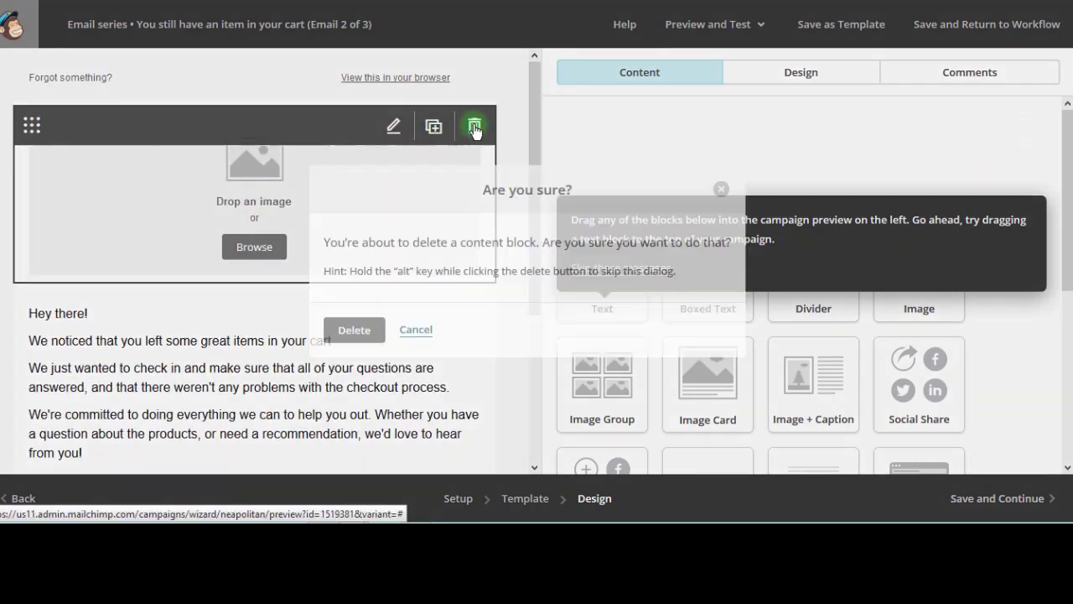
left_click(356, 329)
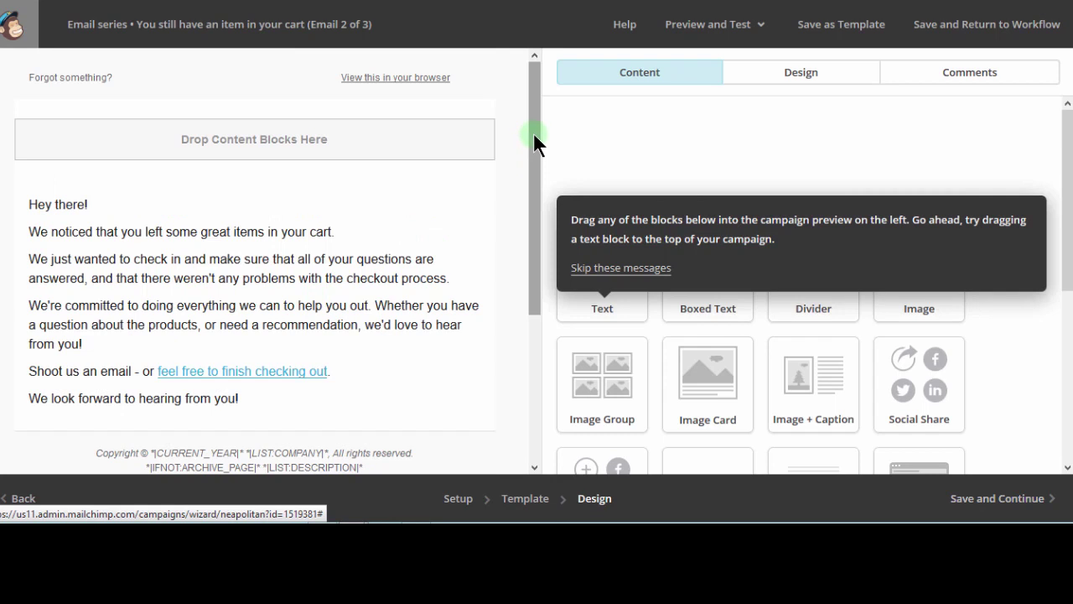
left_click_drag(533, 133, 508, 84)
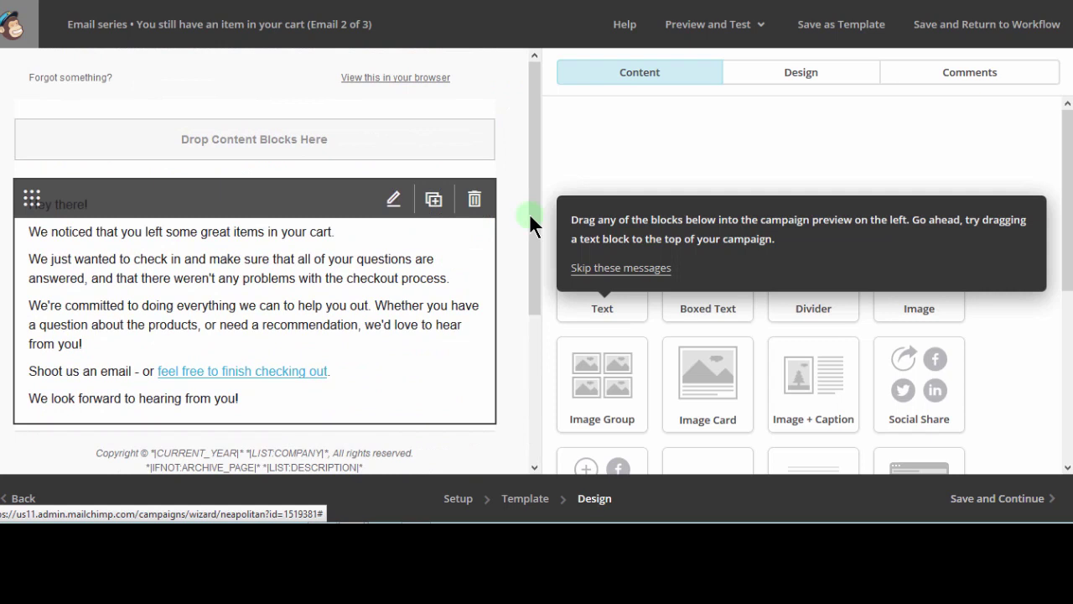
Step: Add a Cart block between the second email's closing message line and its footer
left_click_drag(531, 174, 533, 354)
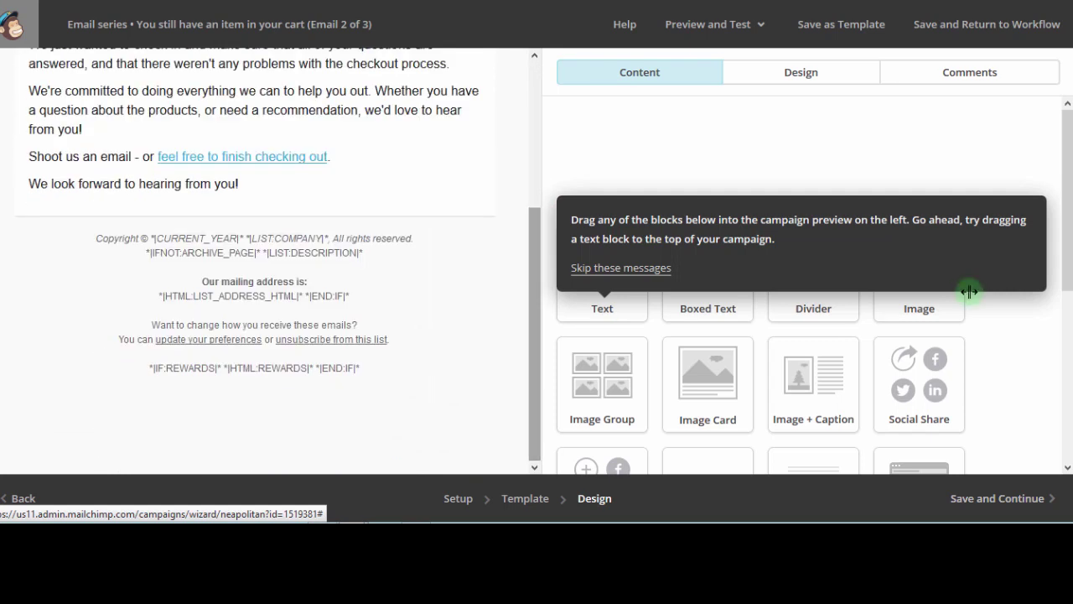
left_click_drag(1065, 194, 1066, 411)
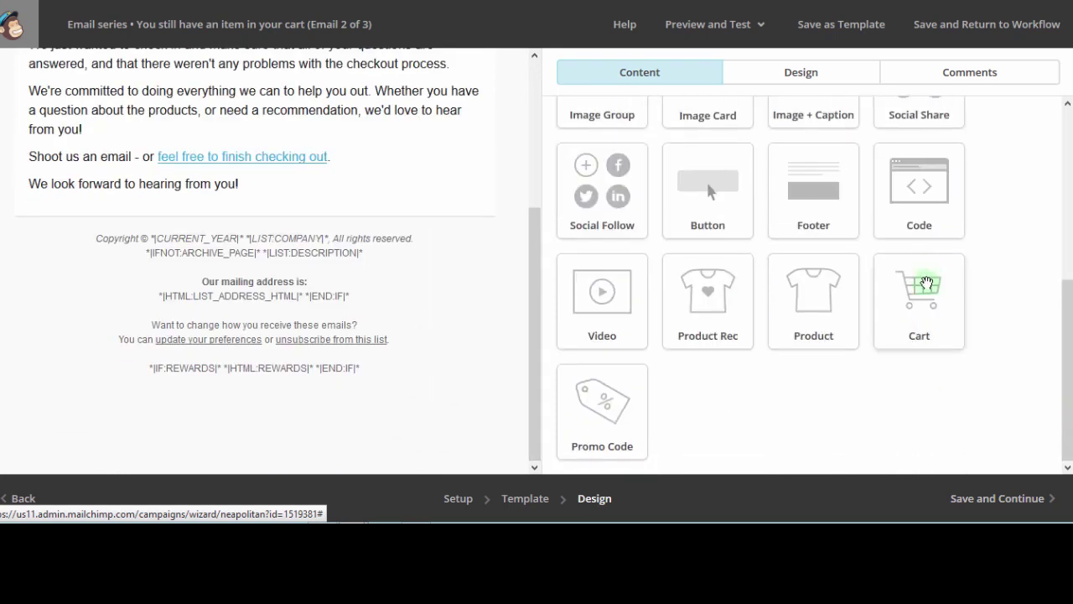
mouse_move(926, 300)
left_mouse_down()
mouse_move(472, 278)
mouse_move(288, 184)
mouse_move(248, 188)
left_mouse_up()
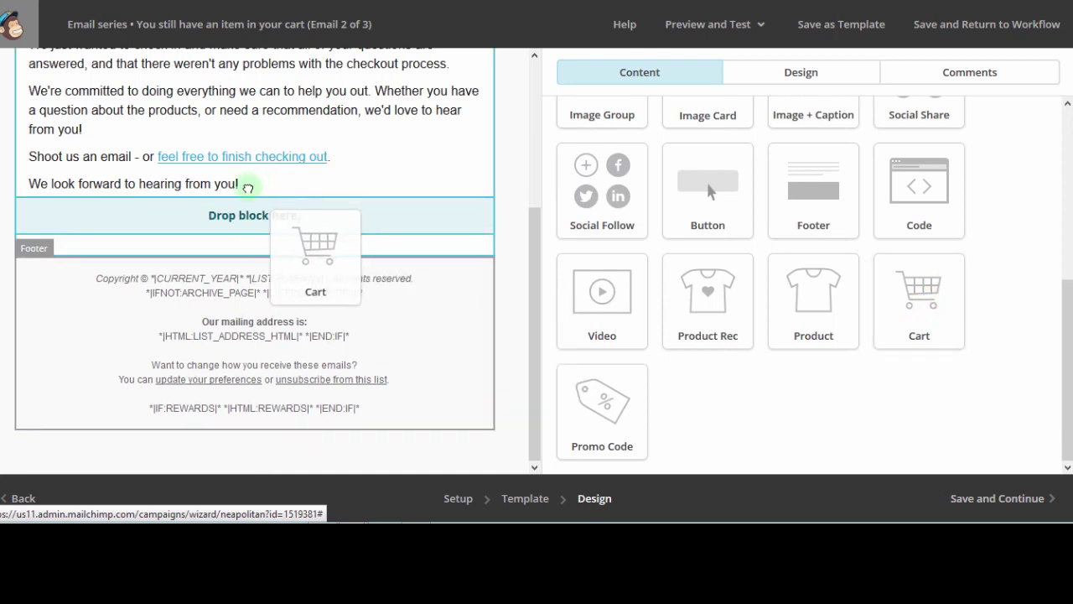
left_click_drag(247, 188, 248, 185)
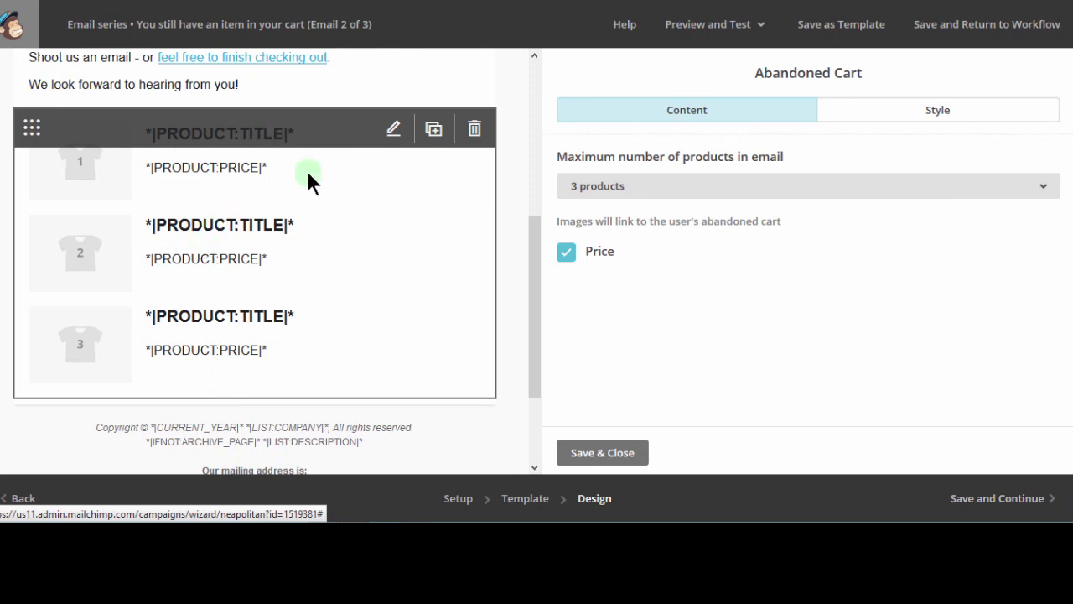
Step: Check the cart block's product limit choices, keep it at 3 products with Price enabled, and save the block
mouse_move(533, 295)
left_mouse_down()
mouse_move(532, 323)
mouse_move(529, 275)
left_mouse_up()
left_click(1045, 186)
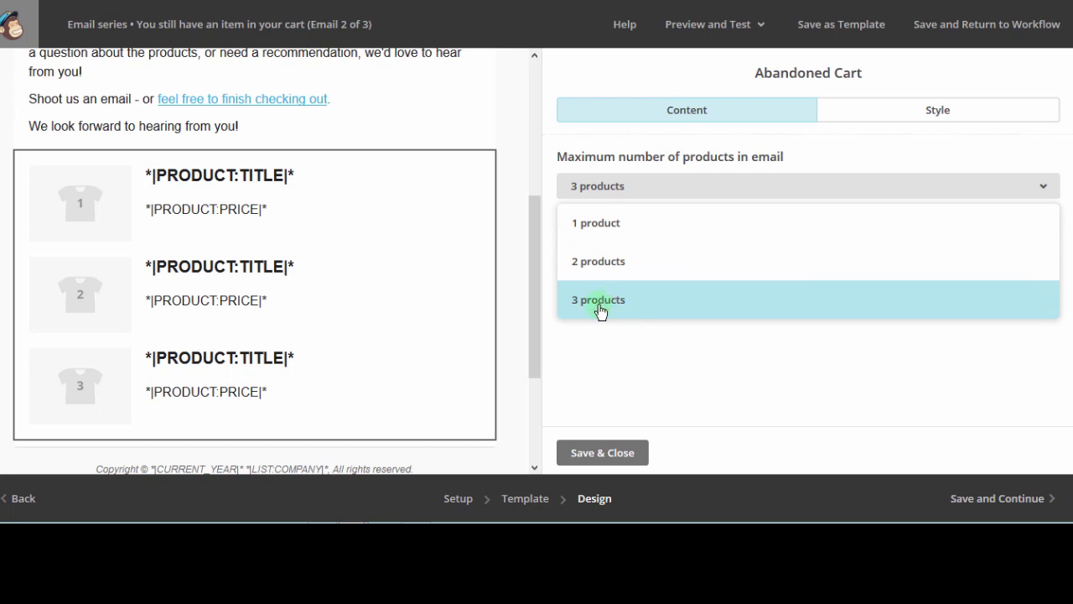
left_click(591, 360)
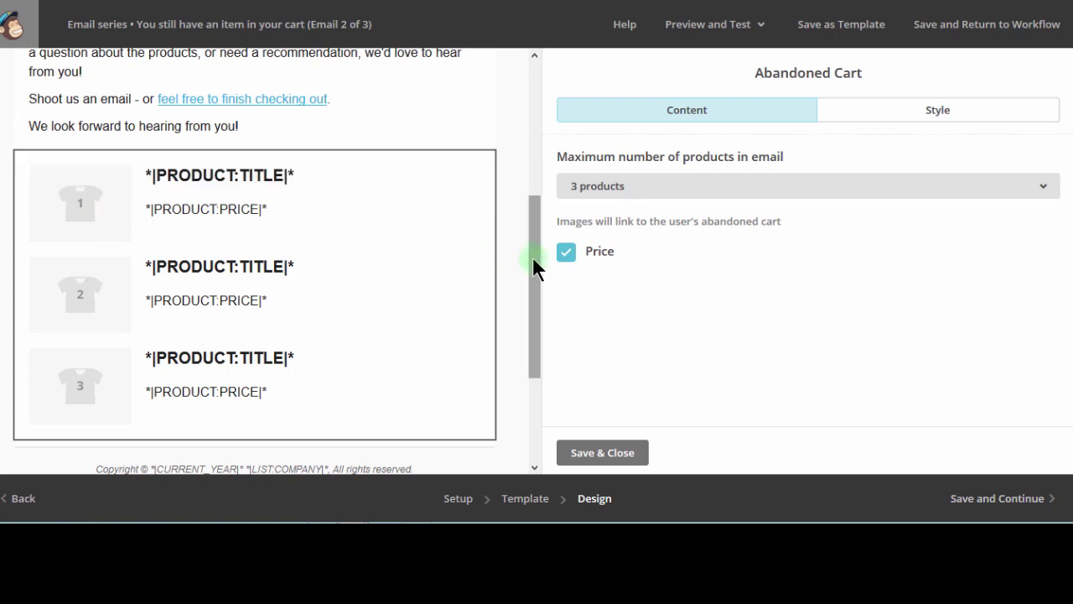
left_click_drag(533, 259, 557, 437)
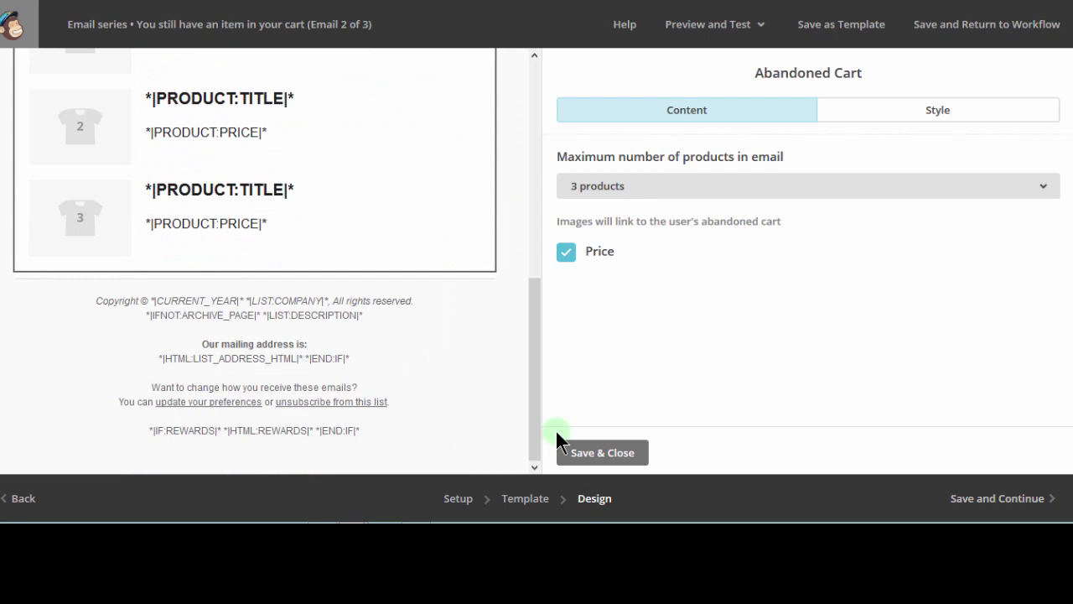
left_click(609, 451)
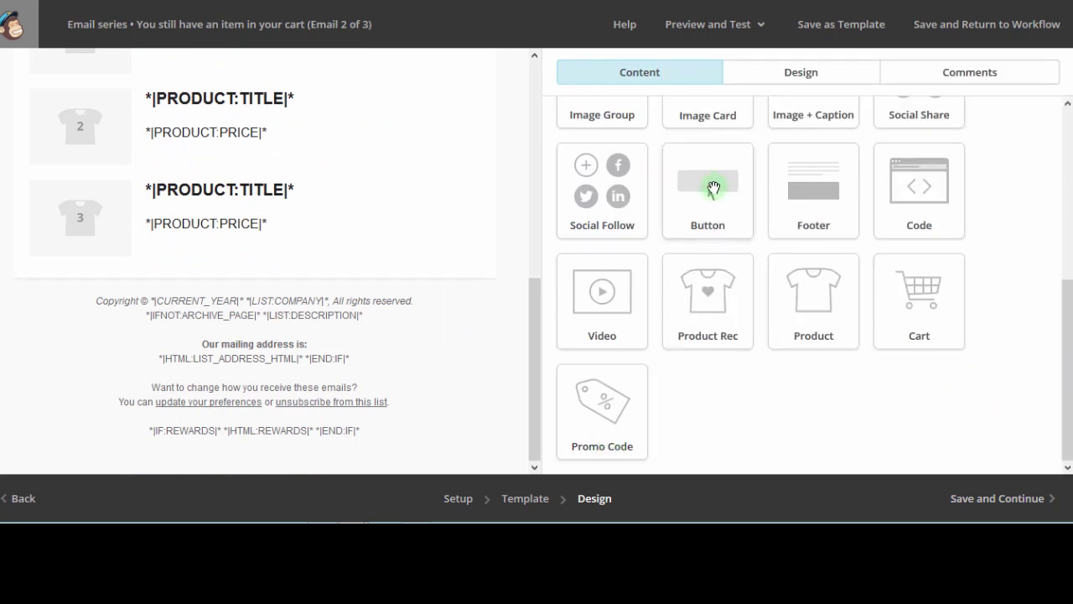
Step: Add a Return to Checkout button linked to the abandoned cart page below the product list and save the second email
left_click_drag(713, 187, 245, 288)
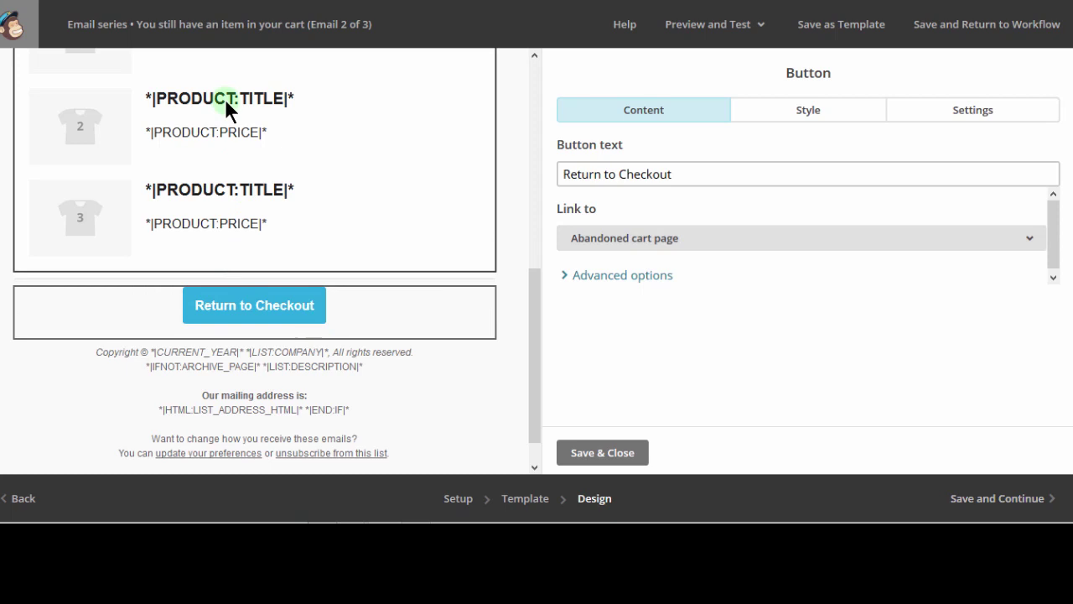
left_click(600, 453)
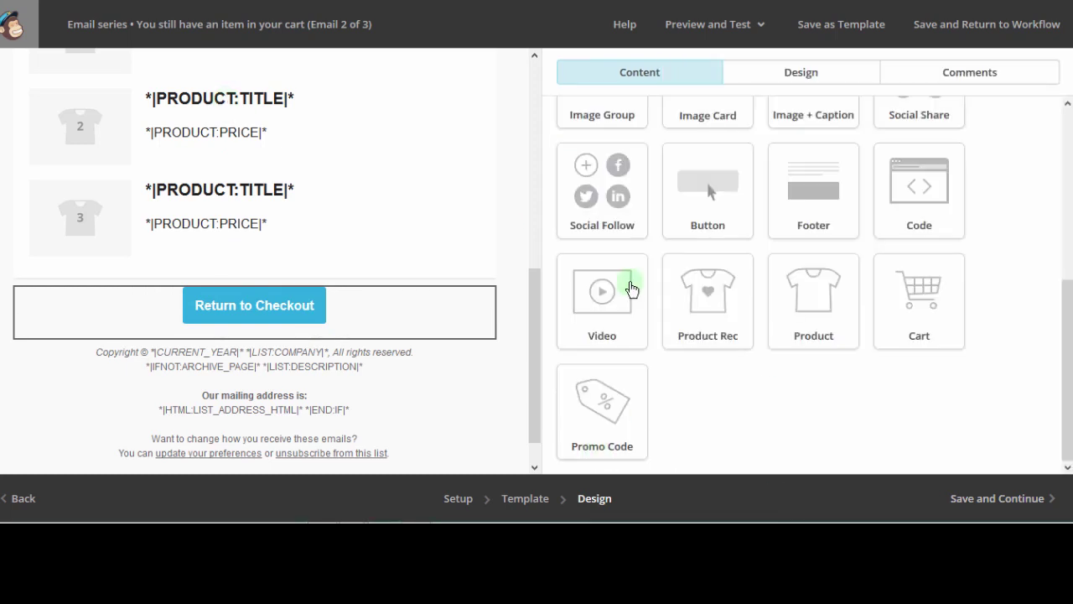
left_click(983, 499)
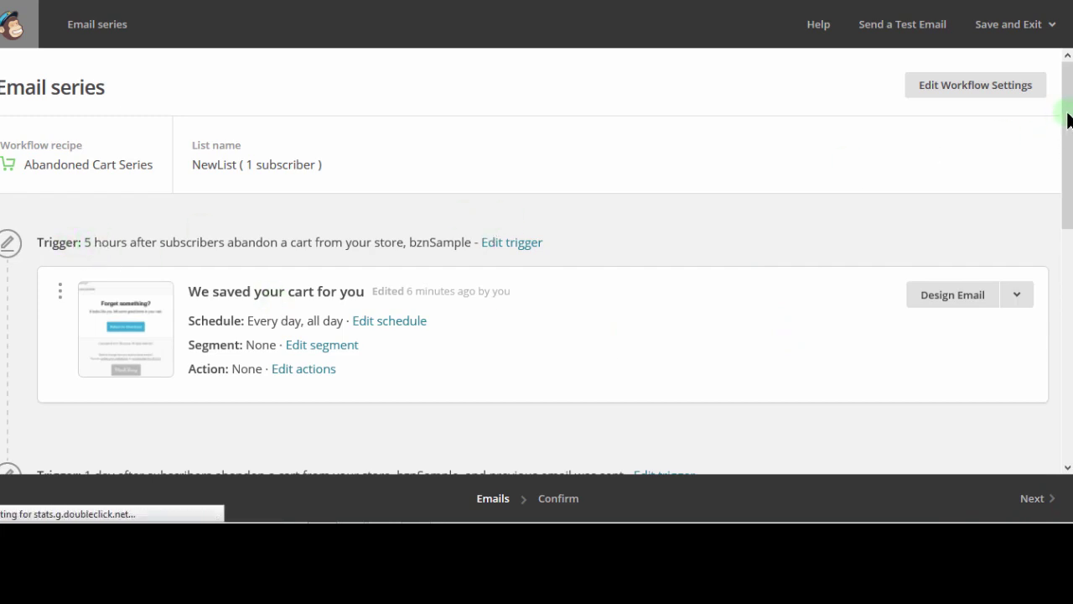
Step: Look over the series' triggers and open the Are you still interested in purchasing? email for designing
left_click_drag(1065, 112, 1066, 333)
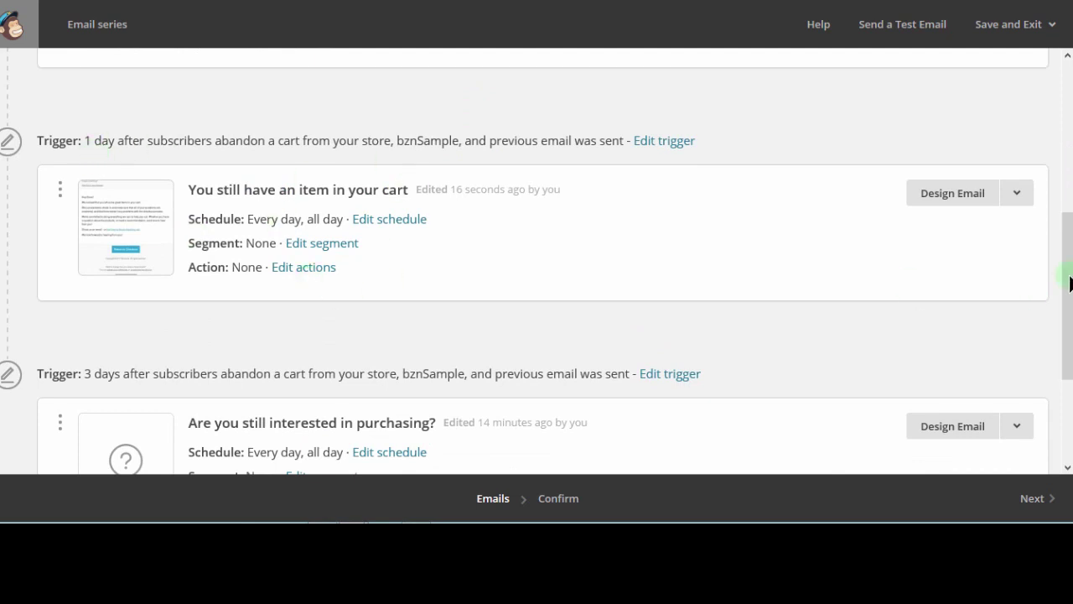
left_click_drag(1067, 268, 1066, 394)
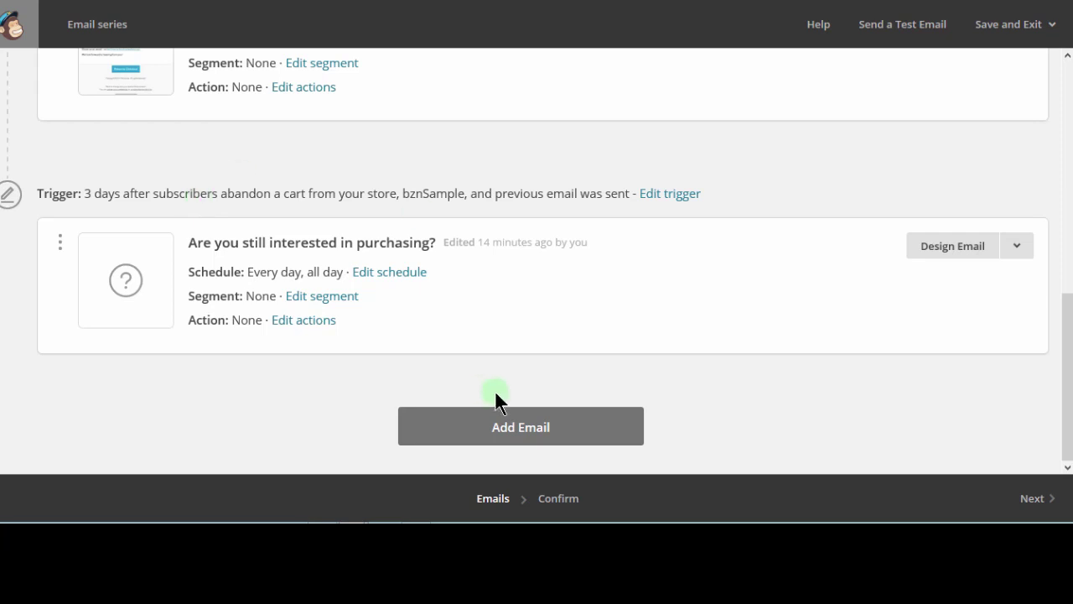
left_click(508, 433)
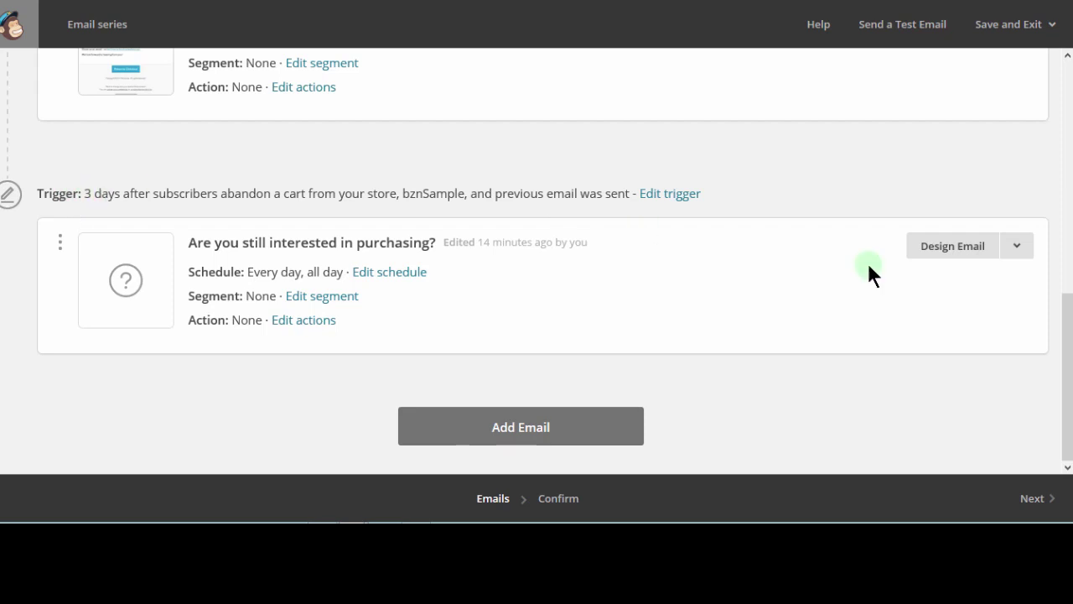
left_click(949, 250)
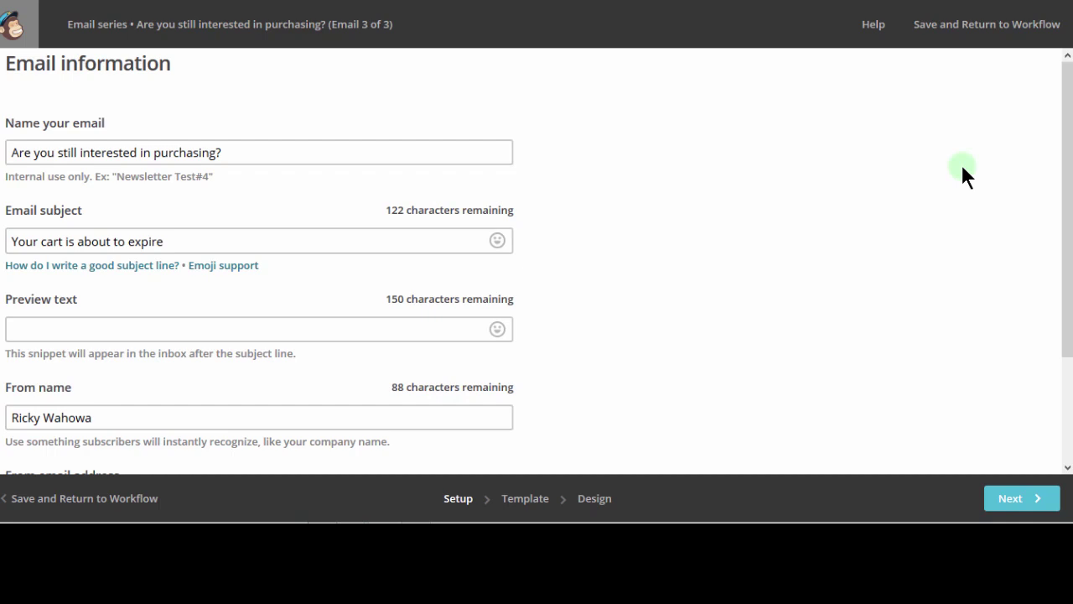
Step: Review the third email's information, continue to the template choices and select the Abandoned Cart template
scroll(1066, 271, "down", 3)
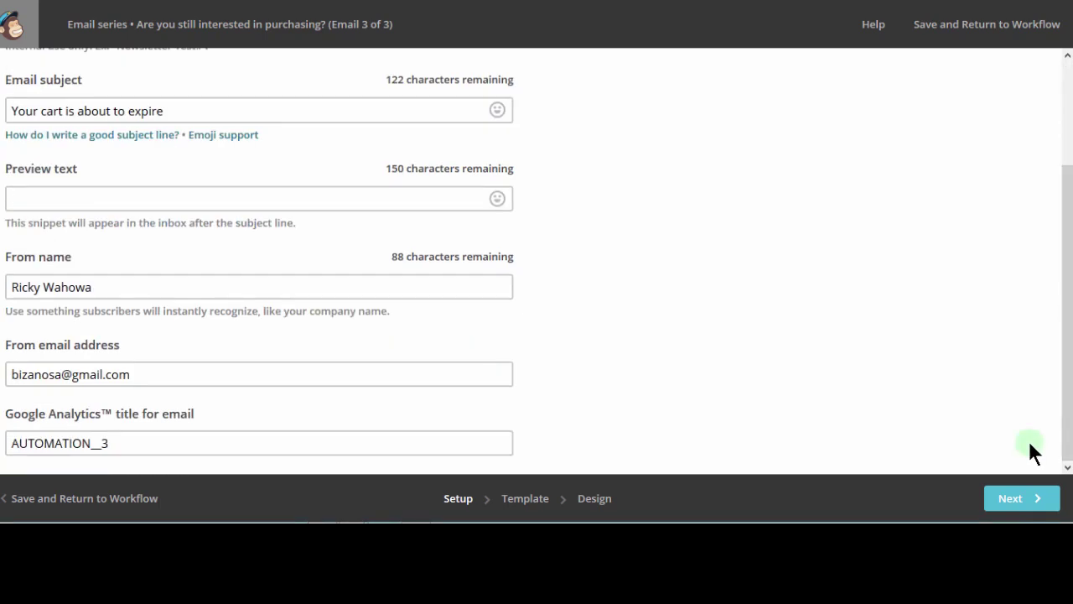
left_click(1017, 501)
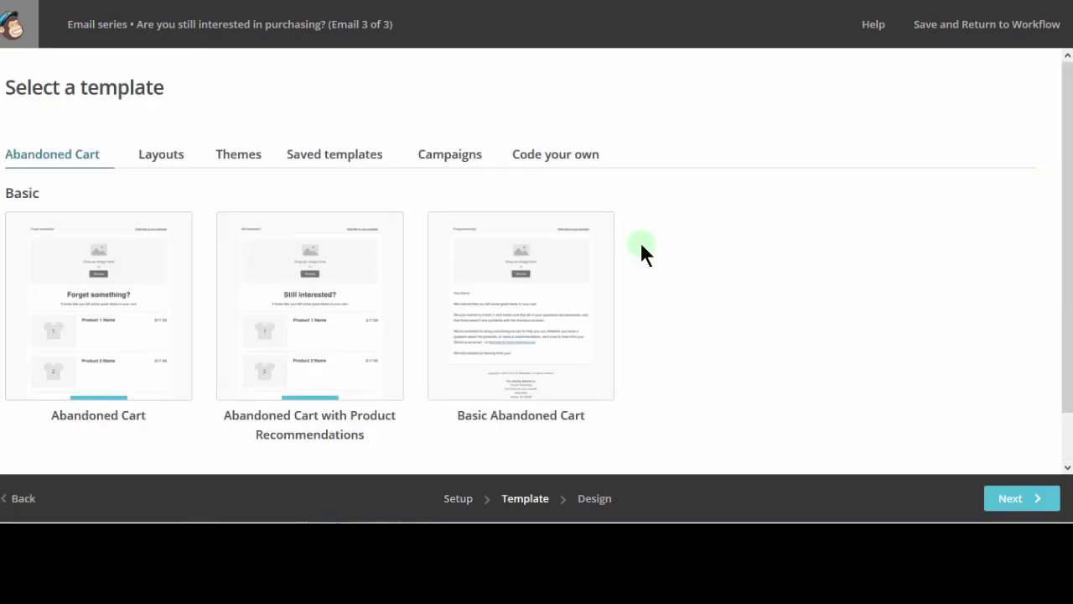
mouse_move(361, 269)
mouse_move(122, 295)
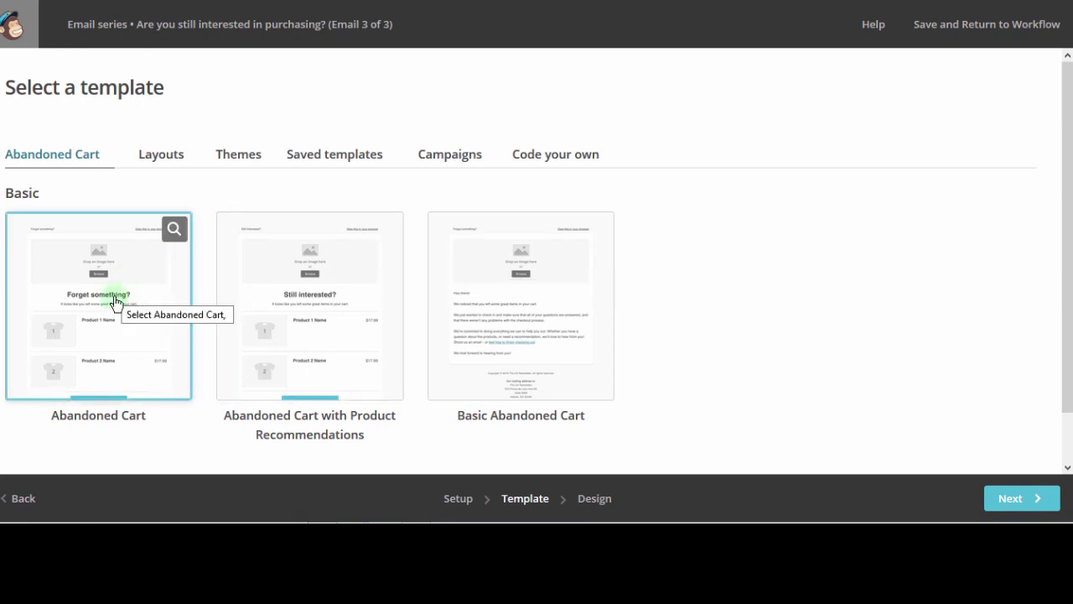
left_click(115, 303)
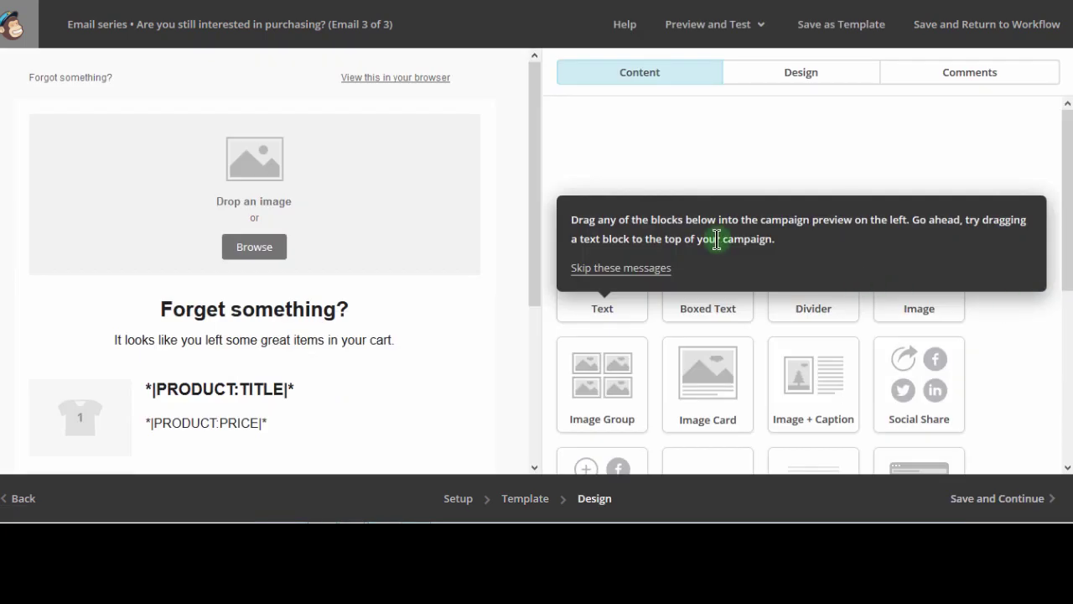
Step: Look over the third email's layout and the available content blocks, then save the design and return to the email series
left_click(535, 166)
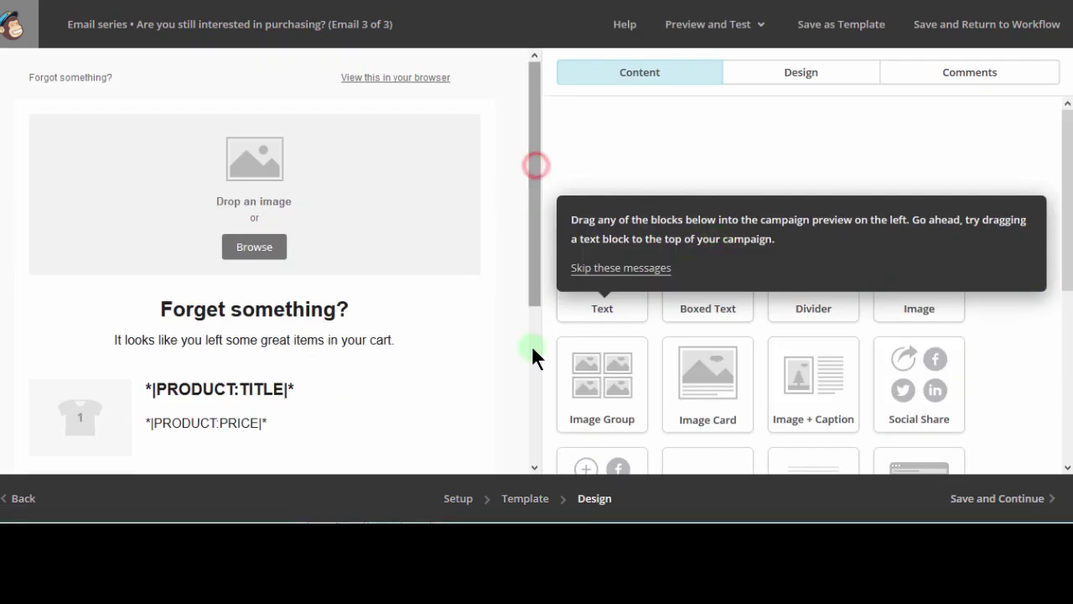
left_click_drag(532, 347, 534, 390)
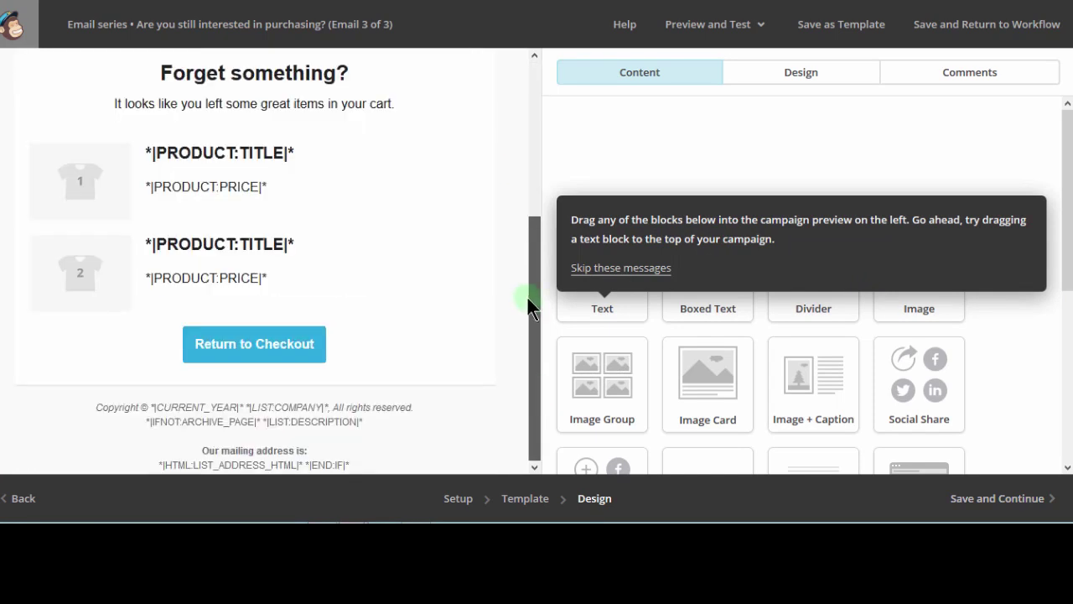
left_click_drag(528, 295, 516, 79)
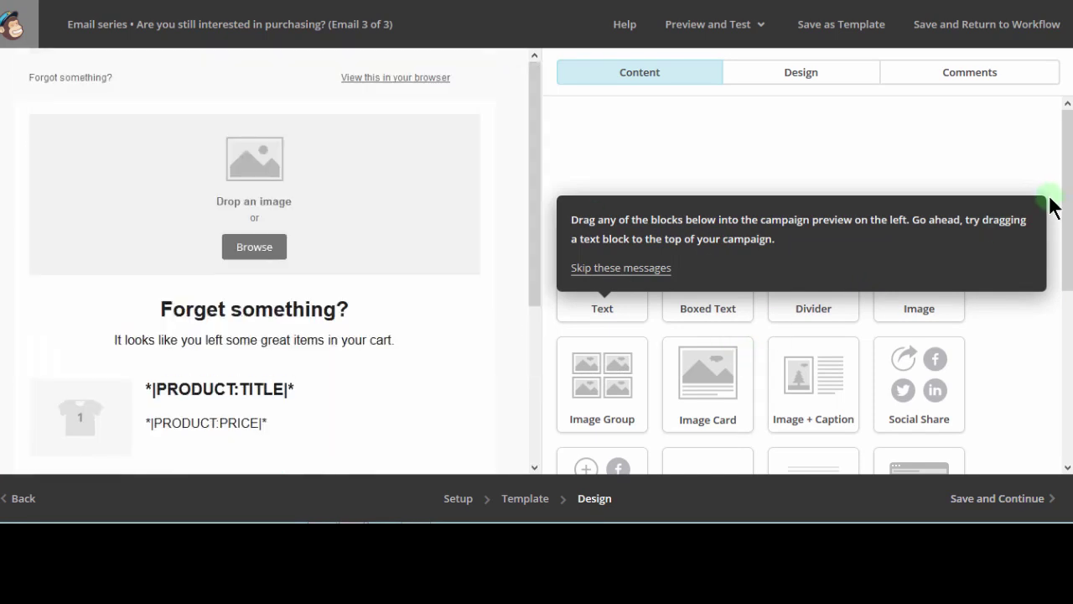
left_click_drag(1069, 214, 1069, 272)
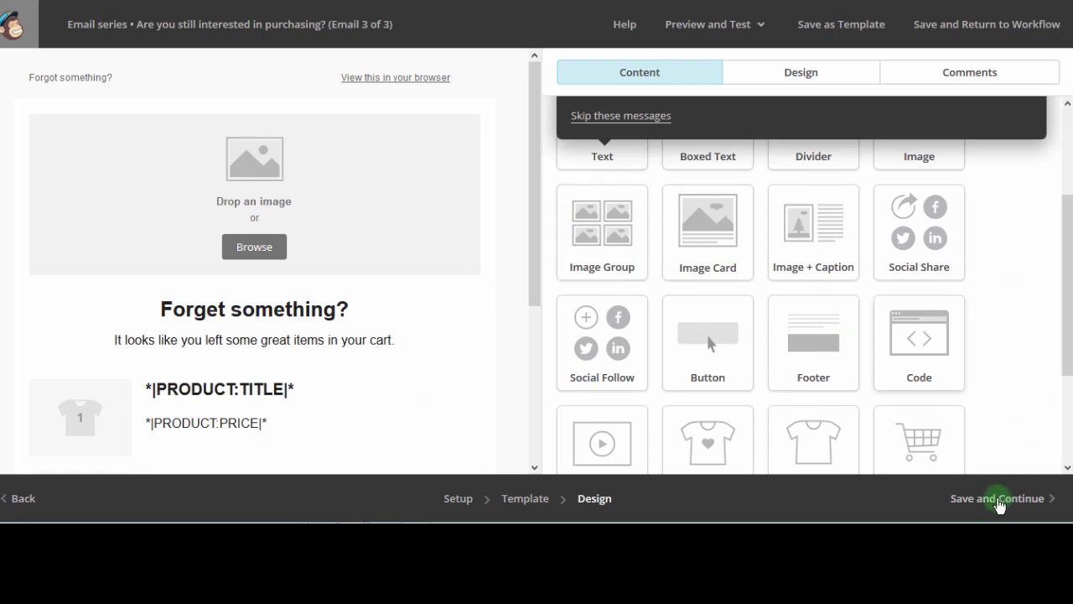
left_click(1003, 501)
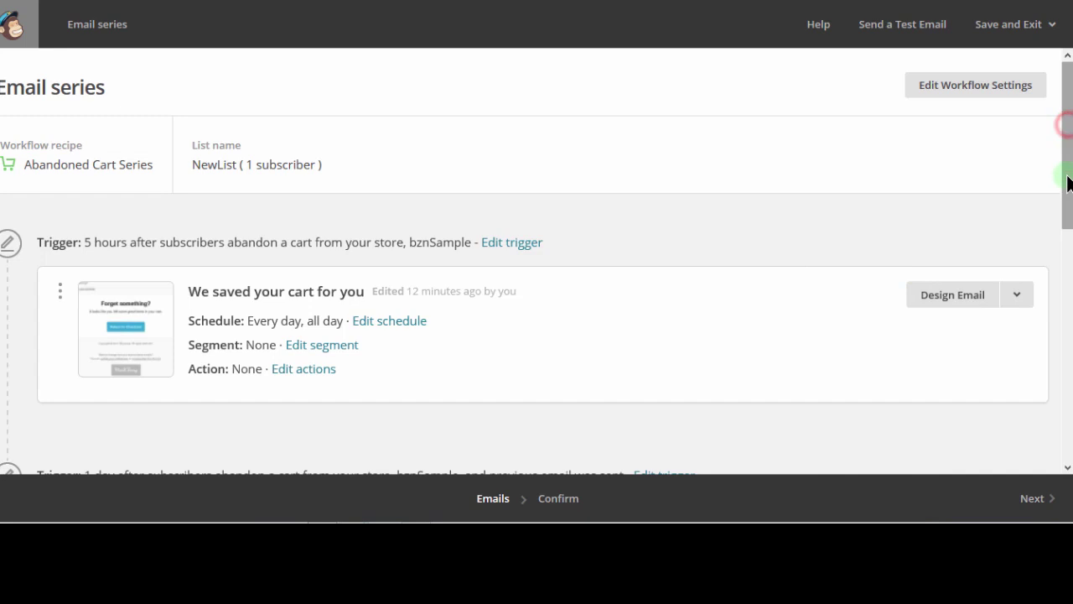
Step: Examine the triggers, schedules and order of the three abandoned cart emails and the option for adding another email
left_click(1066, 260)
left_click_drag(1066, 260, 1063, 400)
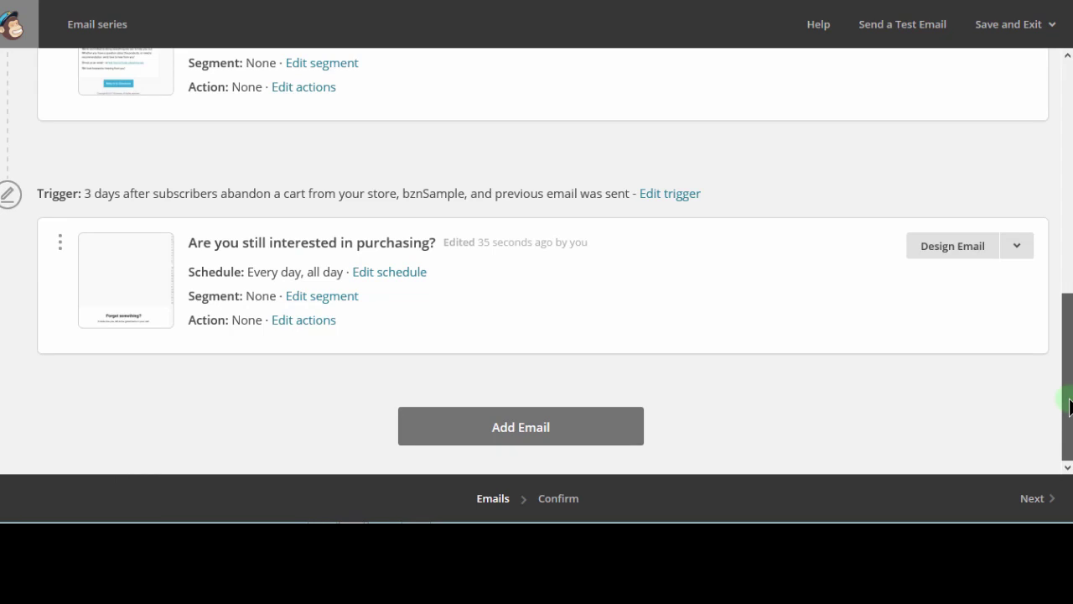
left_click(1068, 240)
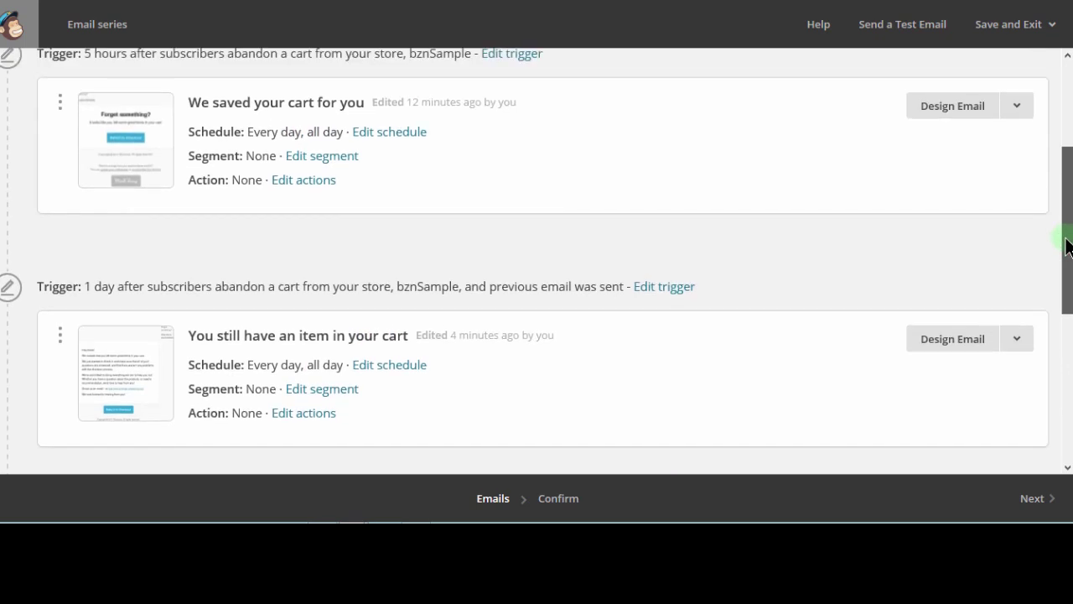
left_click(1068, 315)
scroll(1060, 348, "down", 2)
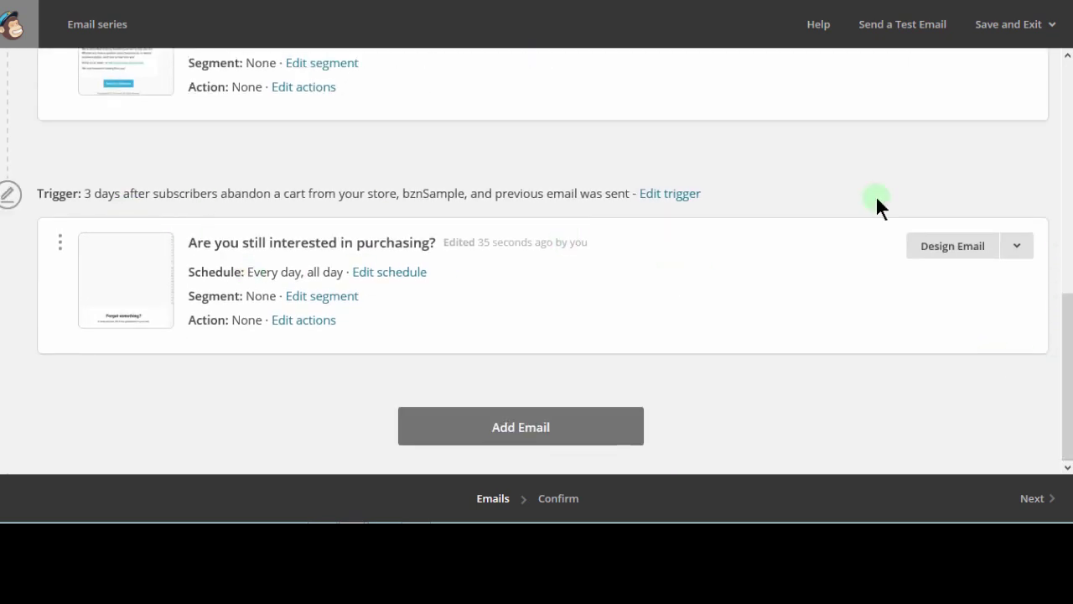
left_click_drag(1065, 354, 1054, 201)
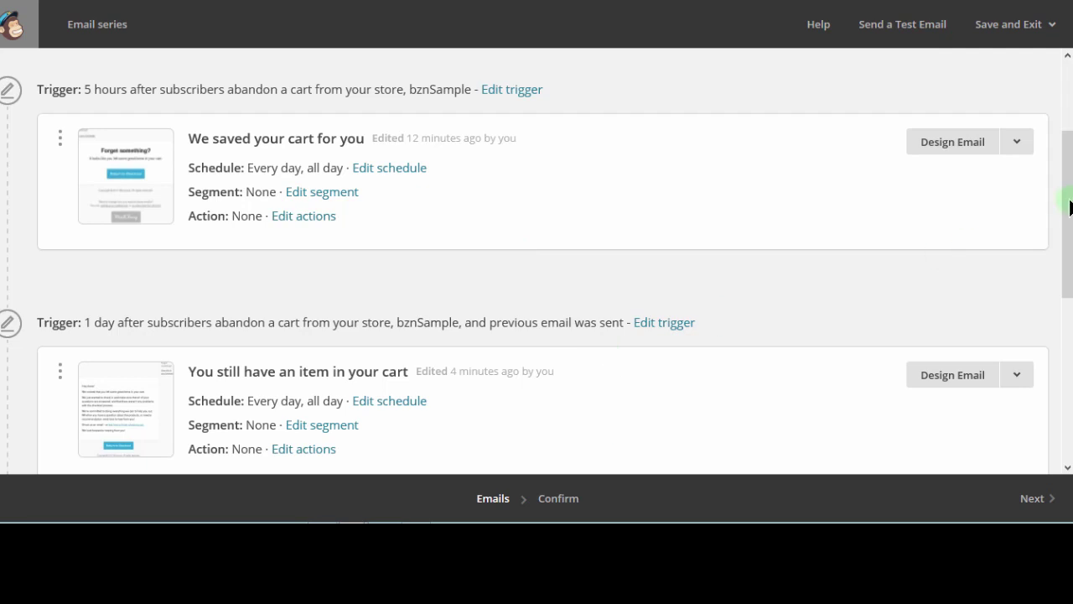
left_click_drag(1068, 211, 1069, 390)
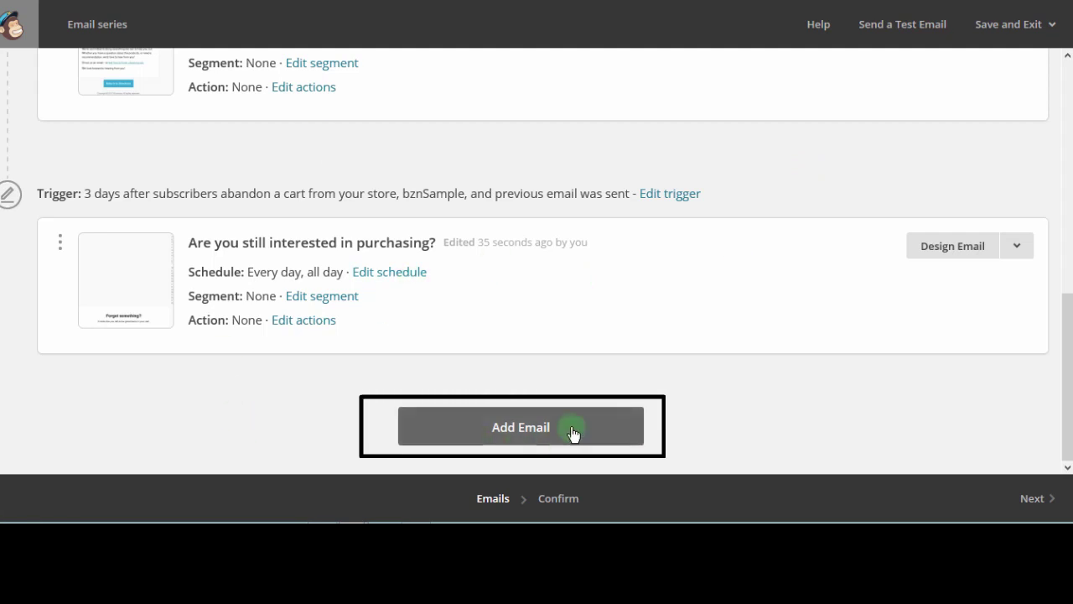
left_click(506, 430)
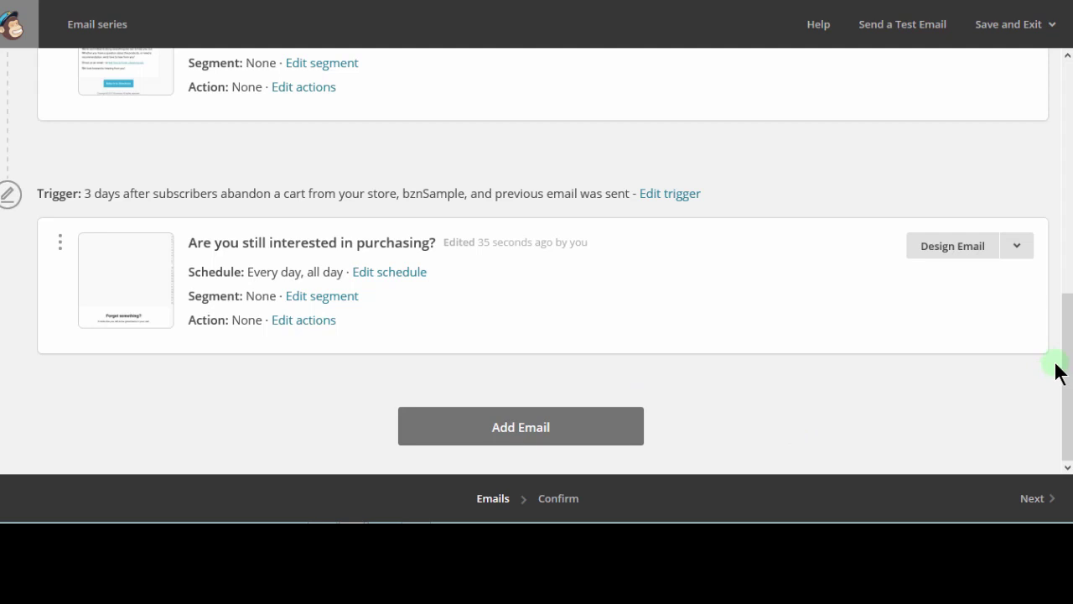
Step: Continue to the confirmation page, review the list, tracking and email checks, and start the abandoned cart workflow
left_click(1037, 503)
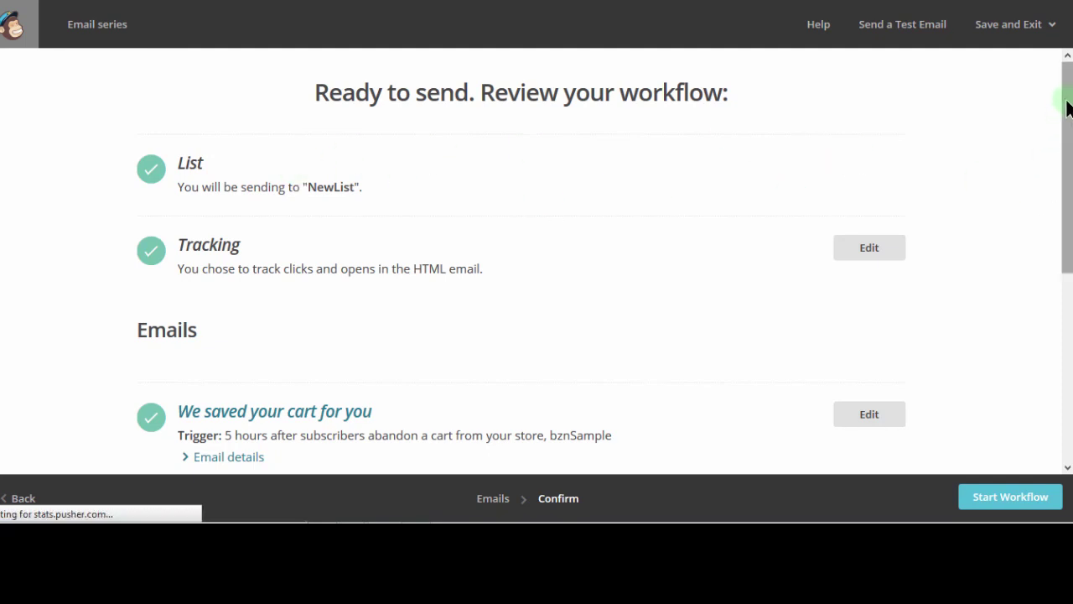
left_click_drag(1066, 99, 1066, 368)
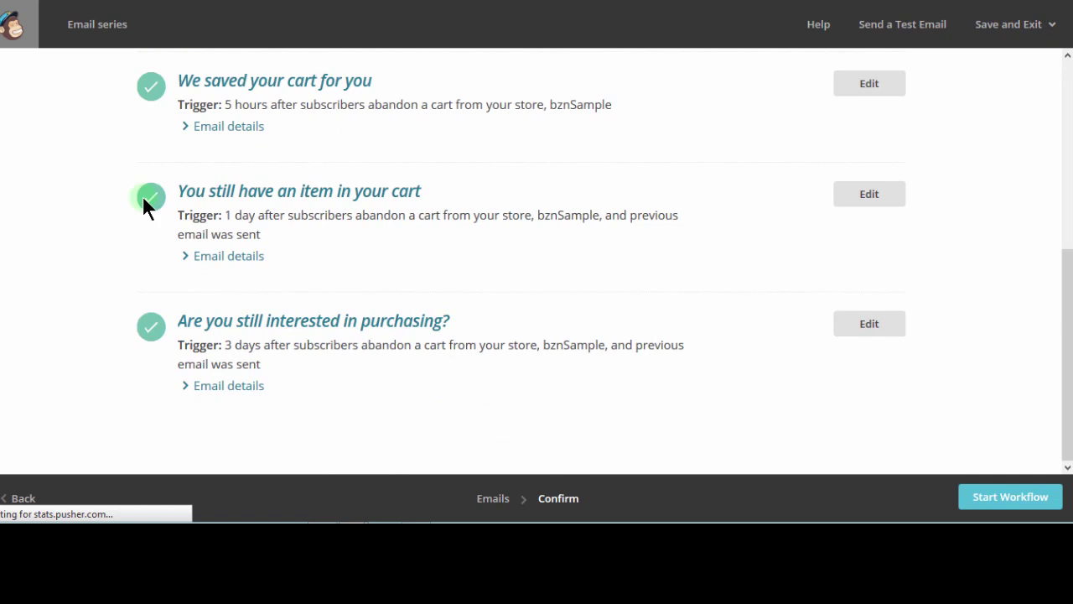
left_click(1006, 501)
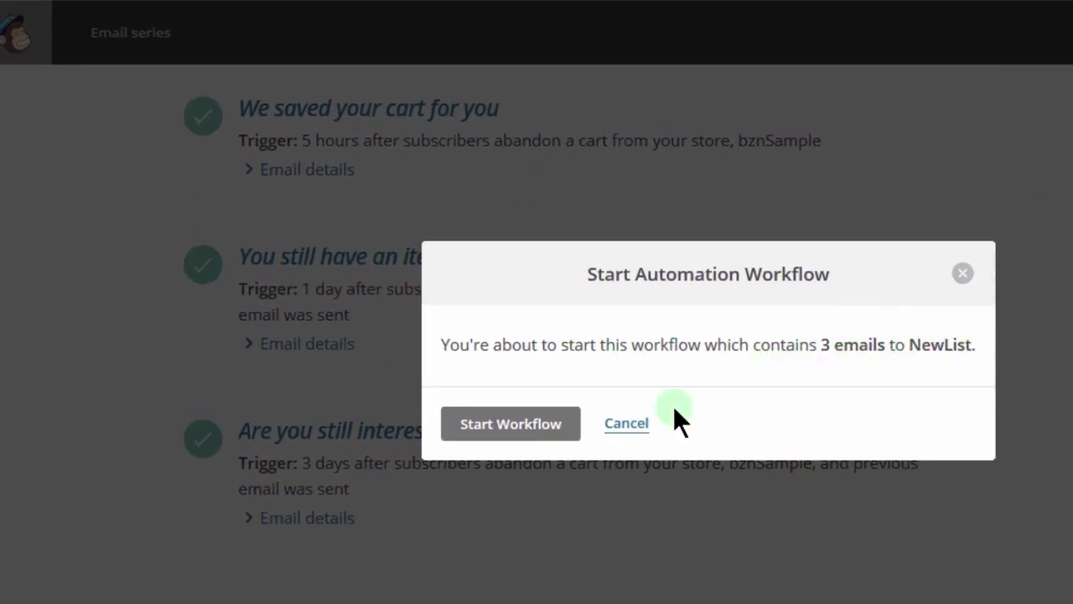
left_click(522, 431)
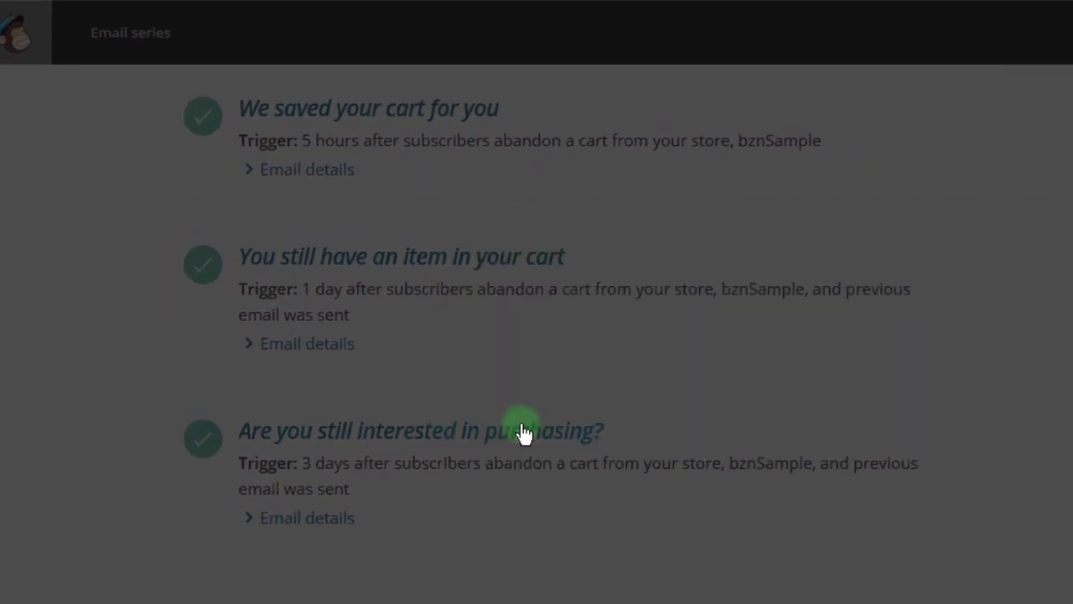